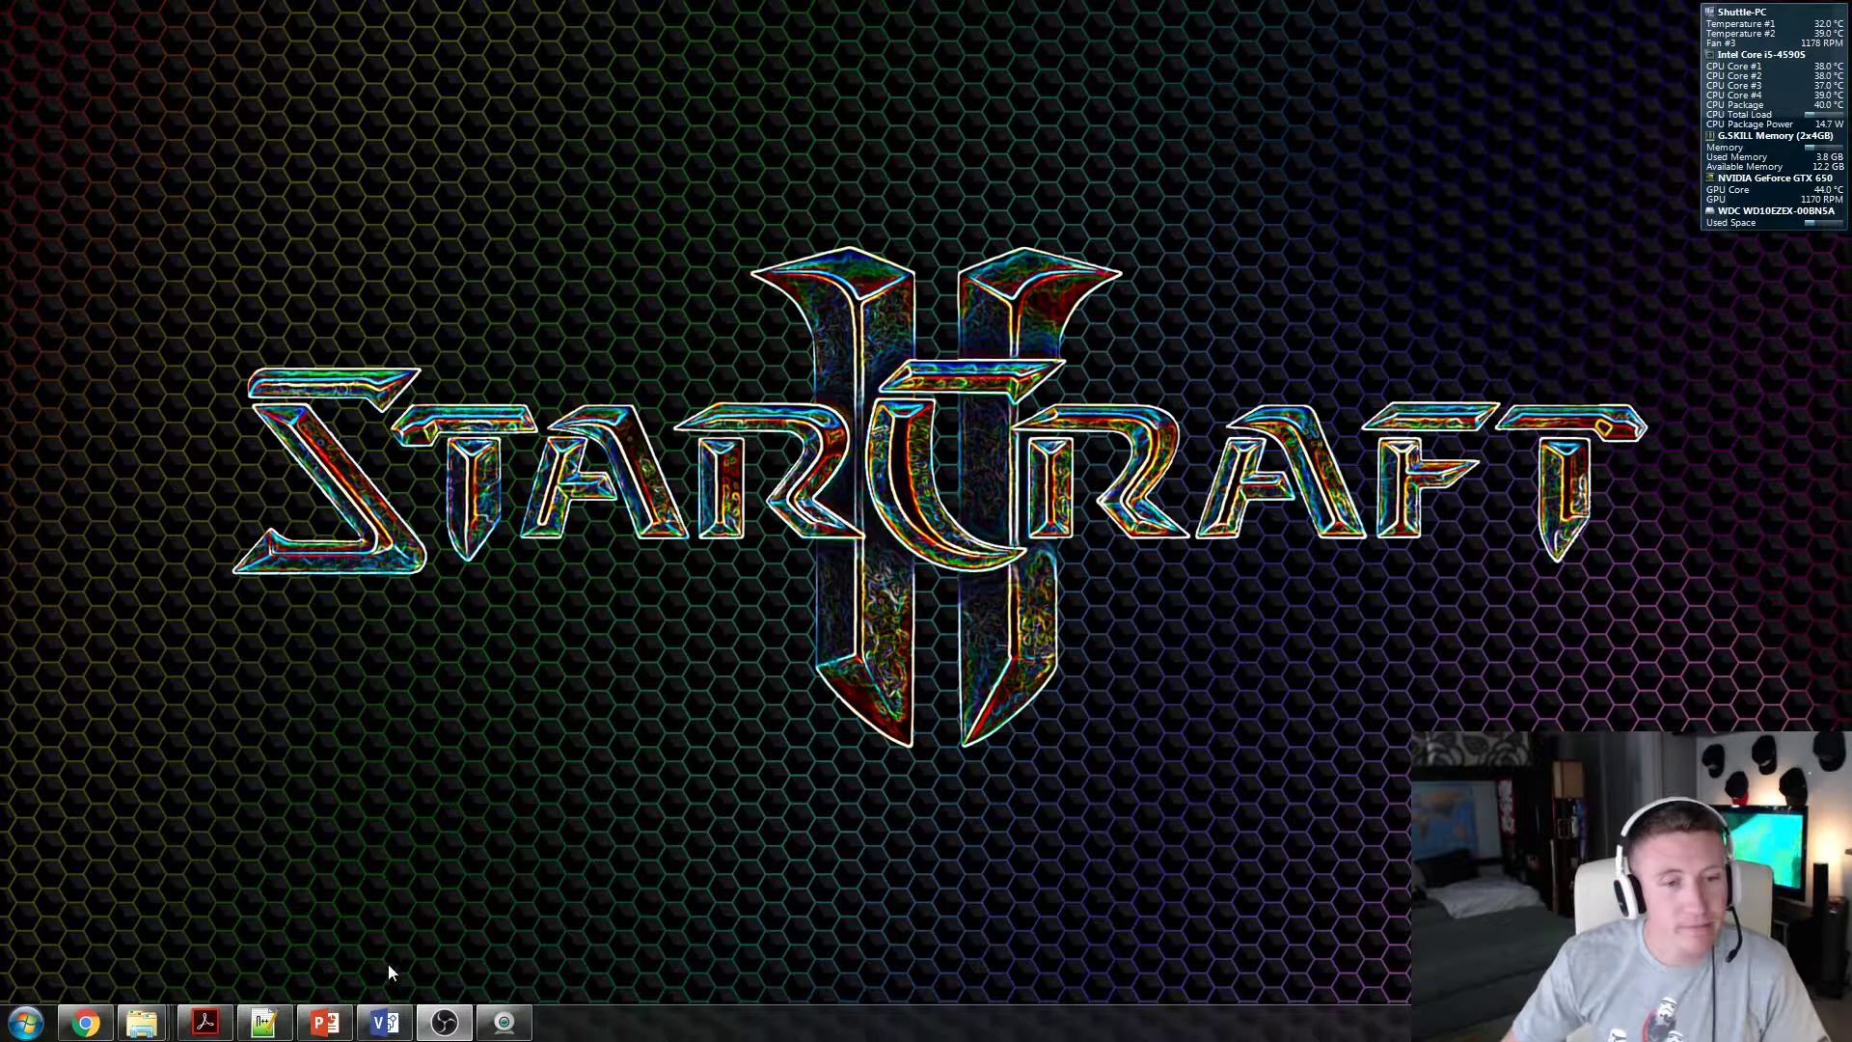
Read Part I in lab2_Verilog.pdf, then bring up the lab2_part1_images slides.
{"action": "left_click", "coordinate": [205, 1022]}
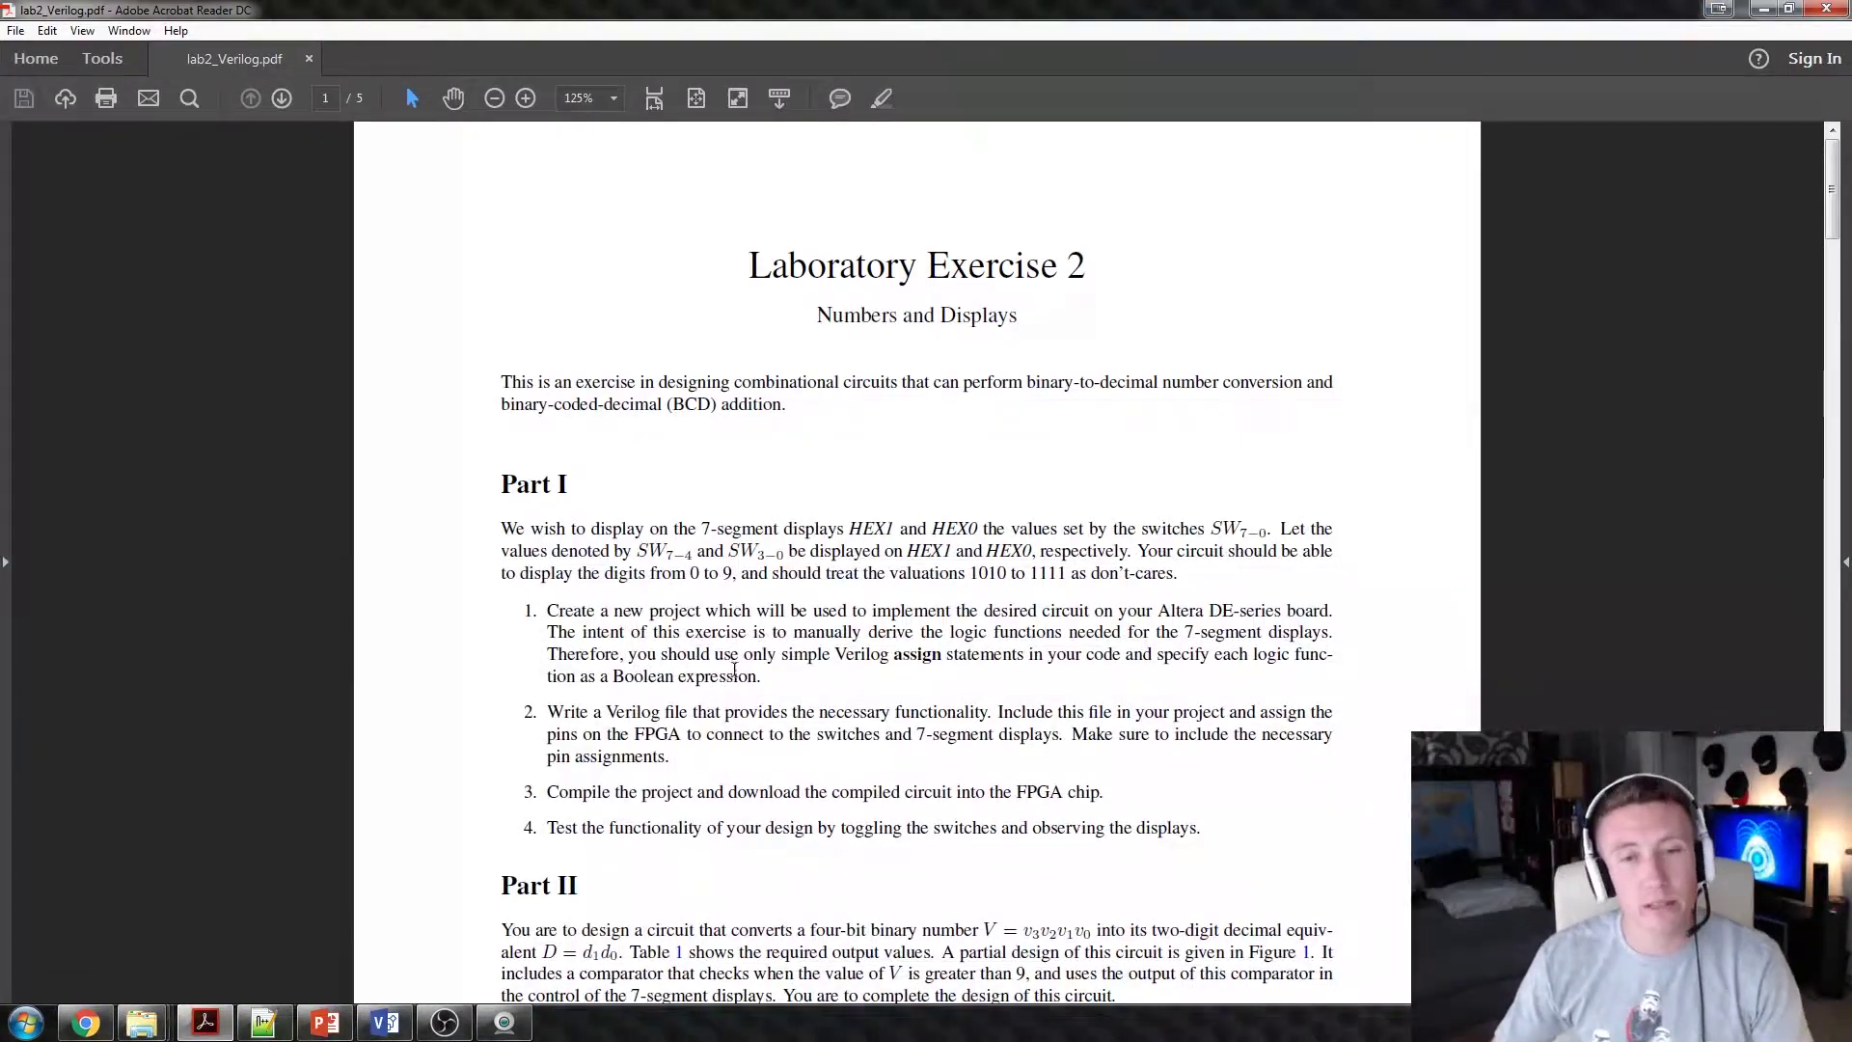
{"action": "scroll", "coordinate": [737, 662], "scroll_direction": "down", "scroll_amount": 1}
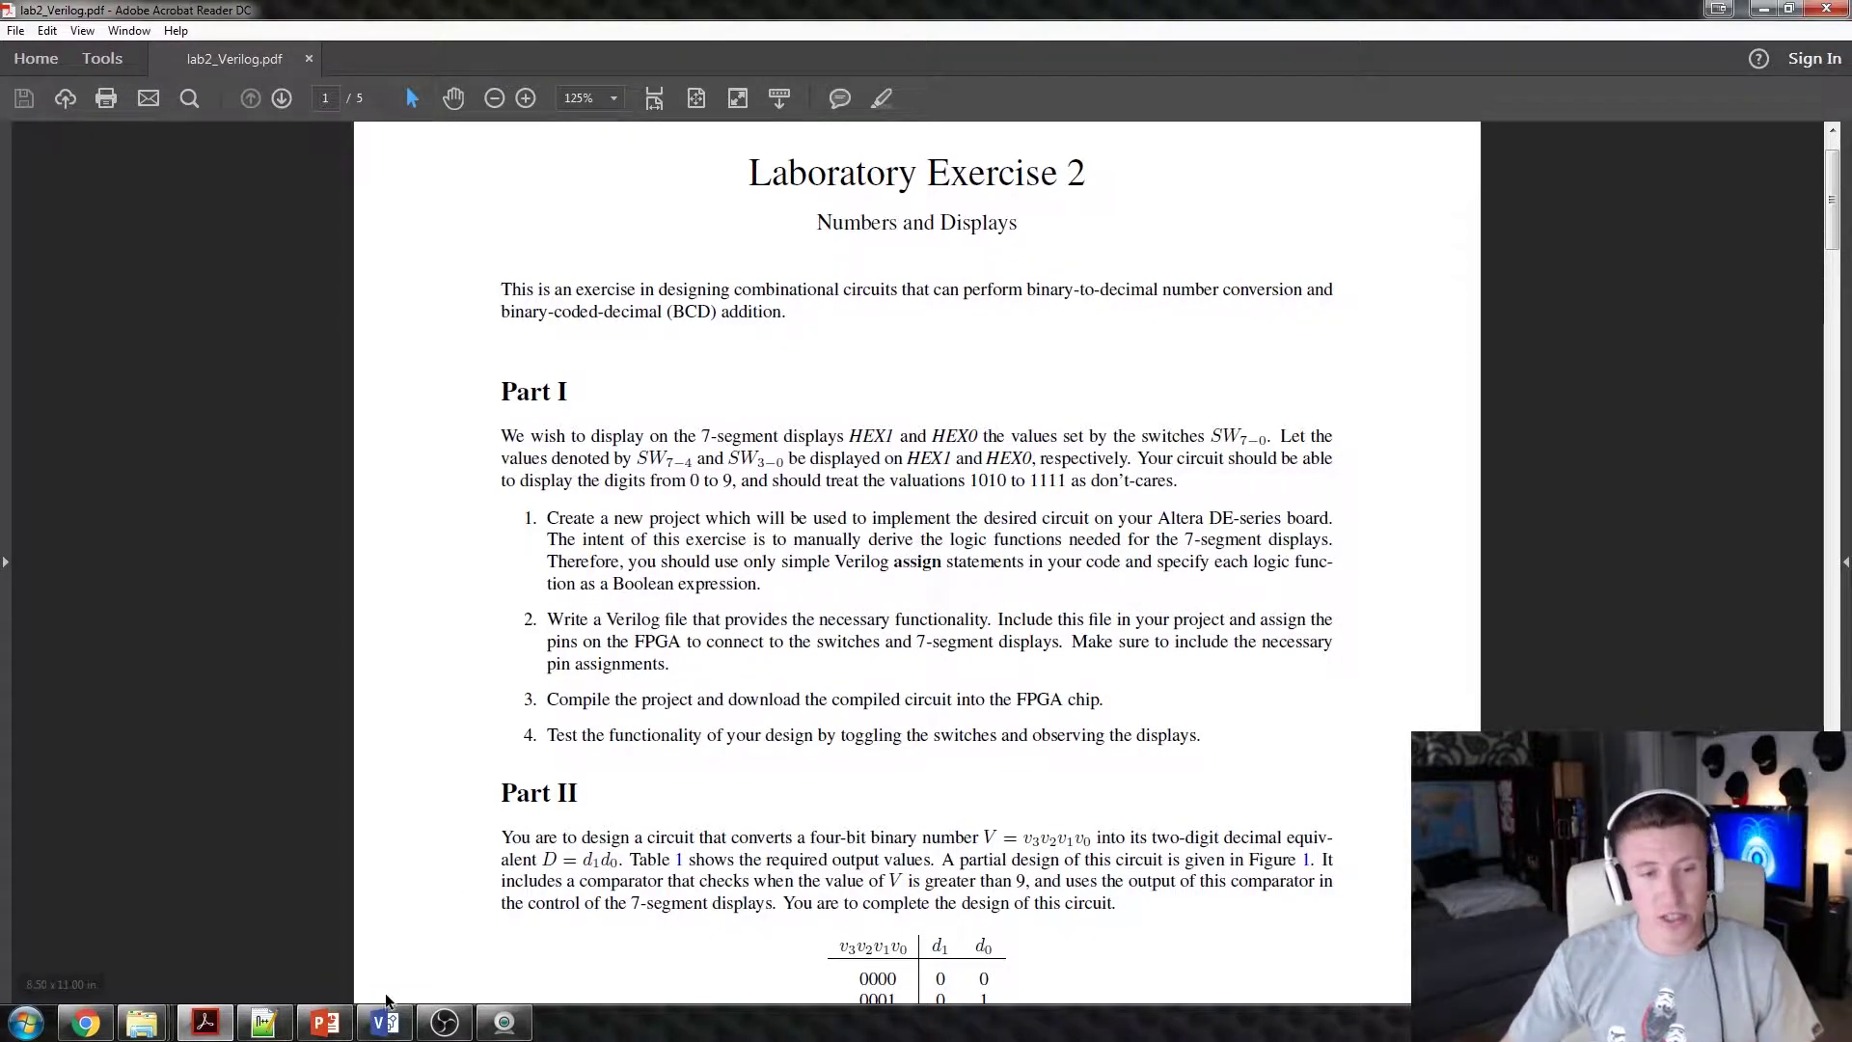
{"action": "left_click", "coordinate": [325, 1022]}
Show slide 1's DE1-SoC board photo and launch PointerFocus with its toolbar dismissed.
{"action": "left_click", "coordinate": [97, 198]}
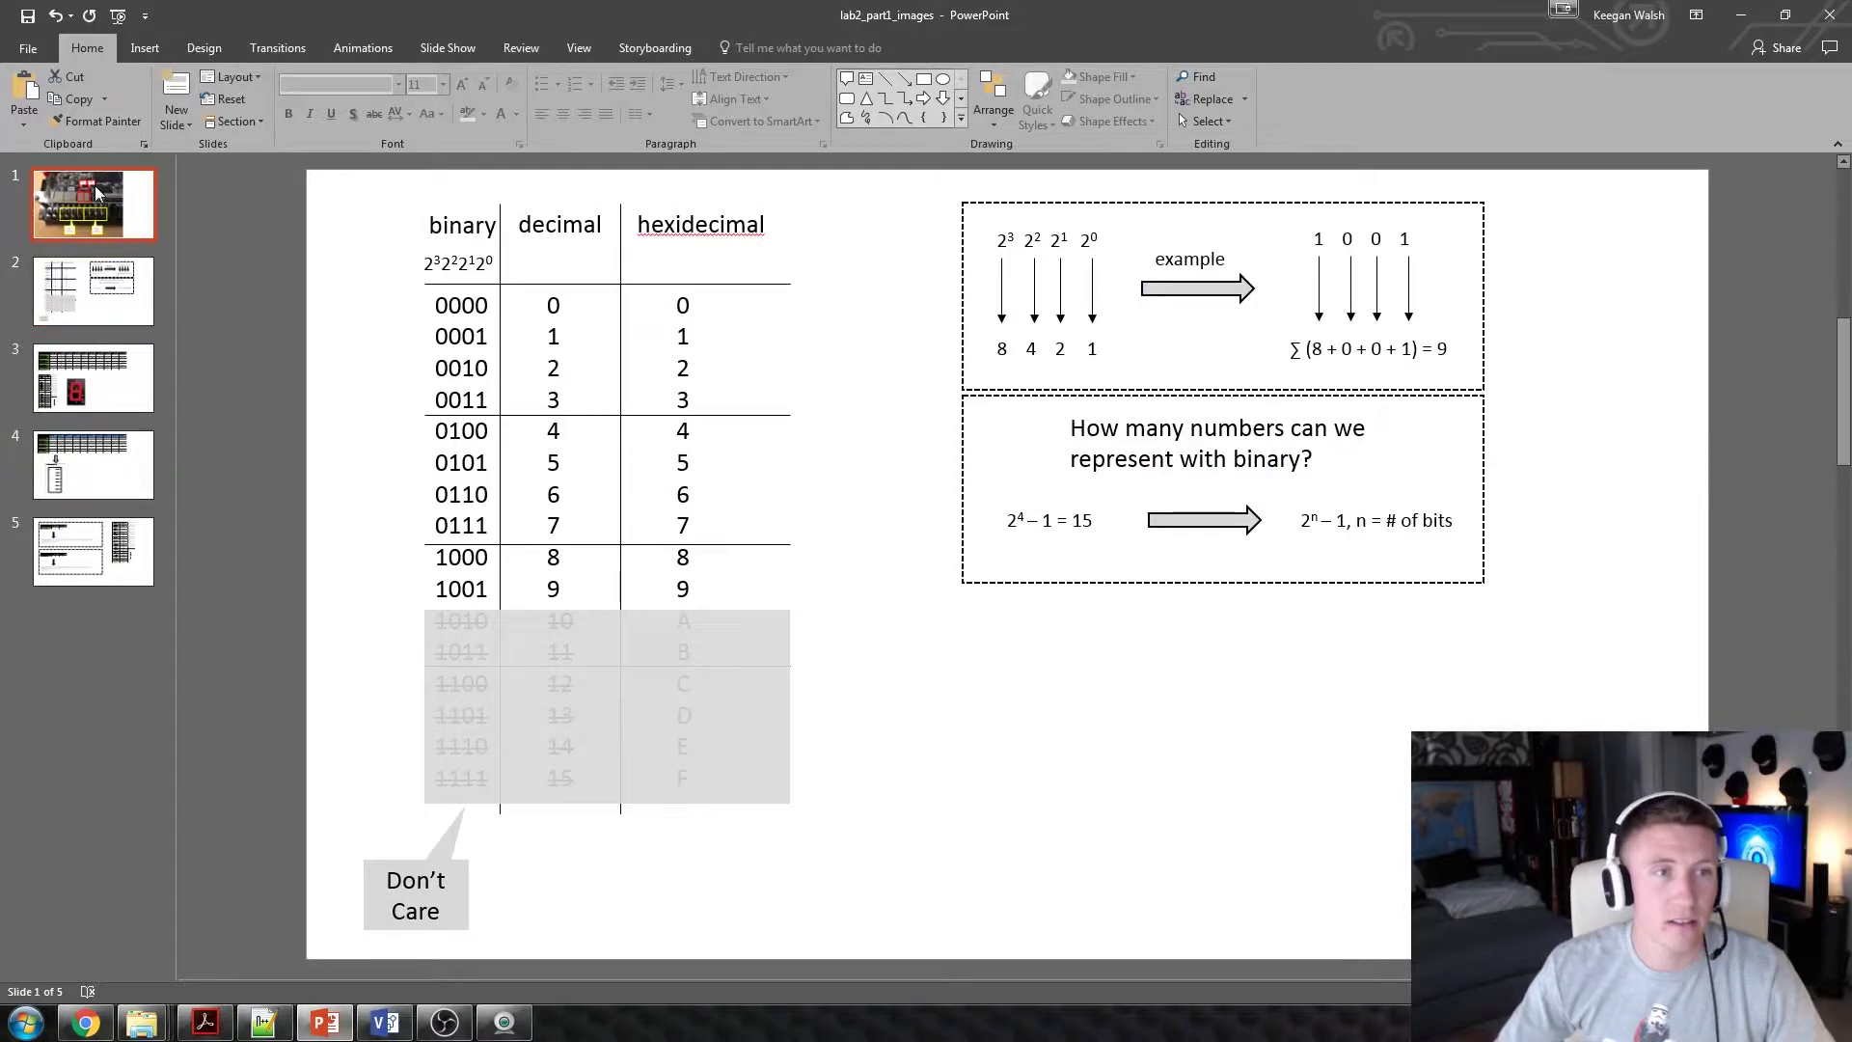
{"action": "key", "text": "super"}
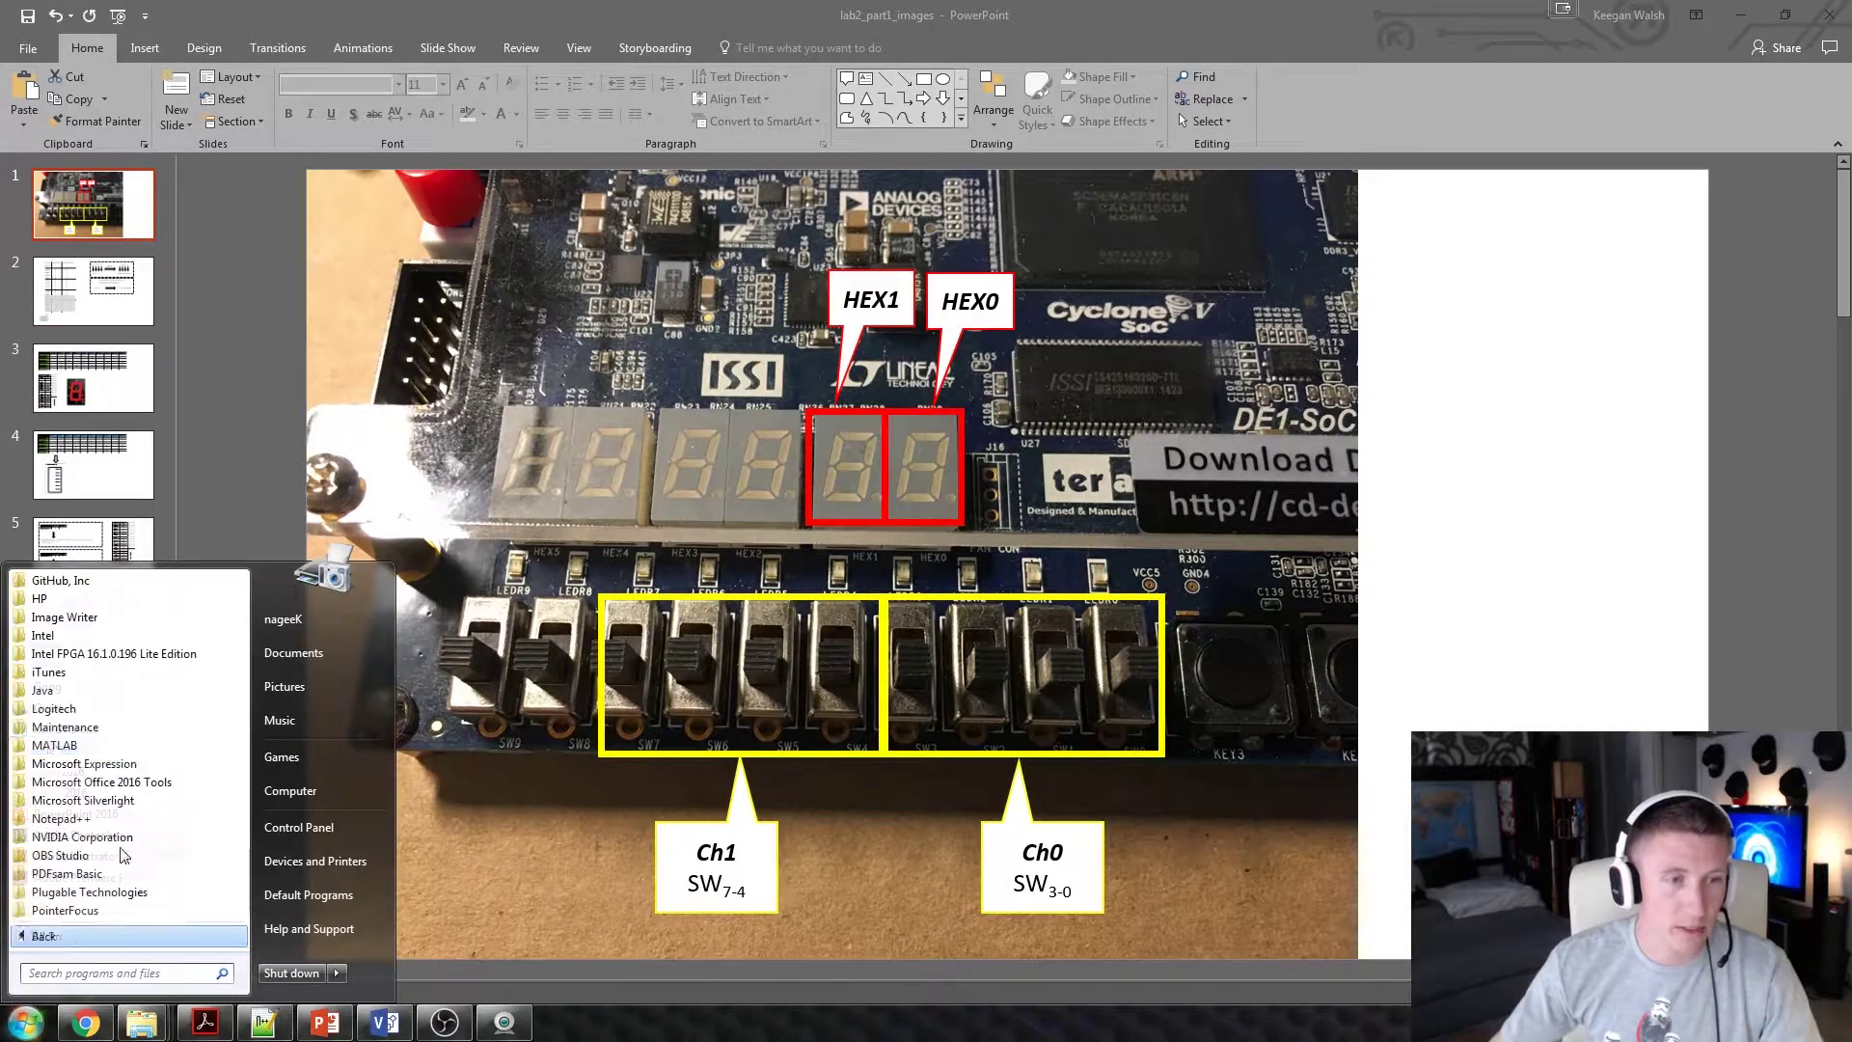
{"action": "left_click", "coordinate": [77, 937]}
{"action": "scroll", "coordinate": [118, 762], "scroll_direction": "down", "scroll_amount": 5}
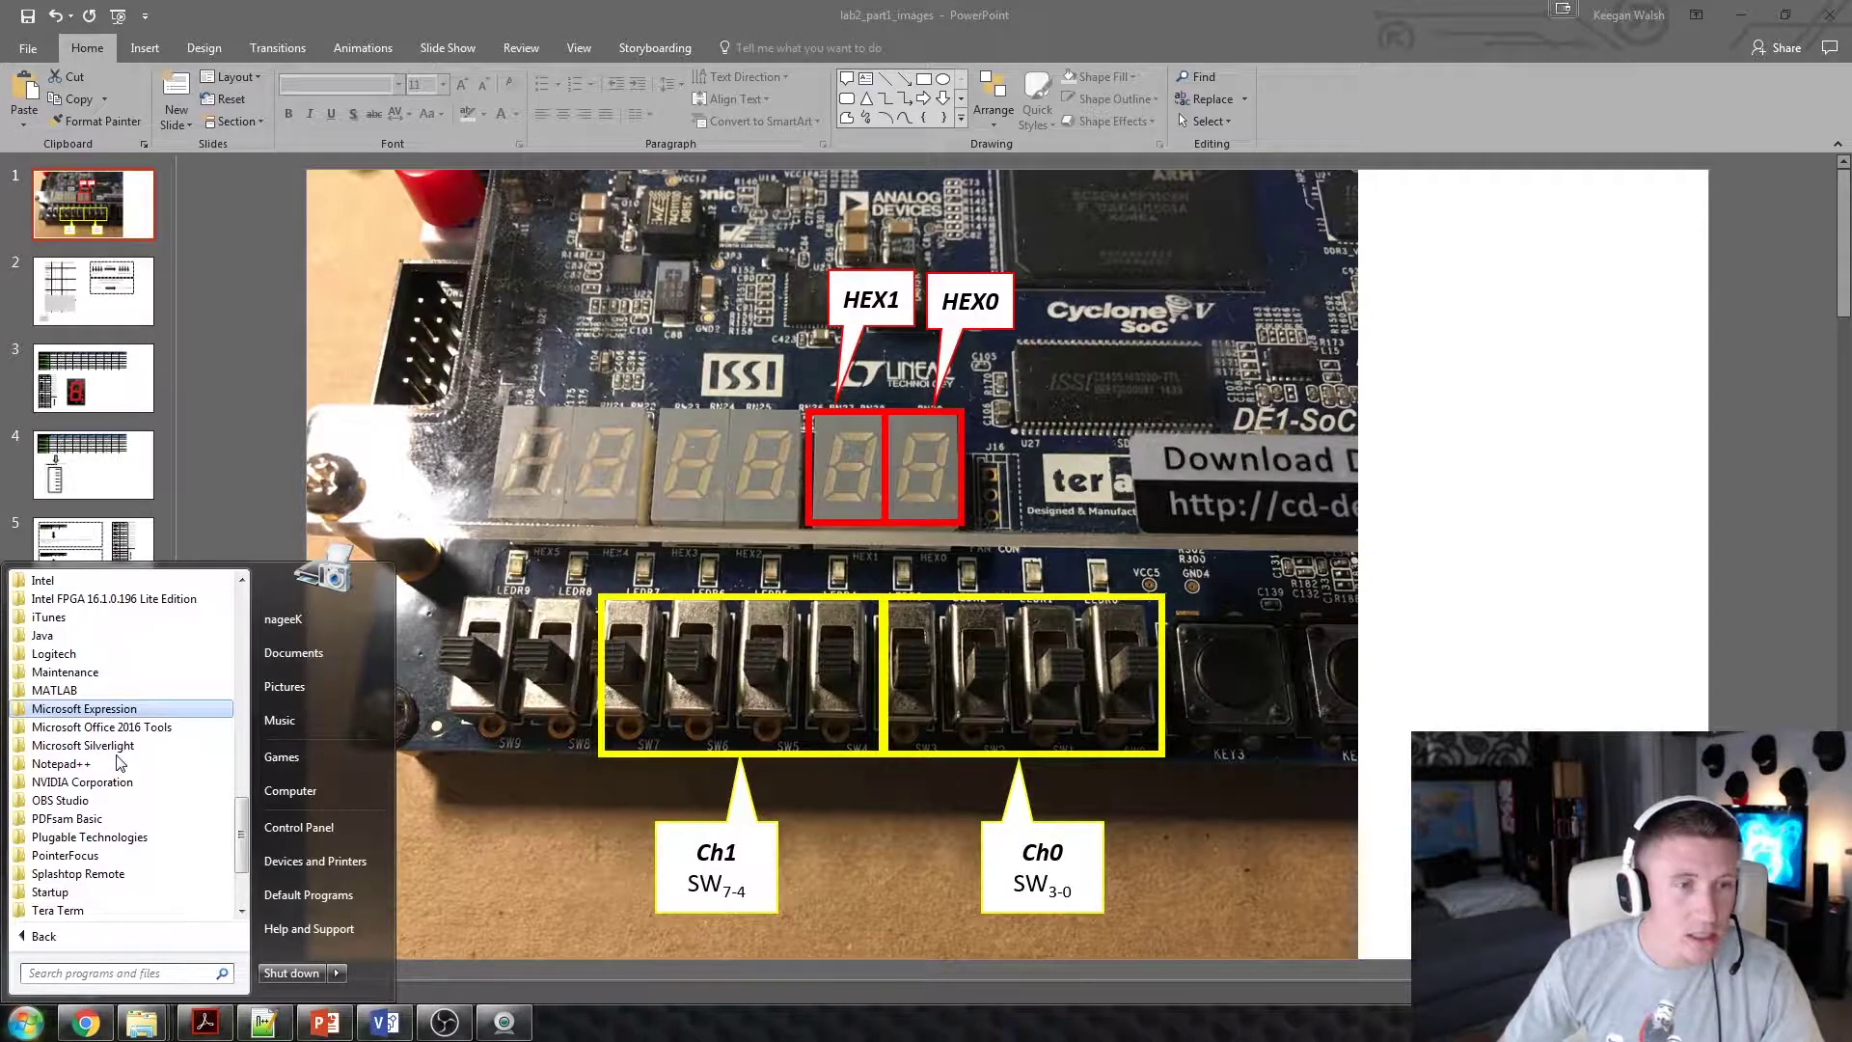
{"action": "left_click", "coordinate": [85, 855]}
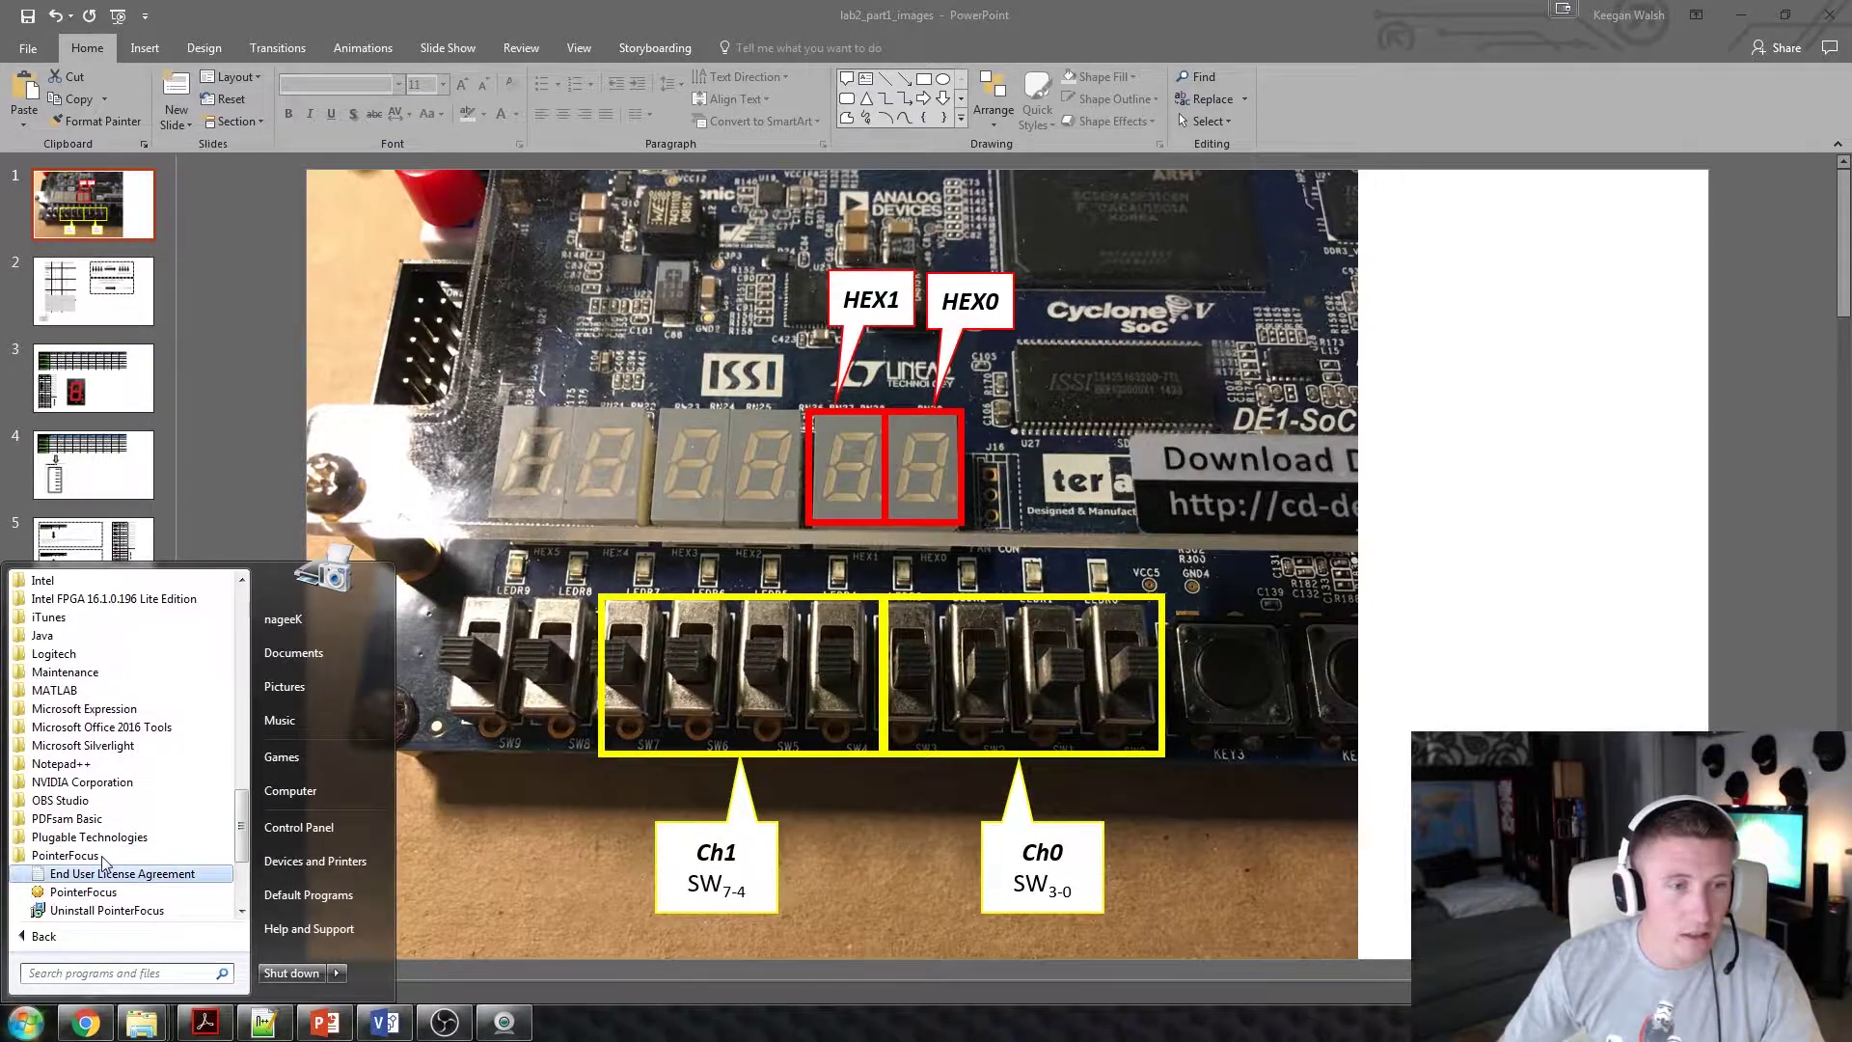
{"action": "left_click", "coordinate": [83, 892]}
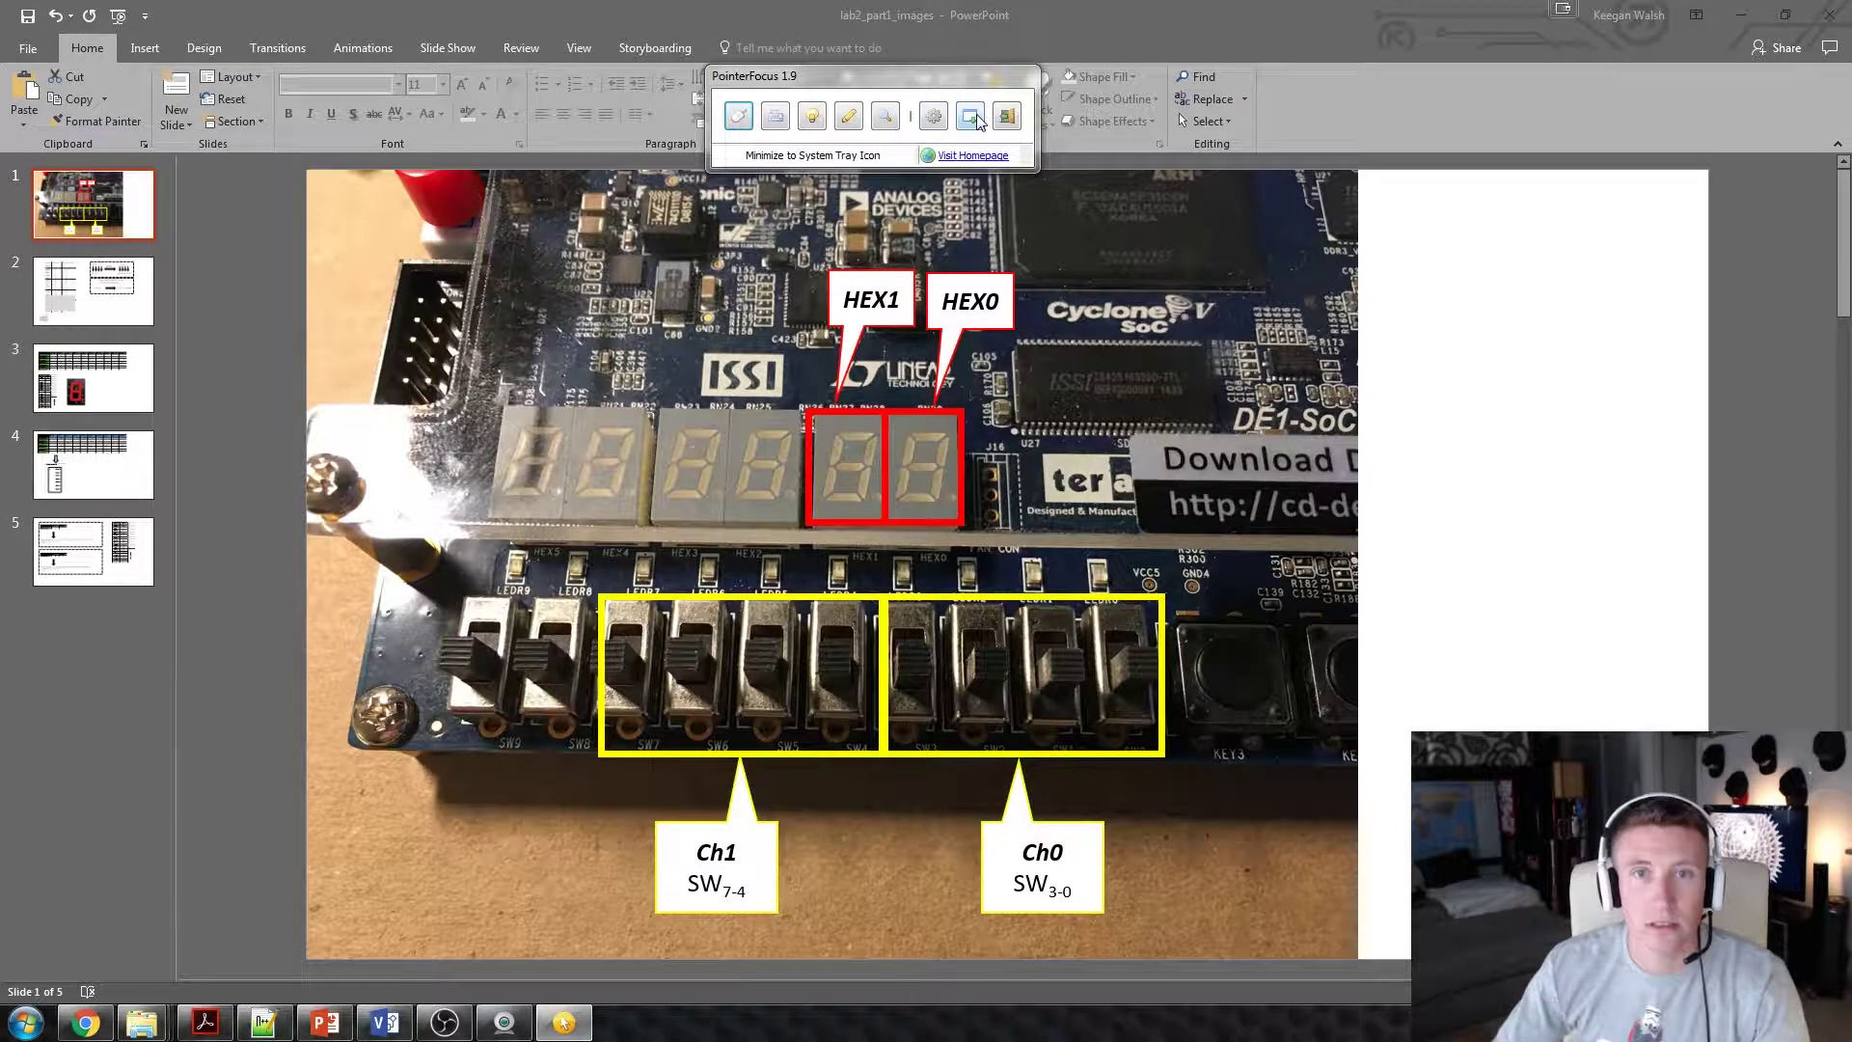
{"action": "left_click", "coordinate": [978, 120]}
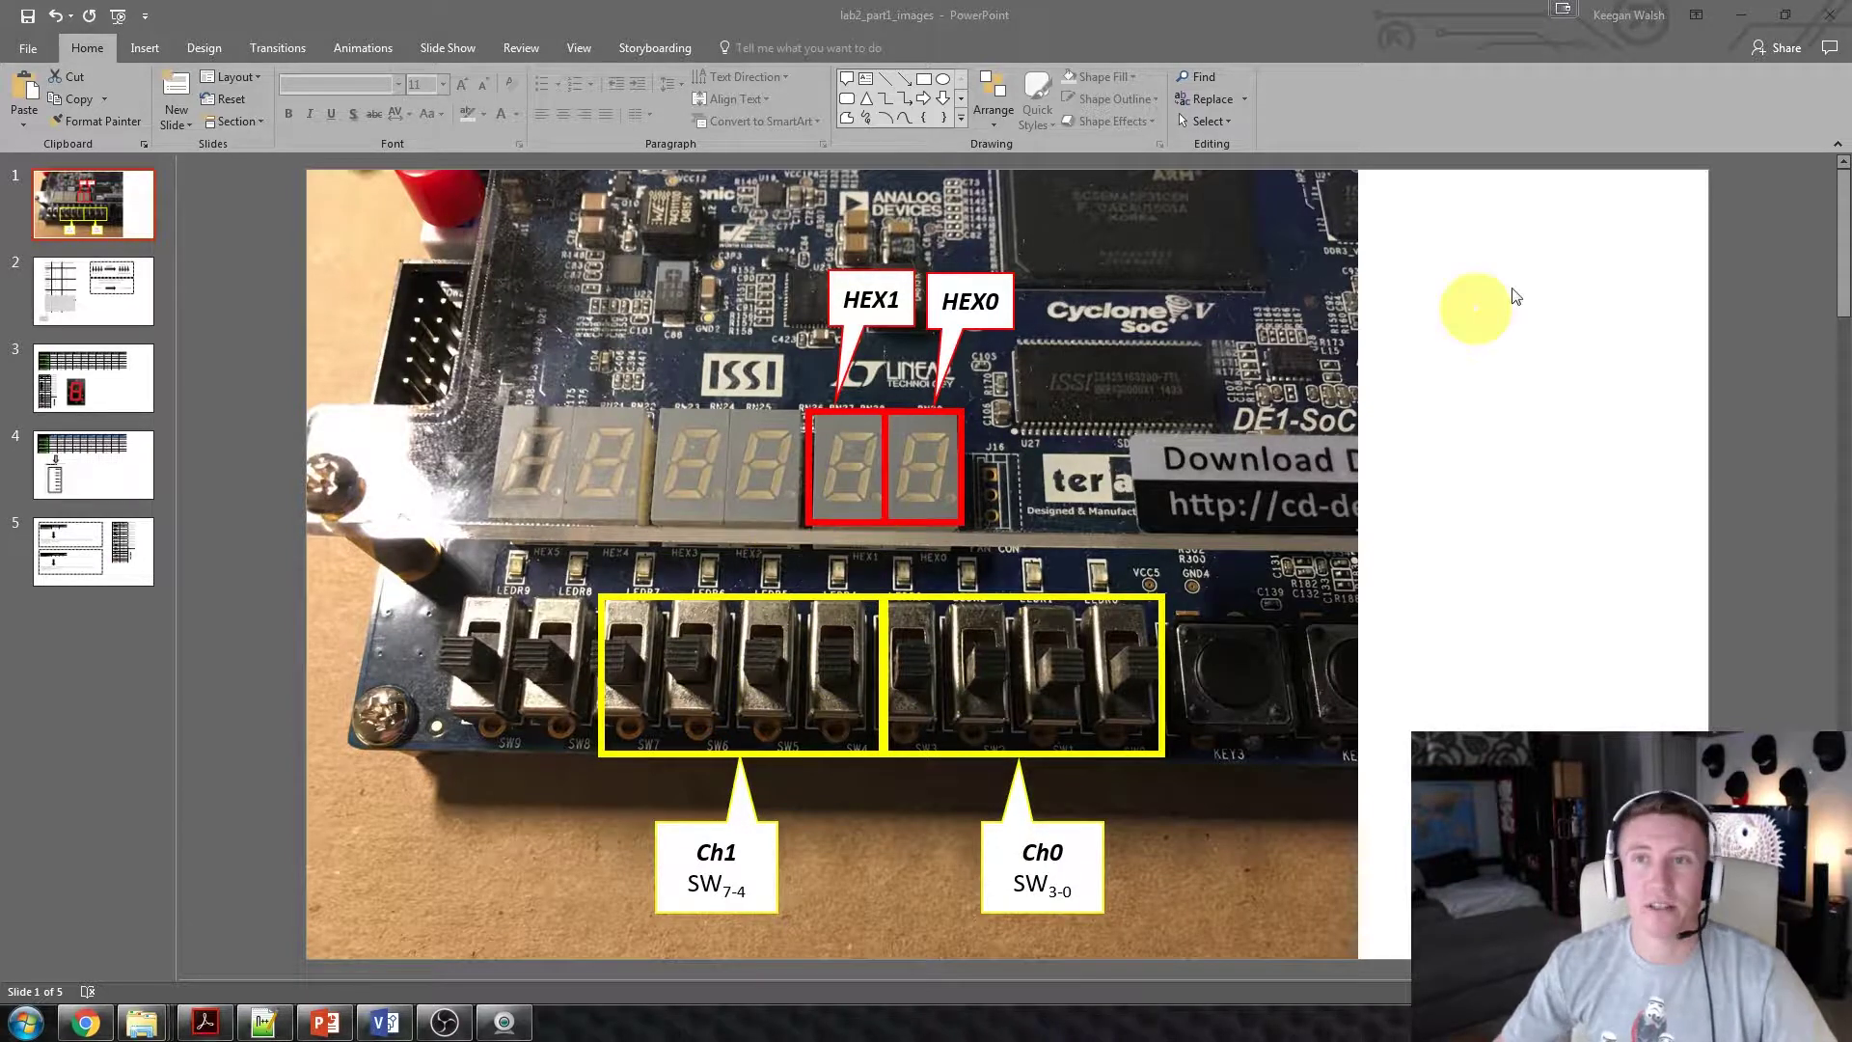
Show slide 2's 0–15 binary, decimal and hexadecimal table.
{"action": "left_click", "coordinate": [89, 306]}
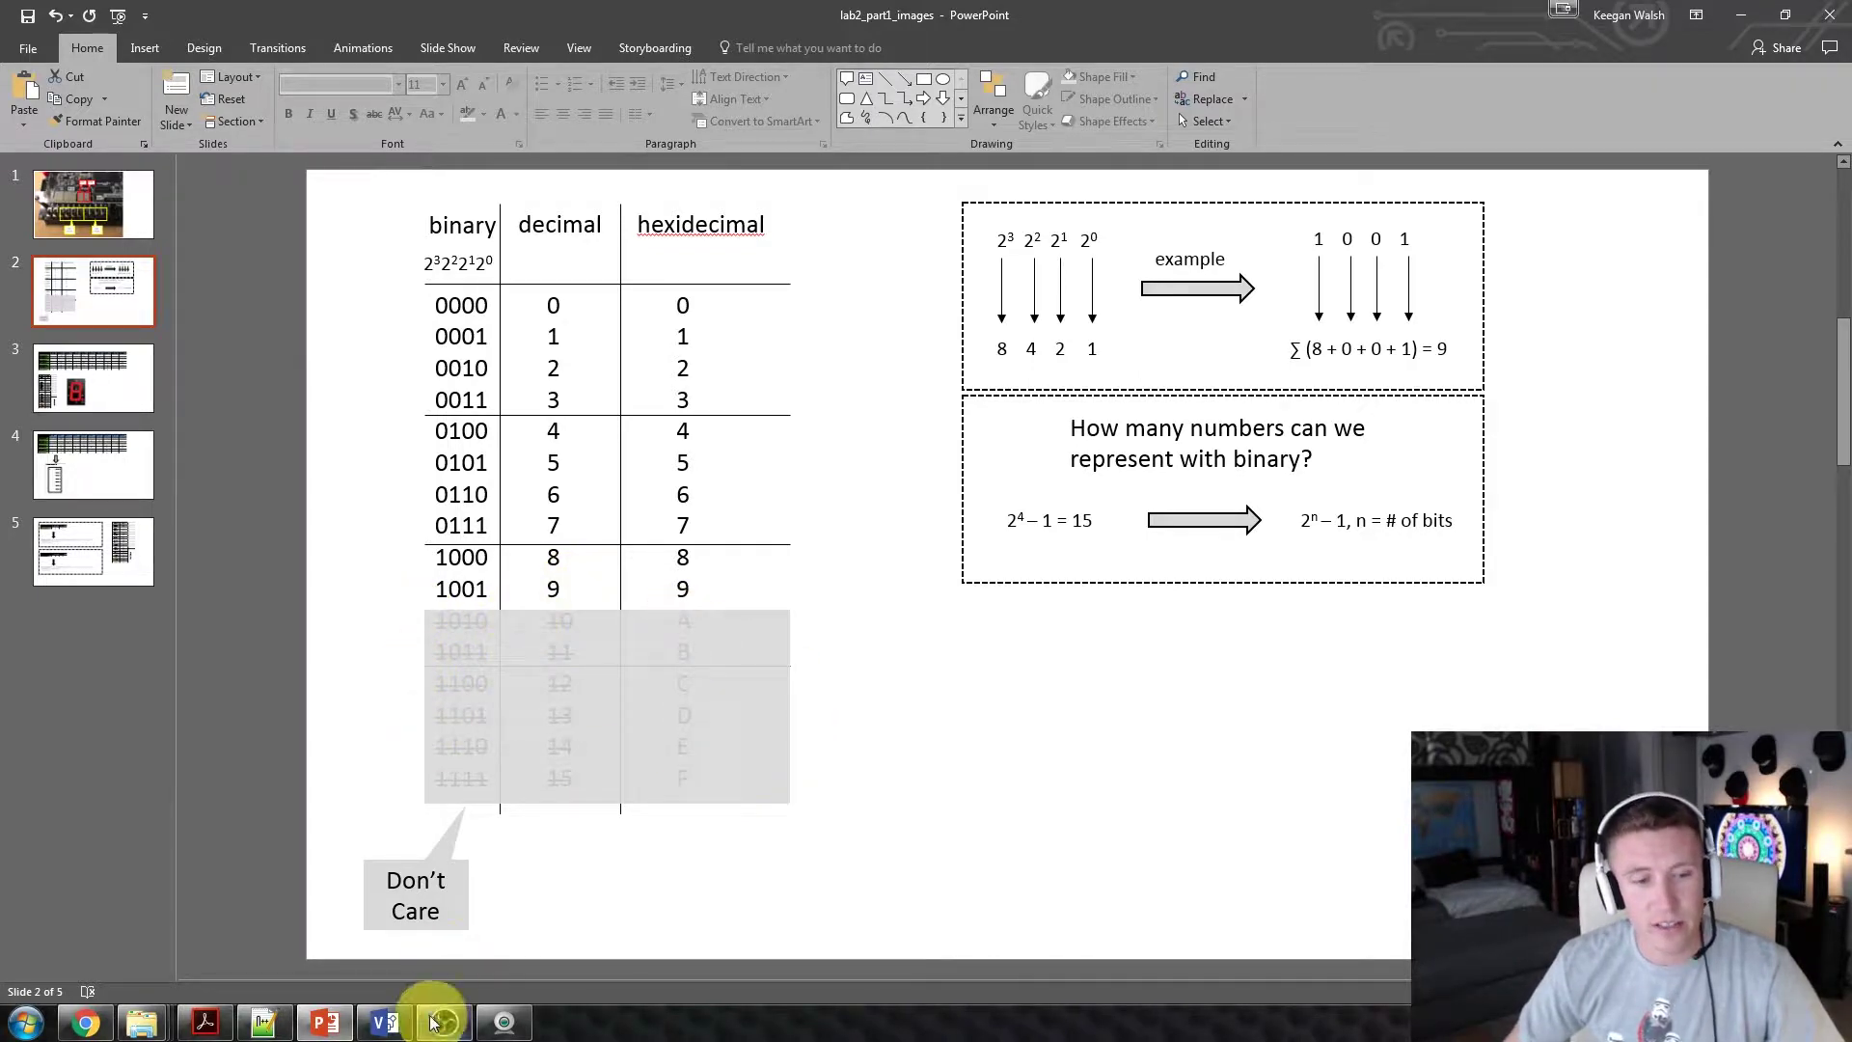
{"action": "left_click", "coordinate": [227, 1024]}
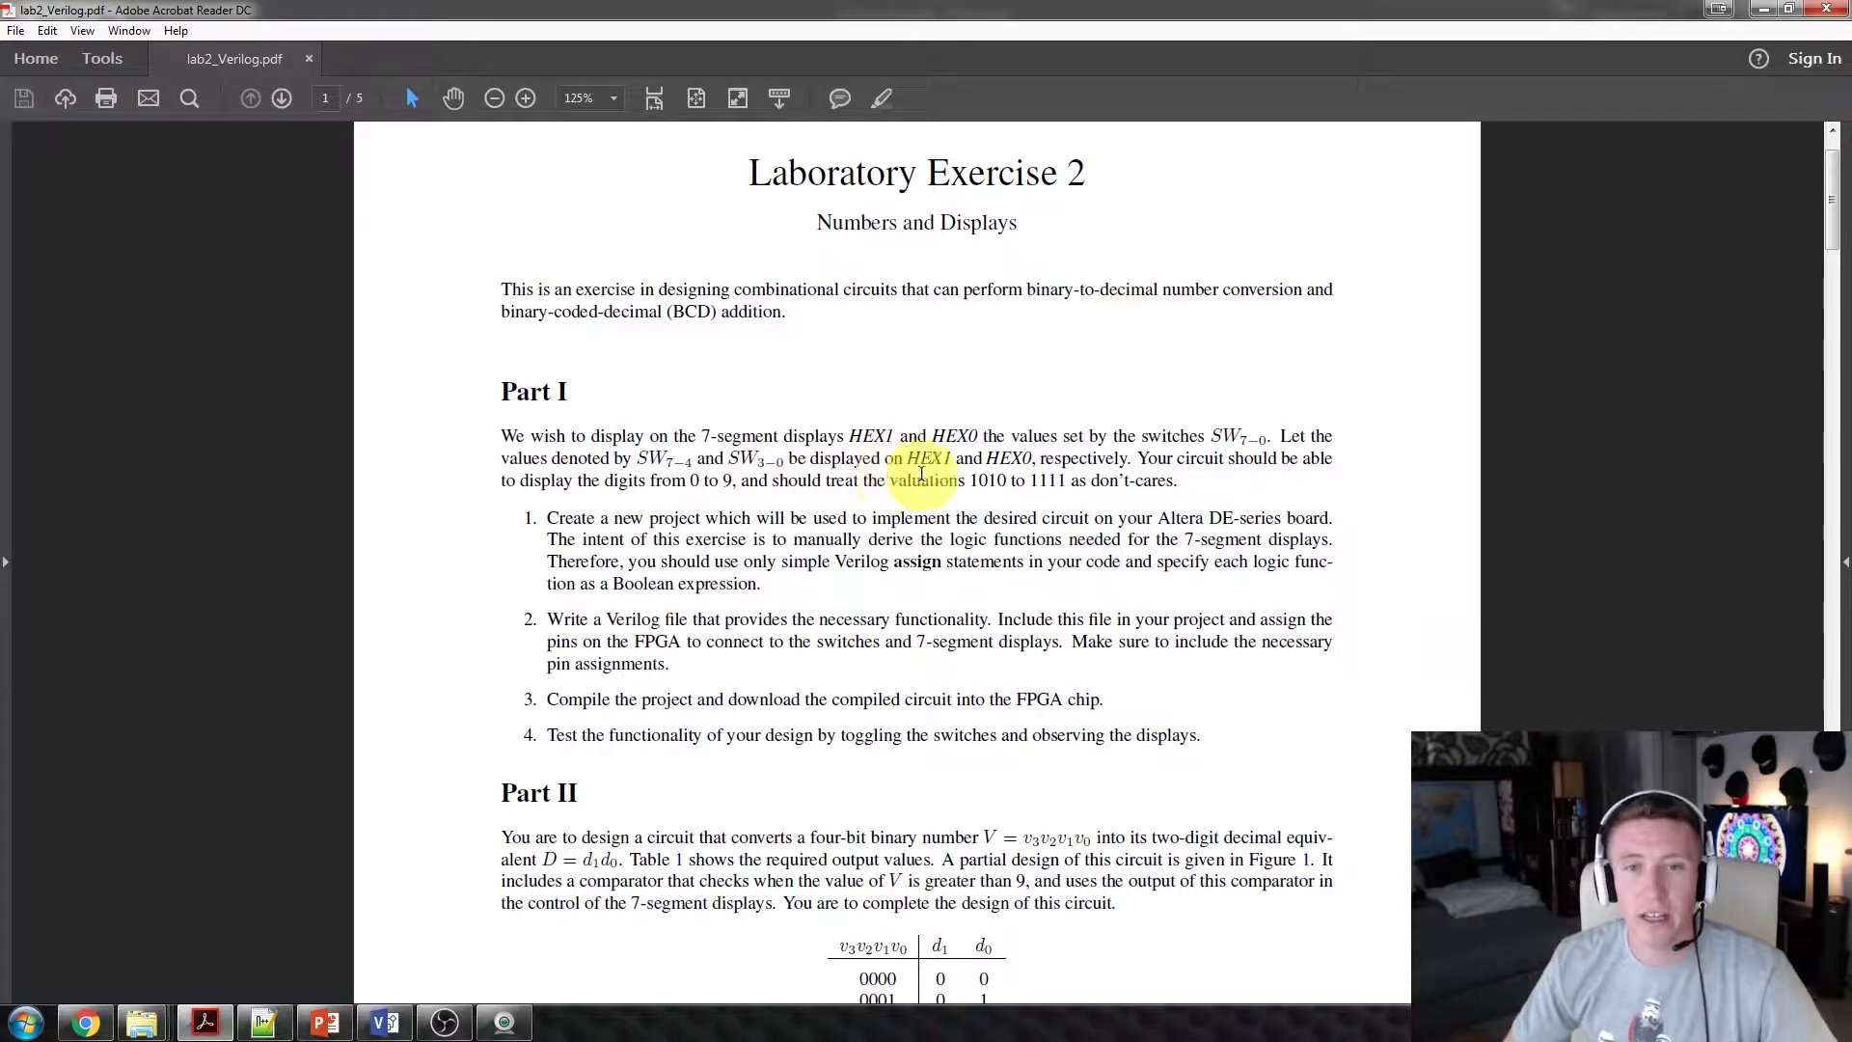
{"action": "left_click_drag", "start_coordinate": [972, 480], "coordinate": [1073, 483]}
{"action": "left_click", "coordinate": [1022, 480]}
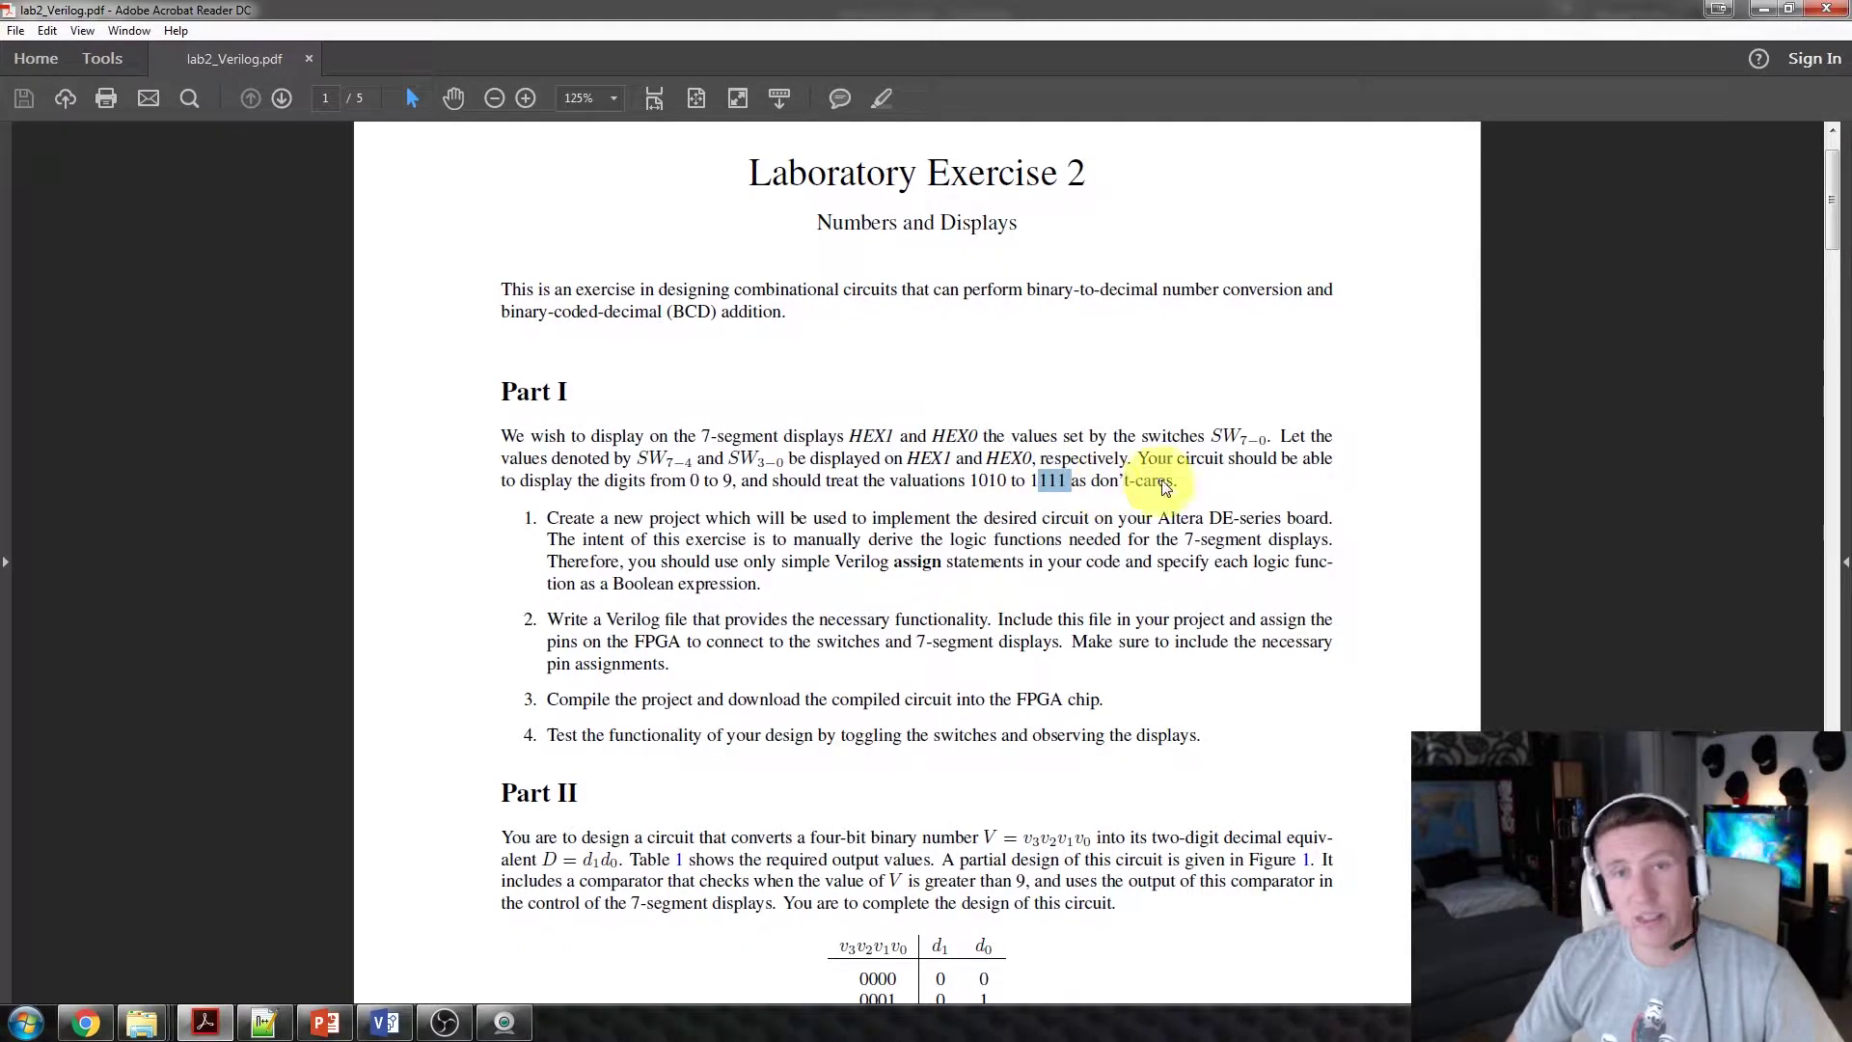
{"action": "left_click", "coordinate": [1752, 9]}
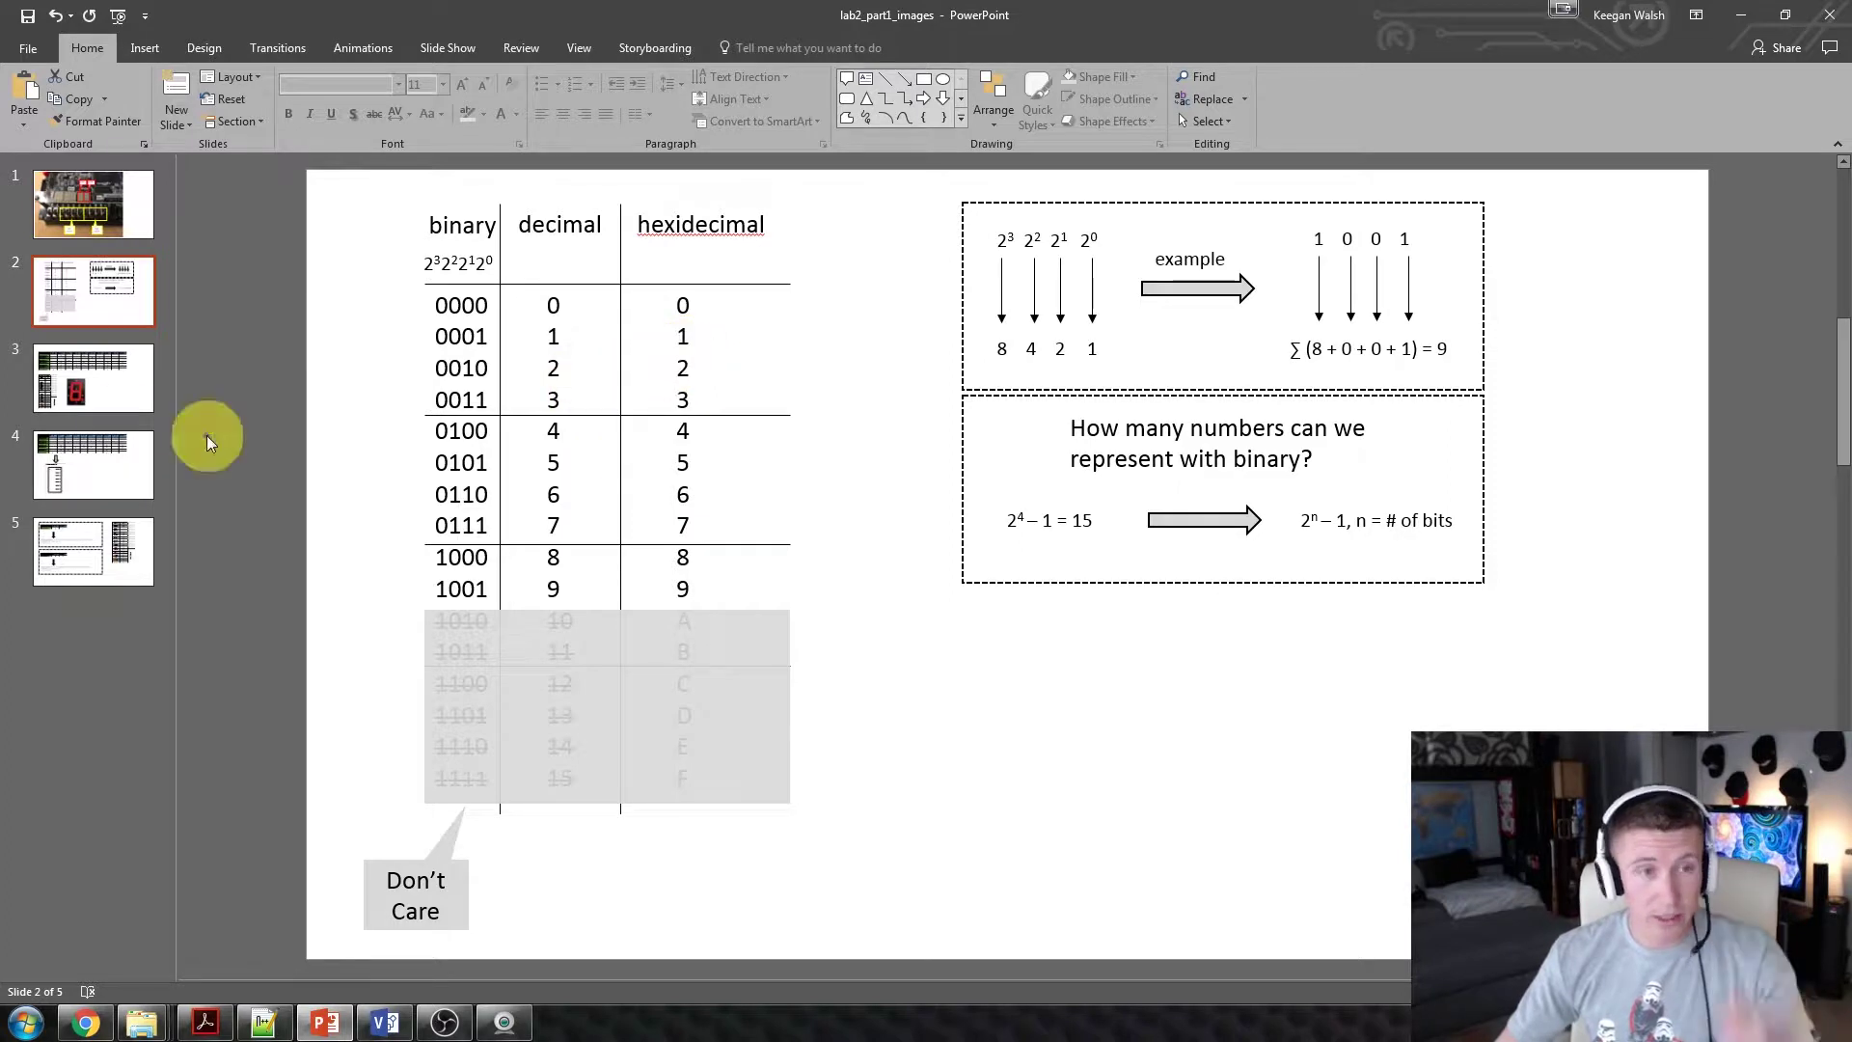
Show slide 3 with the segment-by-digit table and seven-segment diagram.
{"action": "left_click", "coordinate": [106, 400]}
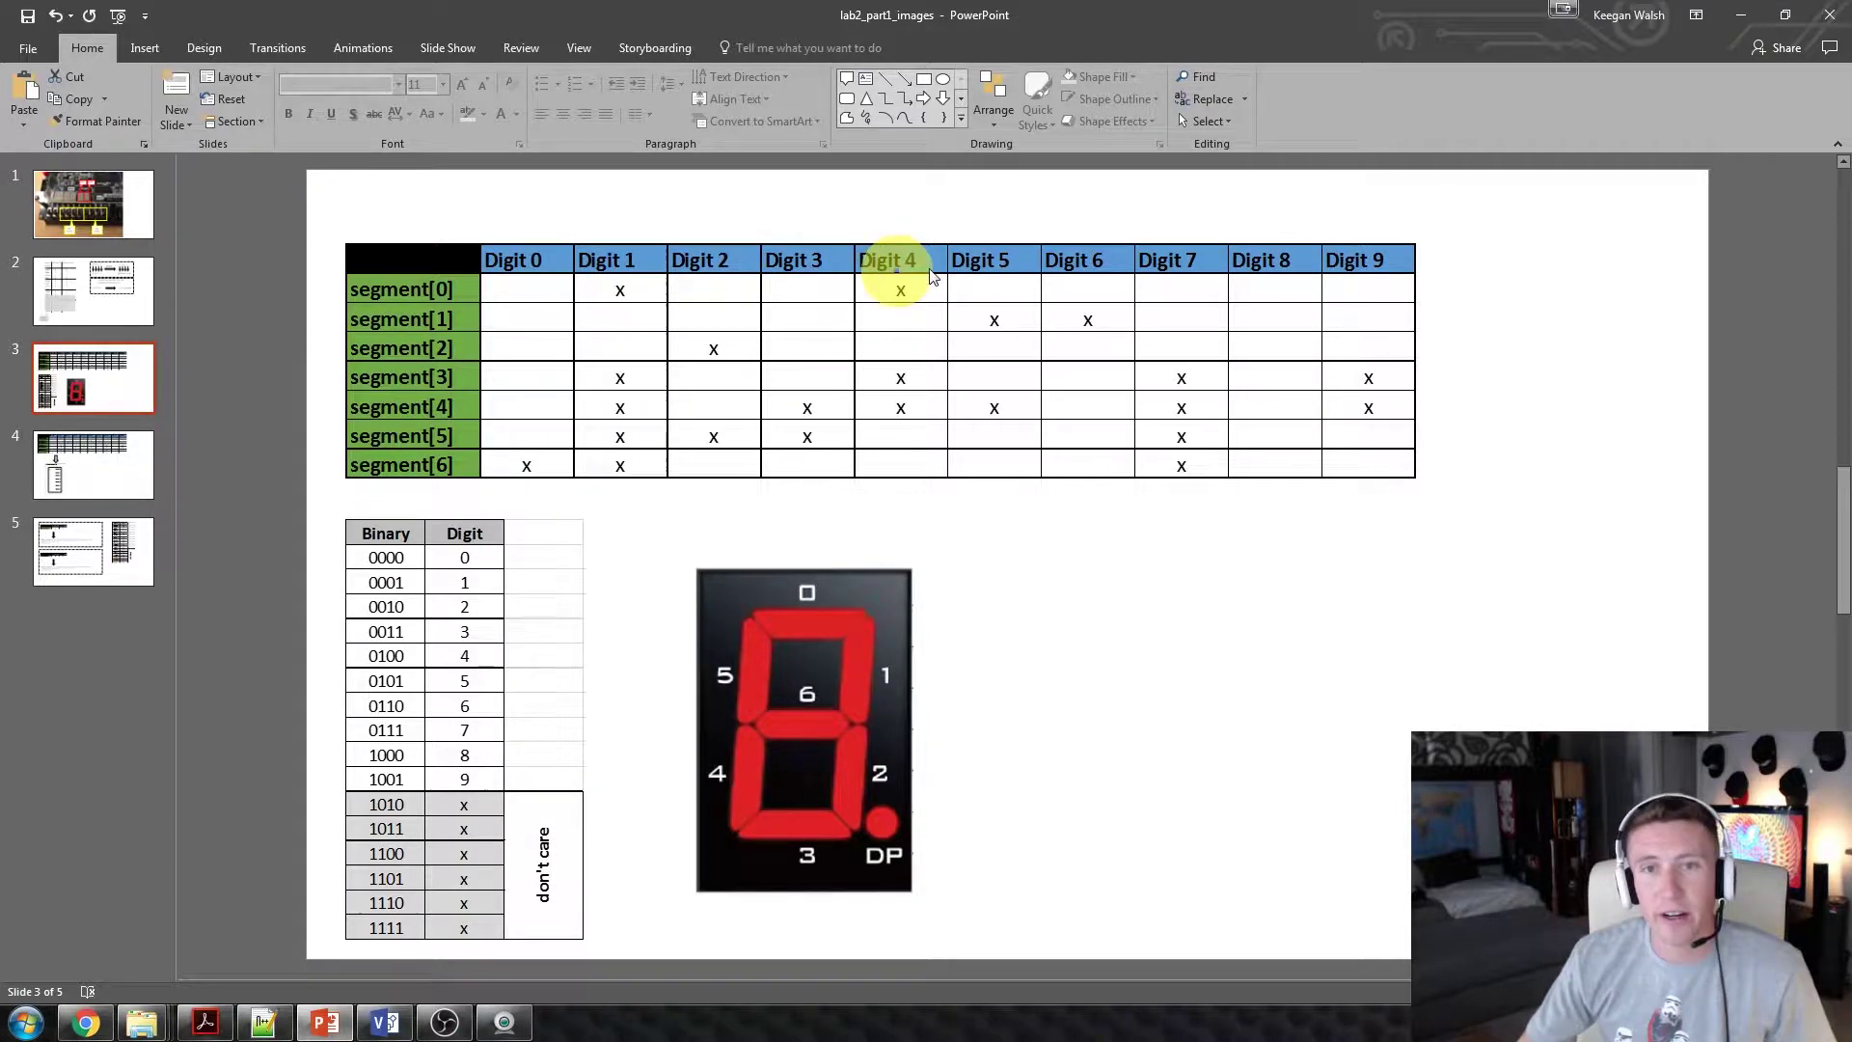
Enter an x in the Digit 1 / segment[0] cell of slide 3's table.
{"action": "left_click", "coordinate": [625, 294]}
{"action": "type", "text": "x"}
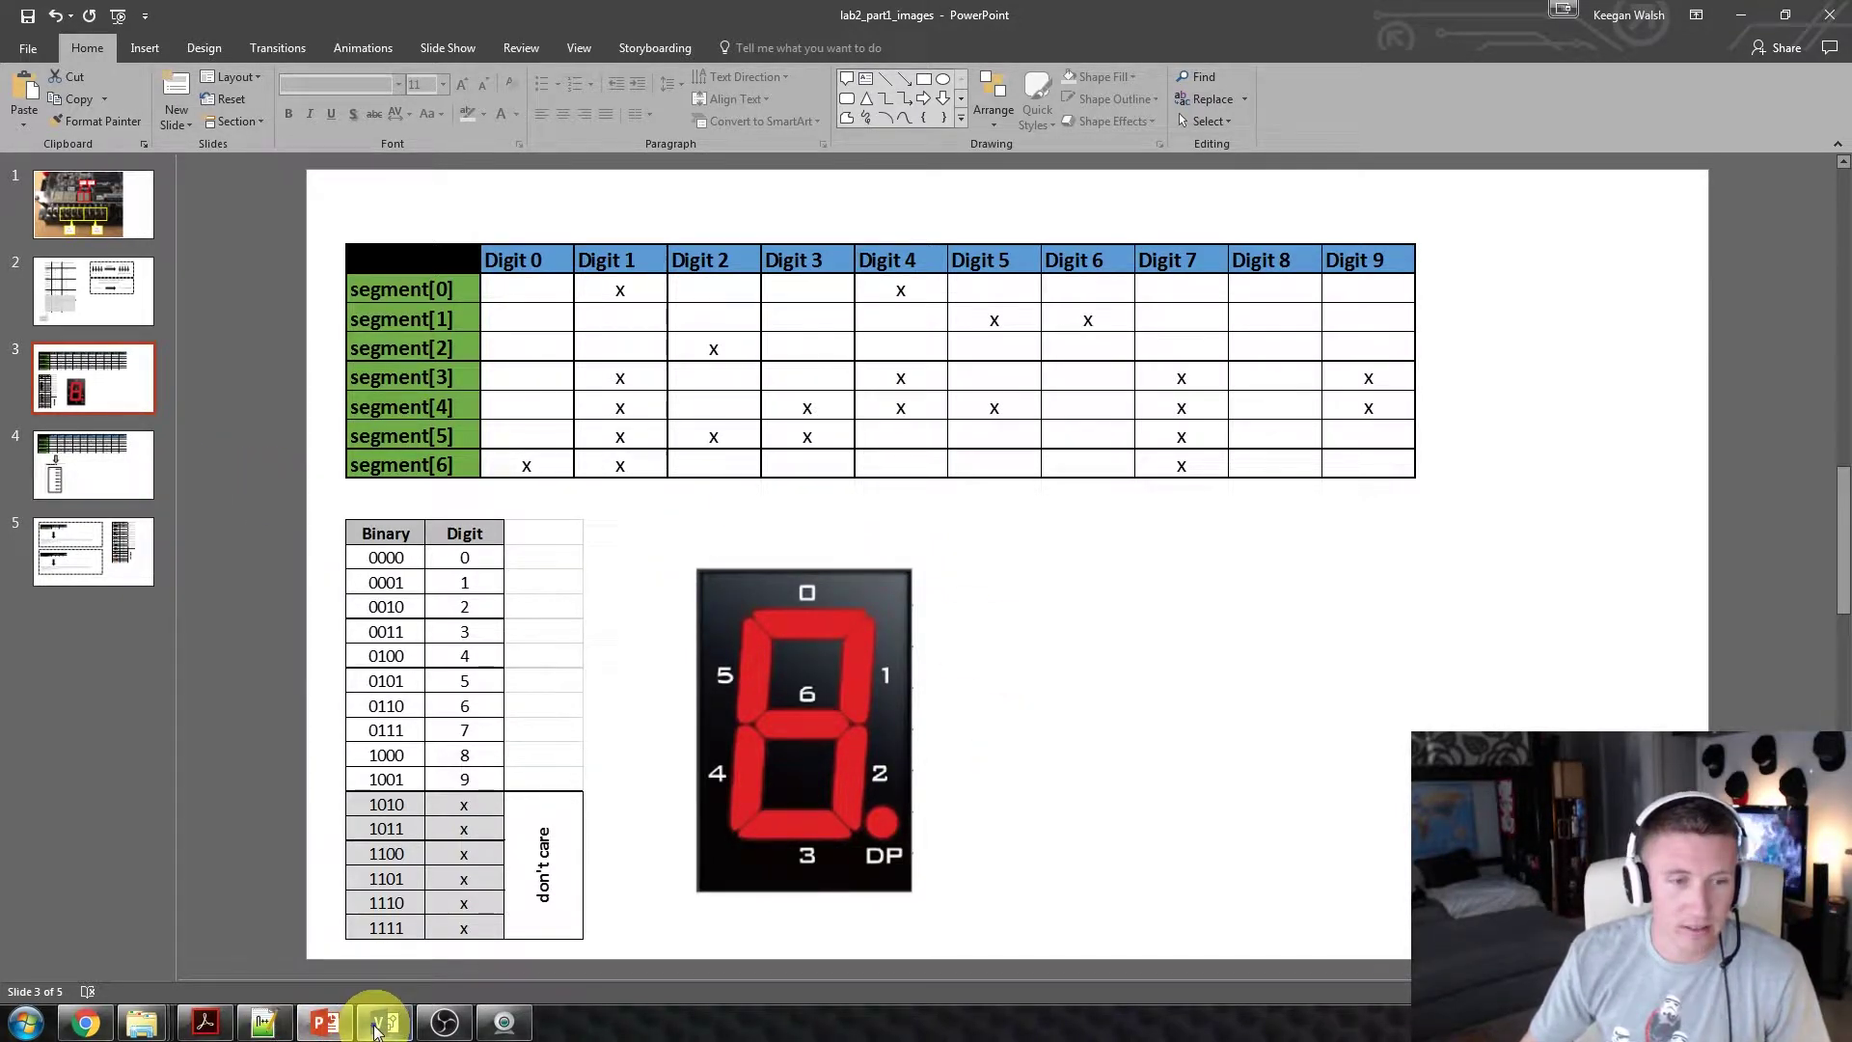
{"action": "mouse_move", "coordinate": [216, 1030]}
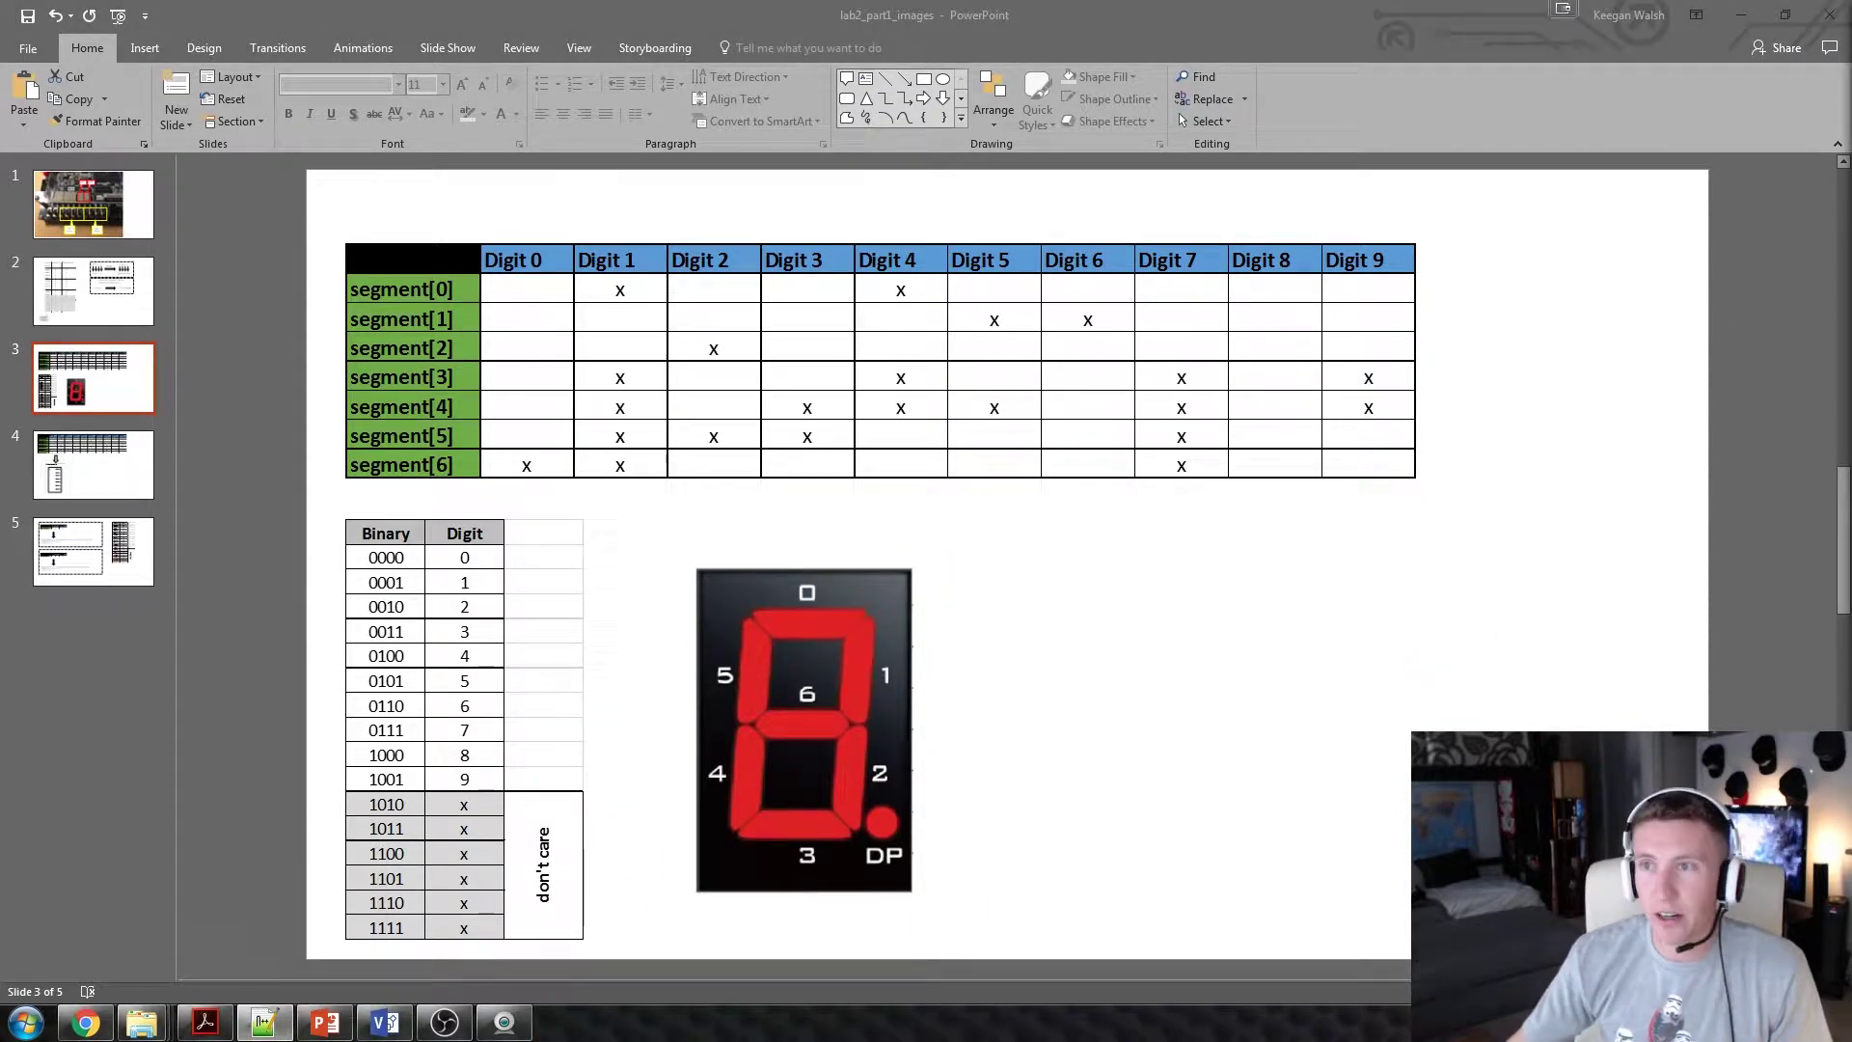
Snap the lab2part1.v window to the left half and highlight line 21's ch0, ch1 wires.
{"action": "left_click_drag", "start_coordinate": [1851, 58], "coordinate": [1194, 66]}
{"action": "key", "text": "super+Left"}
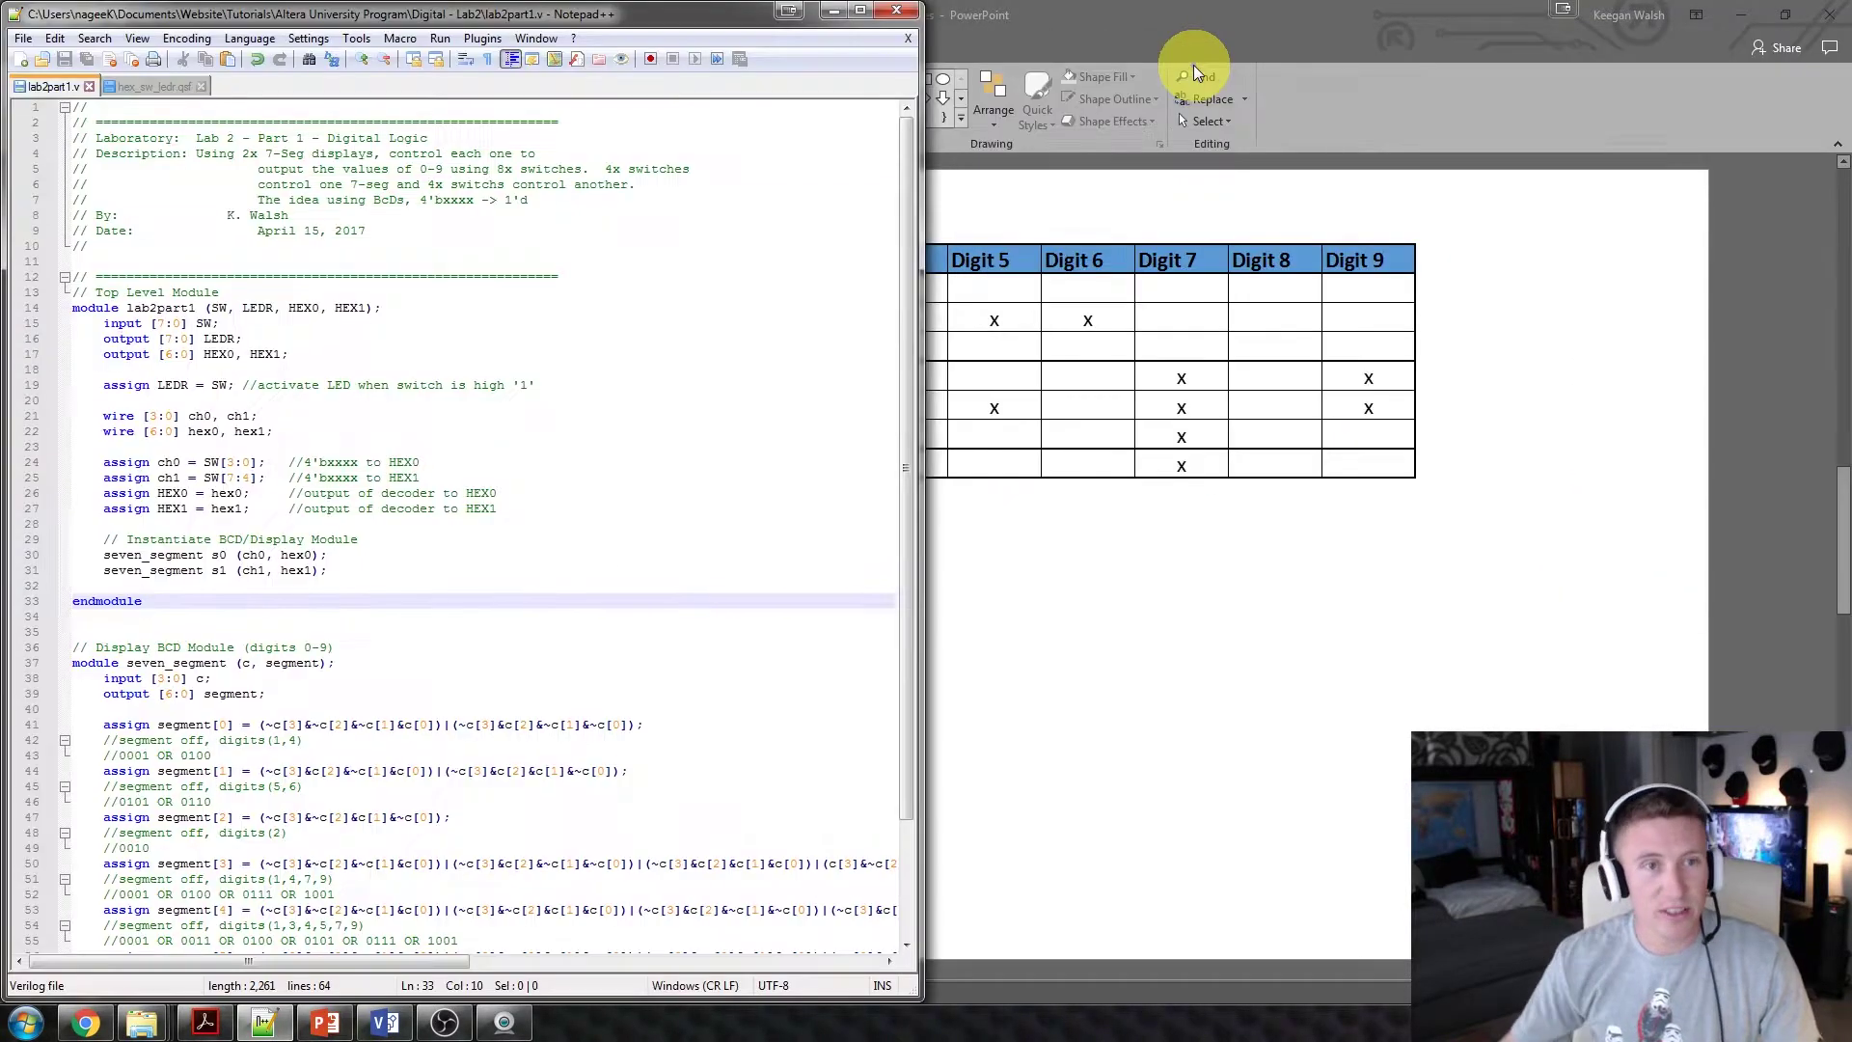
{"action": "left_click", "coordinate": [625, 410]}
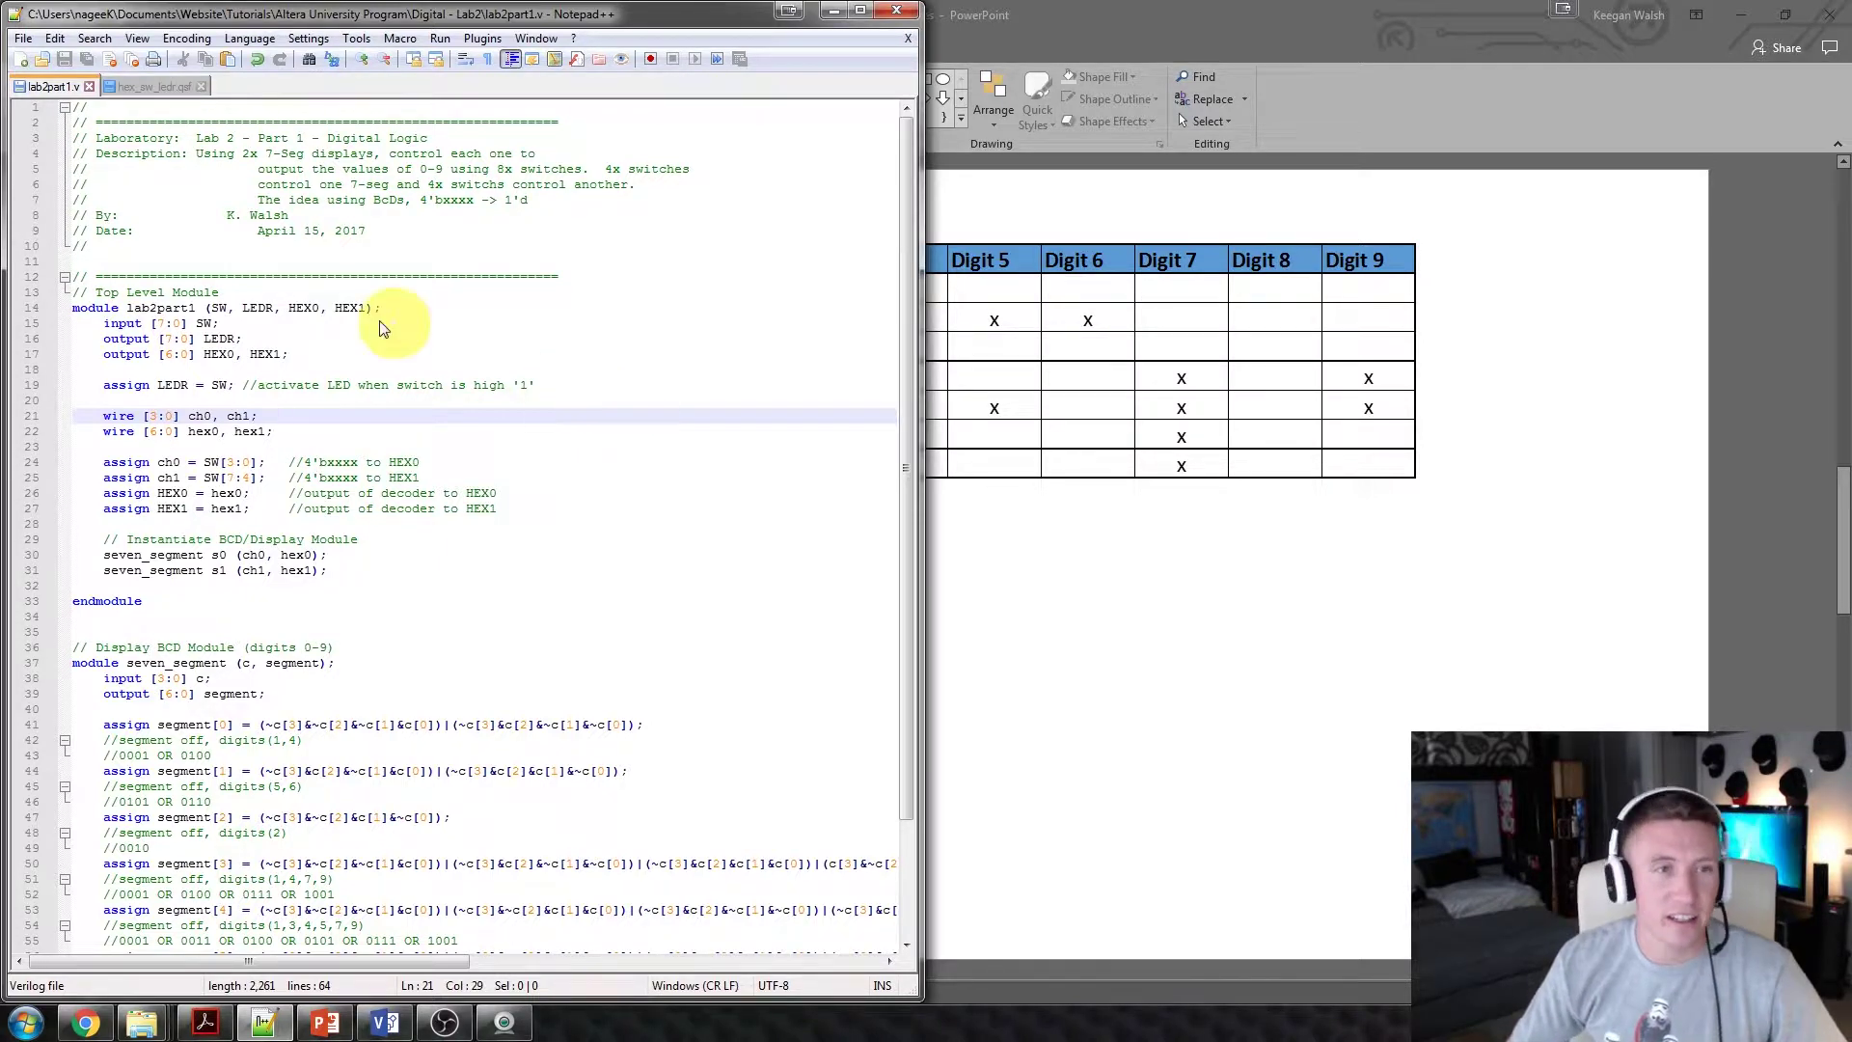
{"action": "scroll", "coordinate": [267, 334], "scroll_direction": "down", "scroll_amount": 1}
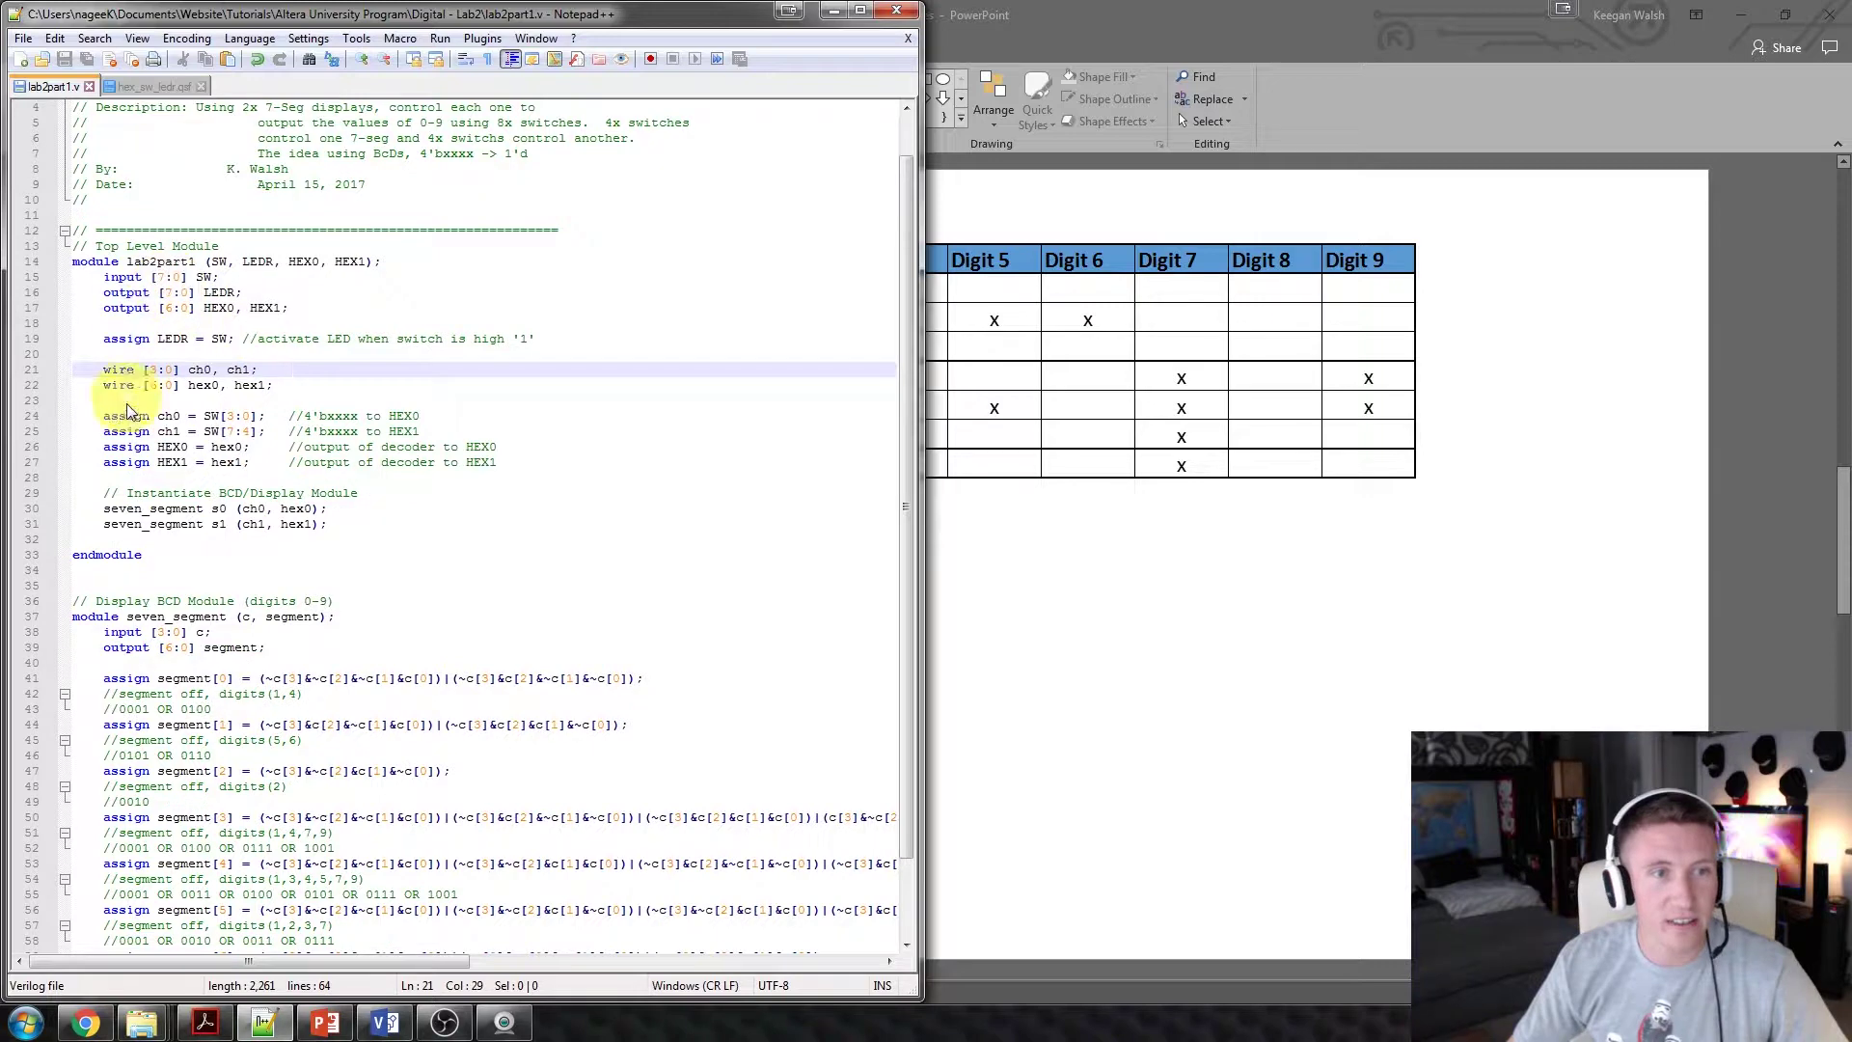
{"action": "scroll", "coordinate": [278, 495], "scroll_direction": "up", "scroll_amount": 2, "text": "ctrl"}
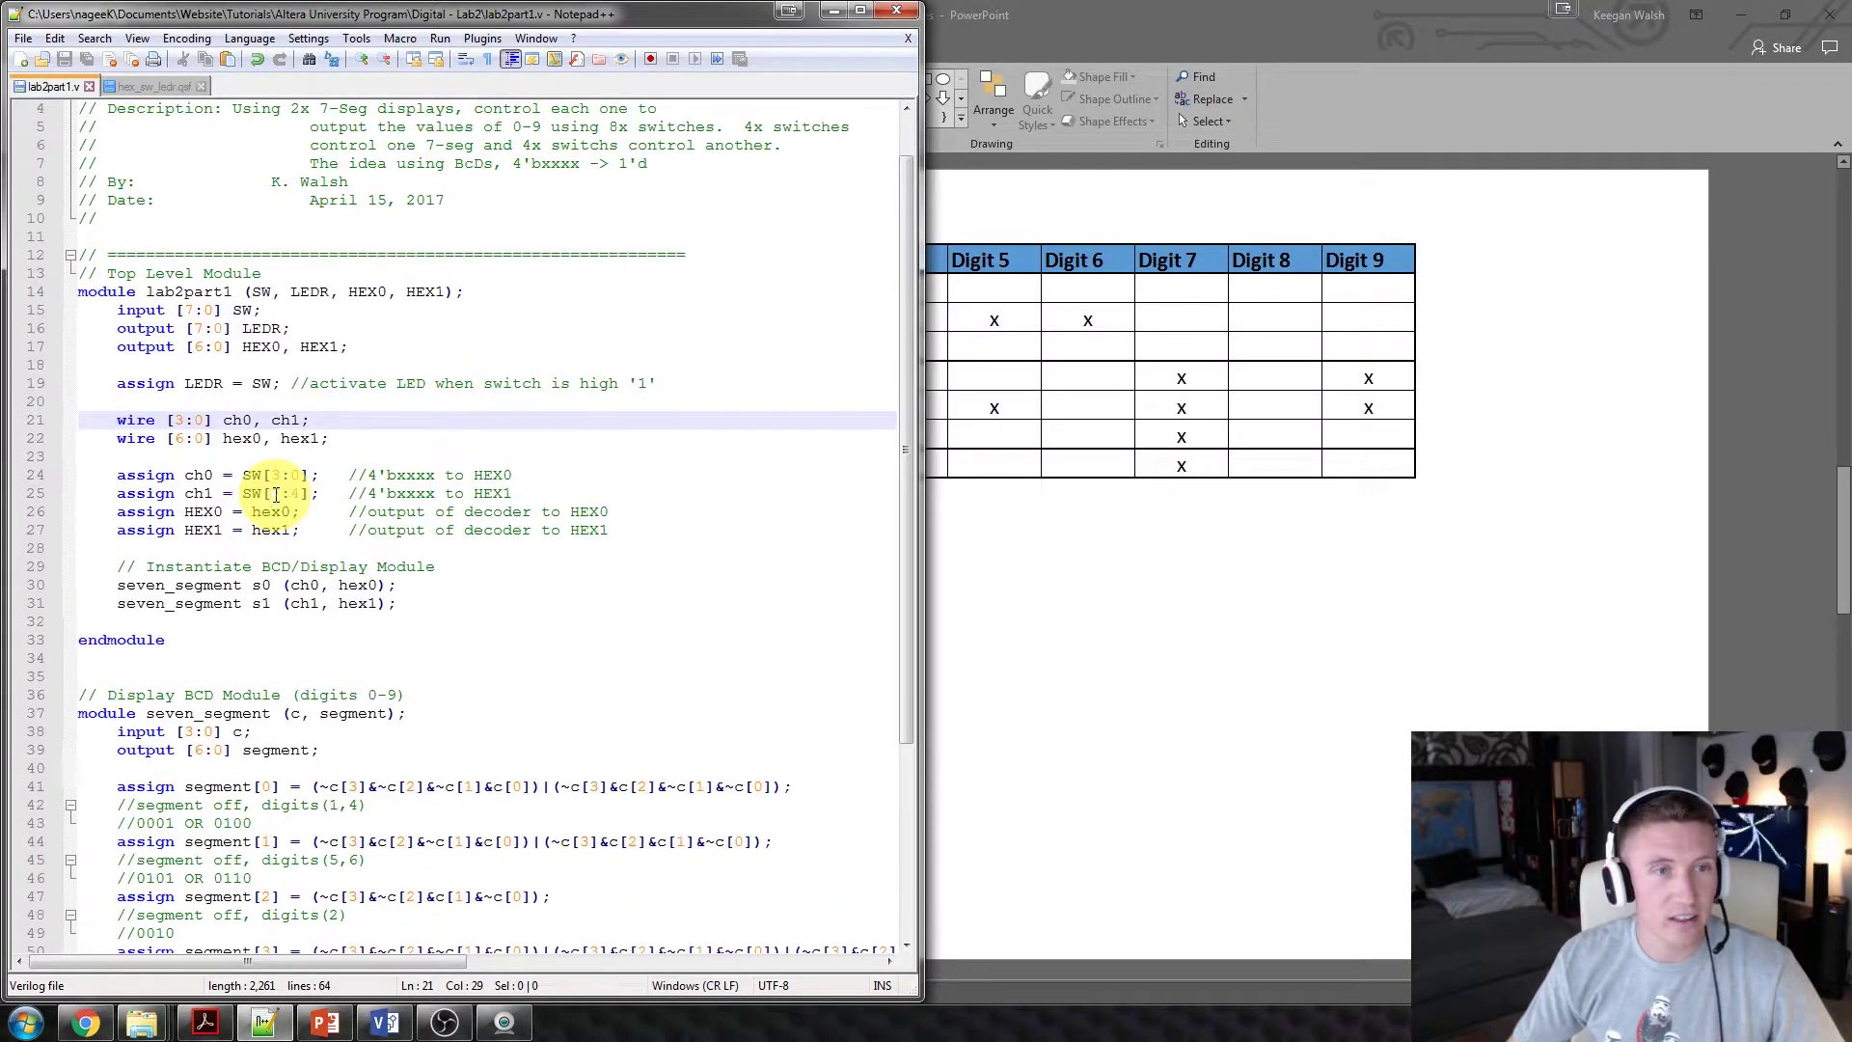
{"action": "scroll", "coordinate": [297, 497], "scroll_direction": "up", "scroll_amount": 1}
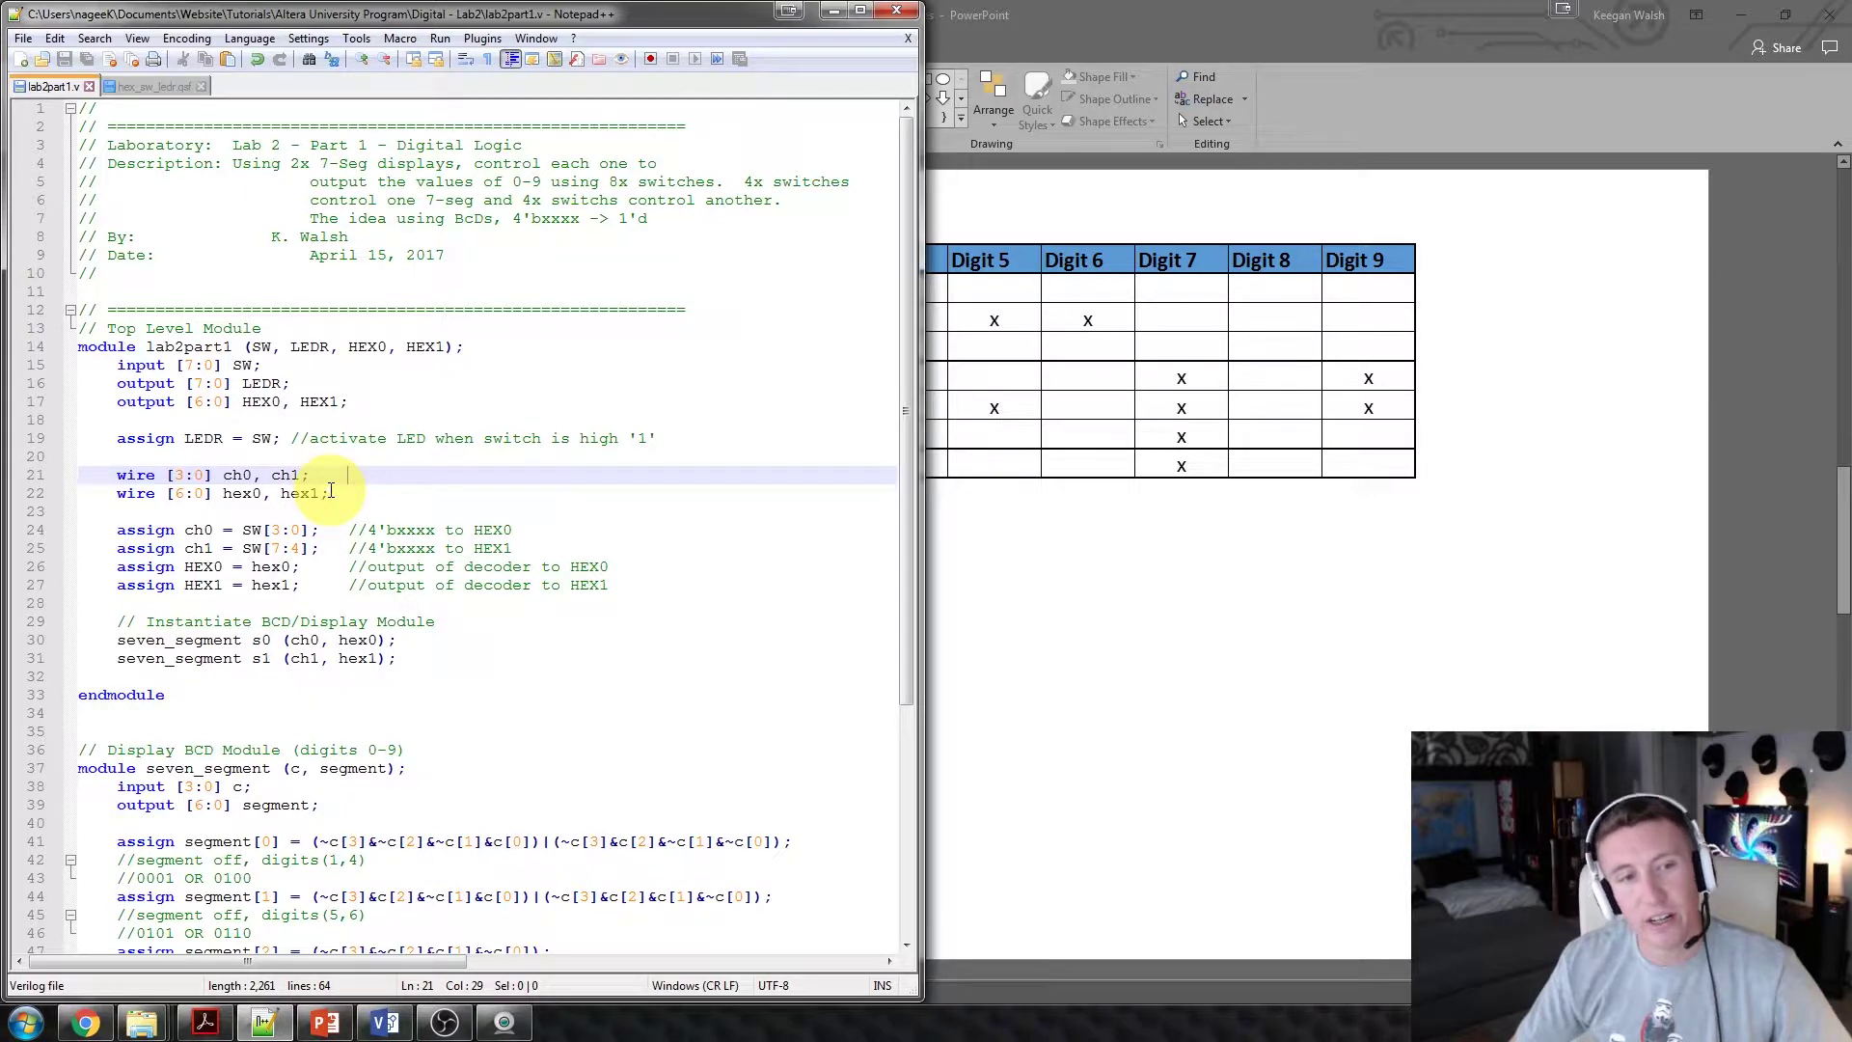
{"action": "scroll", "coordinate": [329, 489], "scroll_direction": "down", "scroll_amount": 2}
Return to the slides and show slide 4's seven_segment s0 block.
{"action": "left_click", "coordinate": [1083, 558]}
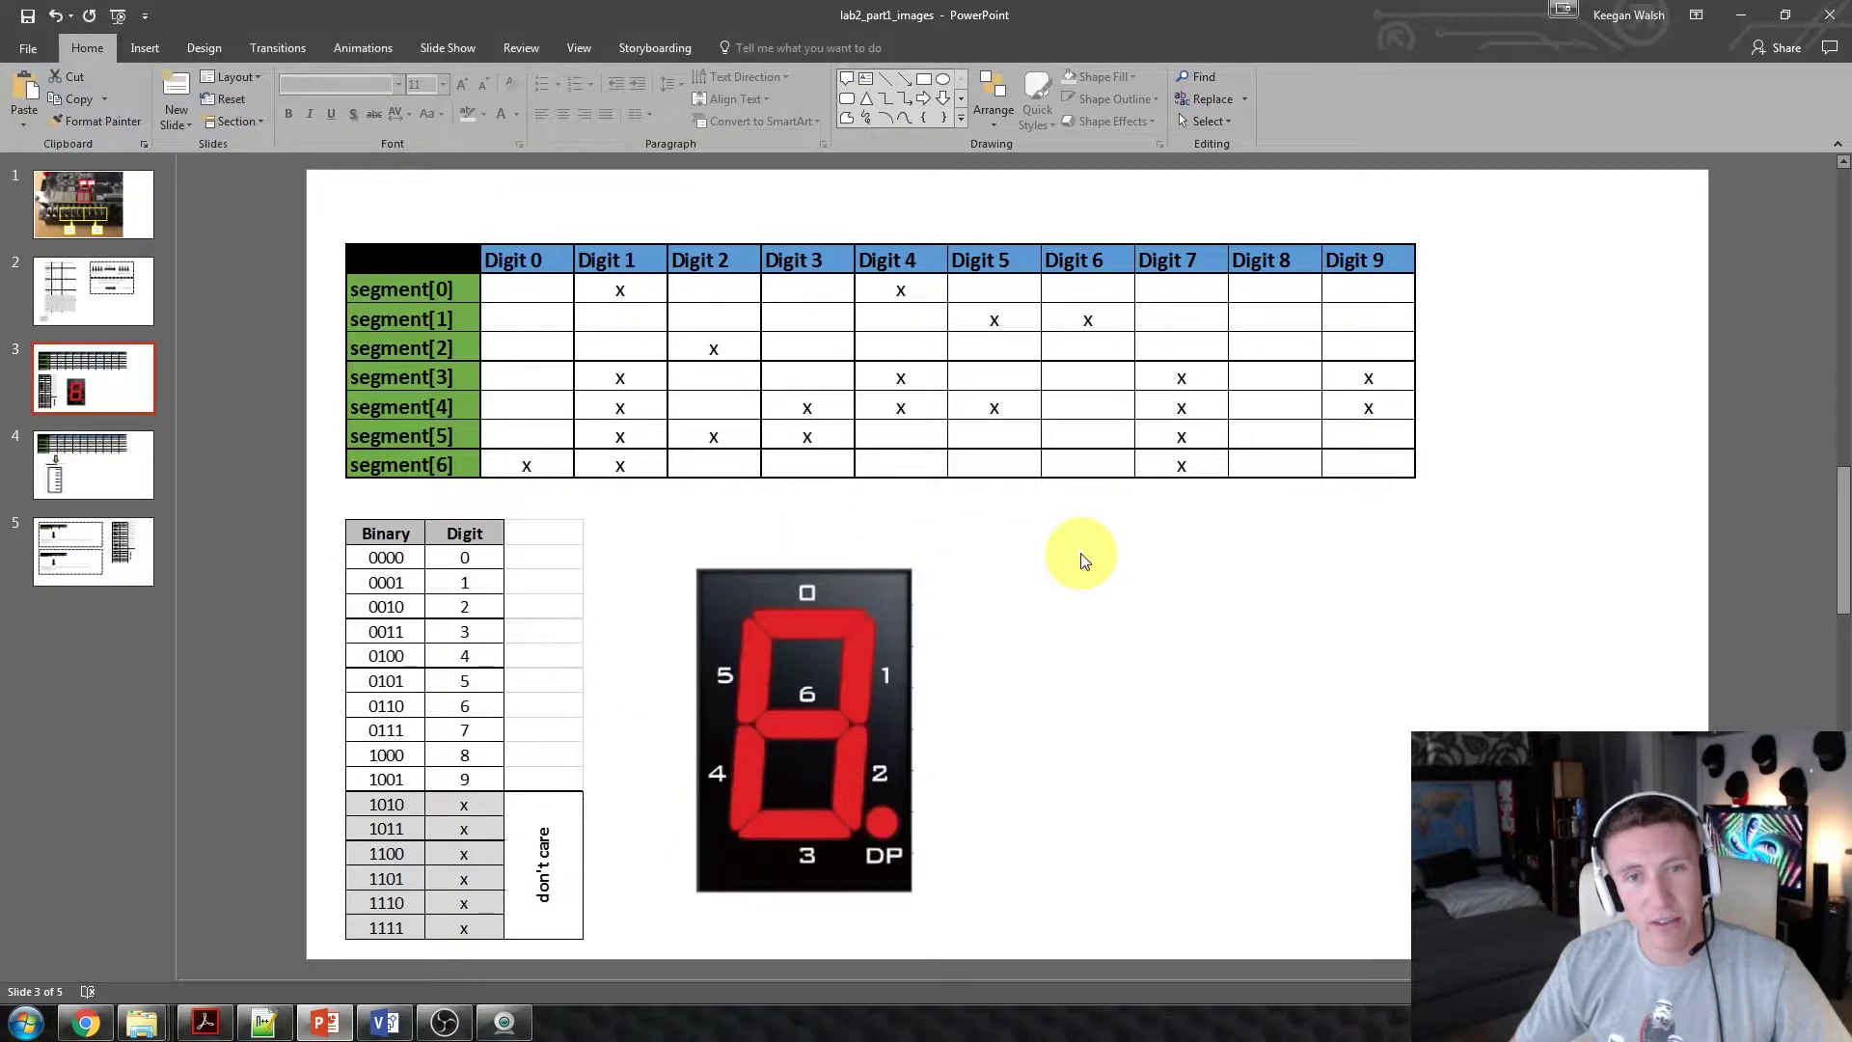
{"action": "left_click", "coordinate": [112, 479]}
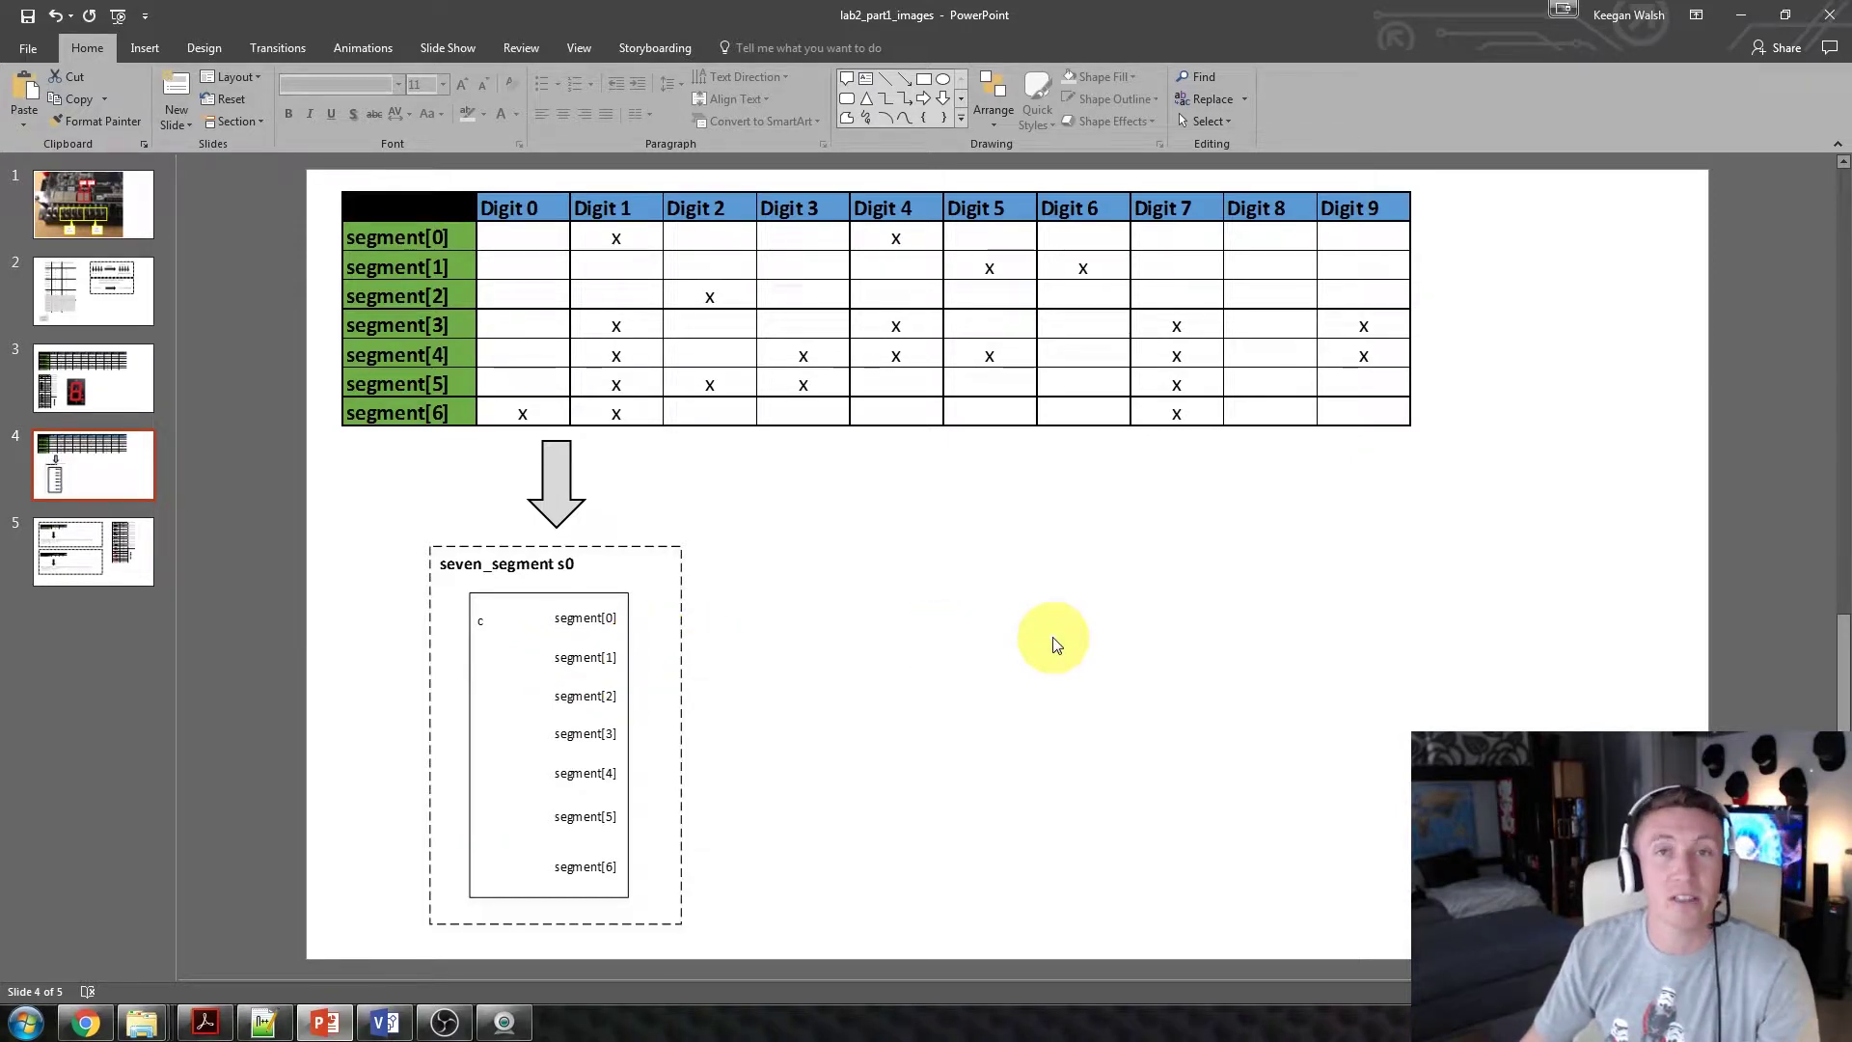
{"action": "left_click", "coordinate": [124, 536]}
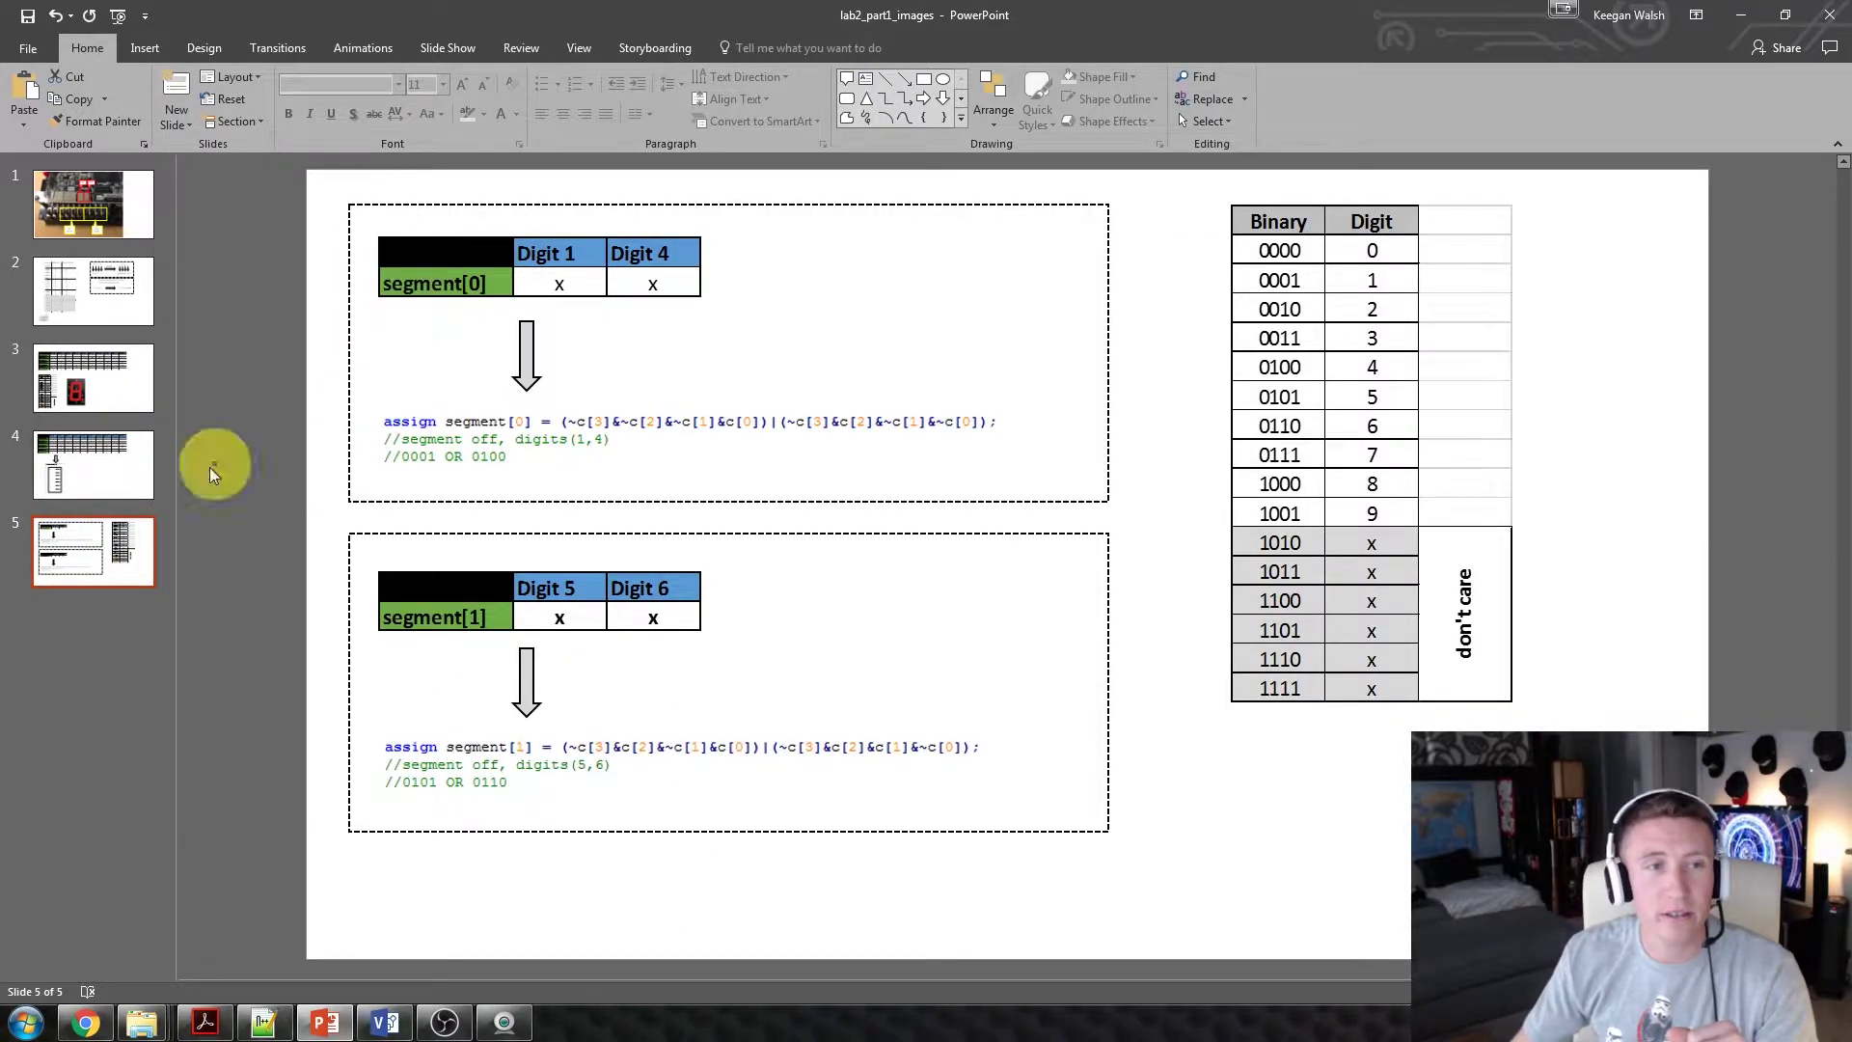
{"action": "left_click", "coordinate": [83, 487]}
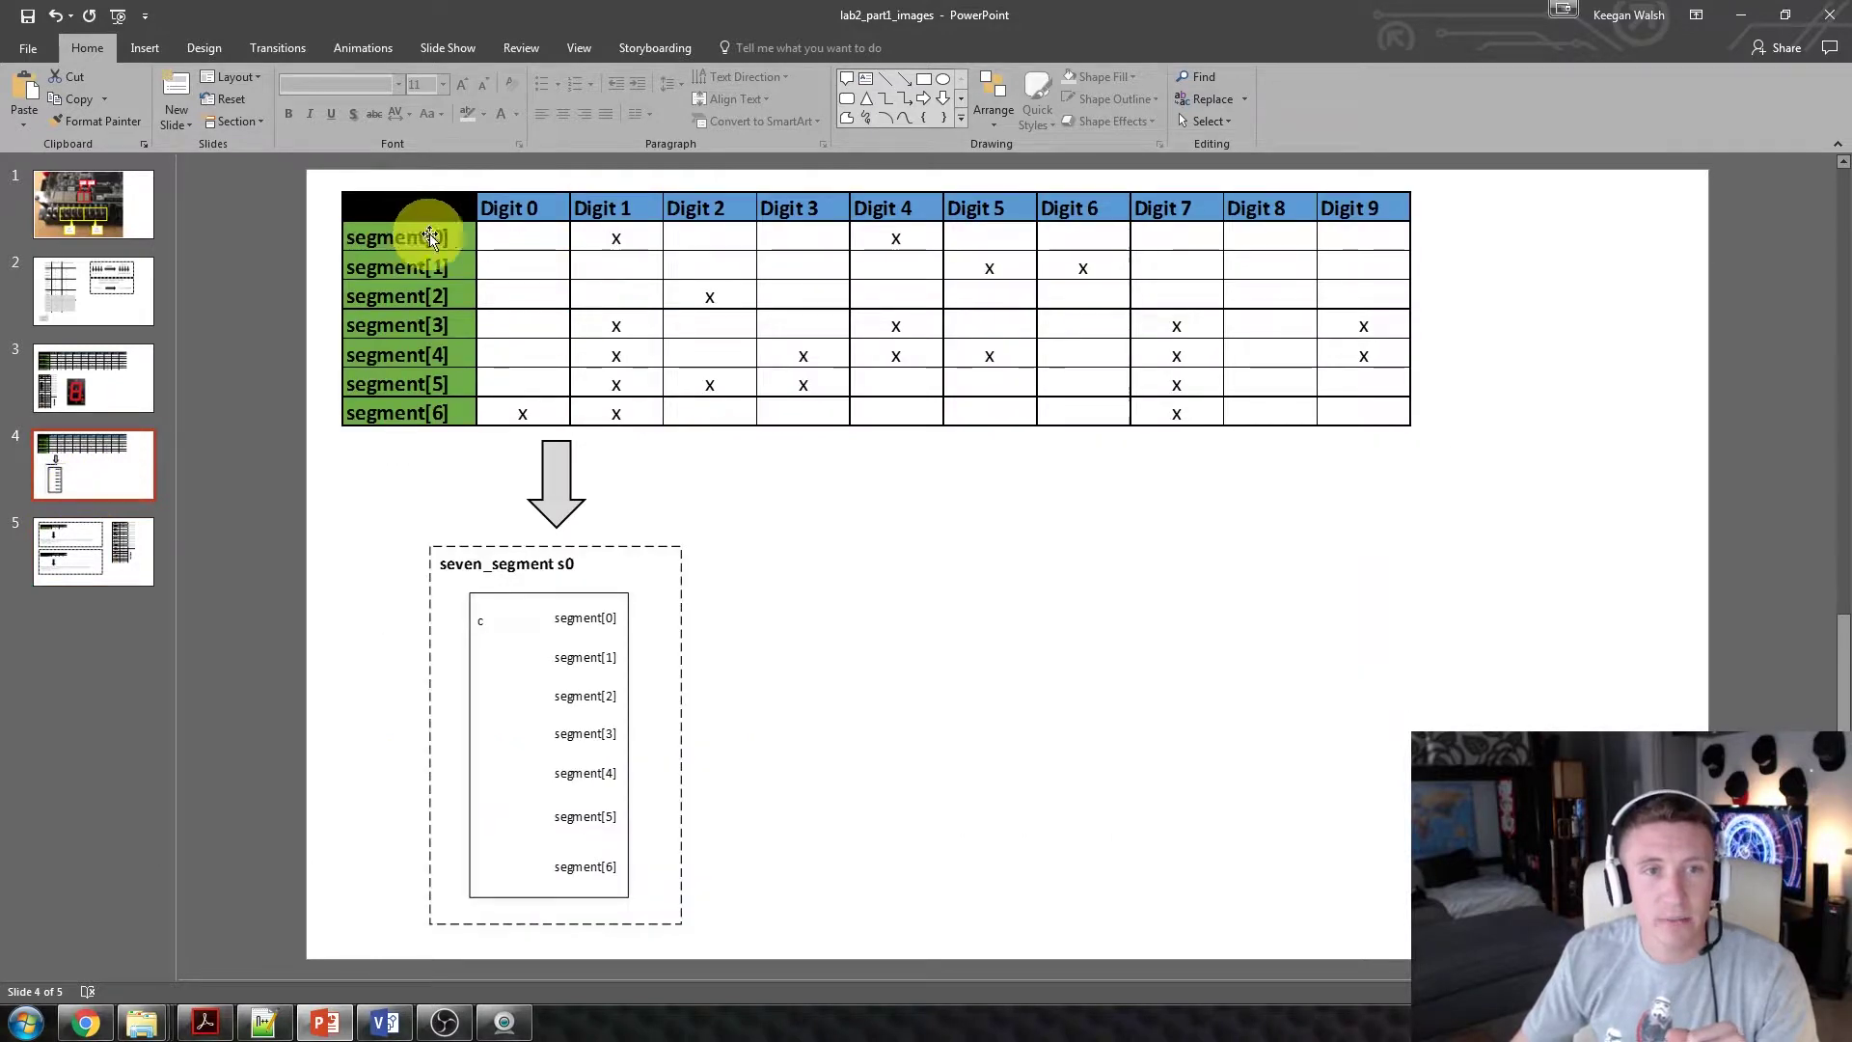
{"action": "left_click", "coordinate": [102, 372]}
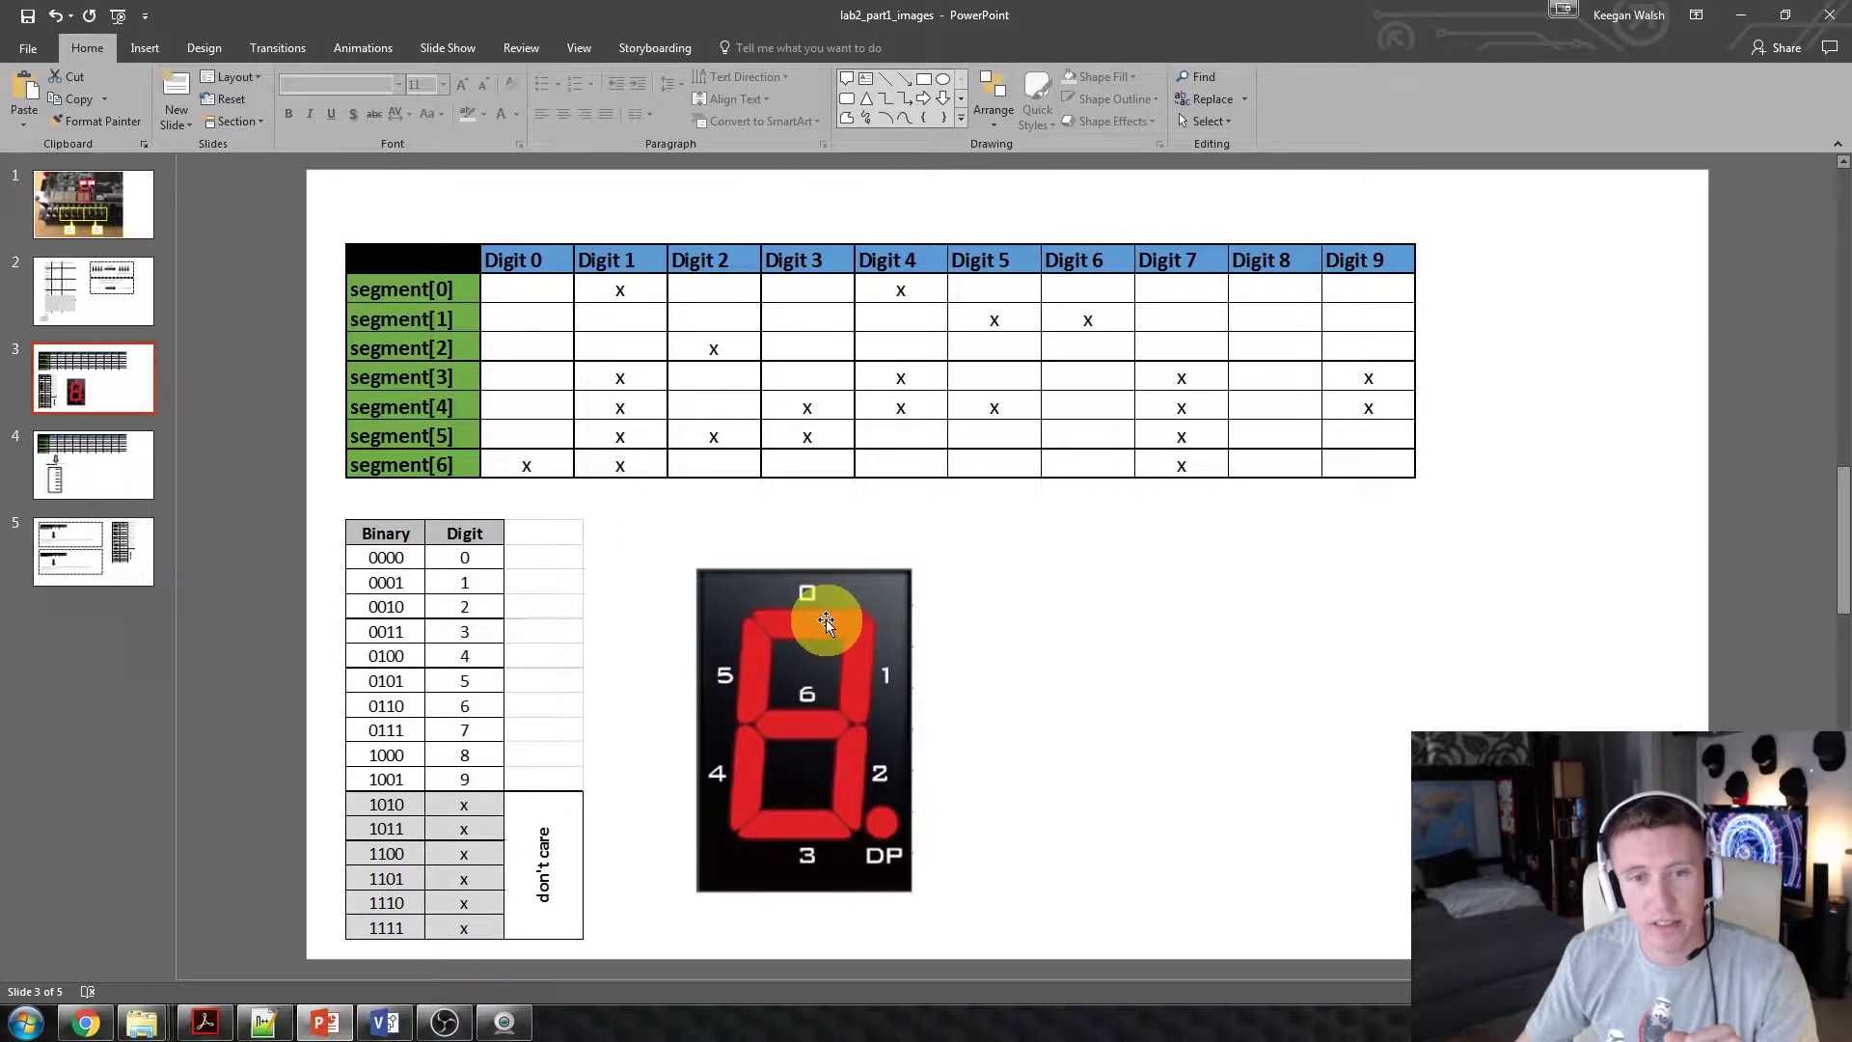
Put x in the Digit 1 segment[0] and Digit 6 segment[1] cells, then go to slide 5.
{"action": "left_click", "coordinate": [618, 294]}
{"action": "type", "text": "x"}
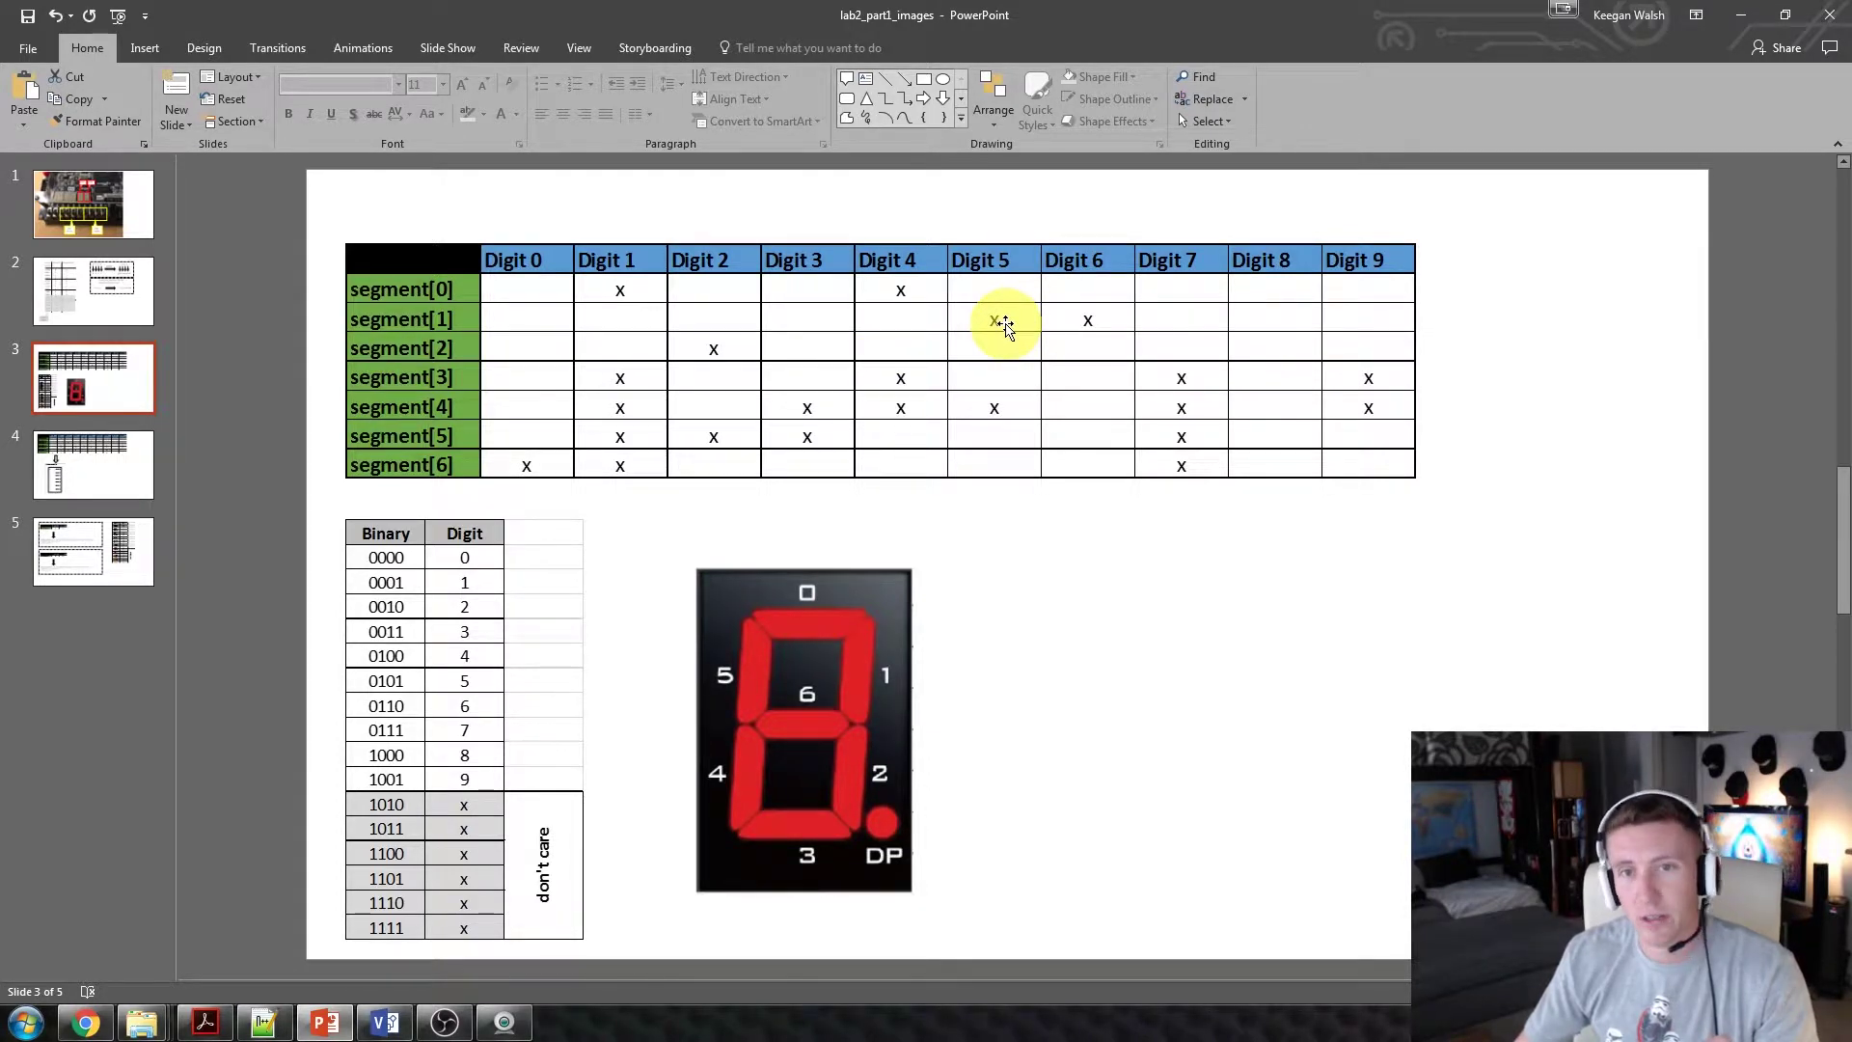
{"action": "left_click", "coordinate": [1091, 325]}
{"action": "type", "text": "x"}
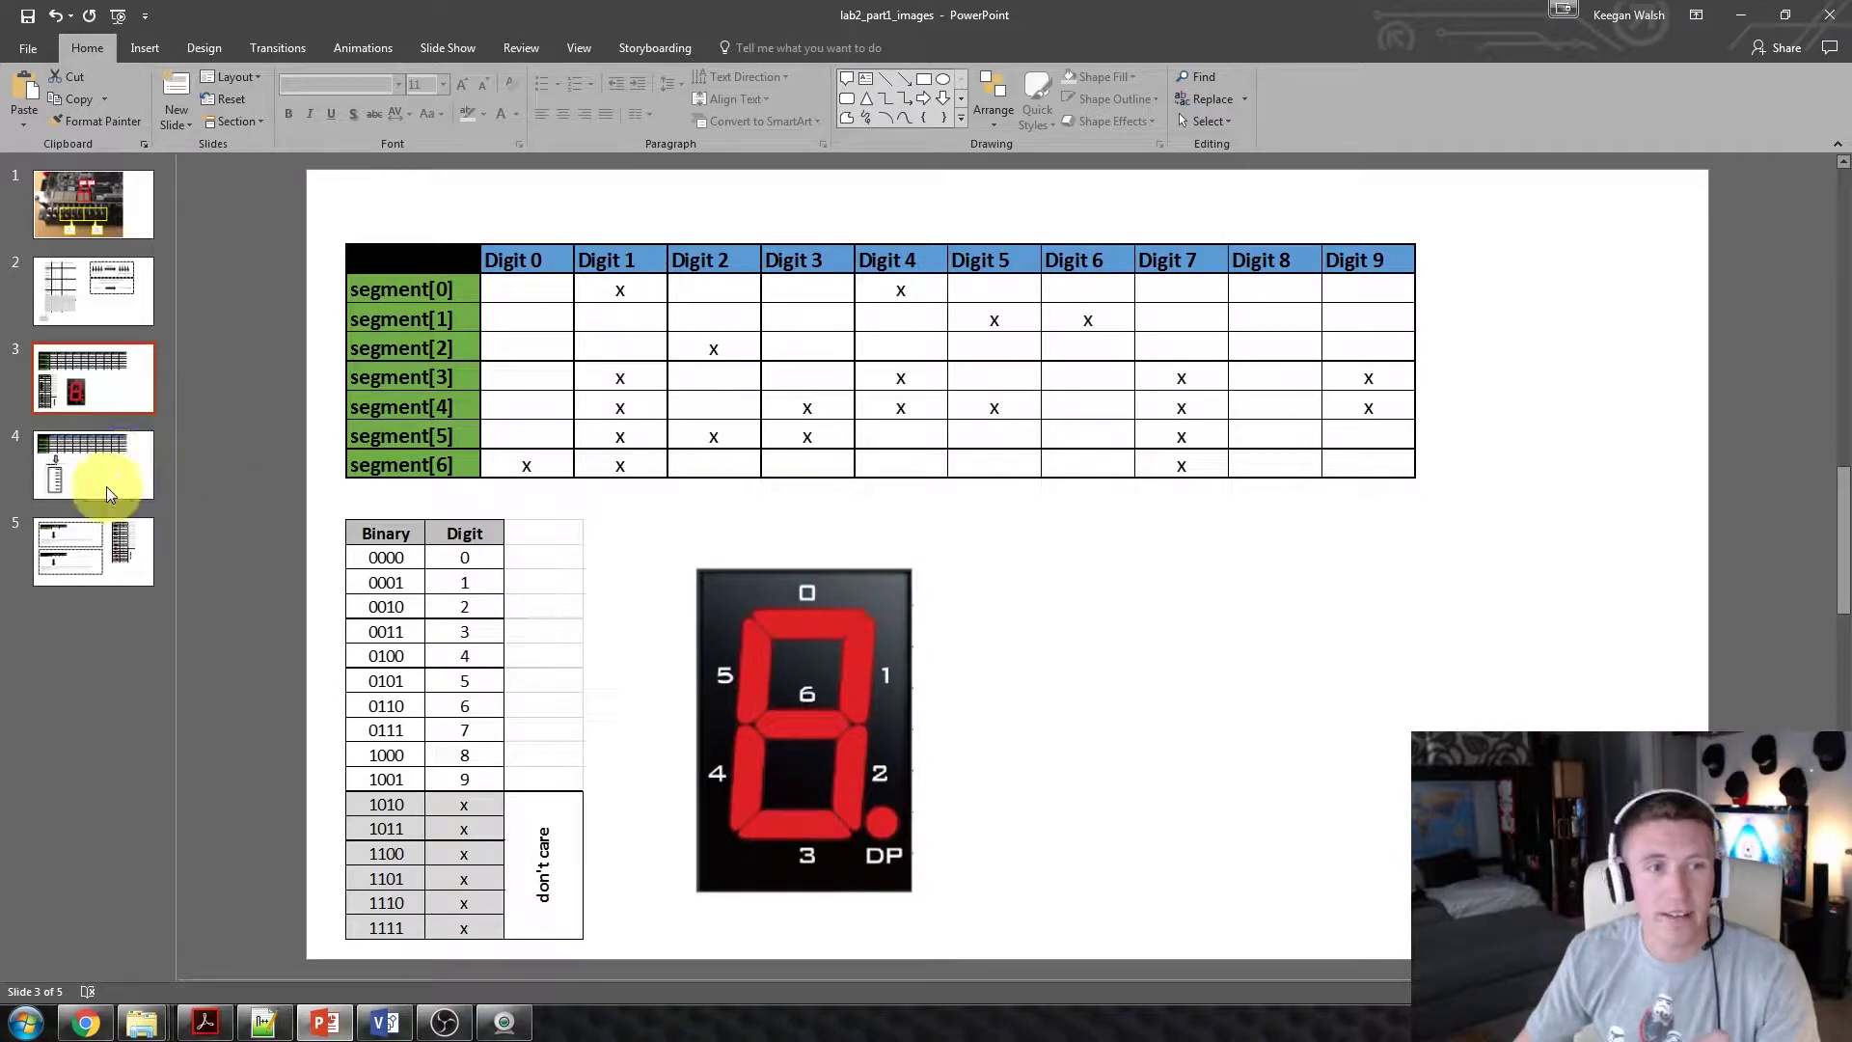
{"action": "left_click", "coordinate": [91, 556]}
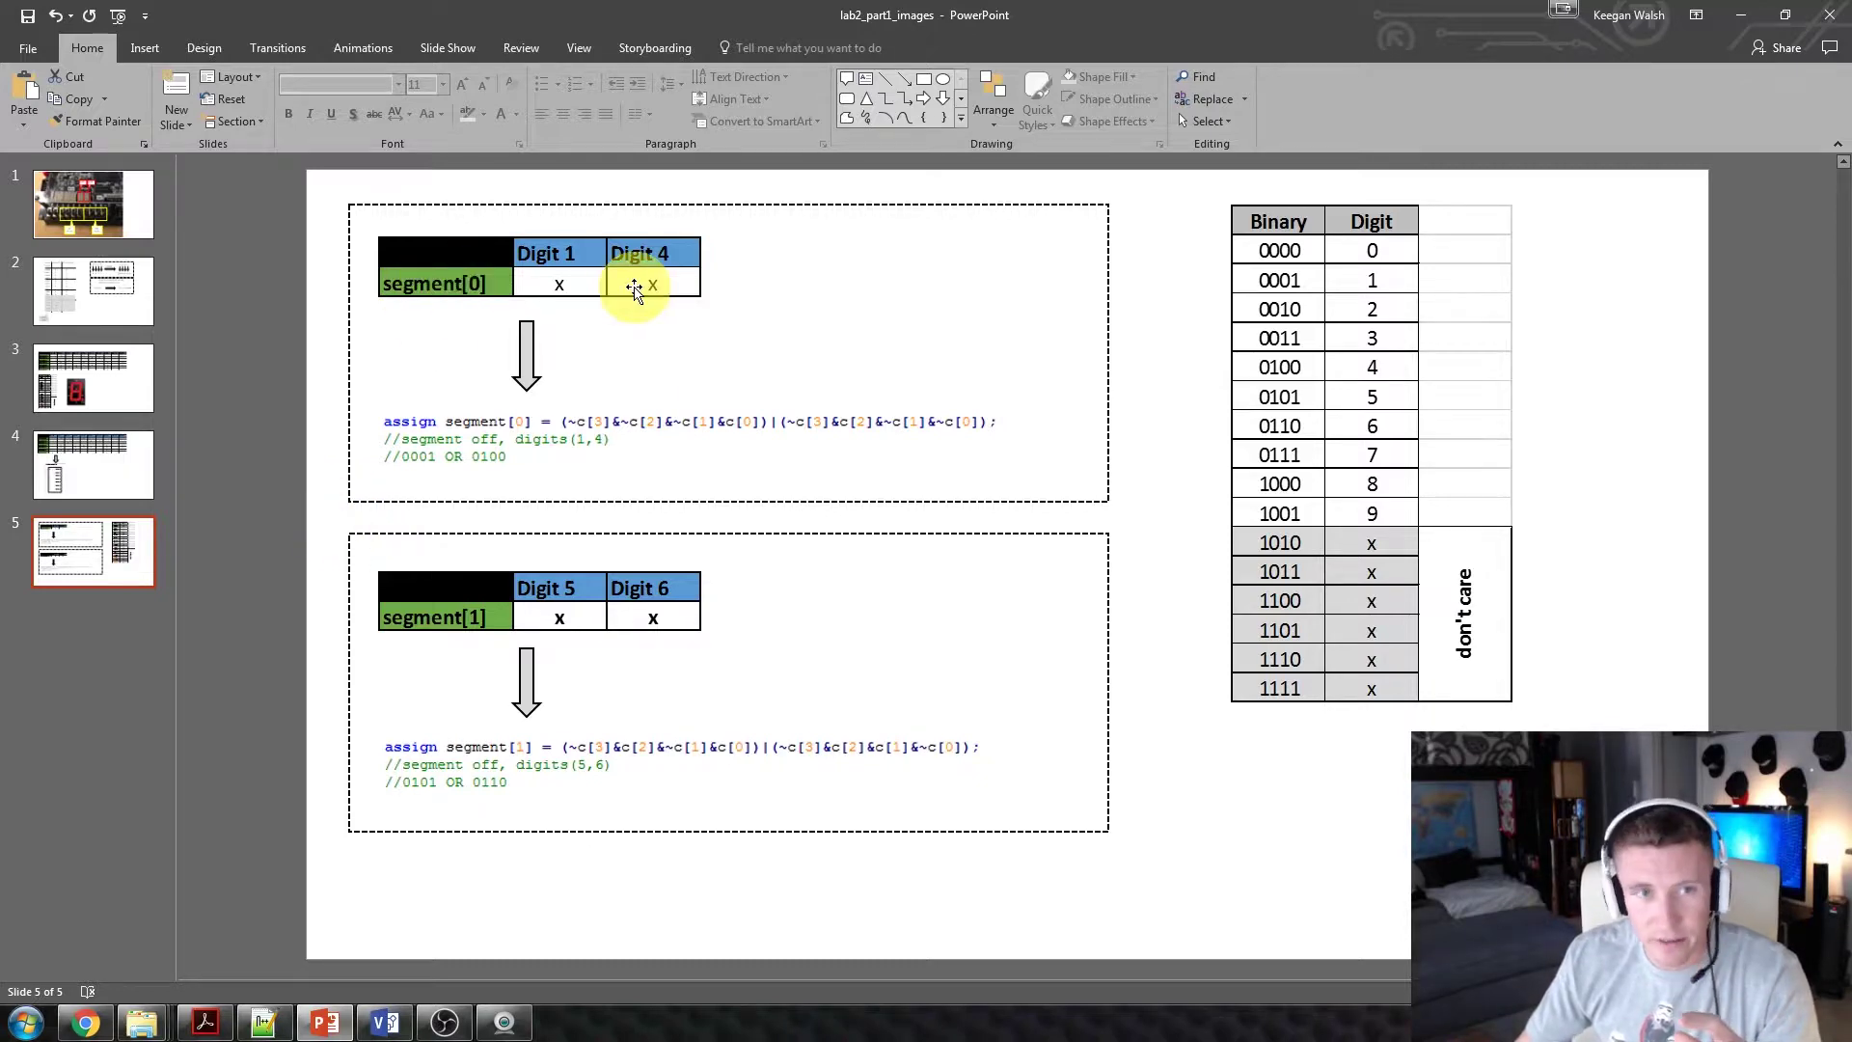
Review slide 5's segment[0] and segment[1] assign equations, then return to slide 4.
{"action": "left_click", "coordinate": [119, 460]}
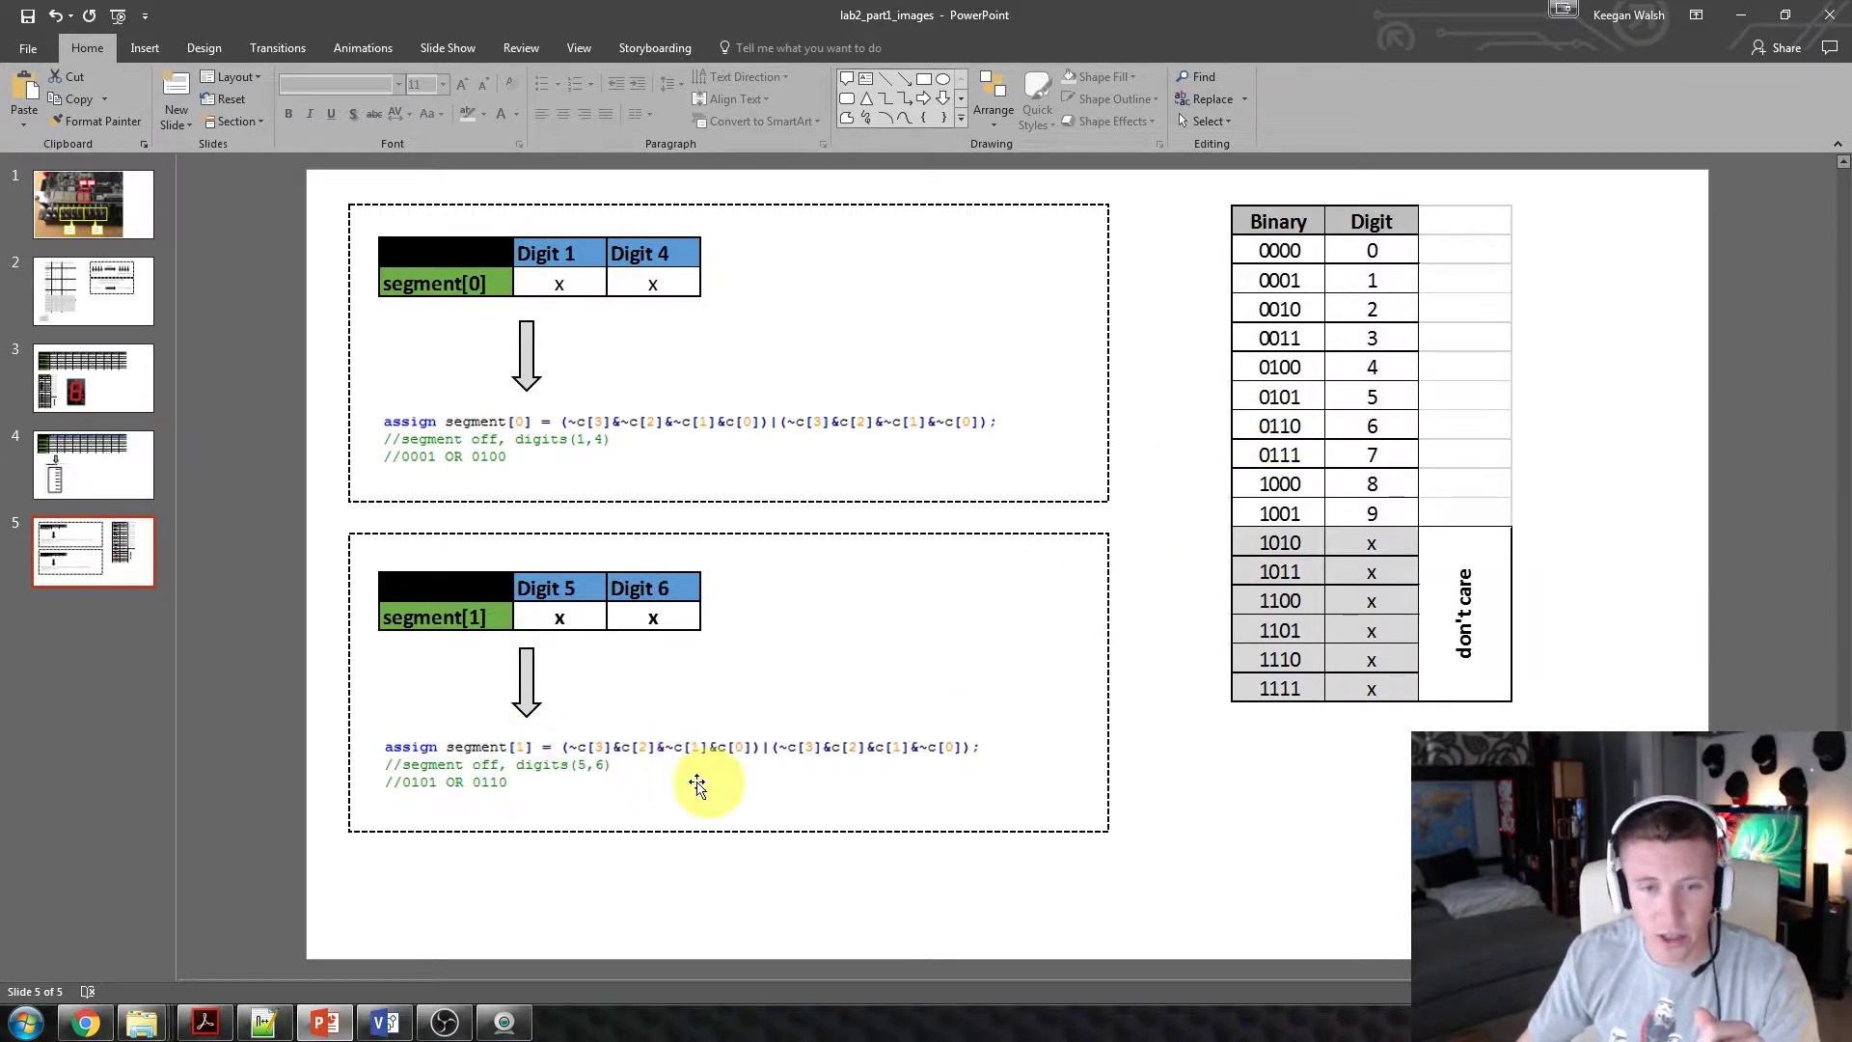
{"action": "left_click", "coordinate": [264, 1022]}
Scroll through lab2part1.v to review the top-level module and seven_segment assign equations.
{"action": "scroll", "coordinate": [492, 598], "scroll_direction": "down", "scroll_amount": 4}
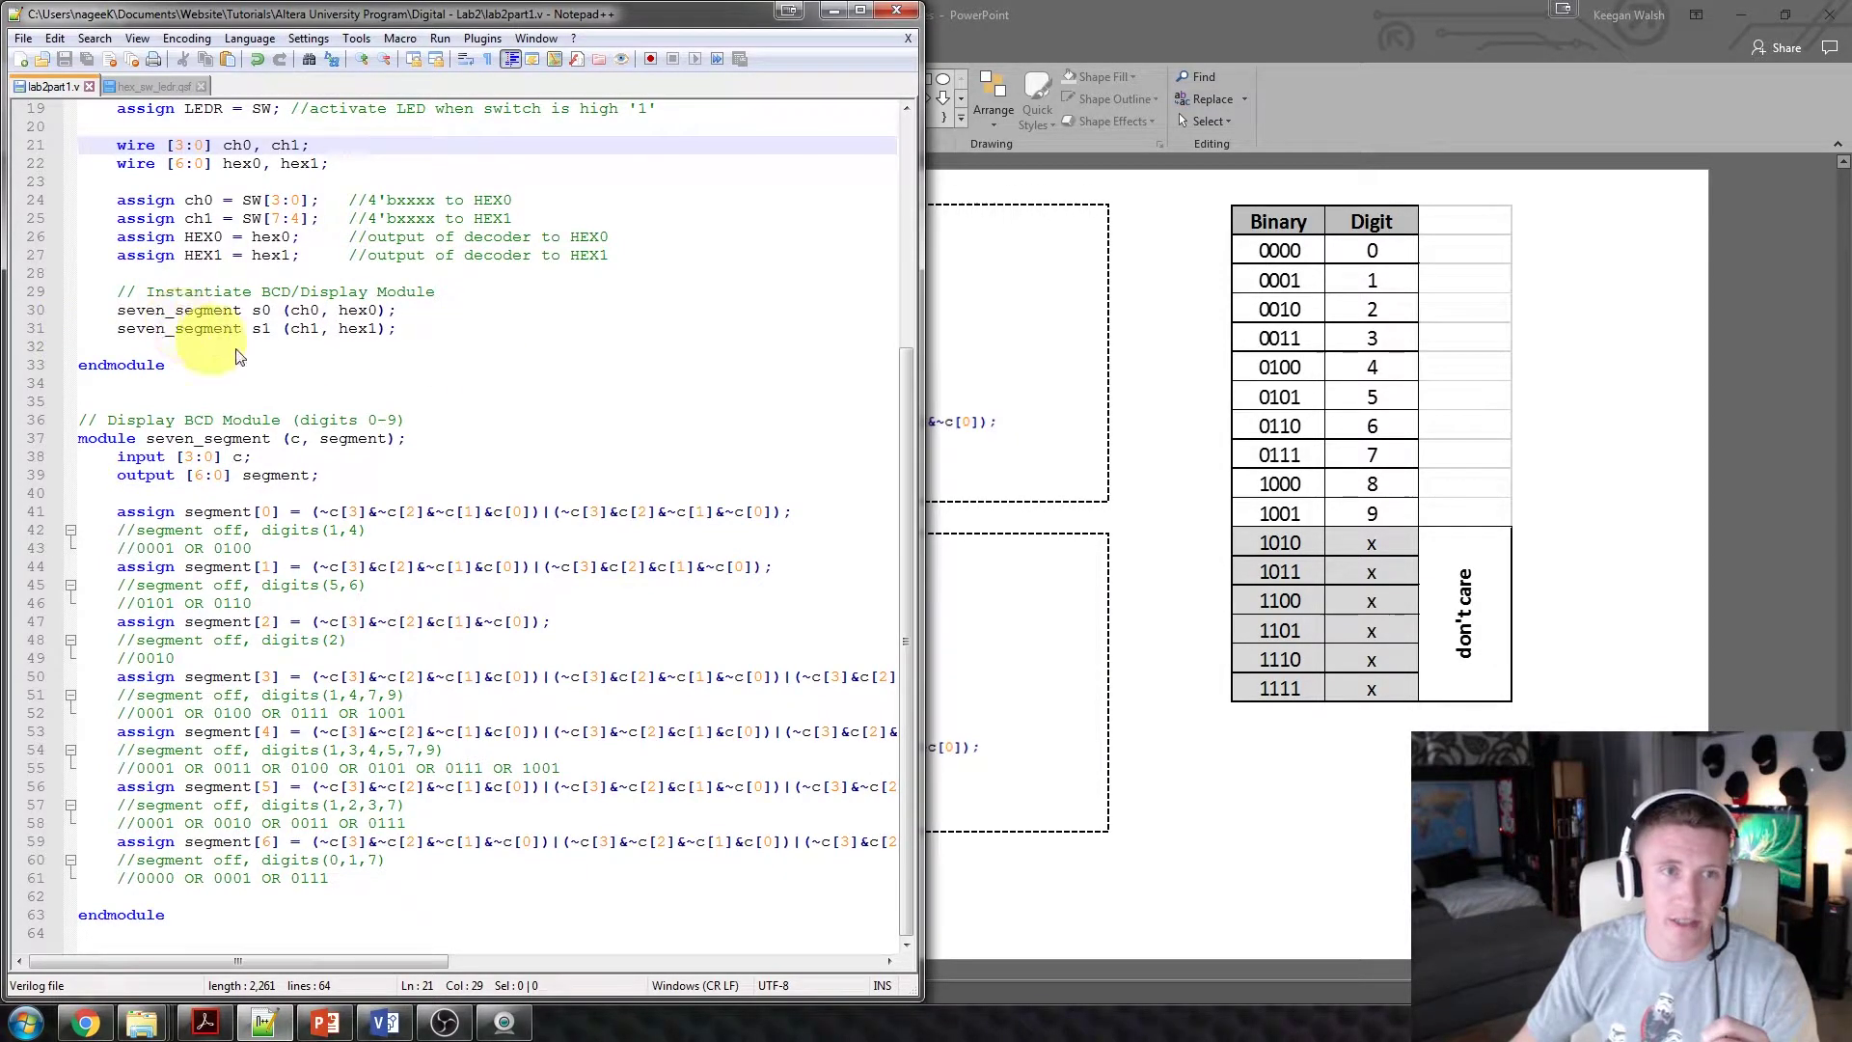
{"action": "scroll", "coordinate": [309, 380], "scroll_direction": "up", "scroll_amount": 2}
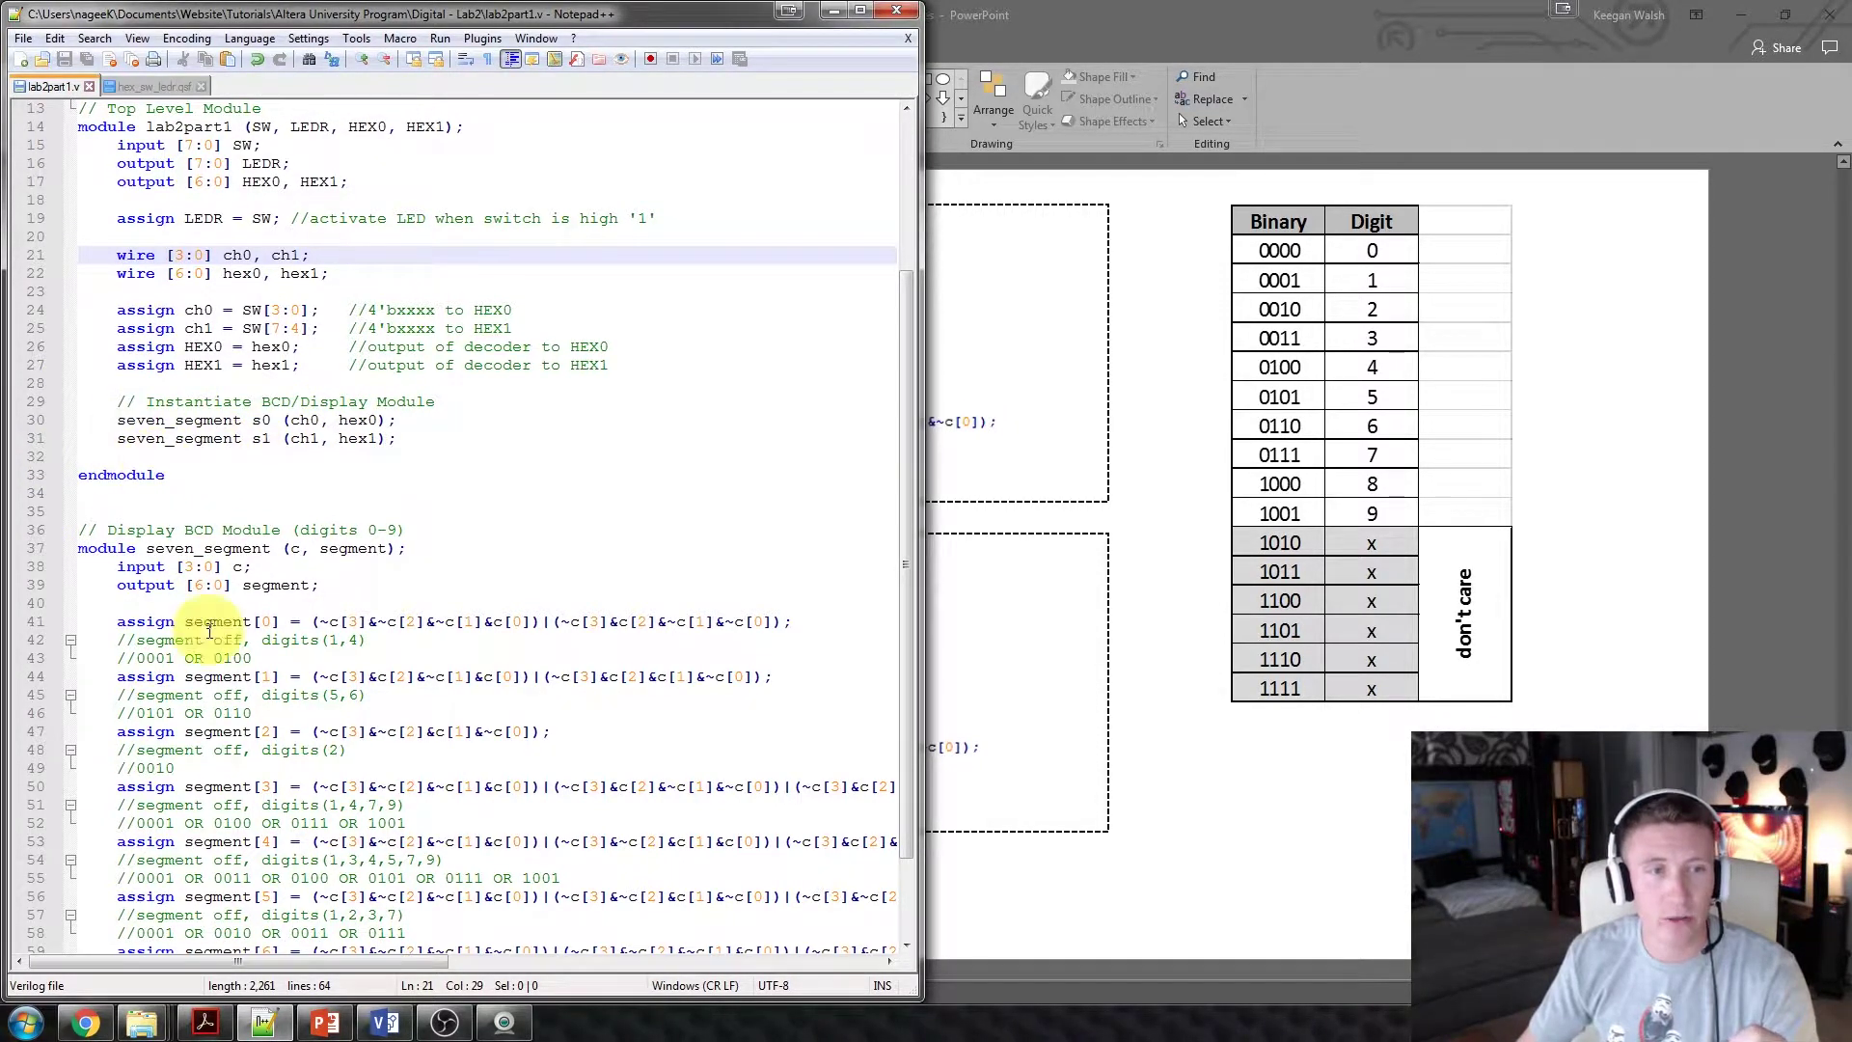
Inspect the Visio diagram of SW[3:0] feeding seven_segment s0 and HEX0, then return to the Verilog code.
{"action": "left_click", "coordinate": [833, 11]}
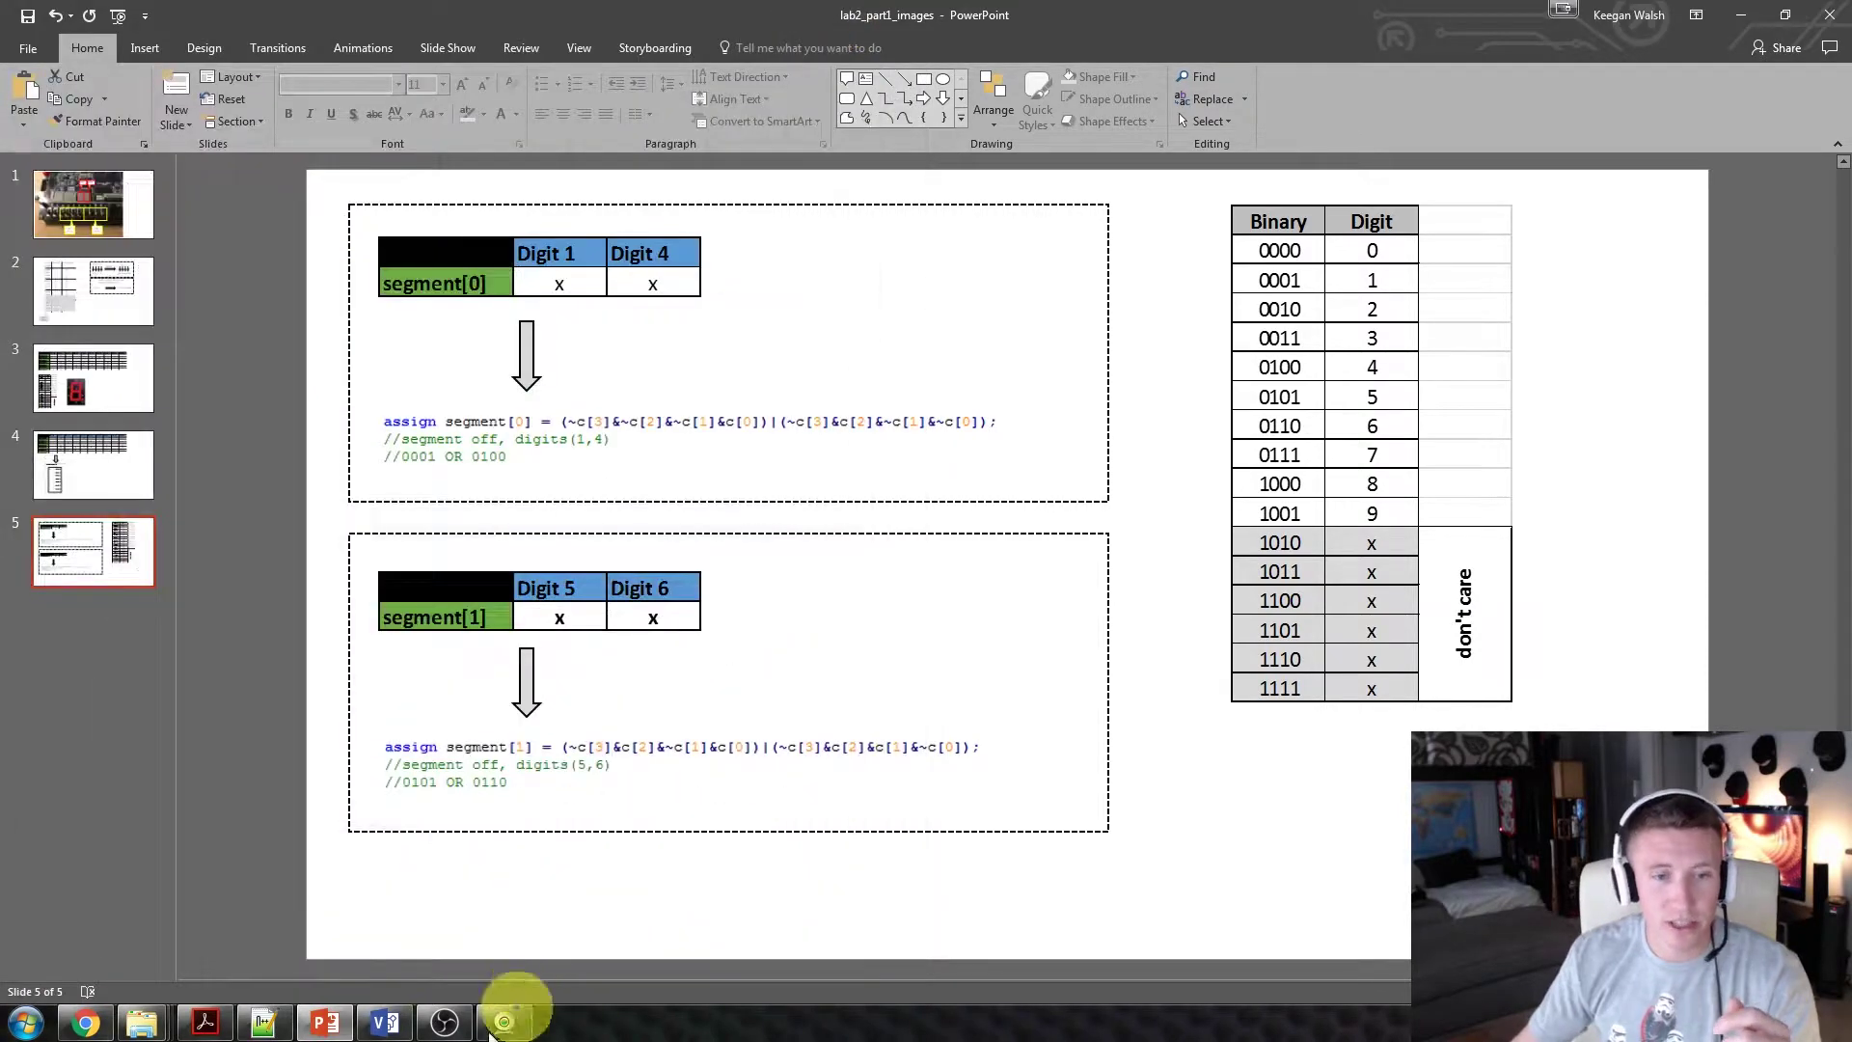
{"action": "left_click", "coordinate": [384, 1024]}
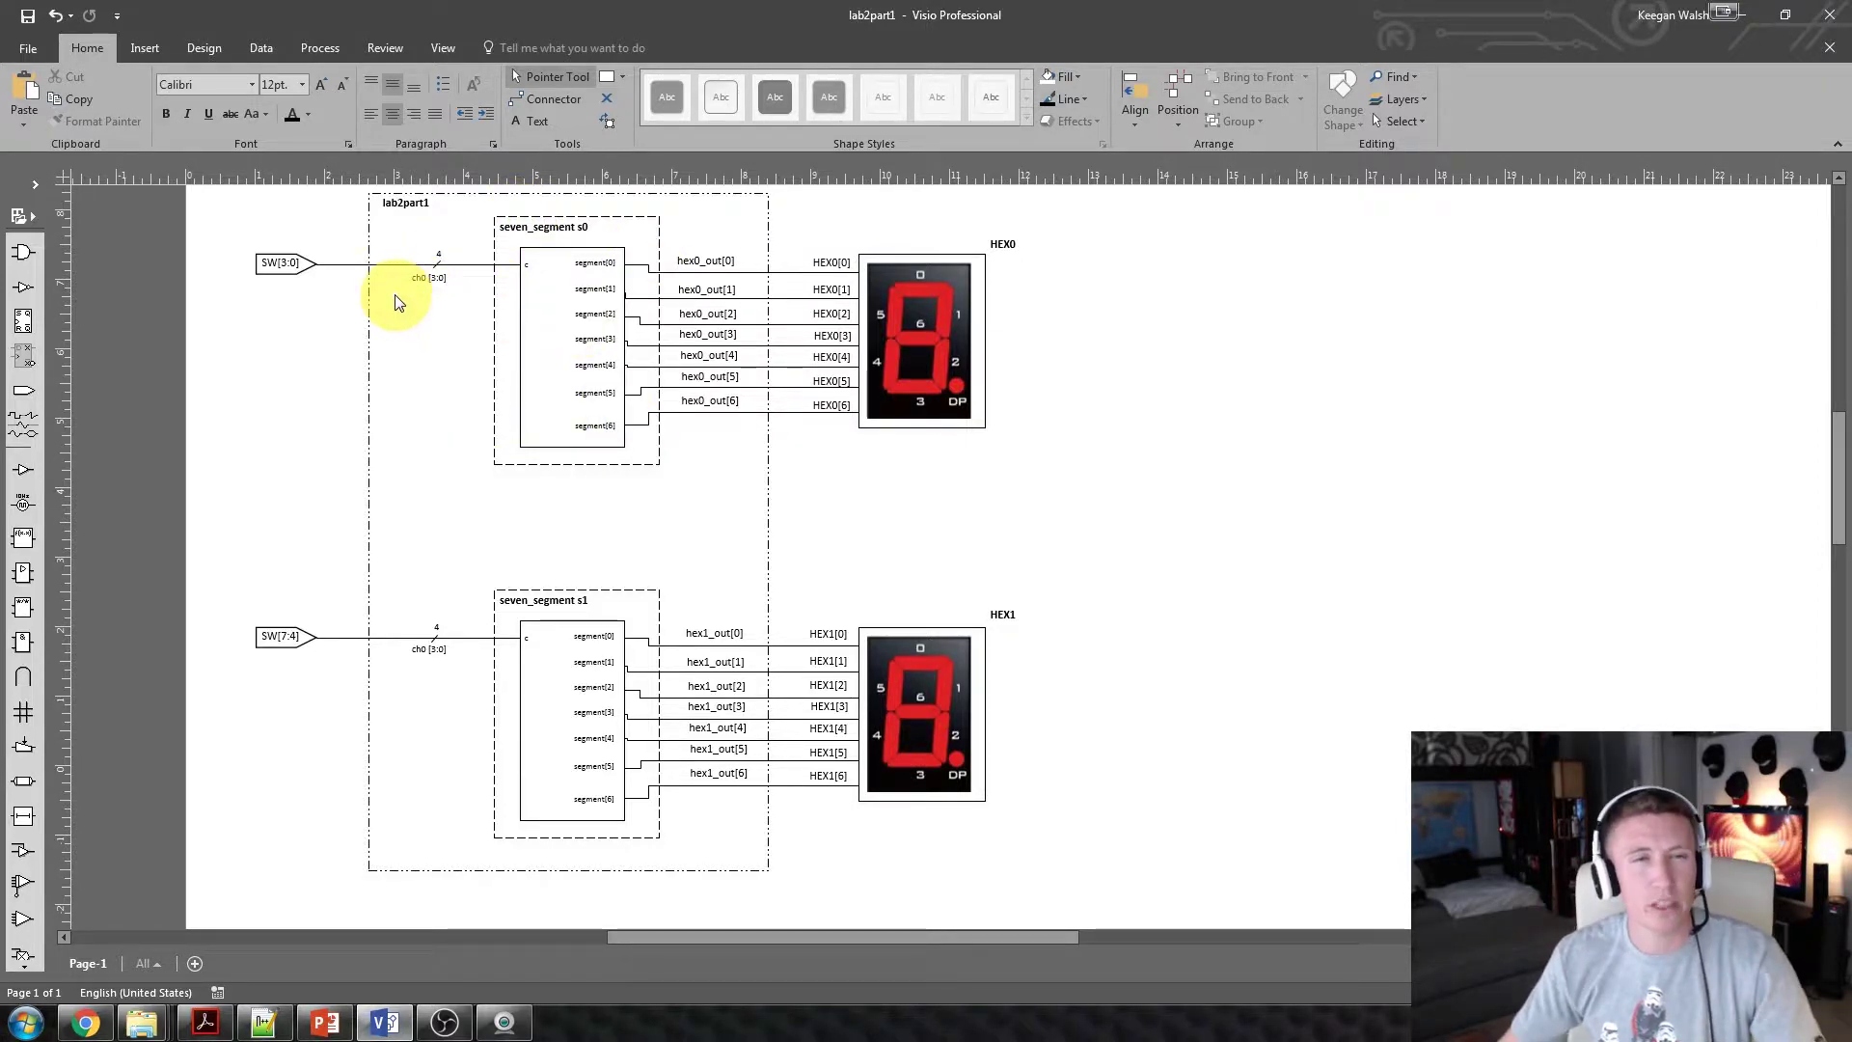
{"action": "scroll", "coordinate": [395, 302], "scroll_direction": "up", "scroll_amount": 5, "text": "ctrl"}
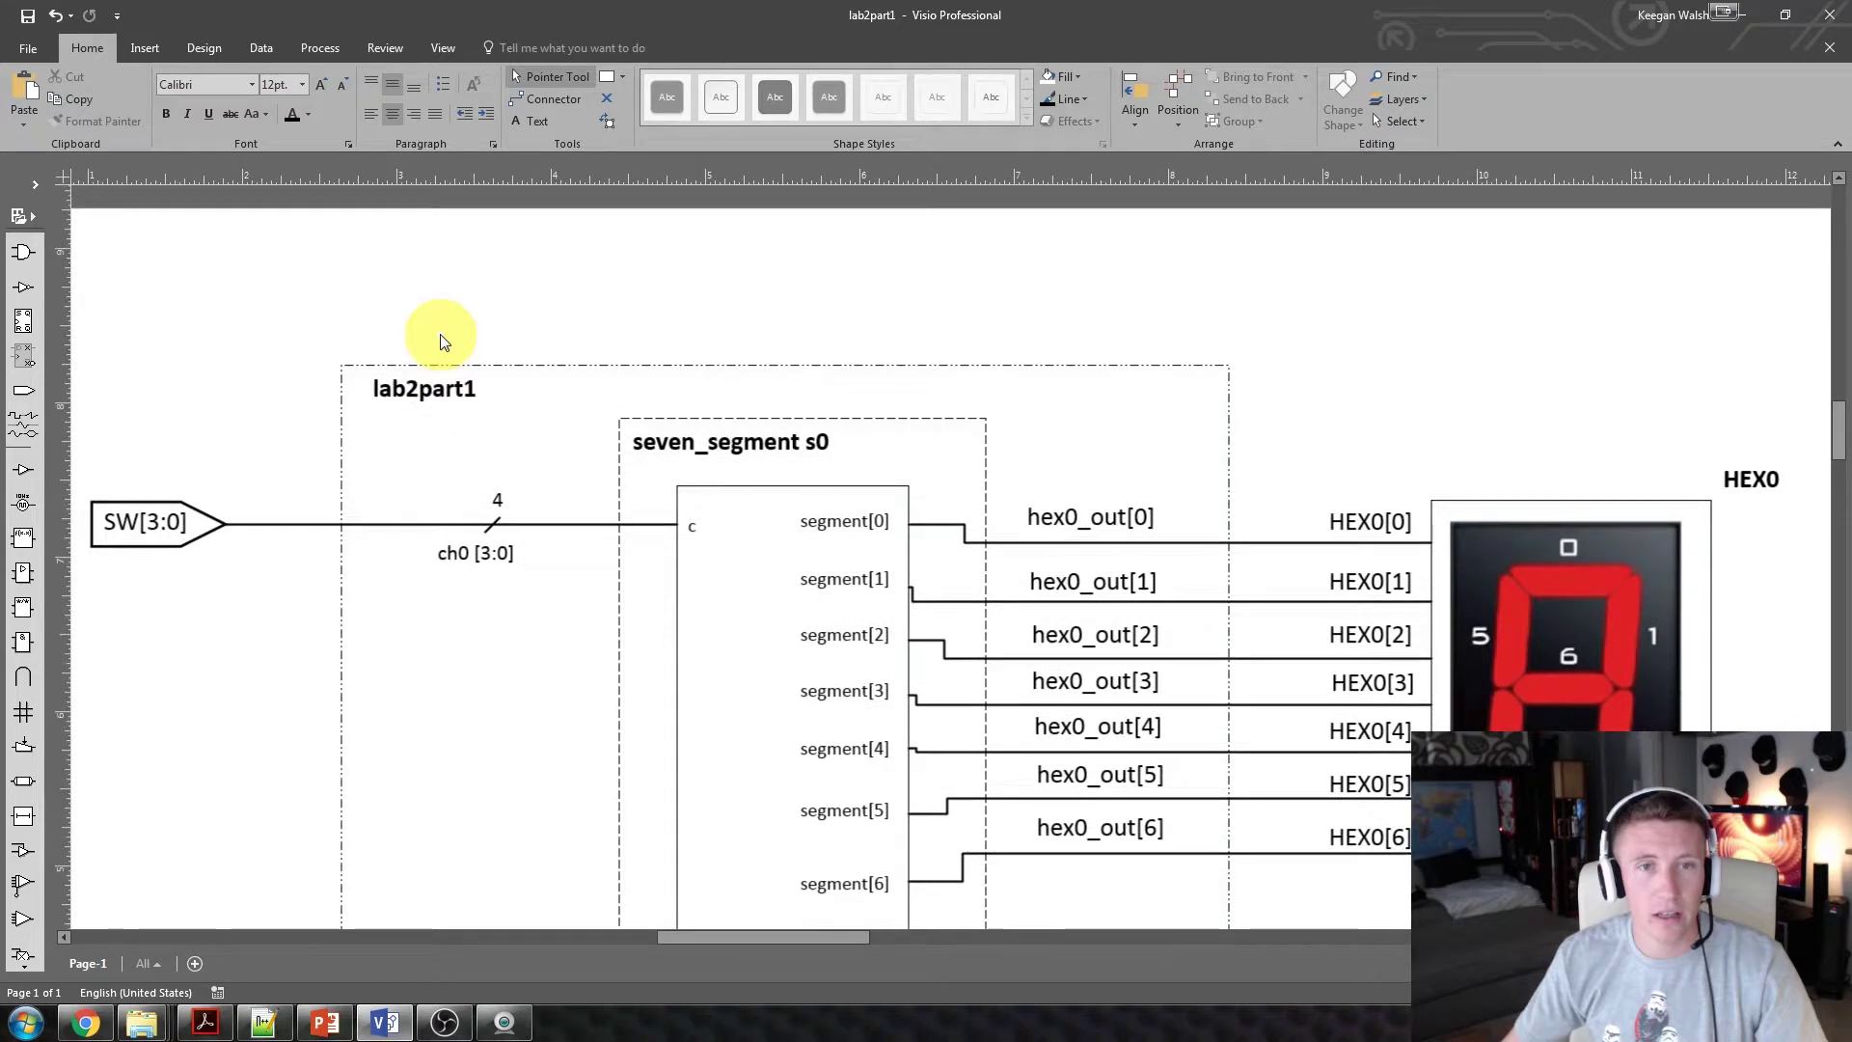
{"action": "scroll", "coordinate": [442, 341], "scroll_direction": "down", "scroll_amount": 3}
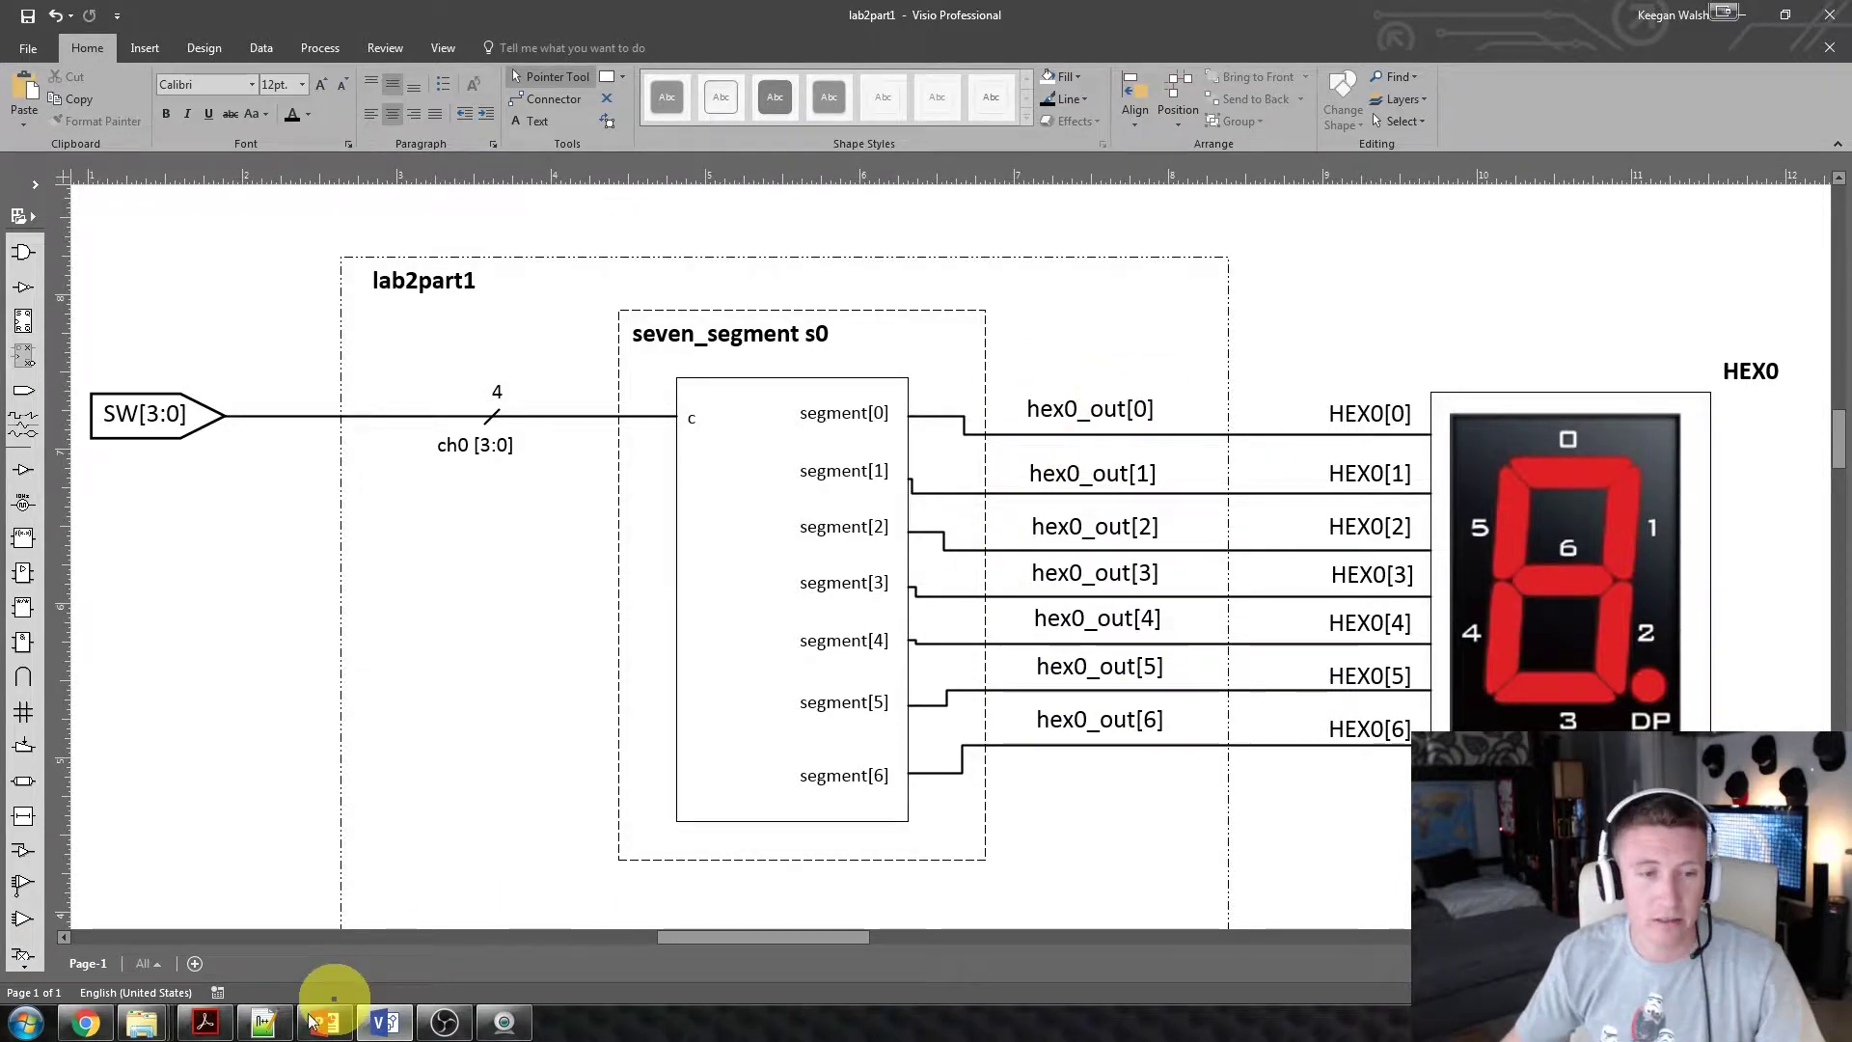
{"action": "left_click", "coordinate": [261, 1018]}
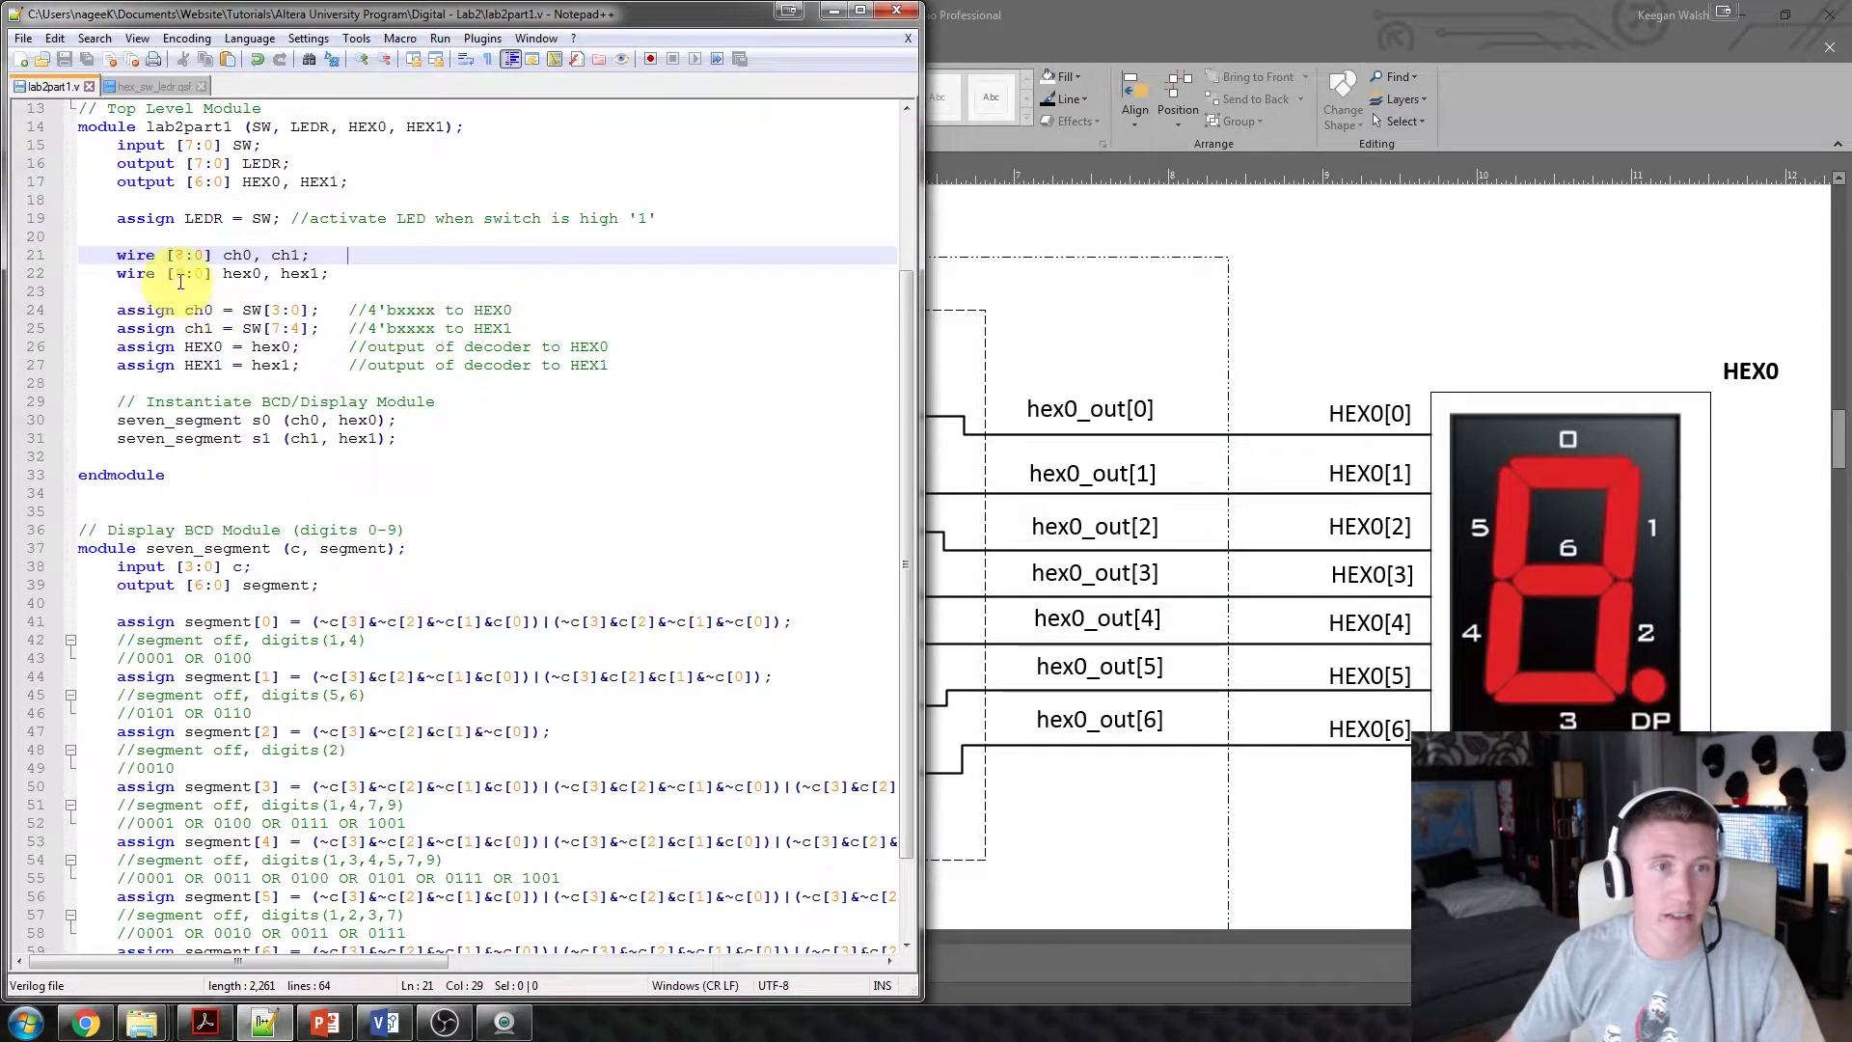
{"action": "left_click_drag", "start_coordinate": [330, 274], "coordinate": [113, 276]}
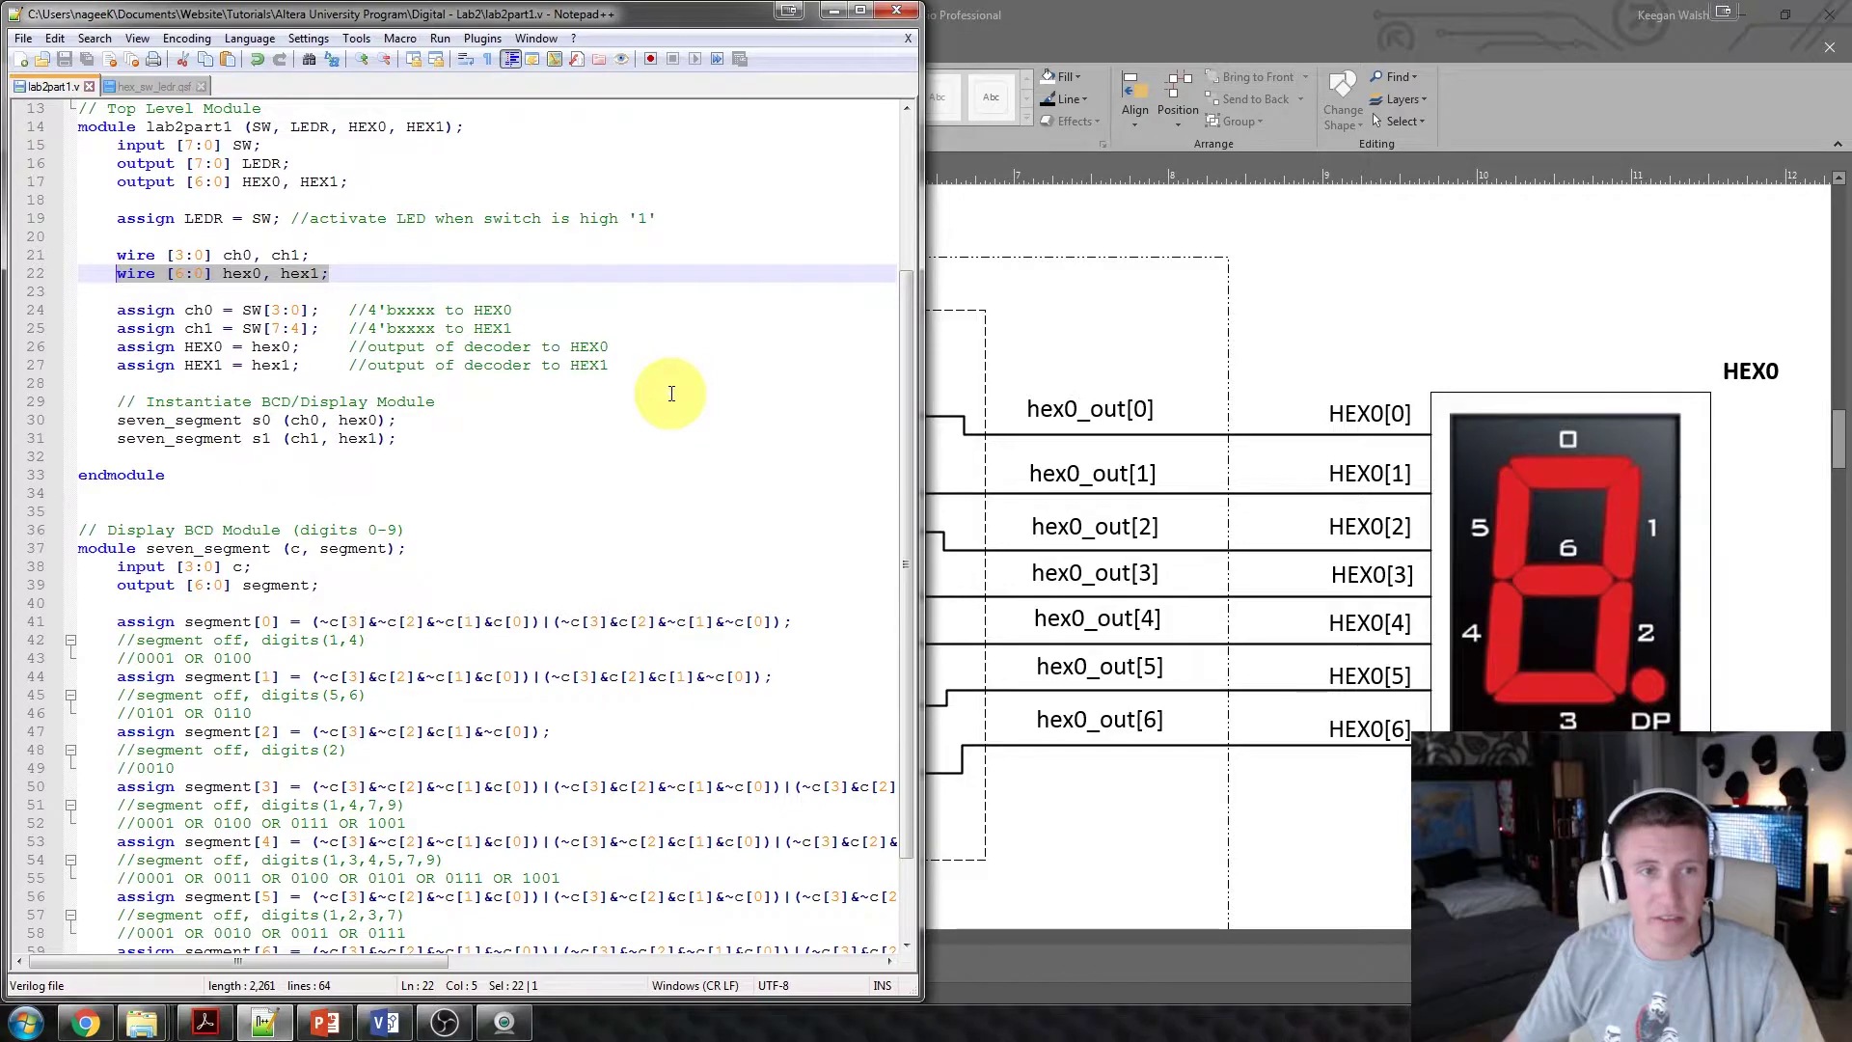
{"action": "left_click", "coordinate": [832, 15]}
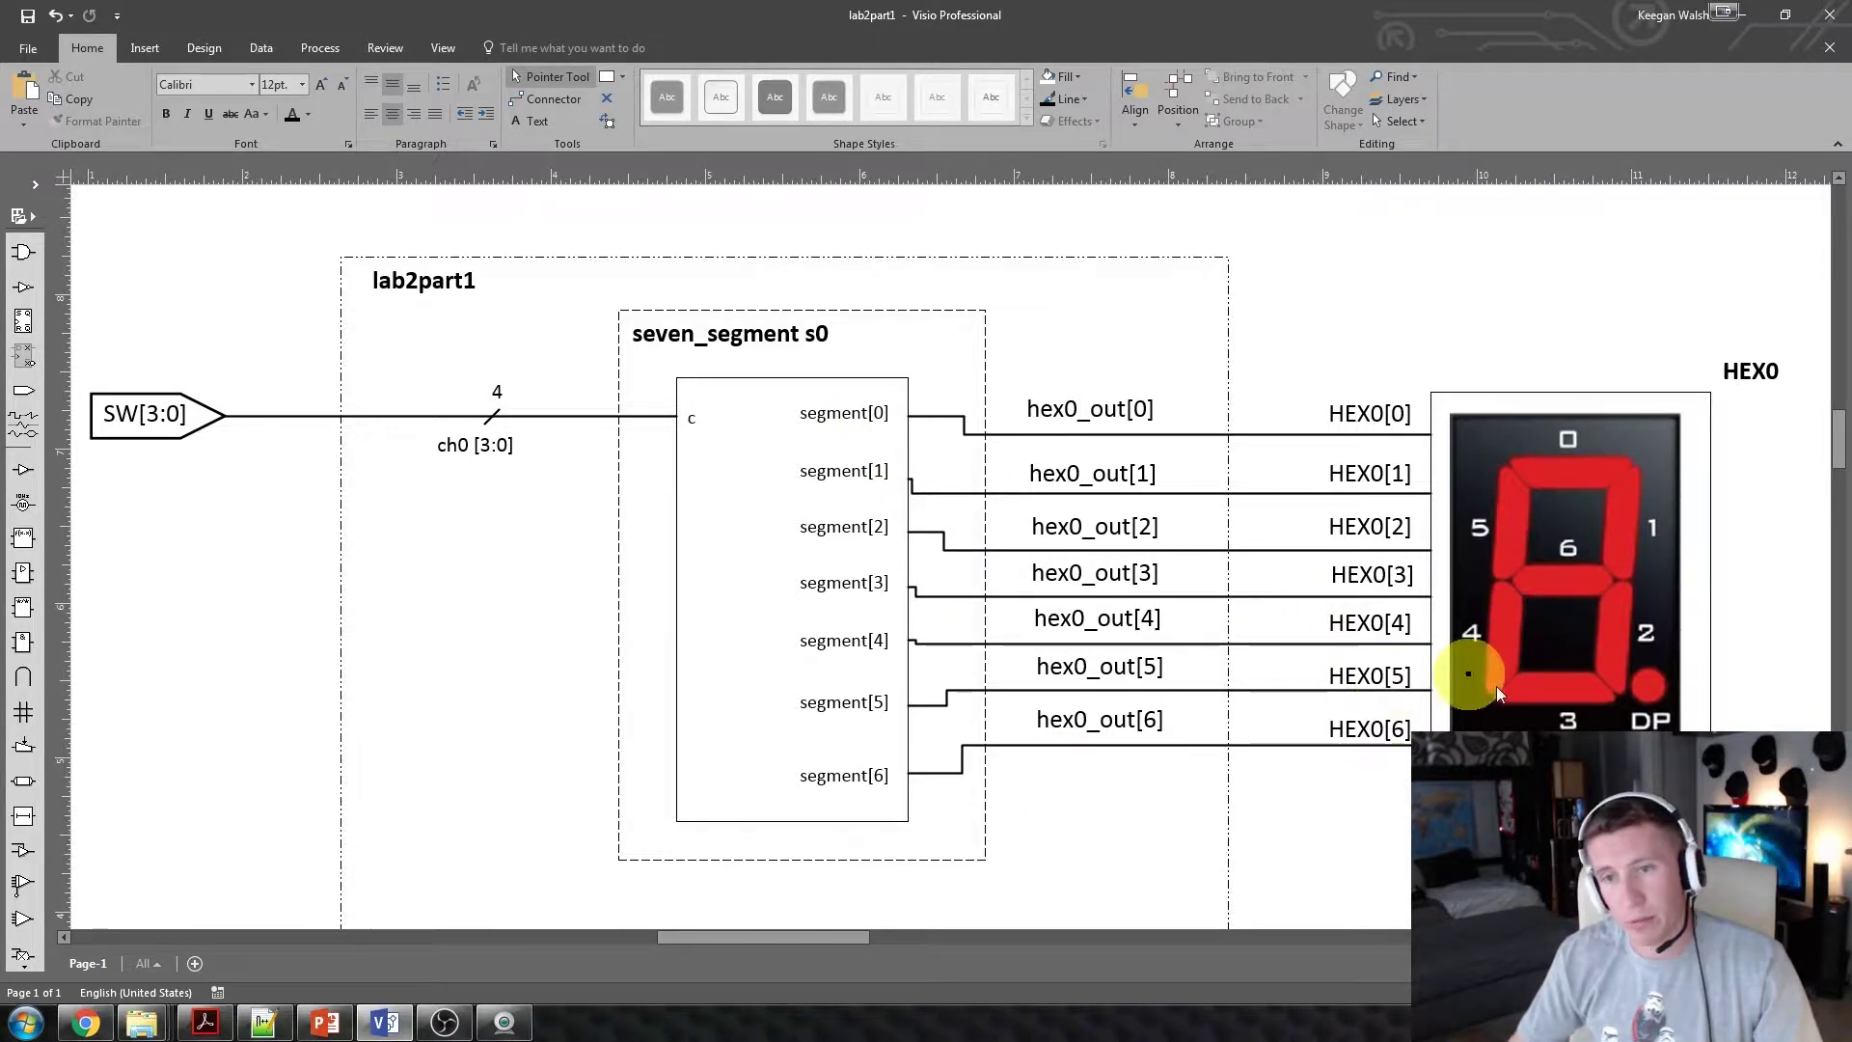
Try moving the HEX1 label at the s1 block, undo it, then minimize Visio and PowerPoint.
{"action": "scroll", "coordinate": [1116, 614], "scroll_direction": "down", "scroll_amount": 3, "text": "ctrl"}
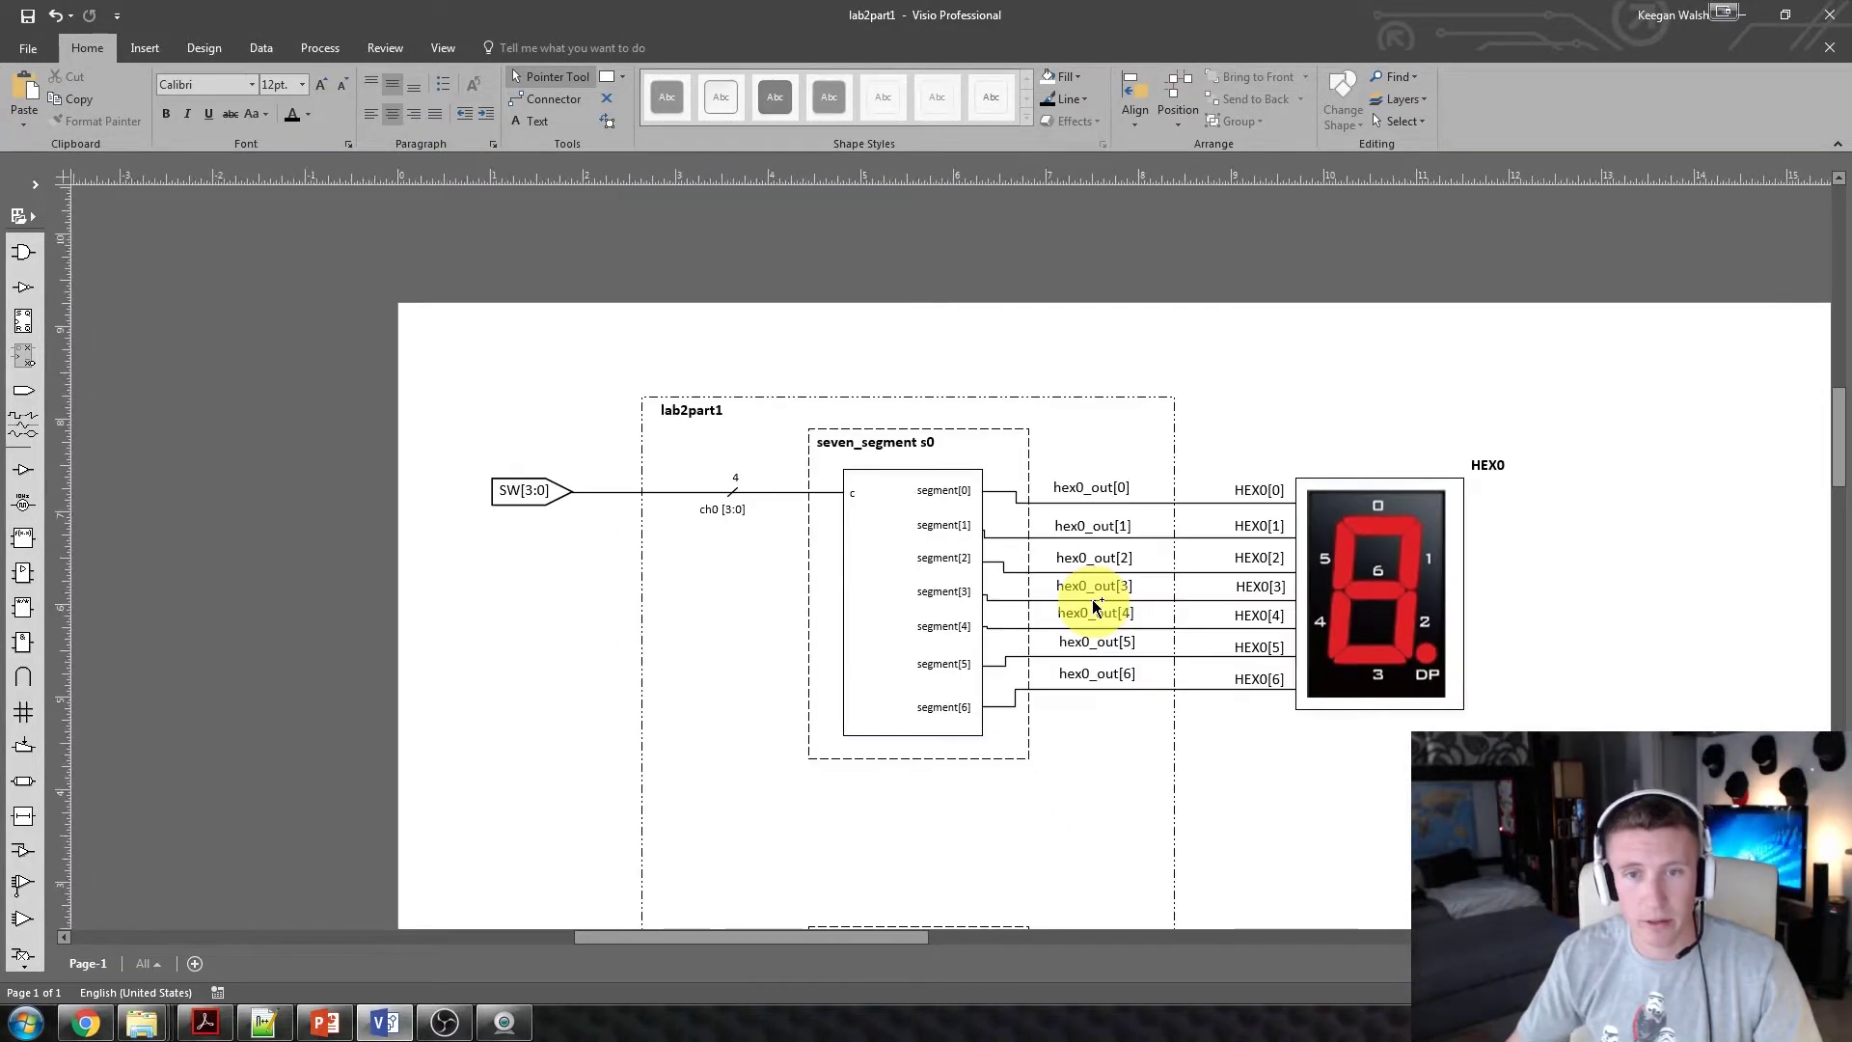
{"action": "scroll", "coordinate": [1095, 605], "scroll_direction": "down", "scroll_amount": 5}
{"action": "scroll", "coordinate": [1090, 602], "scroll_direction": "down", "scroll_amount": 2}
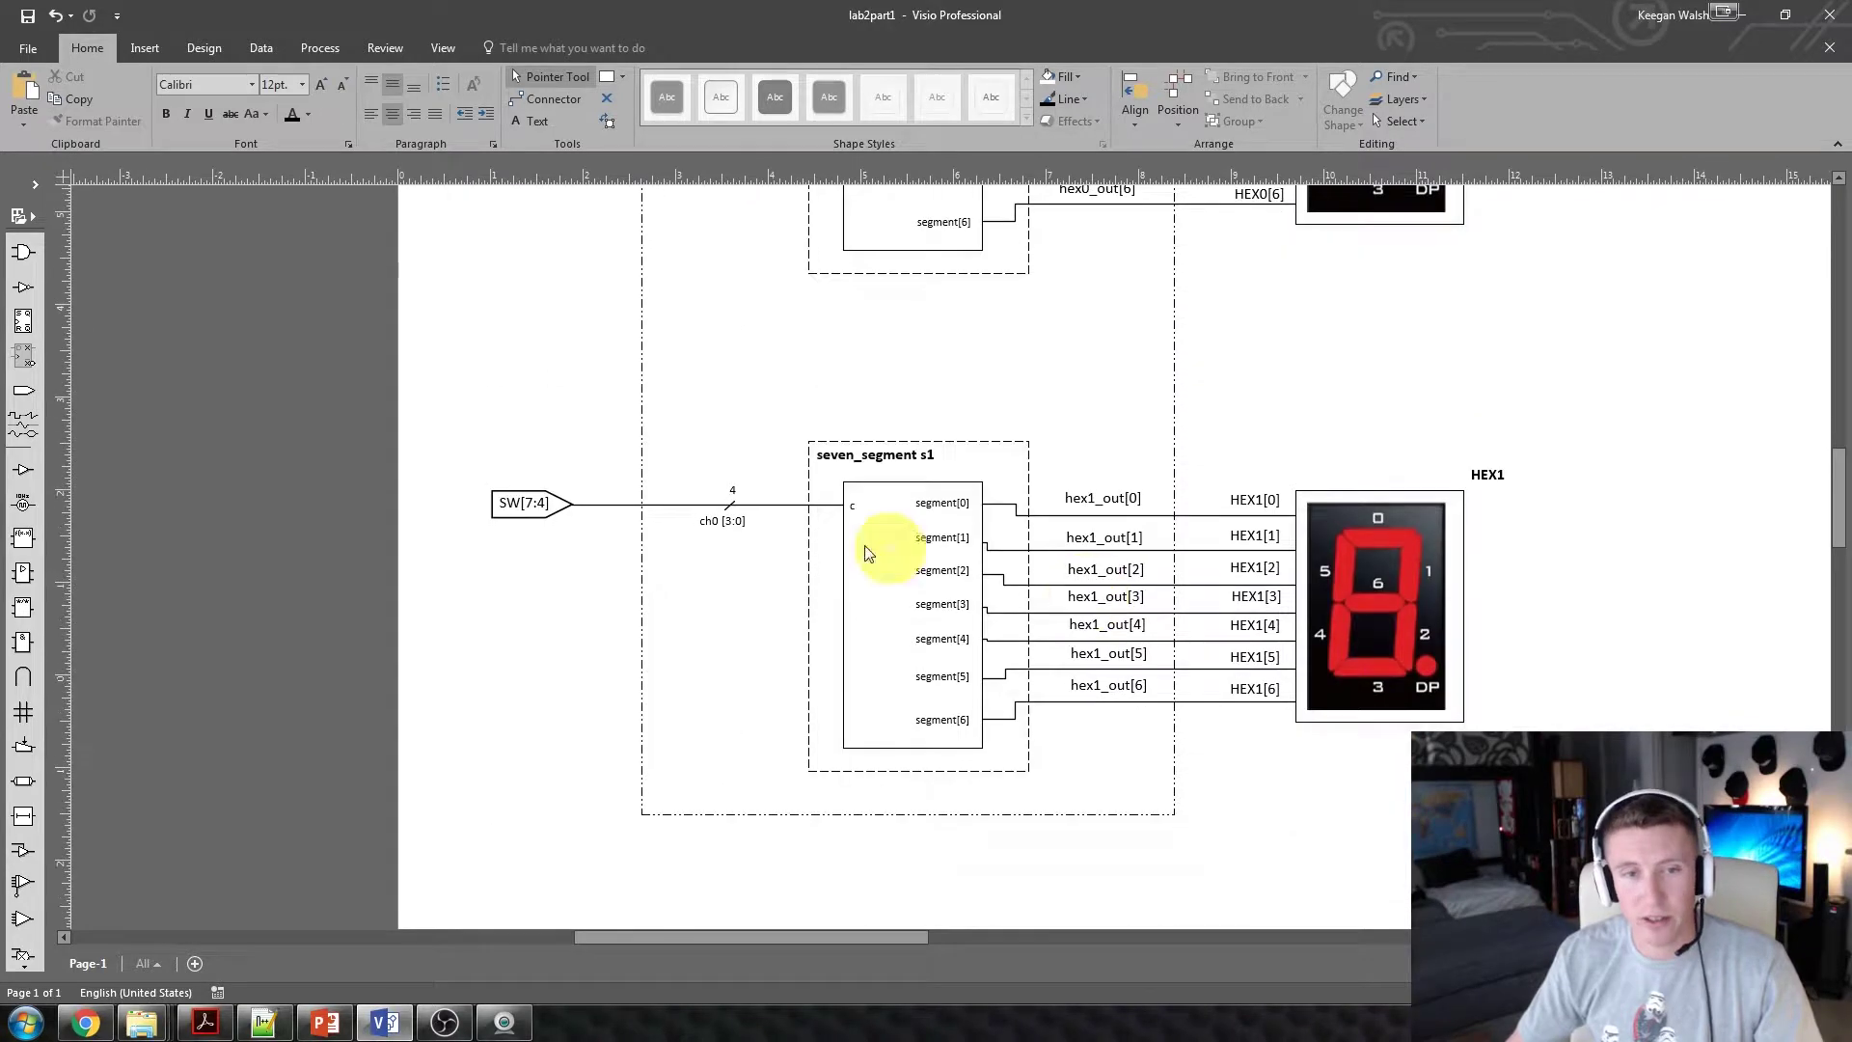
{"action": "scroll", "coordinate": [1517, 343], "scroll_direction": "up", "scroll_amount": 2}
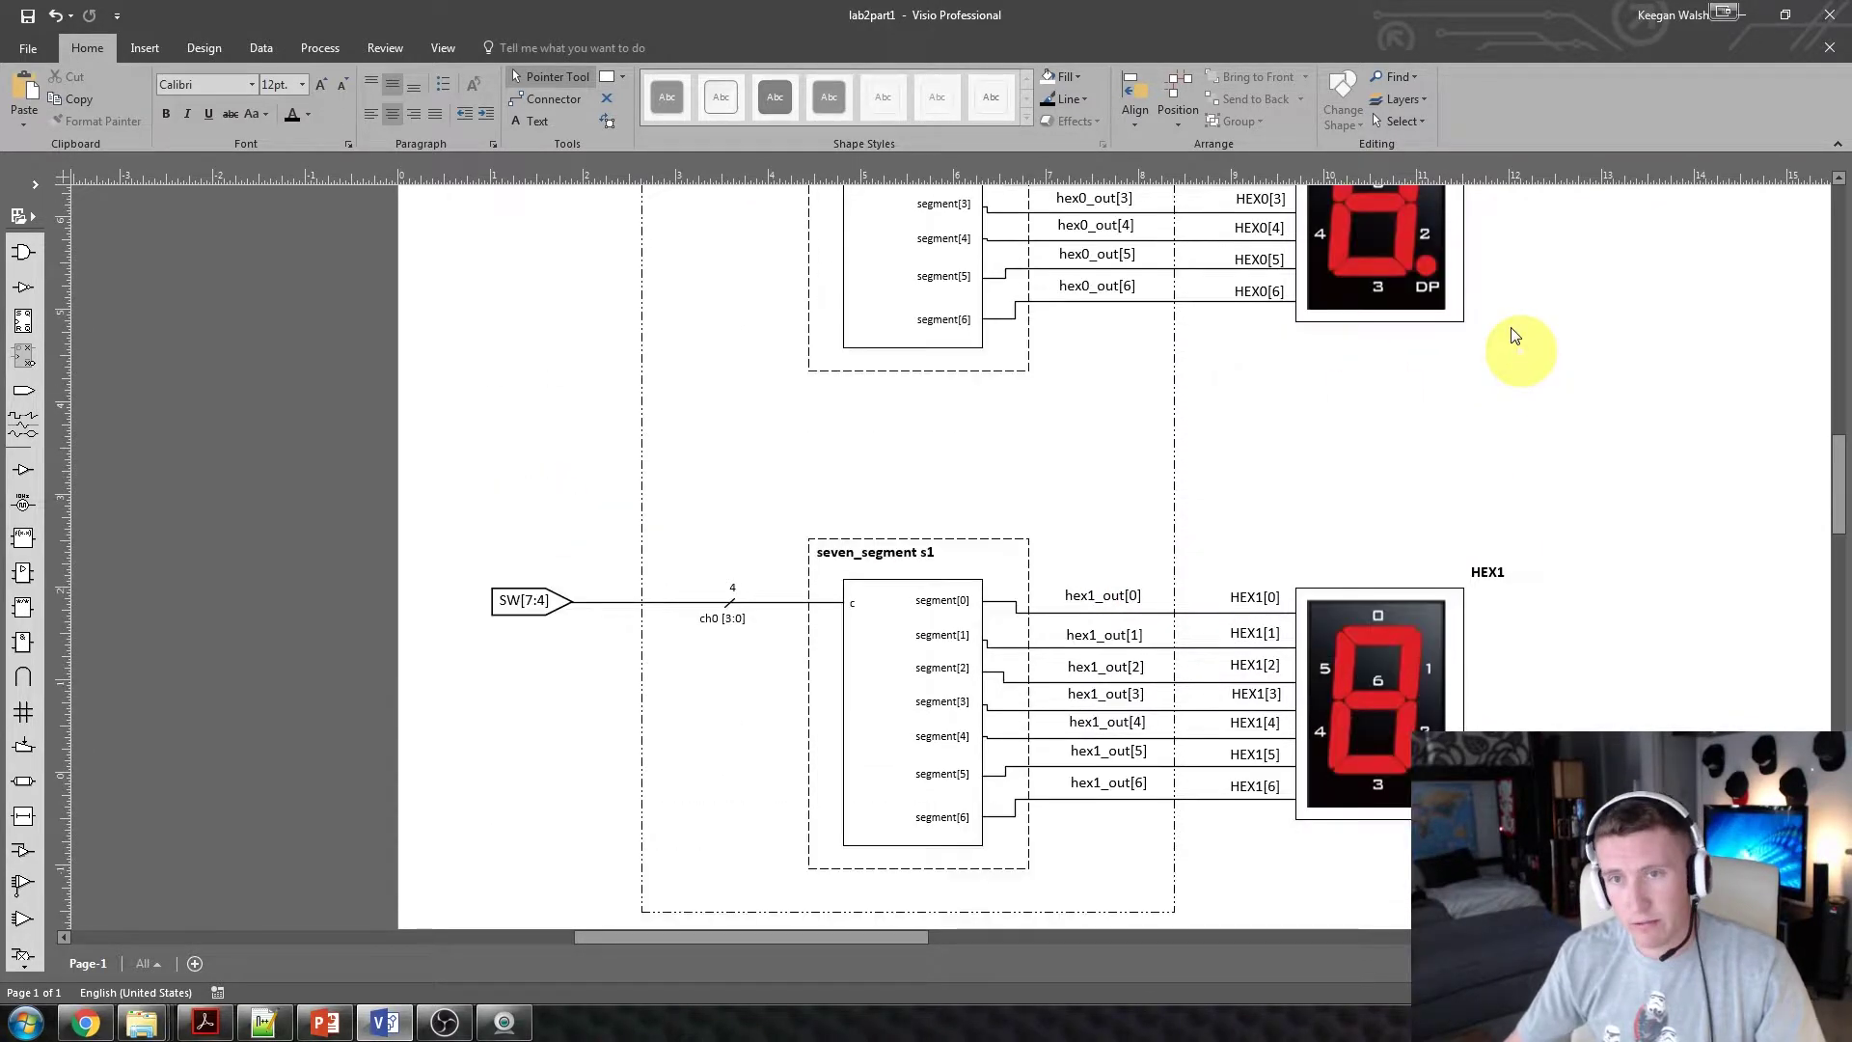
{"action": "left_click_drag", "start_coordinate": [1507, 589], "coordinate": [1479, 591]}
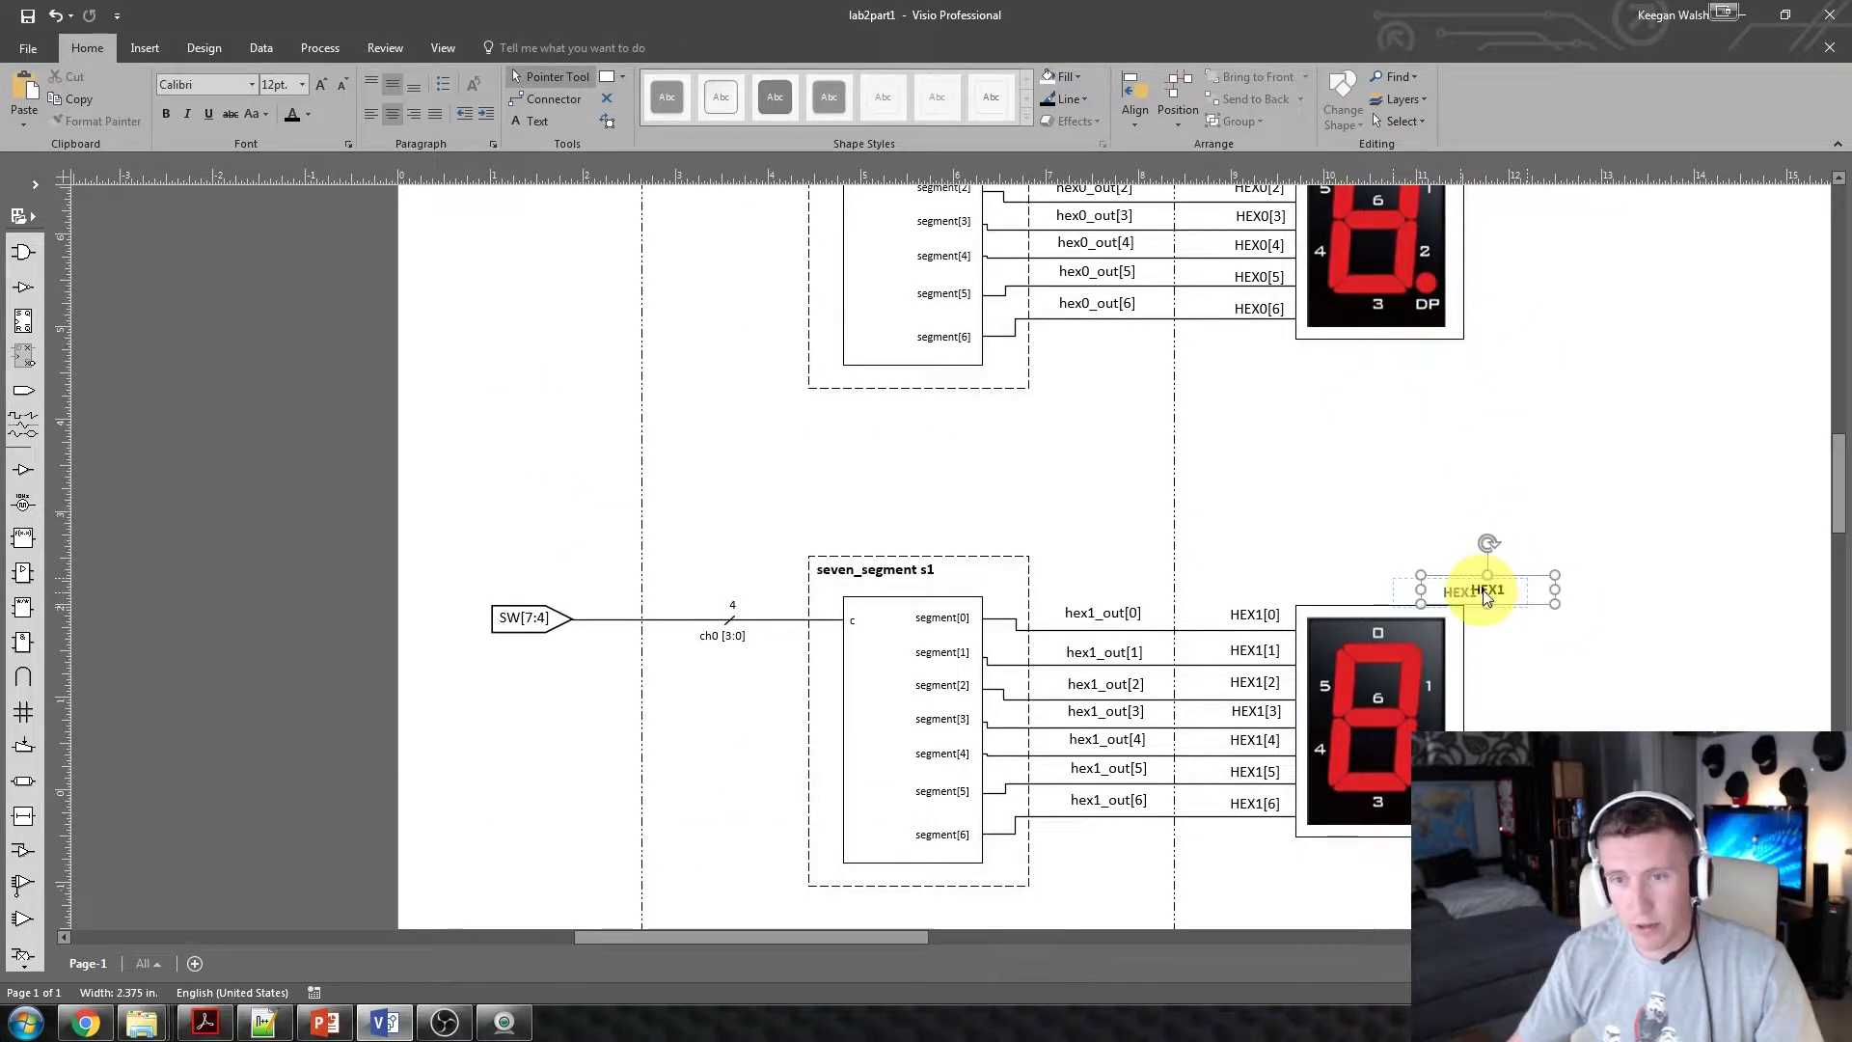
{"action": "left_click", "coordinate": [1633, 653]}
{"action": "key", "text": "ctrl+z"}
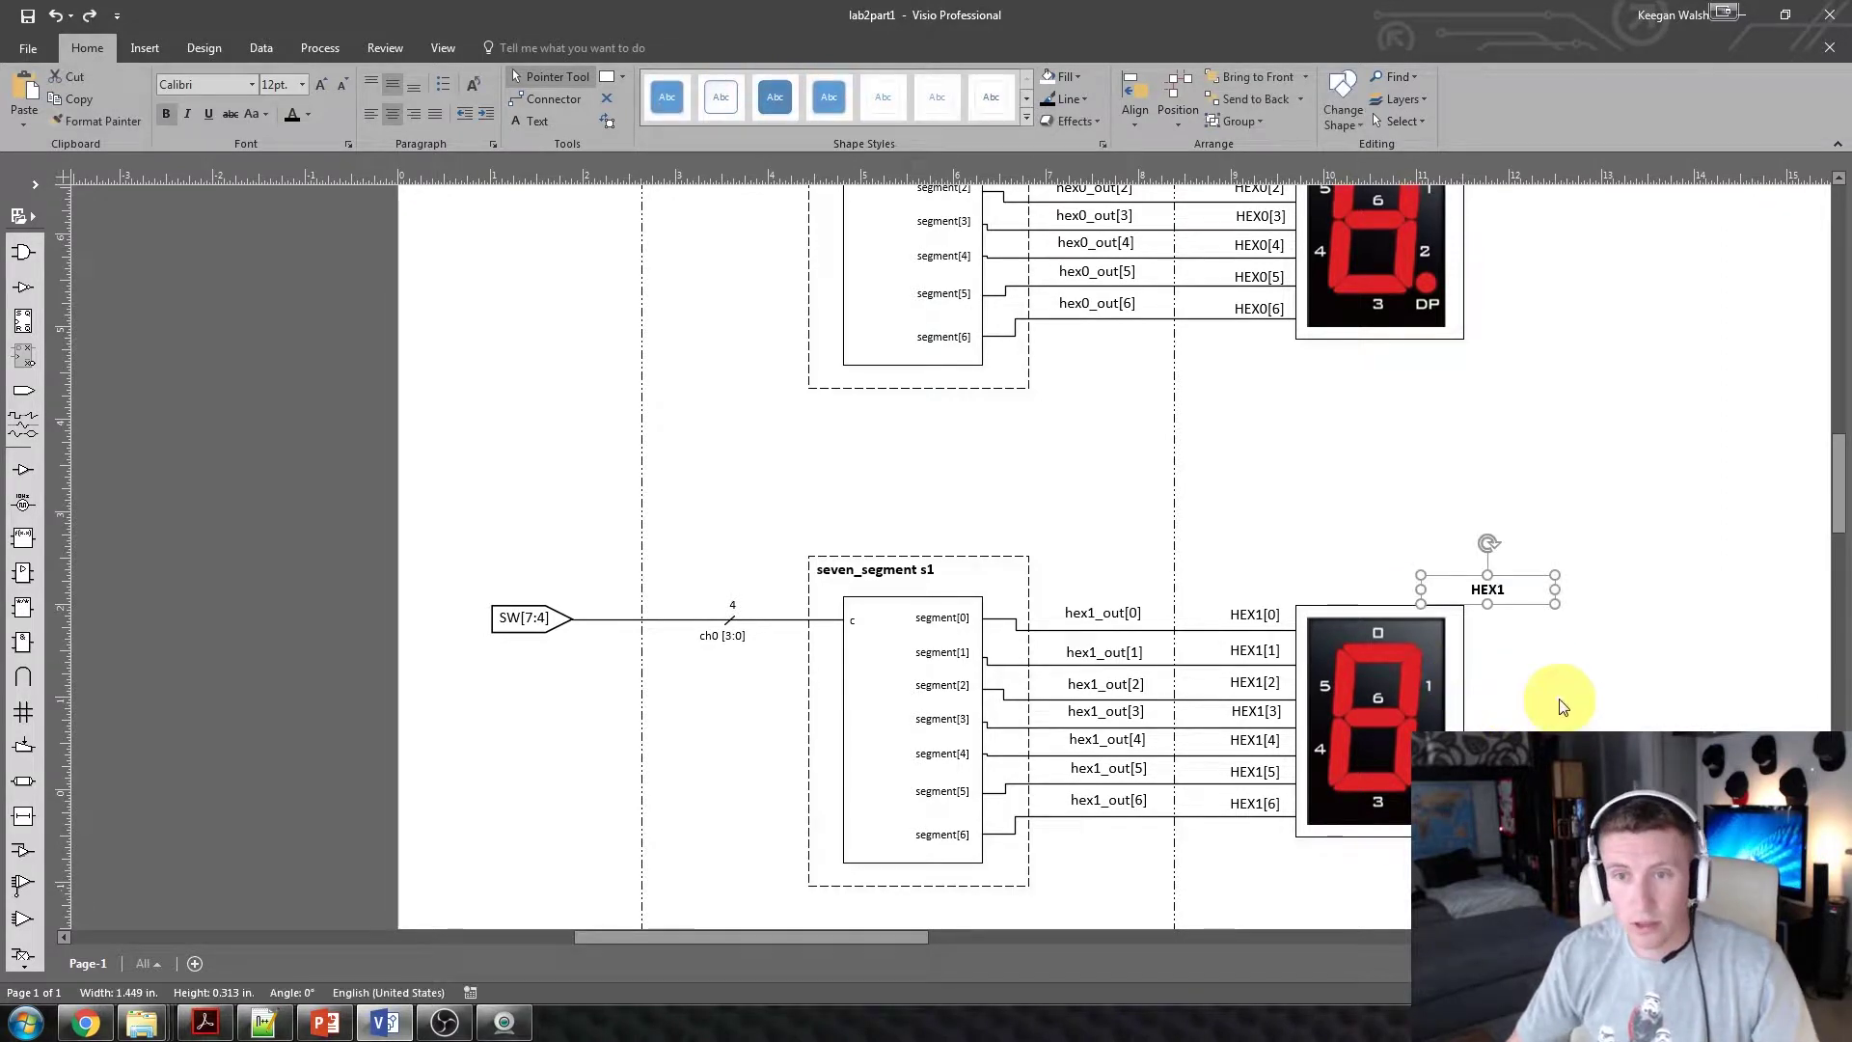
{"action": "left_click", "coordinate": [1544, 709]}
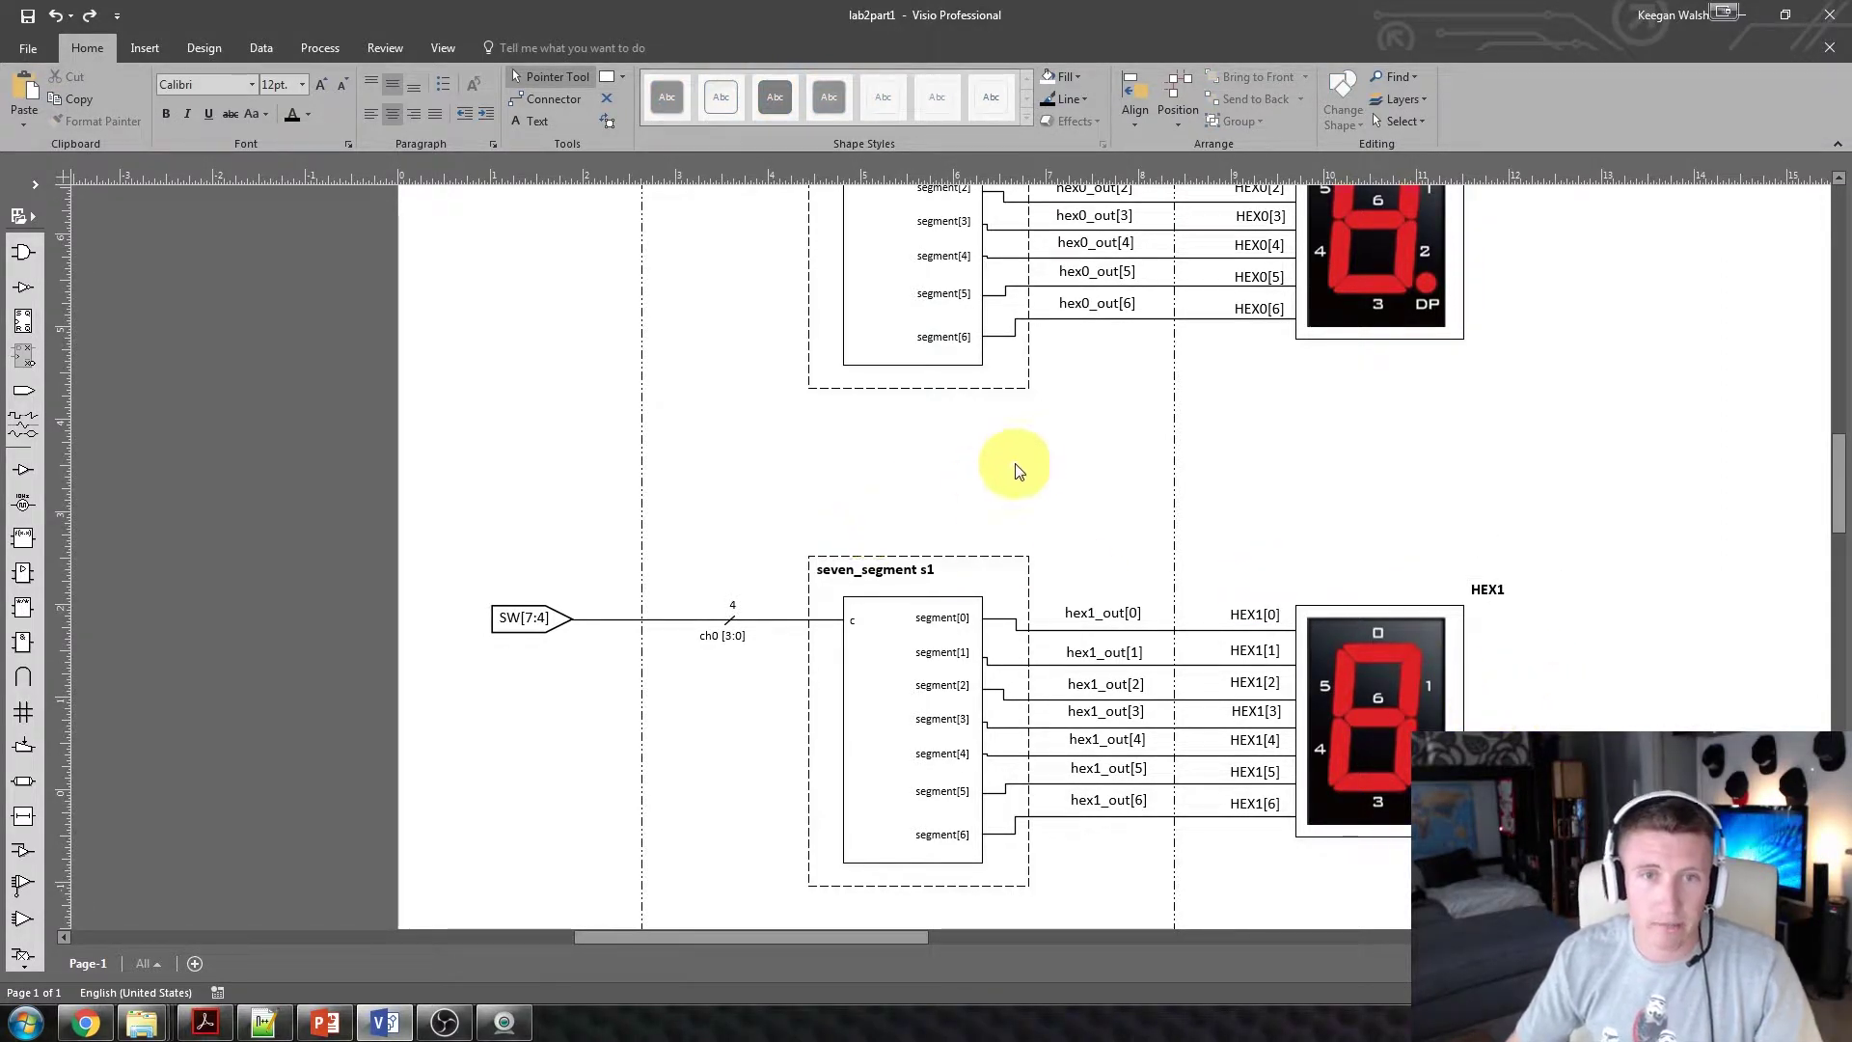
{"action": "left_click", "coordinate": [1744, 15]}
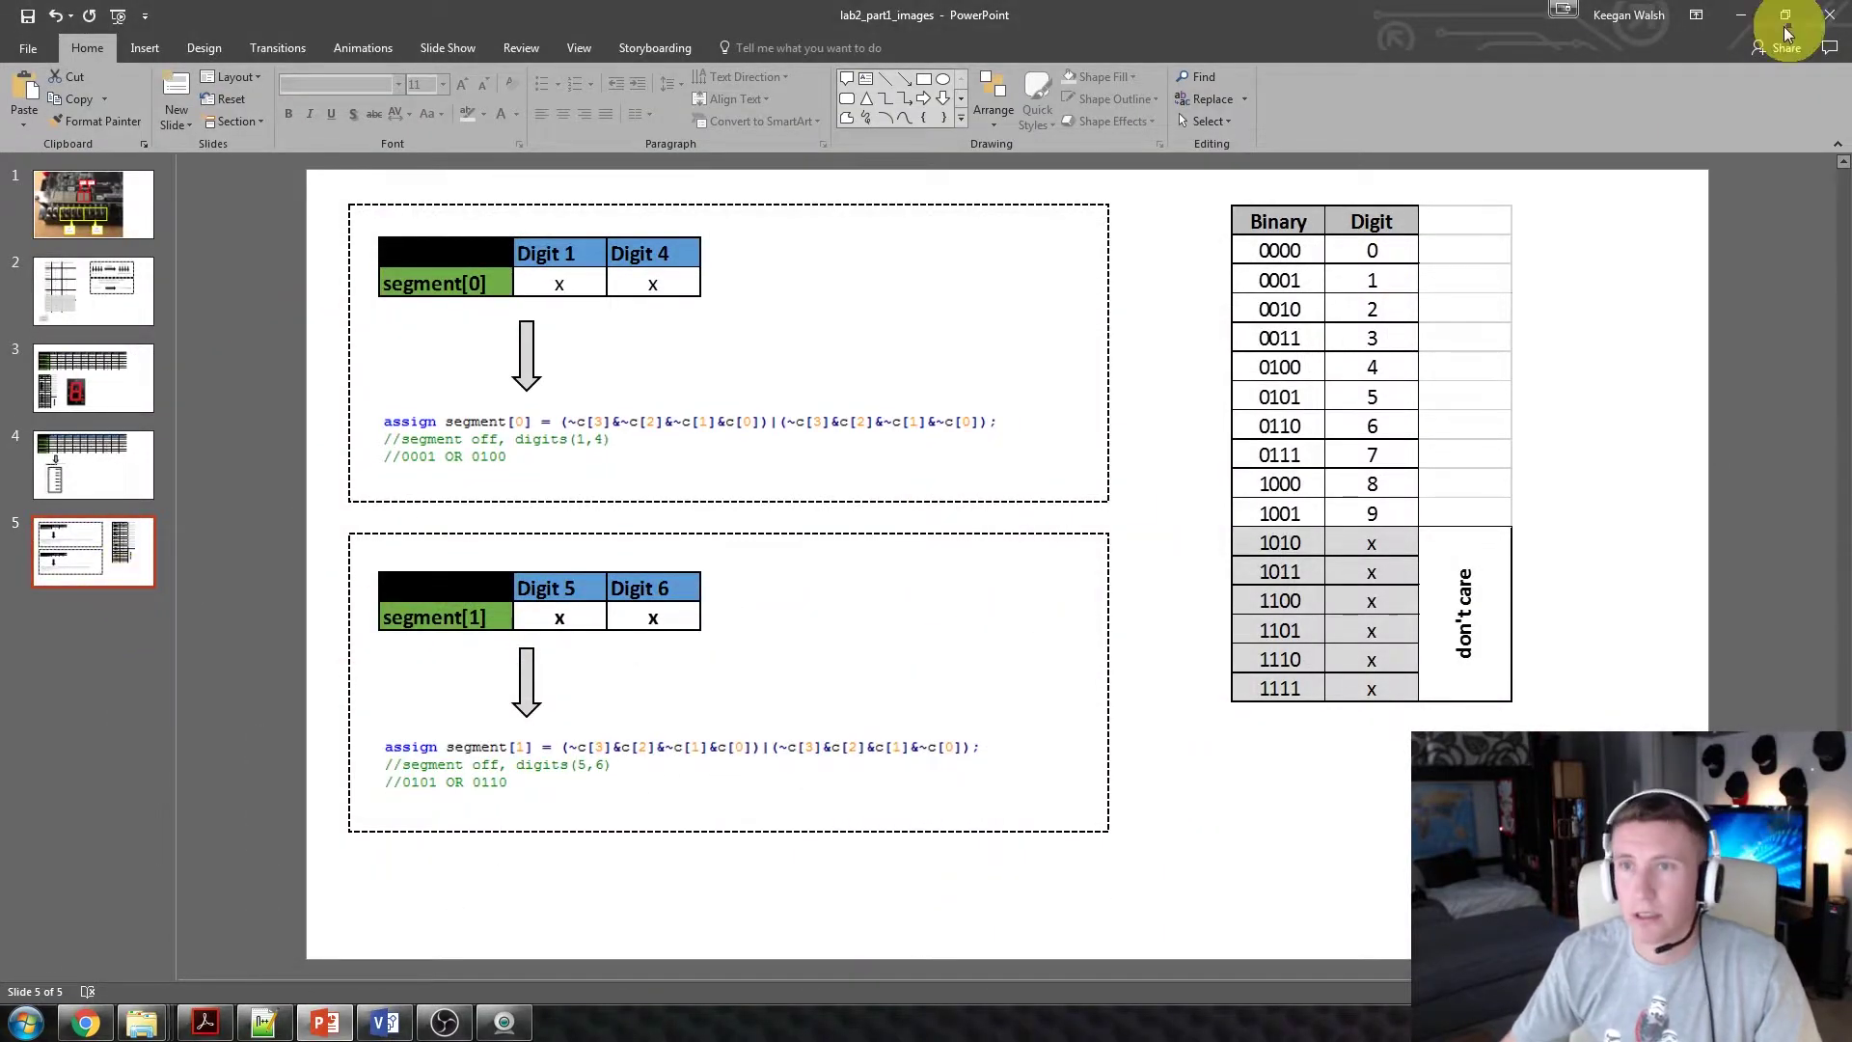
{"action": "left_click", "coordinate": [1742, 15]}
Launch Quartus Prime 16.1 and start the New Project Wizard.
{"action": "left_click", "coordinate": [25, 1025]}
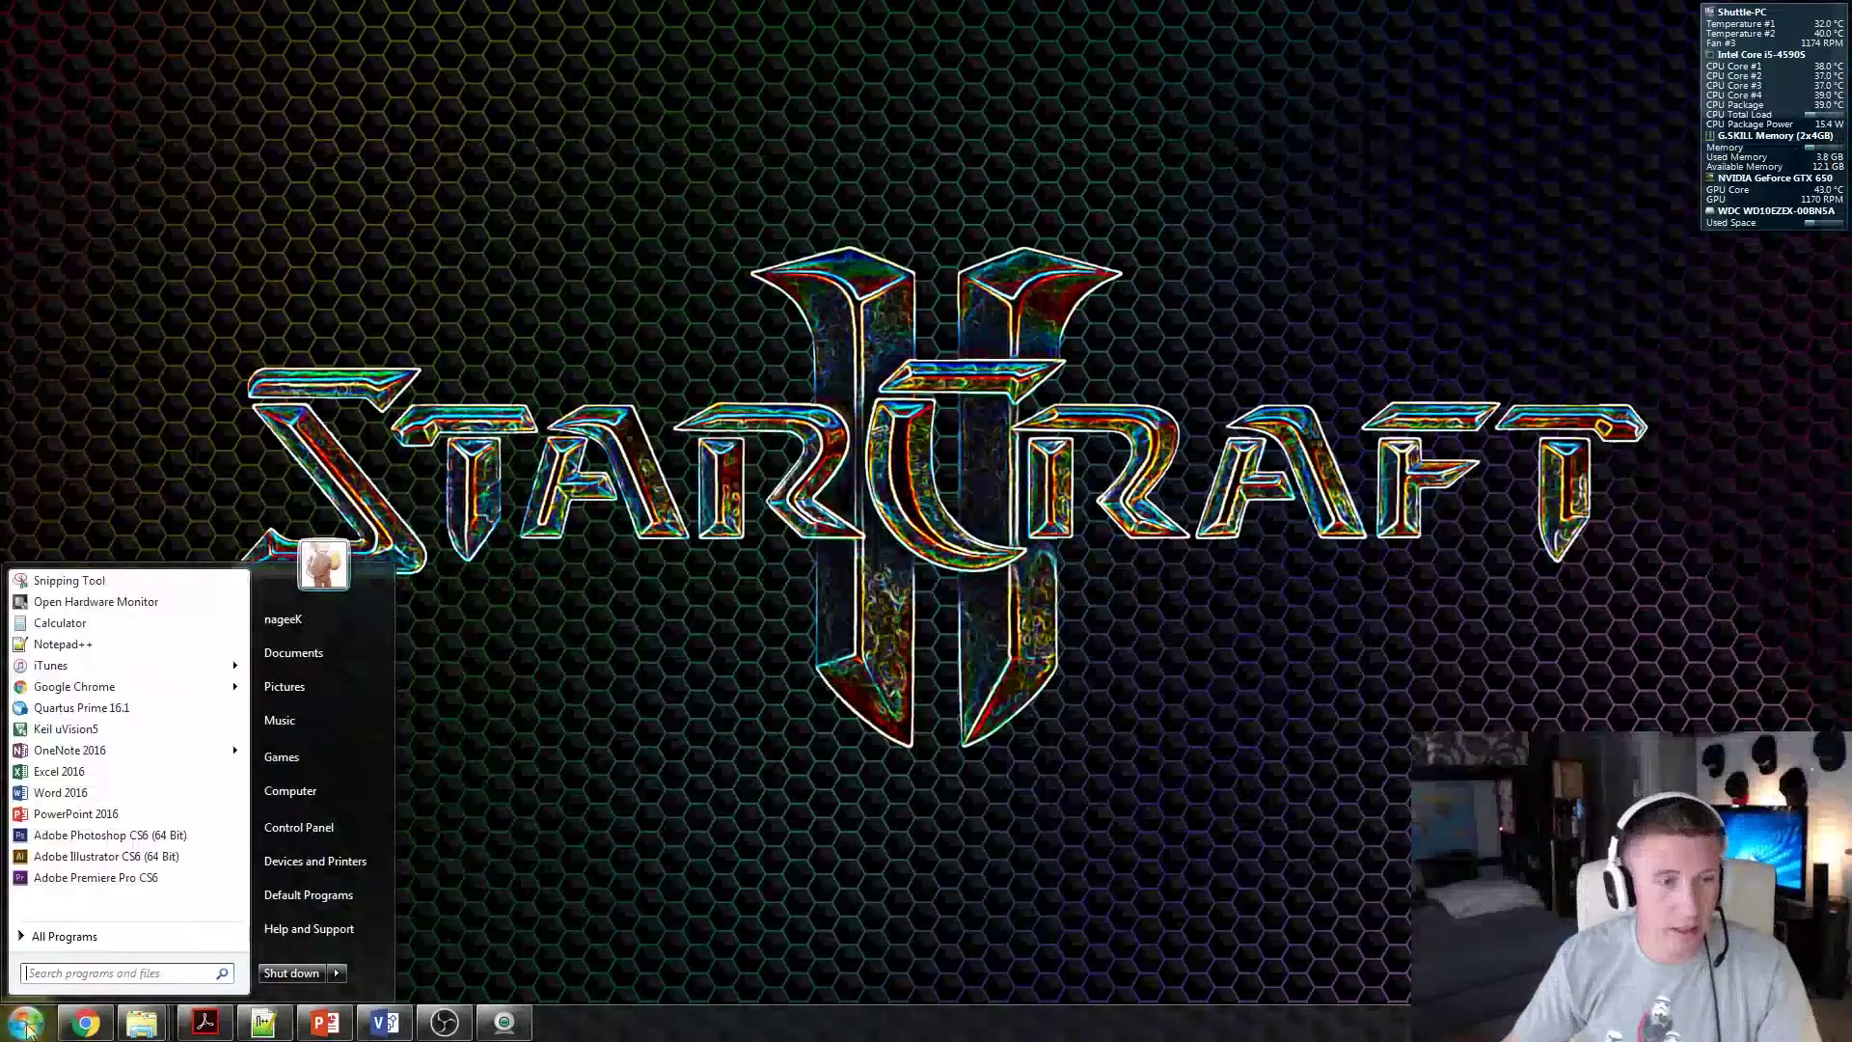
{"action": "left_click", "coordinate": [77, 707]}
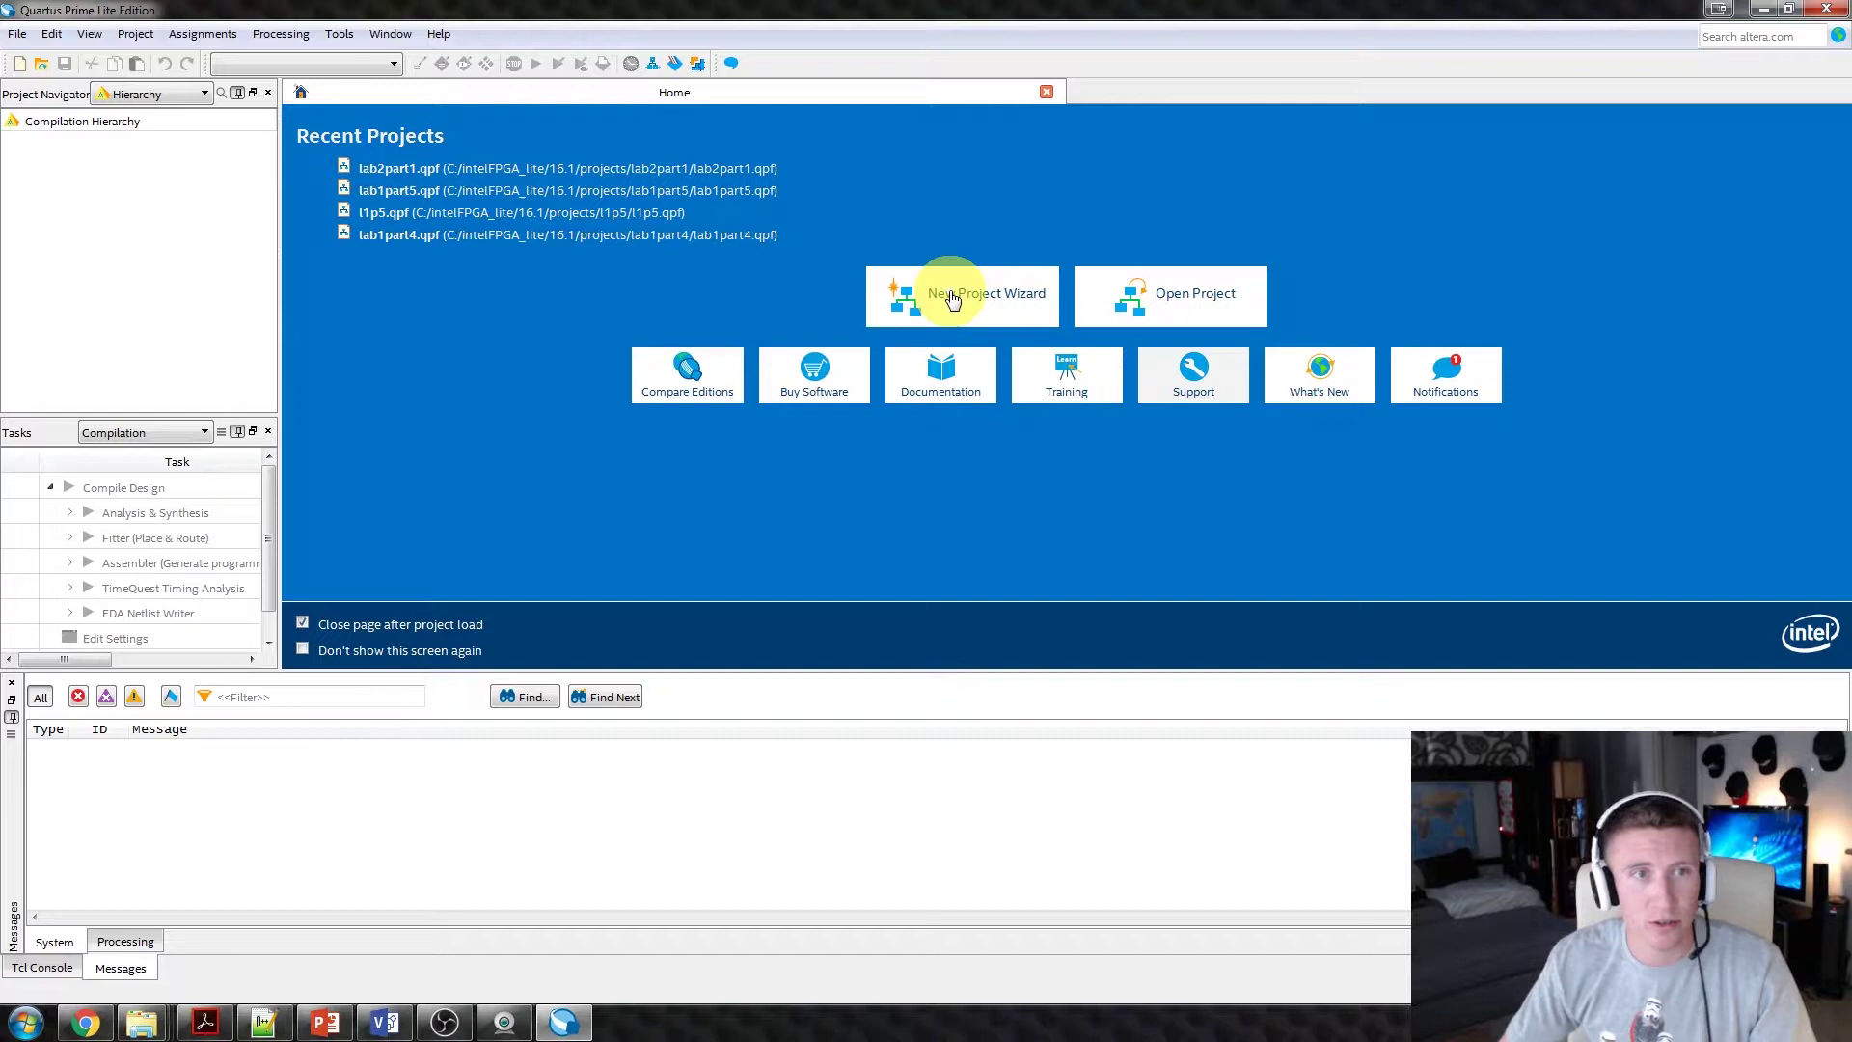
{"action": "left_click", "coordinate": [953, 299]}
{"action": "left_click", "coordinate": [14, 34]}
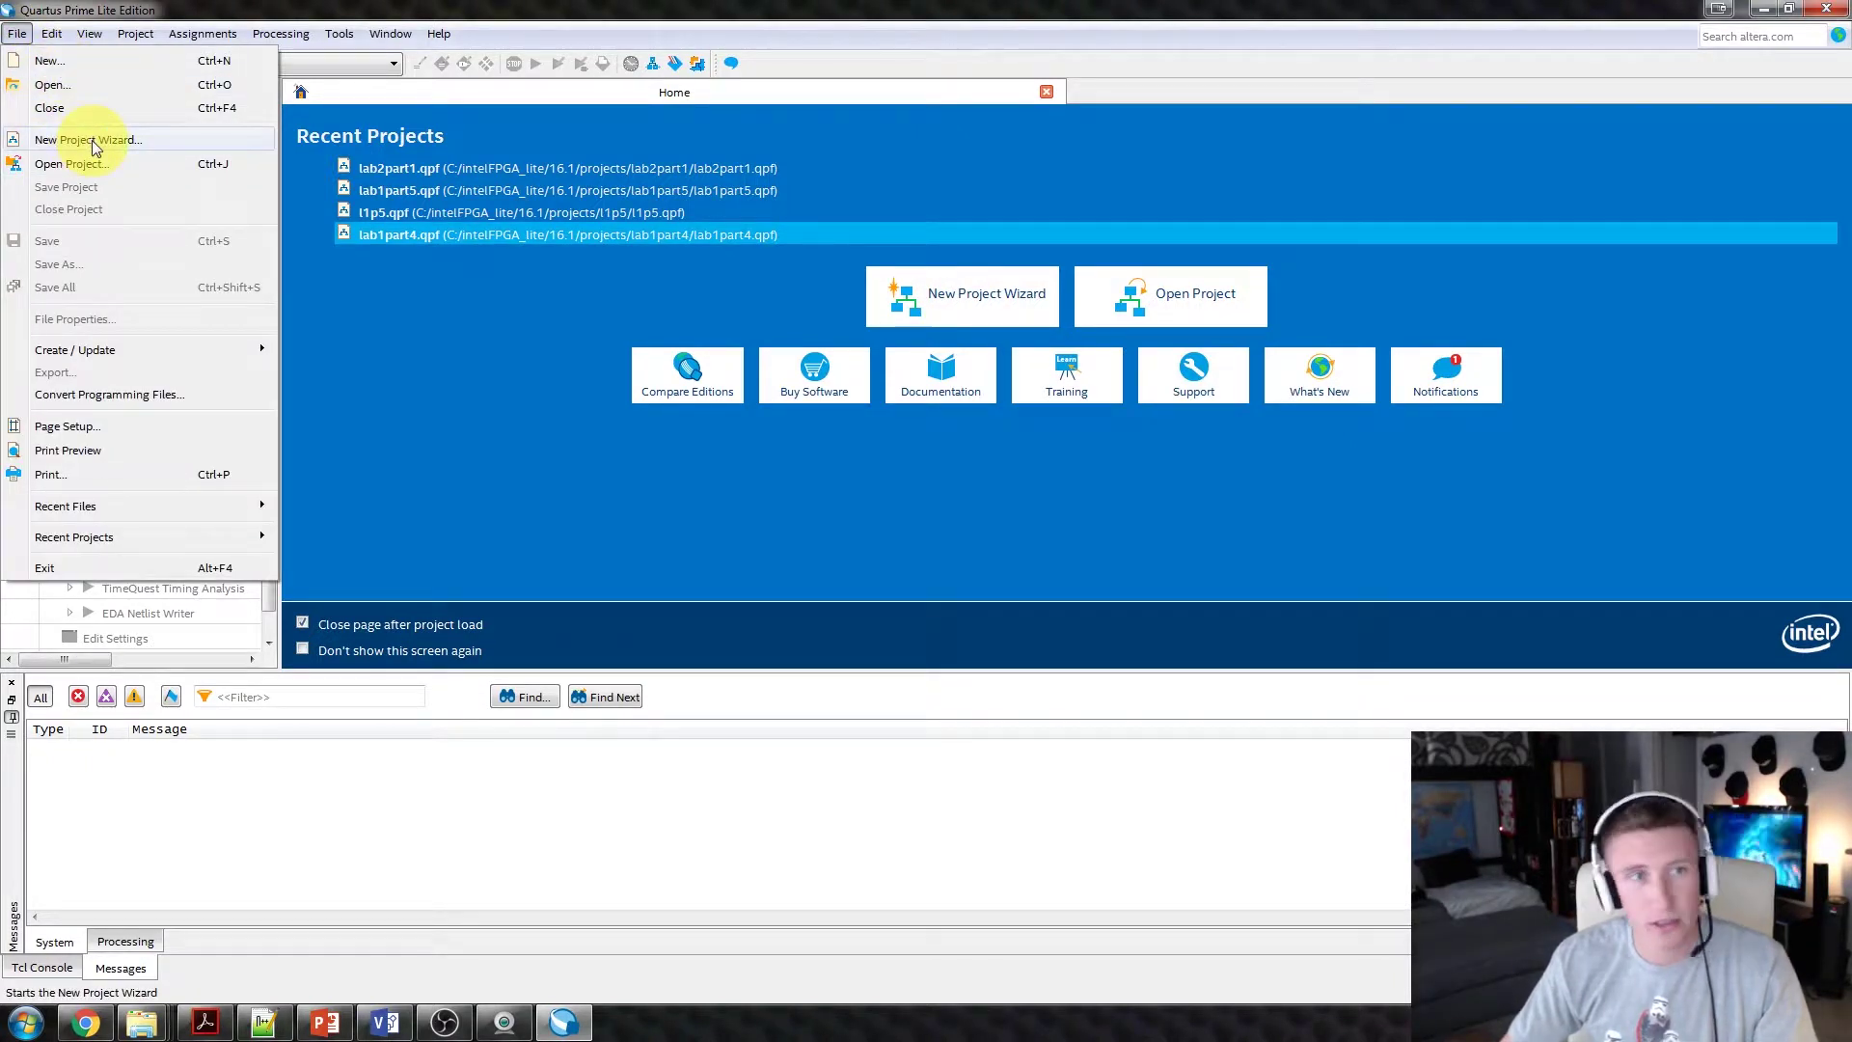
{"action": "left_click", "coordinate": [919, 297]}
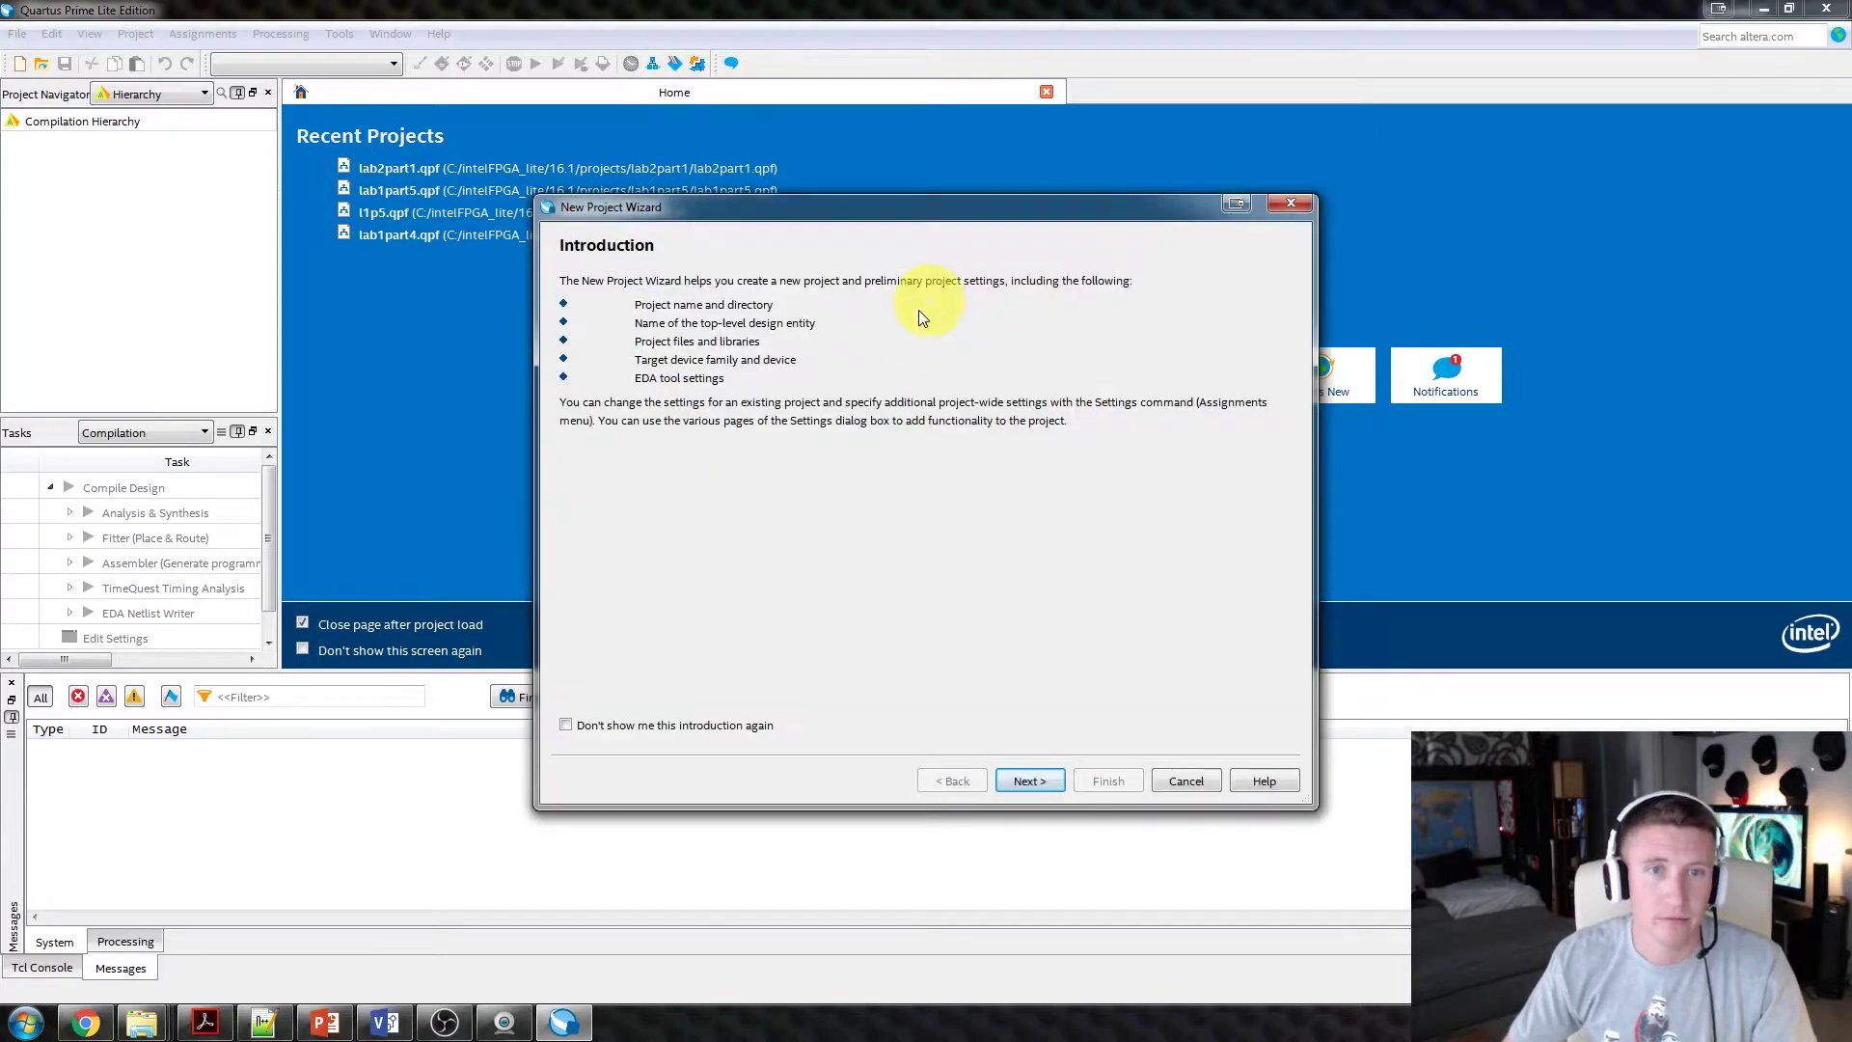
{"action": "left_click", "coordinate": [1045, 788]}
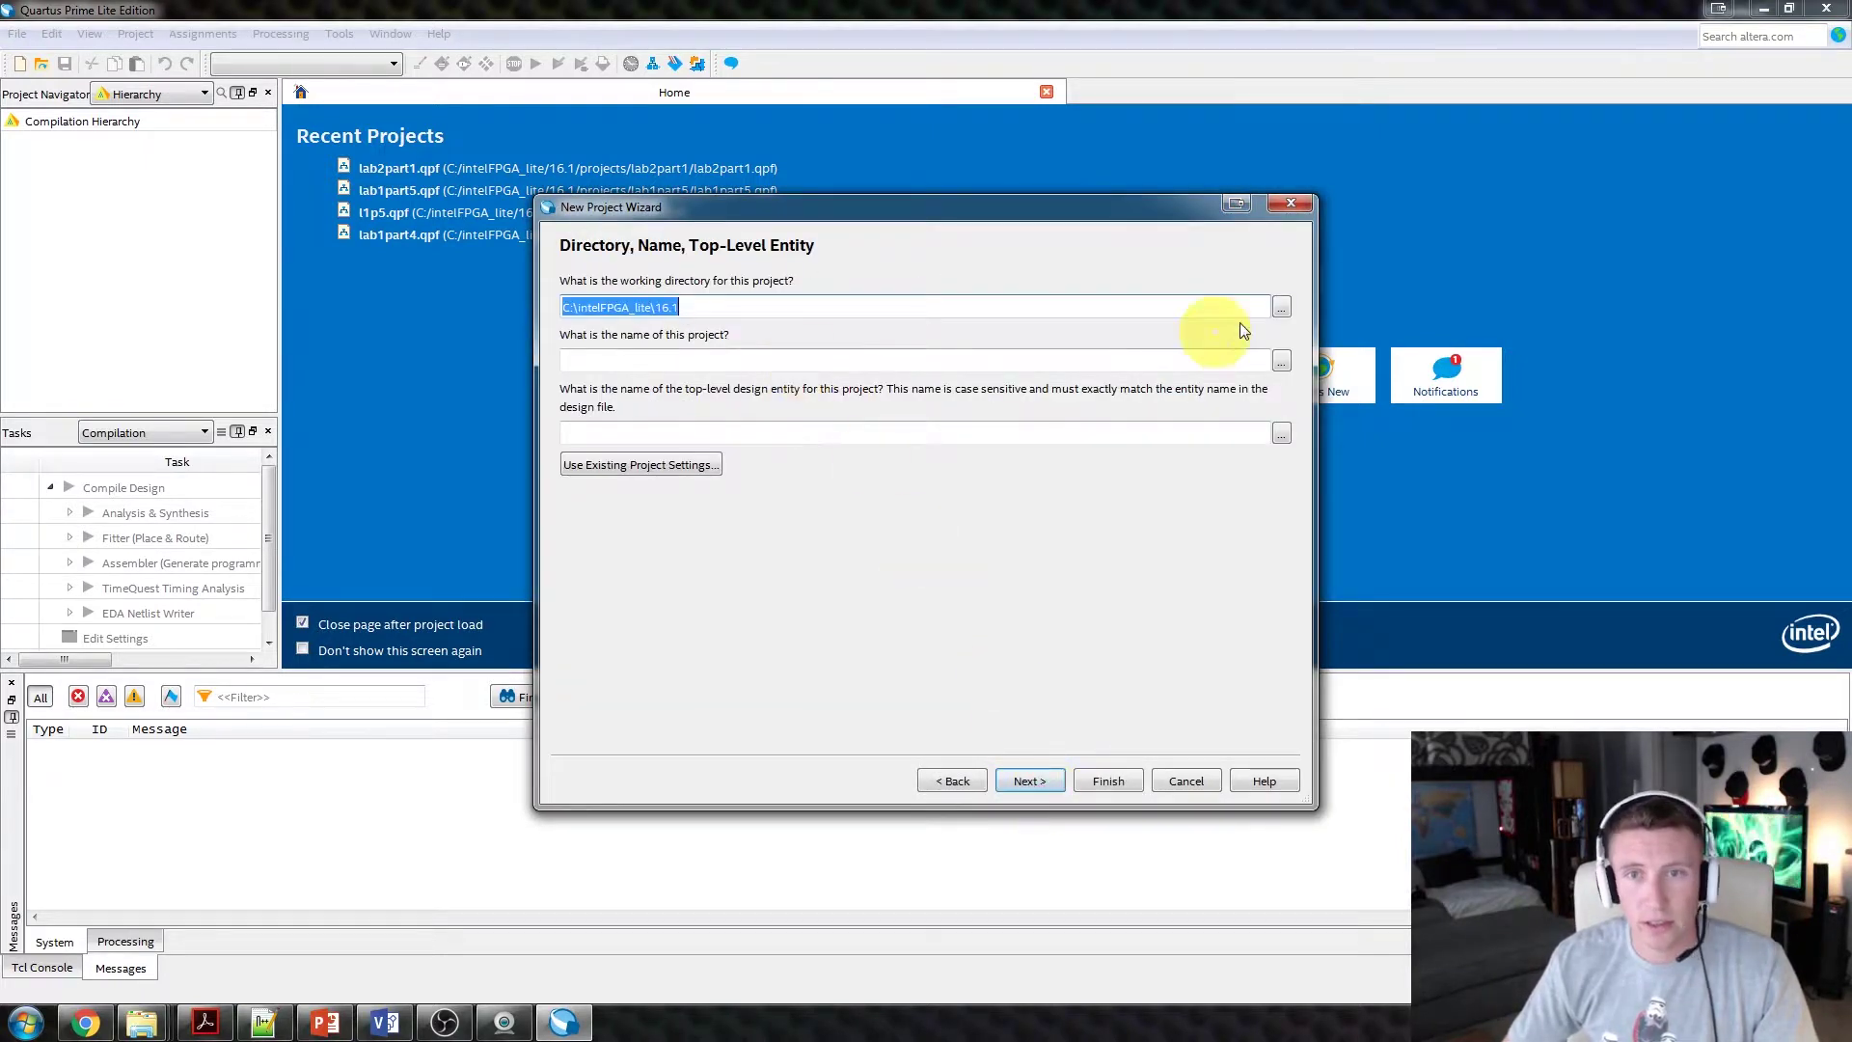
Create a lab2part1 folder under projects and use it as the working directory.
{"action": "left_click", "coordinate": [1280, 308]}
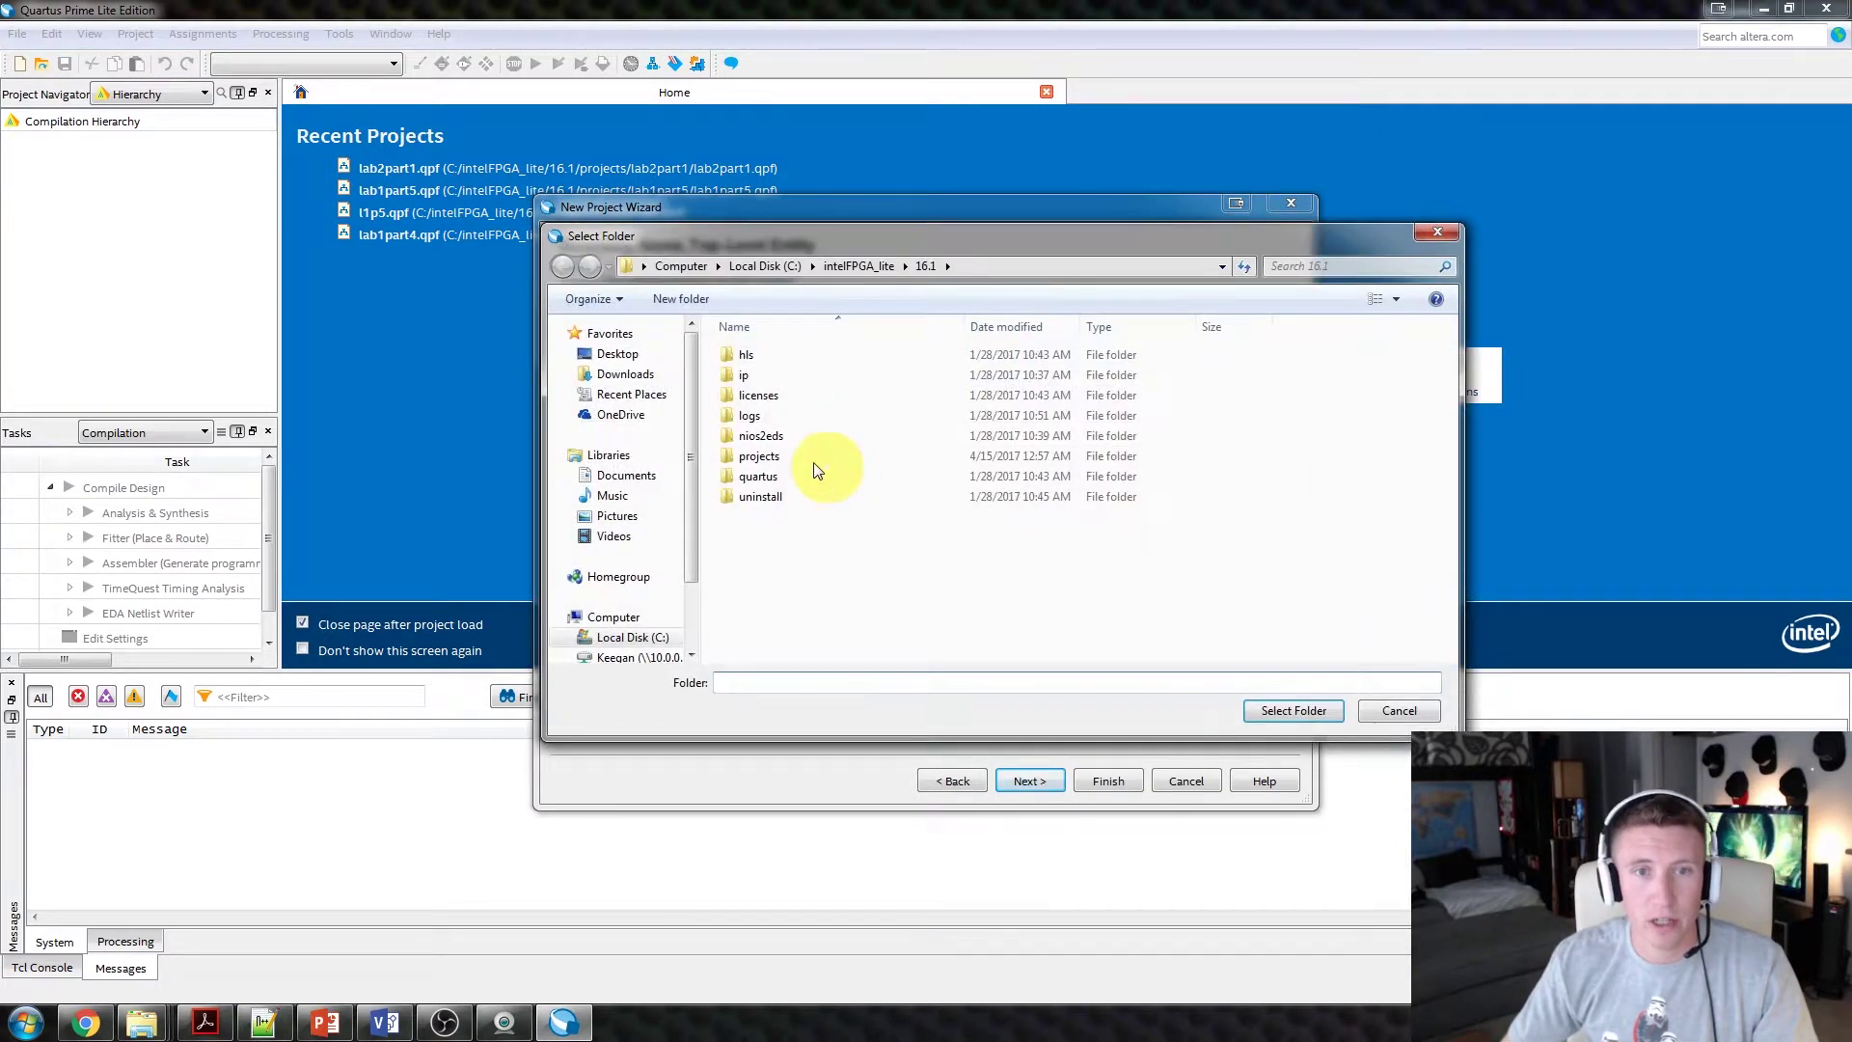
{"action": "left_click", "coordinate": [720, 298]}
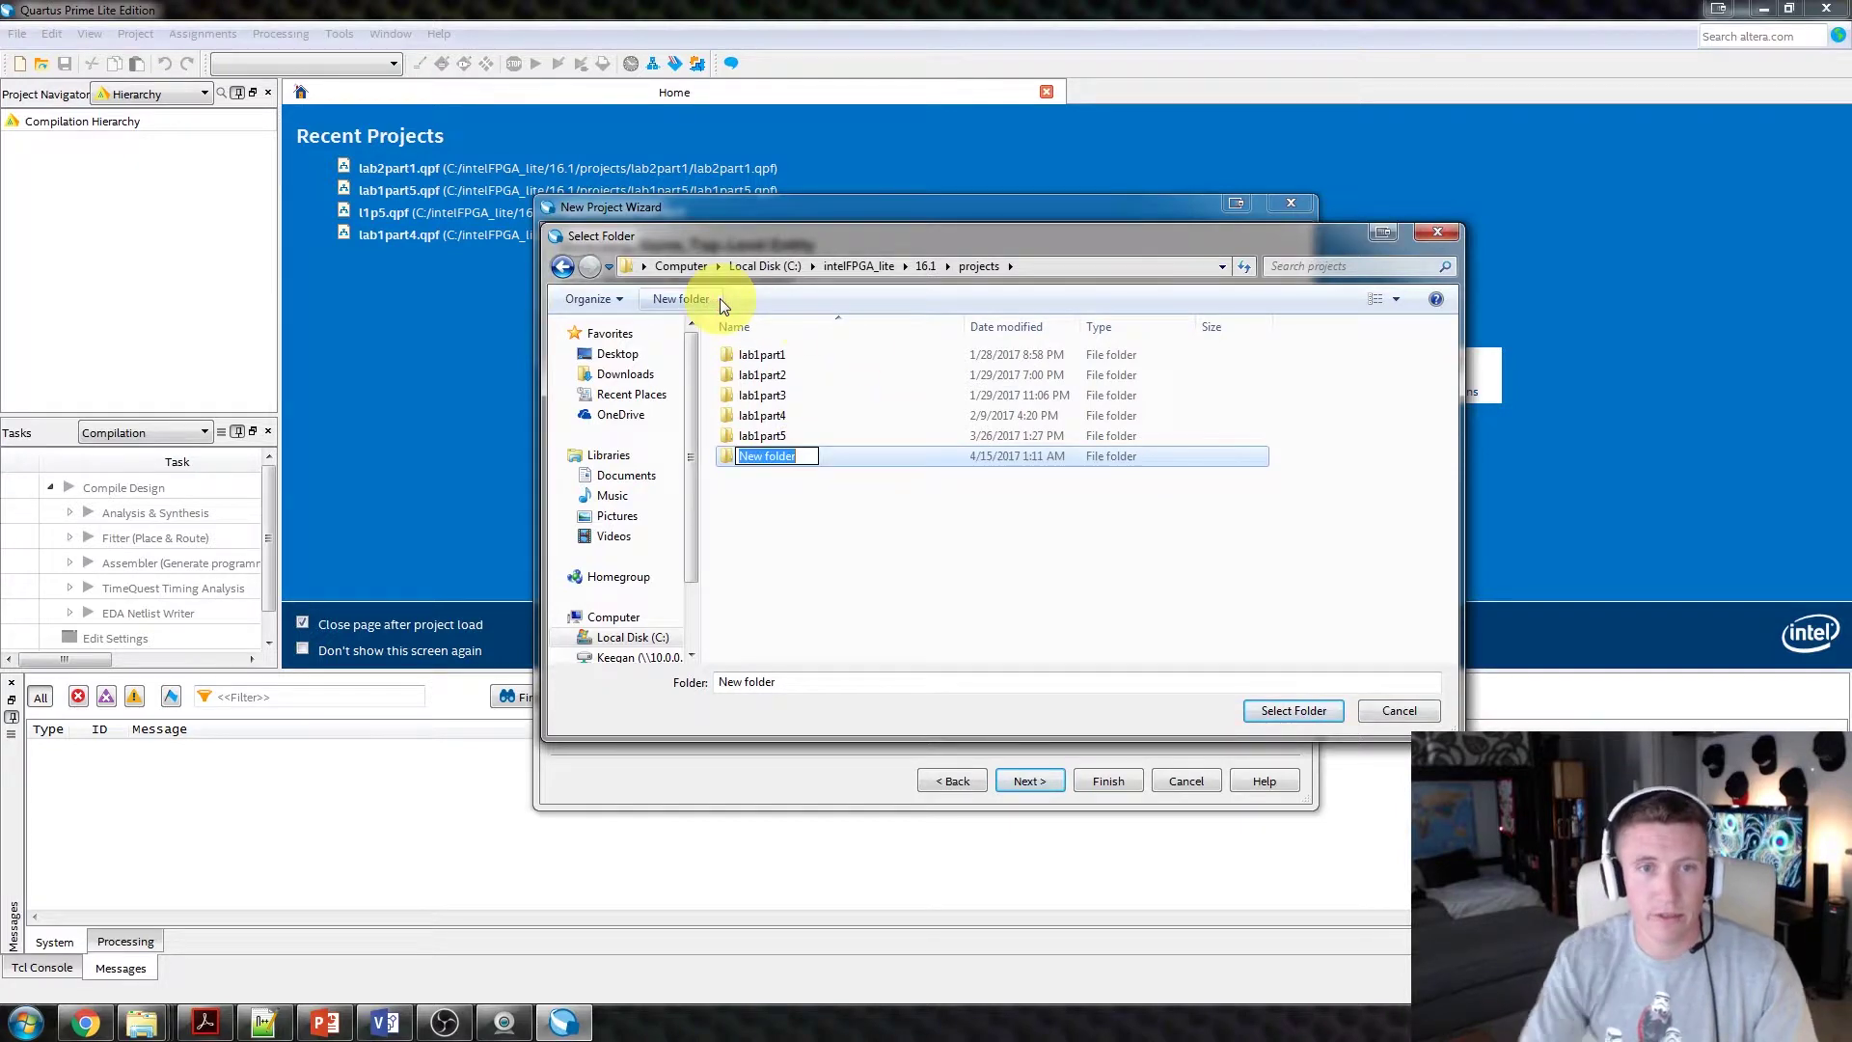
{"action": "type", "text": "lab2p"}
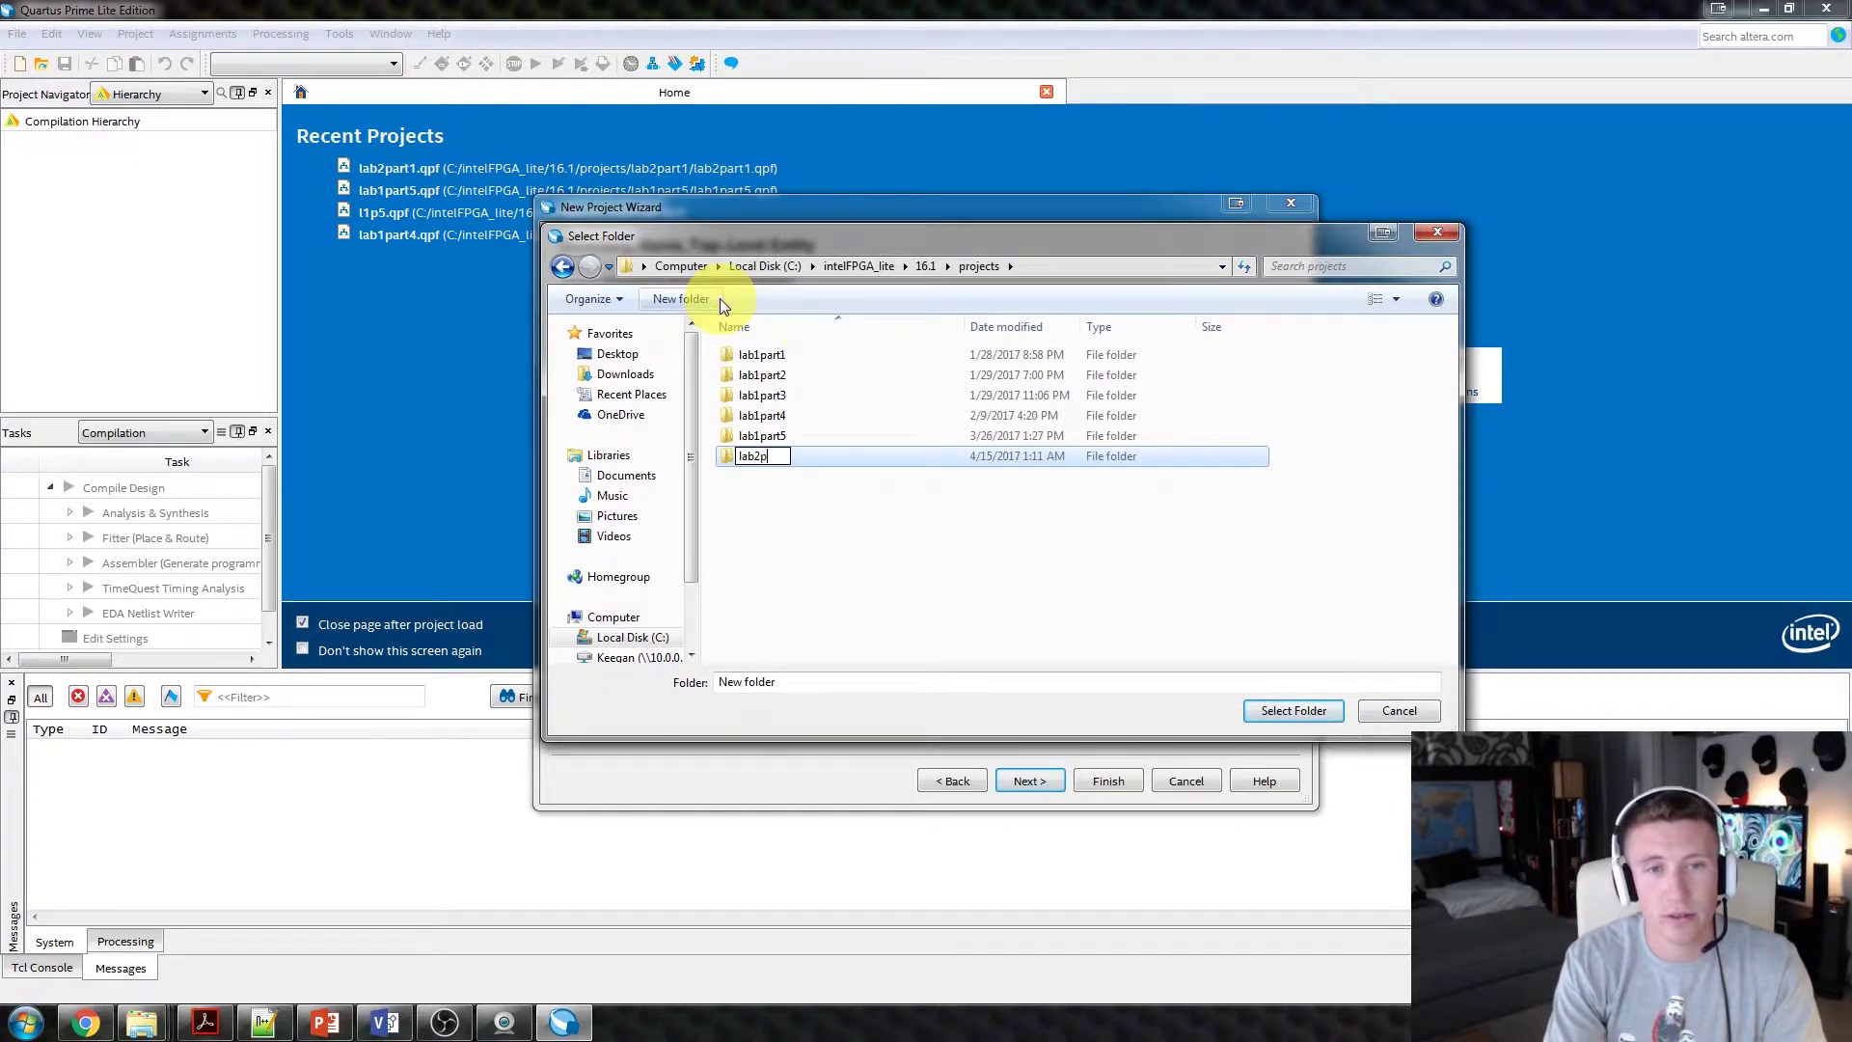
{"action": "type", "text": "art1"}
{"action": "key", "text": "Return"}
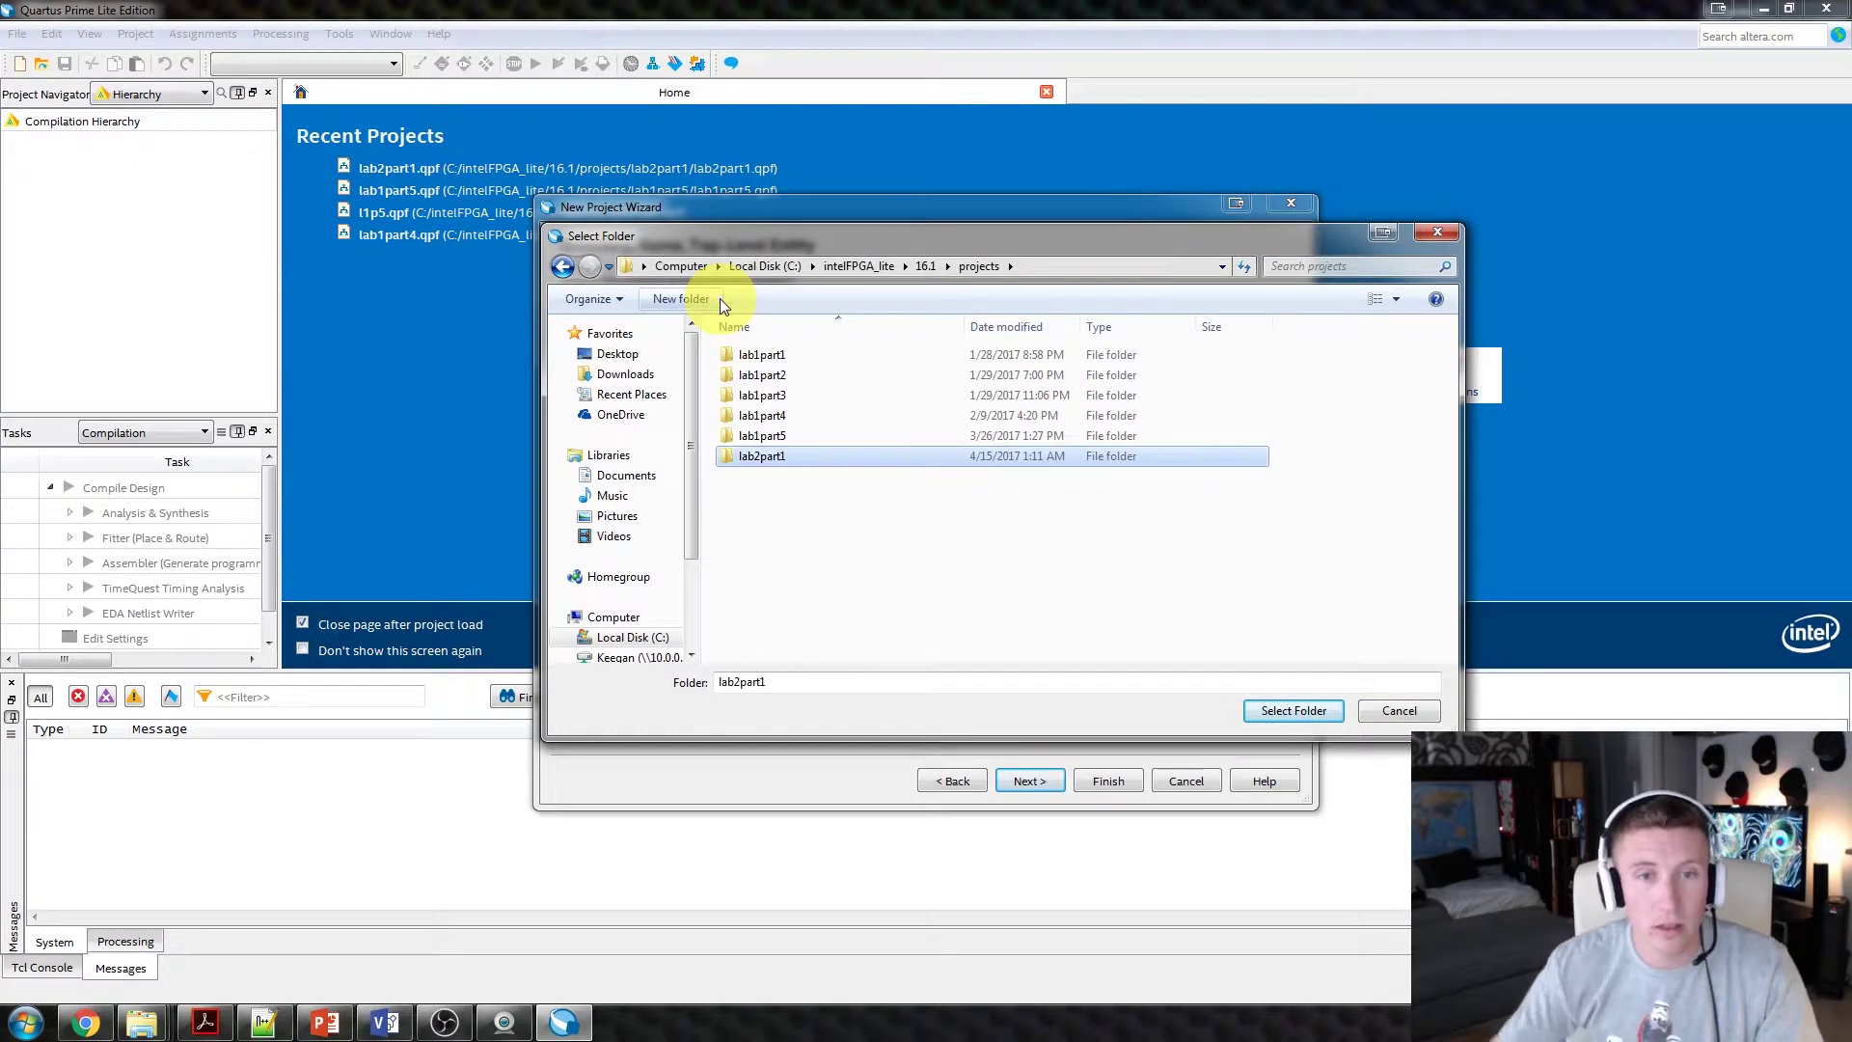
{"action": "left_click", "coordinate": [1324, 714]}
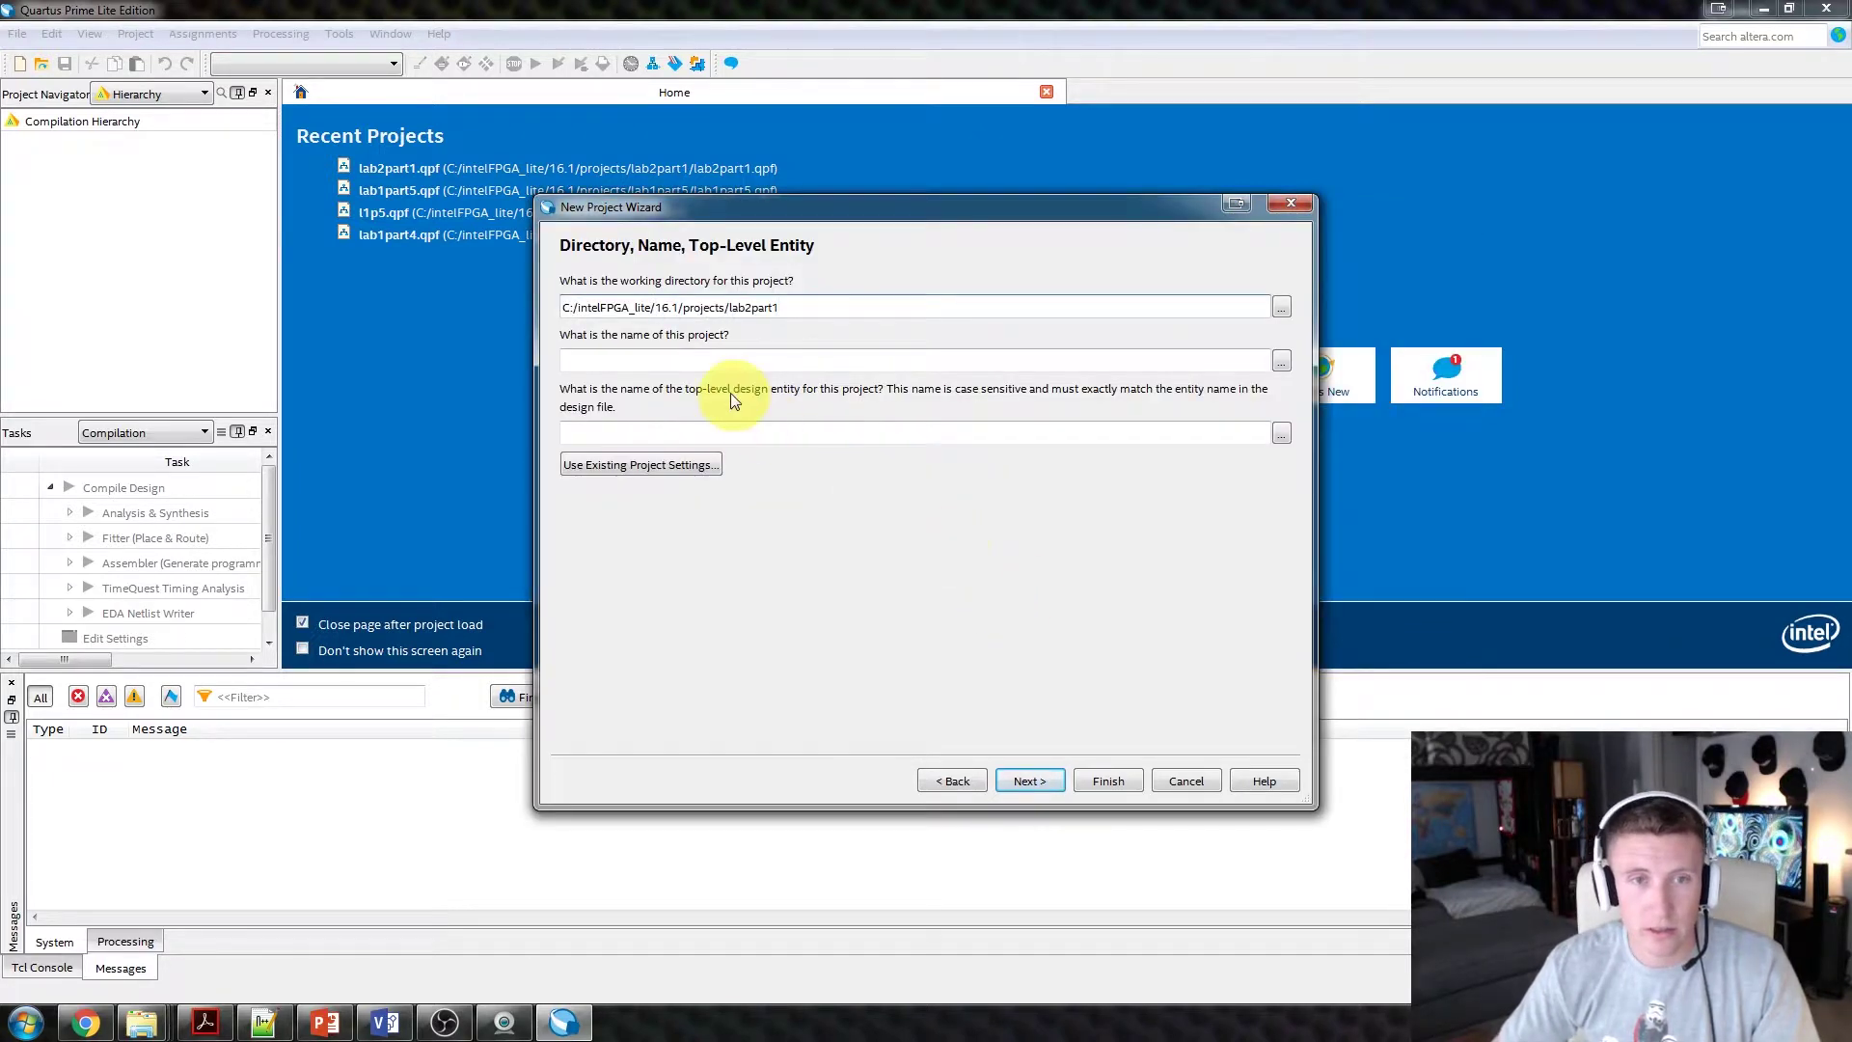
Name the project lab2part1 as an empty project with no files added.
{"action": "left_click", "coordinate": [710, 361]}
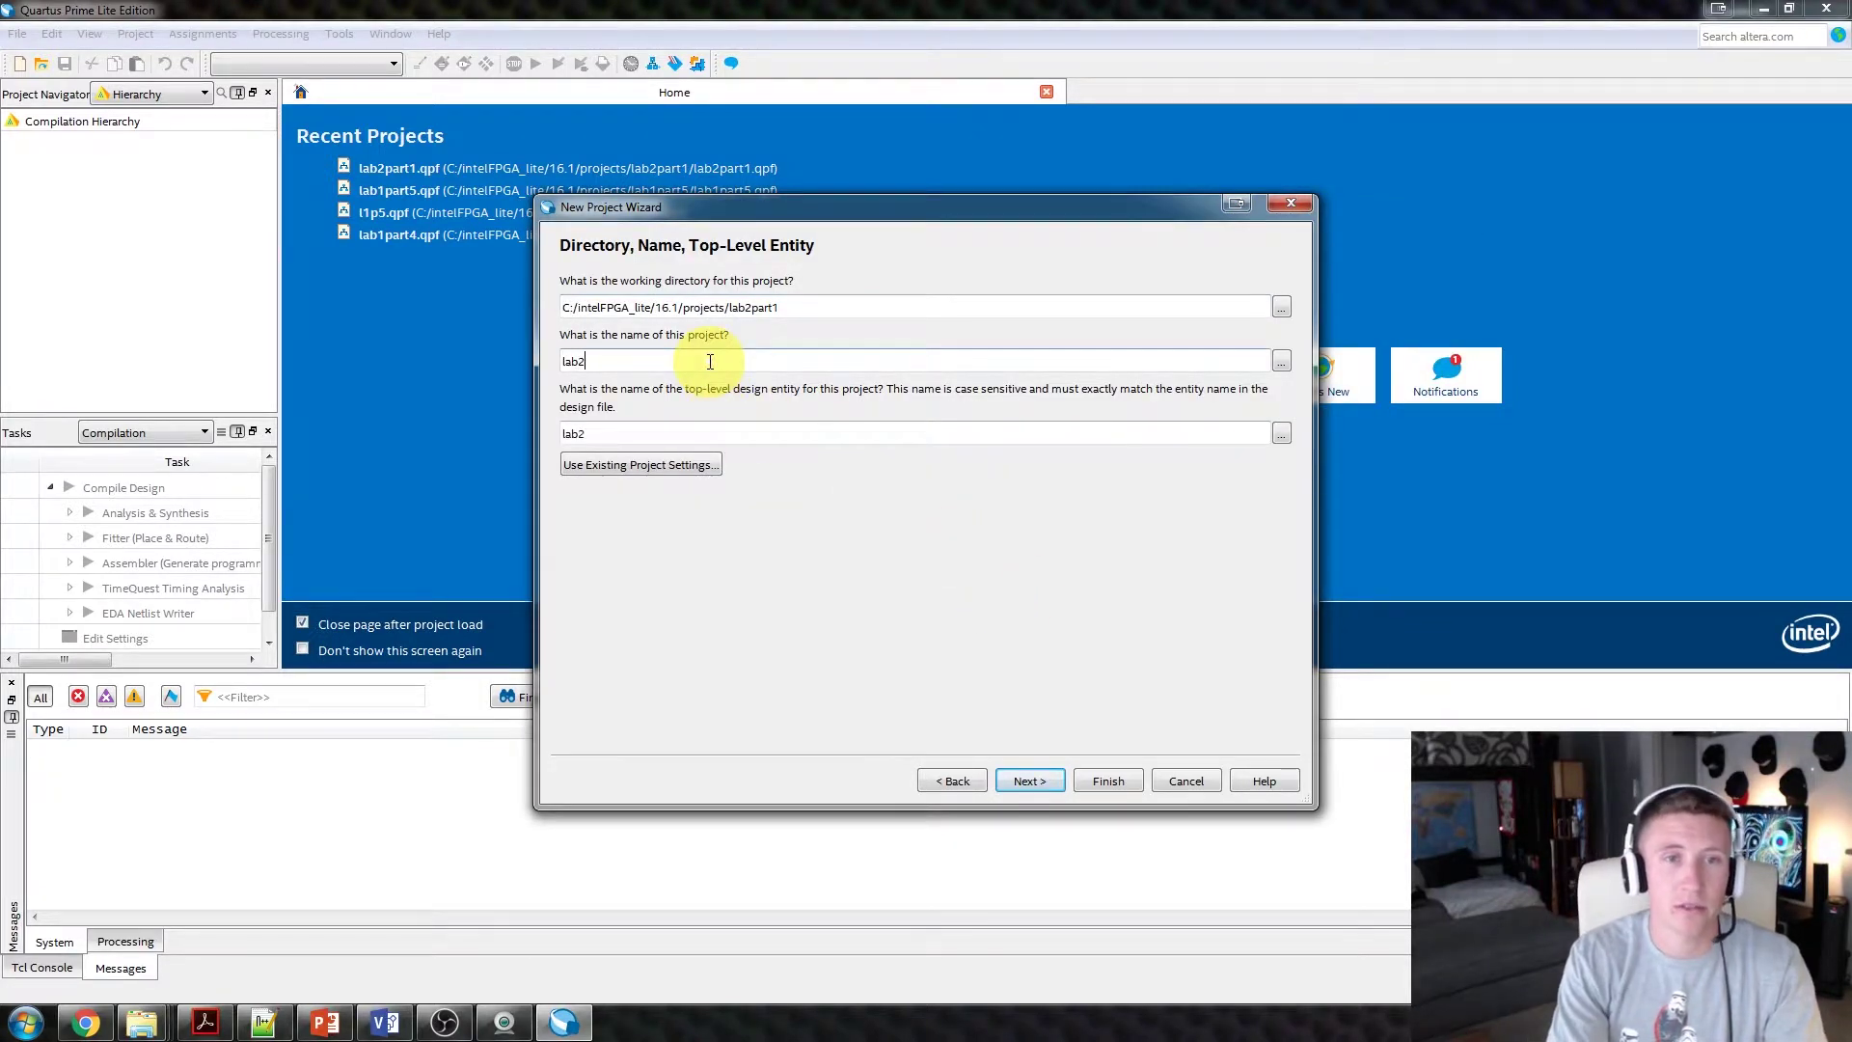
{"action": "type", "text": "lab2part1"}
{"action": "key", "text": "Return"}
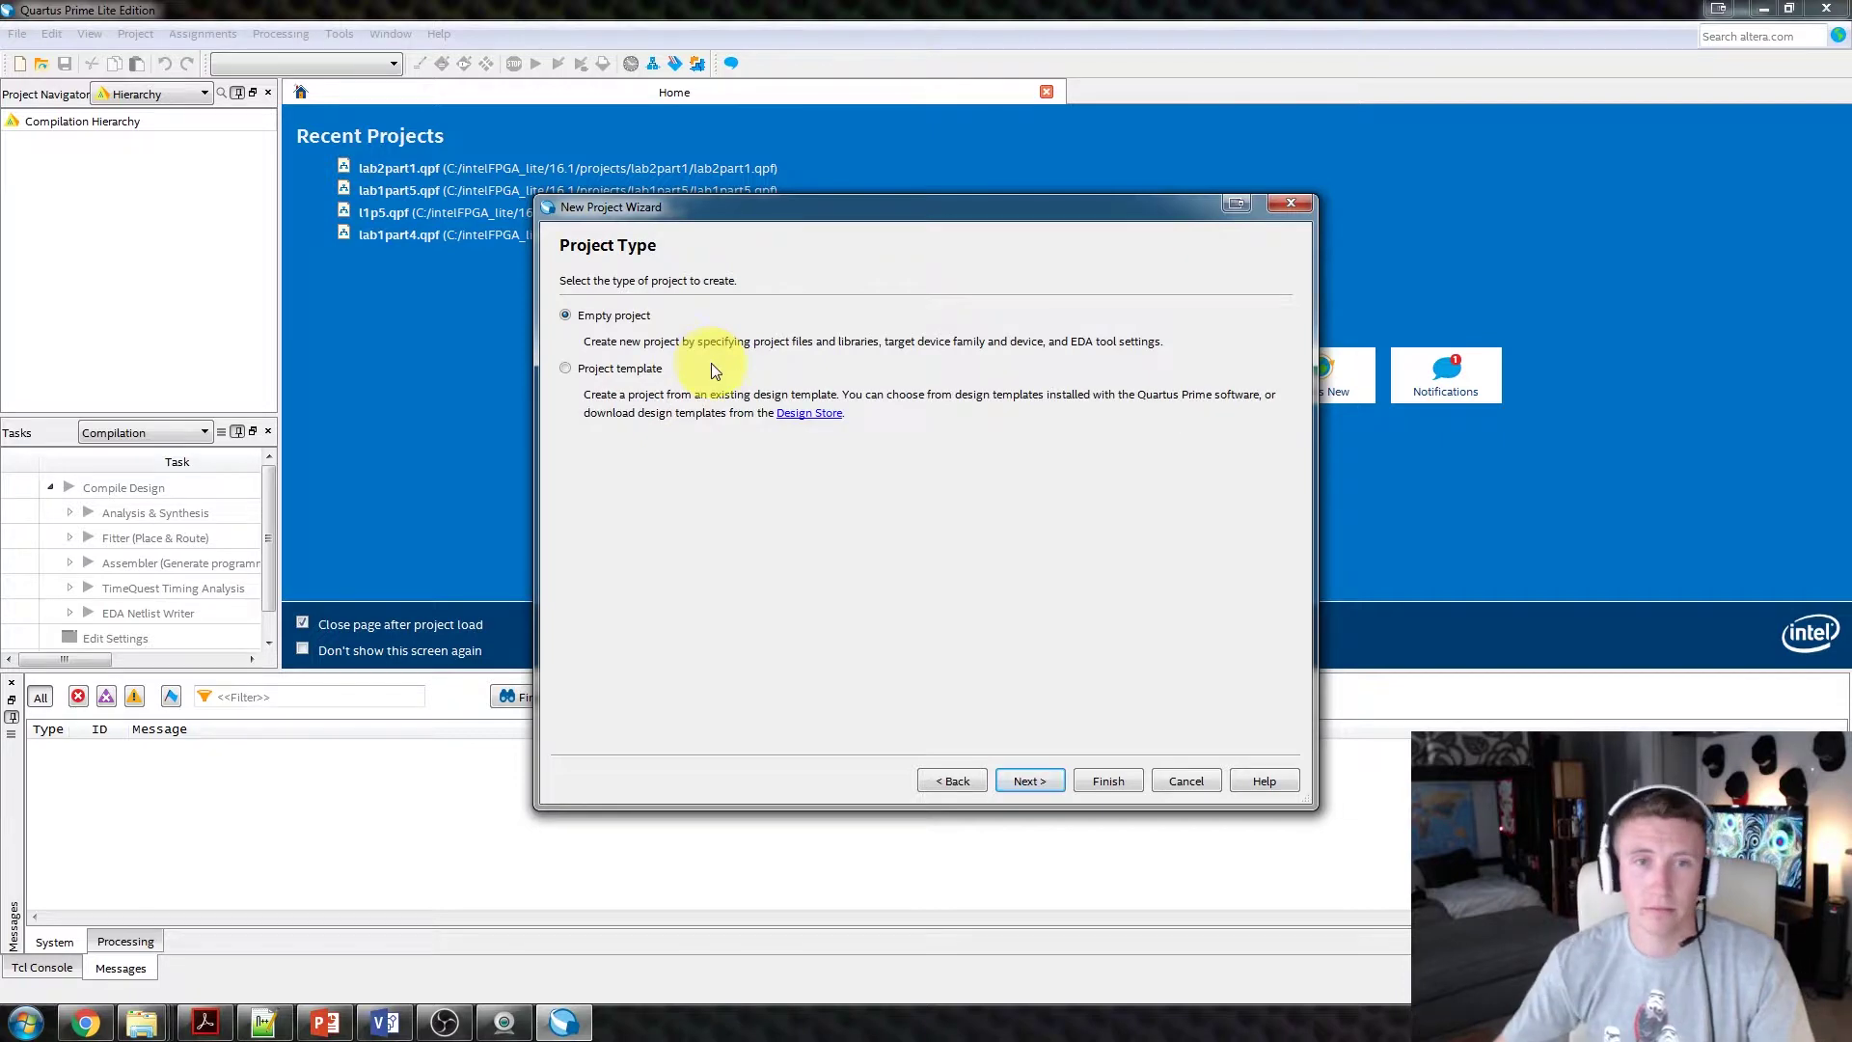
{"action": "left_click", "coordinate": [1045, 771]}
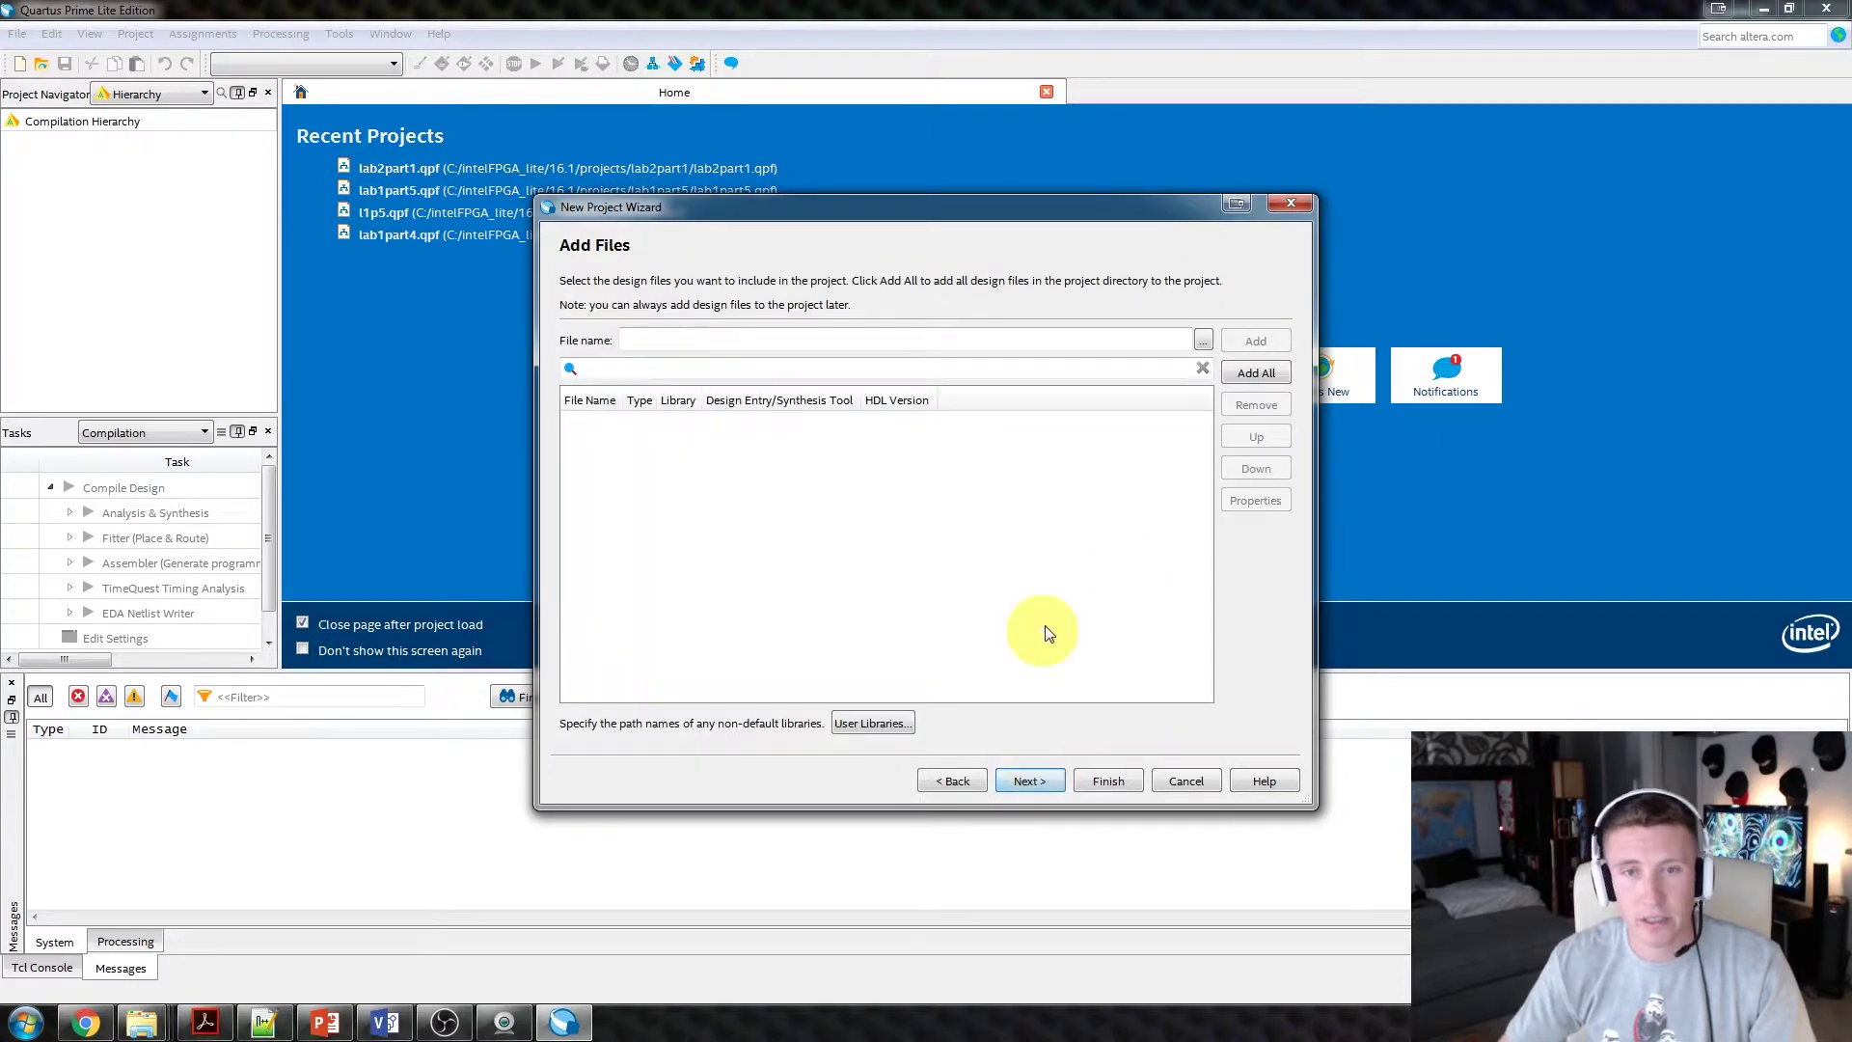
{"action": "left_click", "coordinate": [1032, 787]}
Target the Cyclone V 5CSEMA5F31C6 device and finish creating the project.
{"action": "left_click", "coordinate": [1051, 522]}
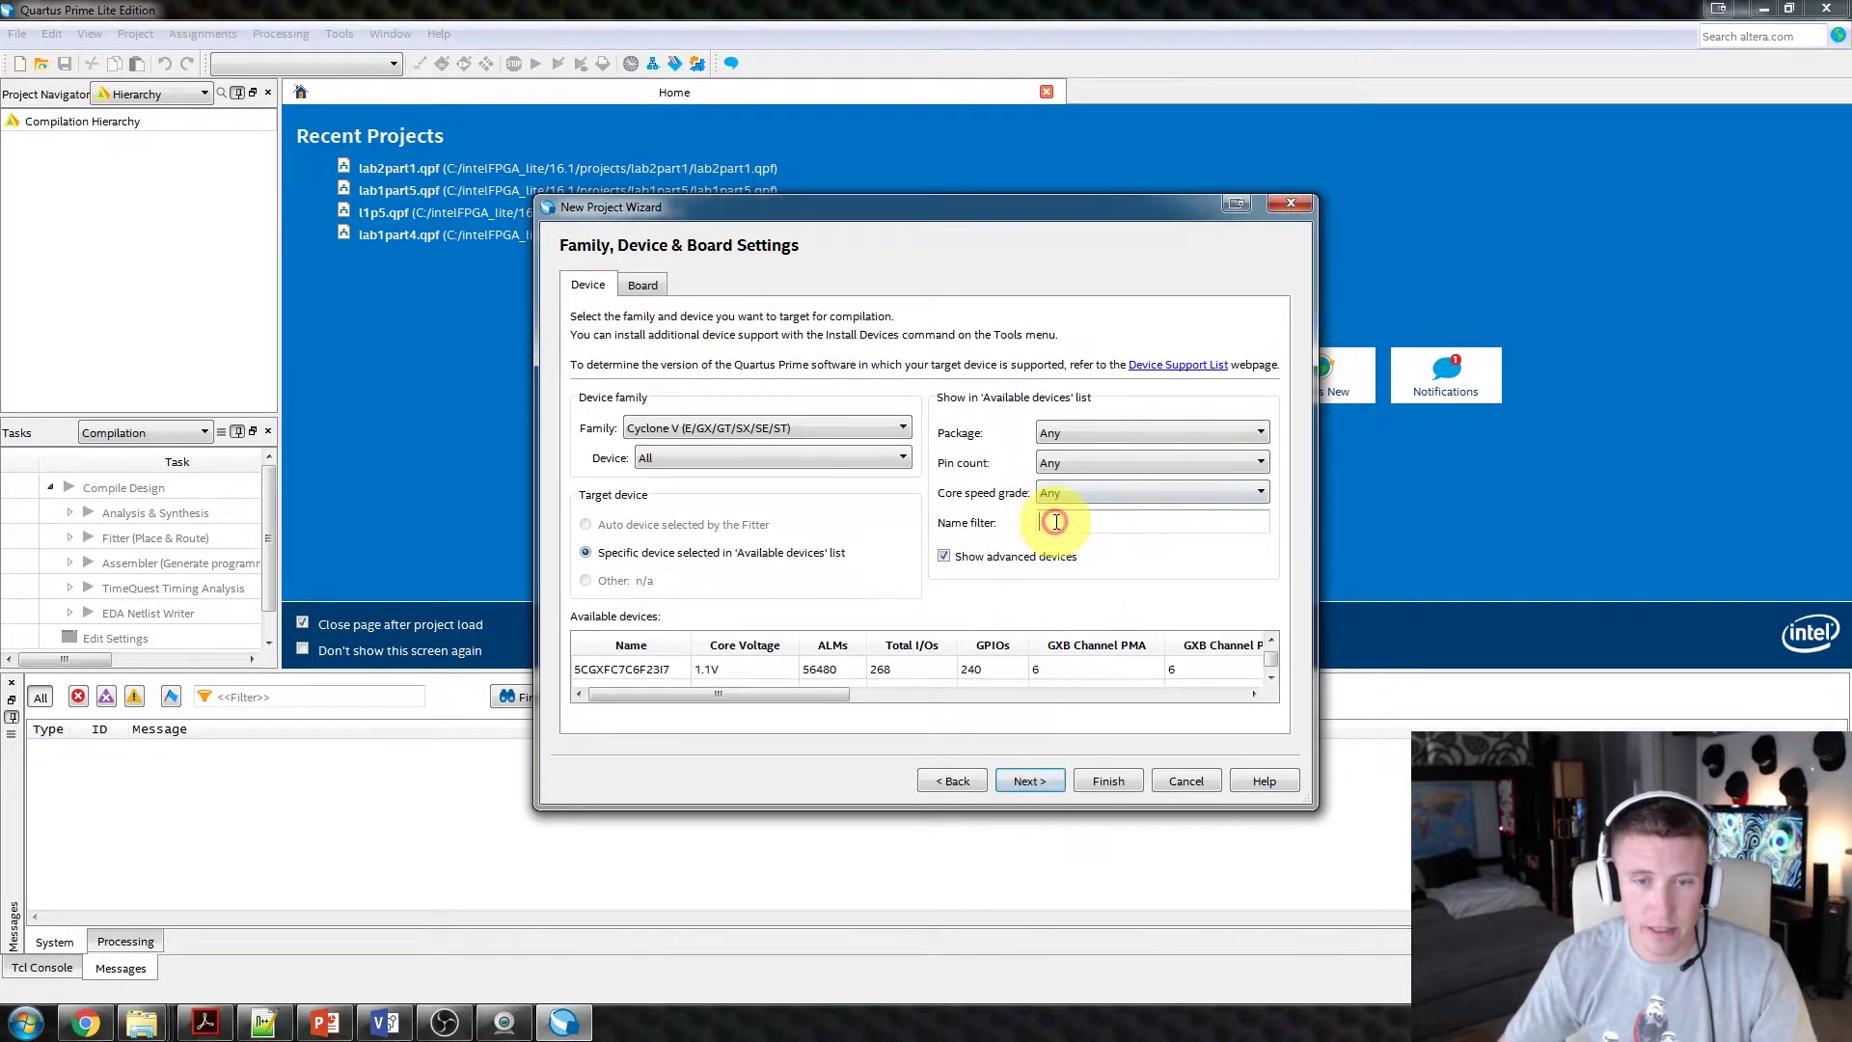
{"action": "left_click_drag", "start_coordinate": [901, 806], "coordinate": [903, 932]}
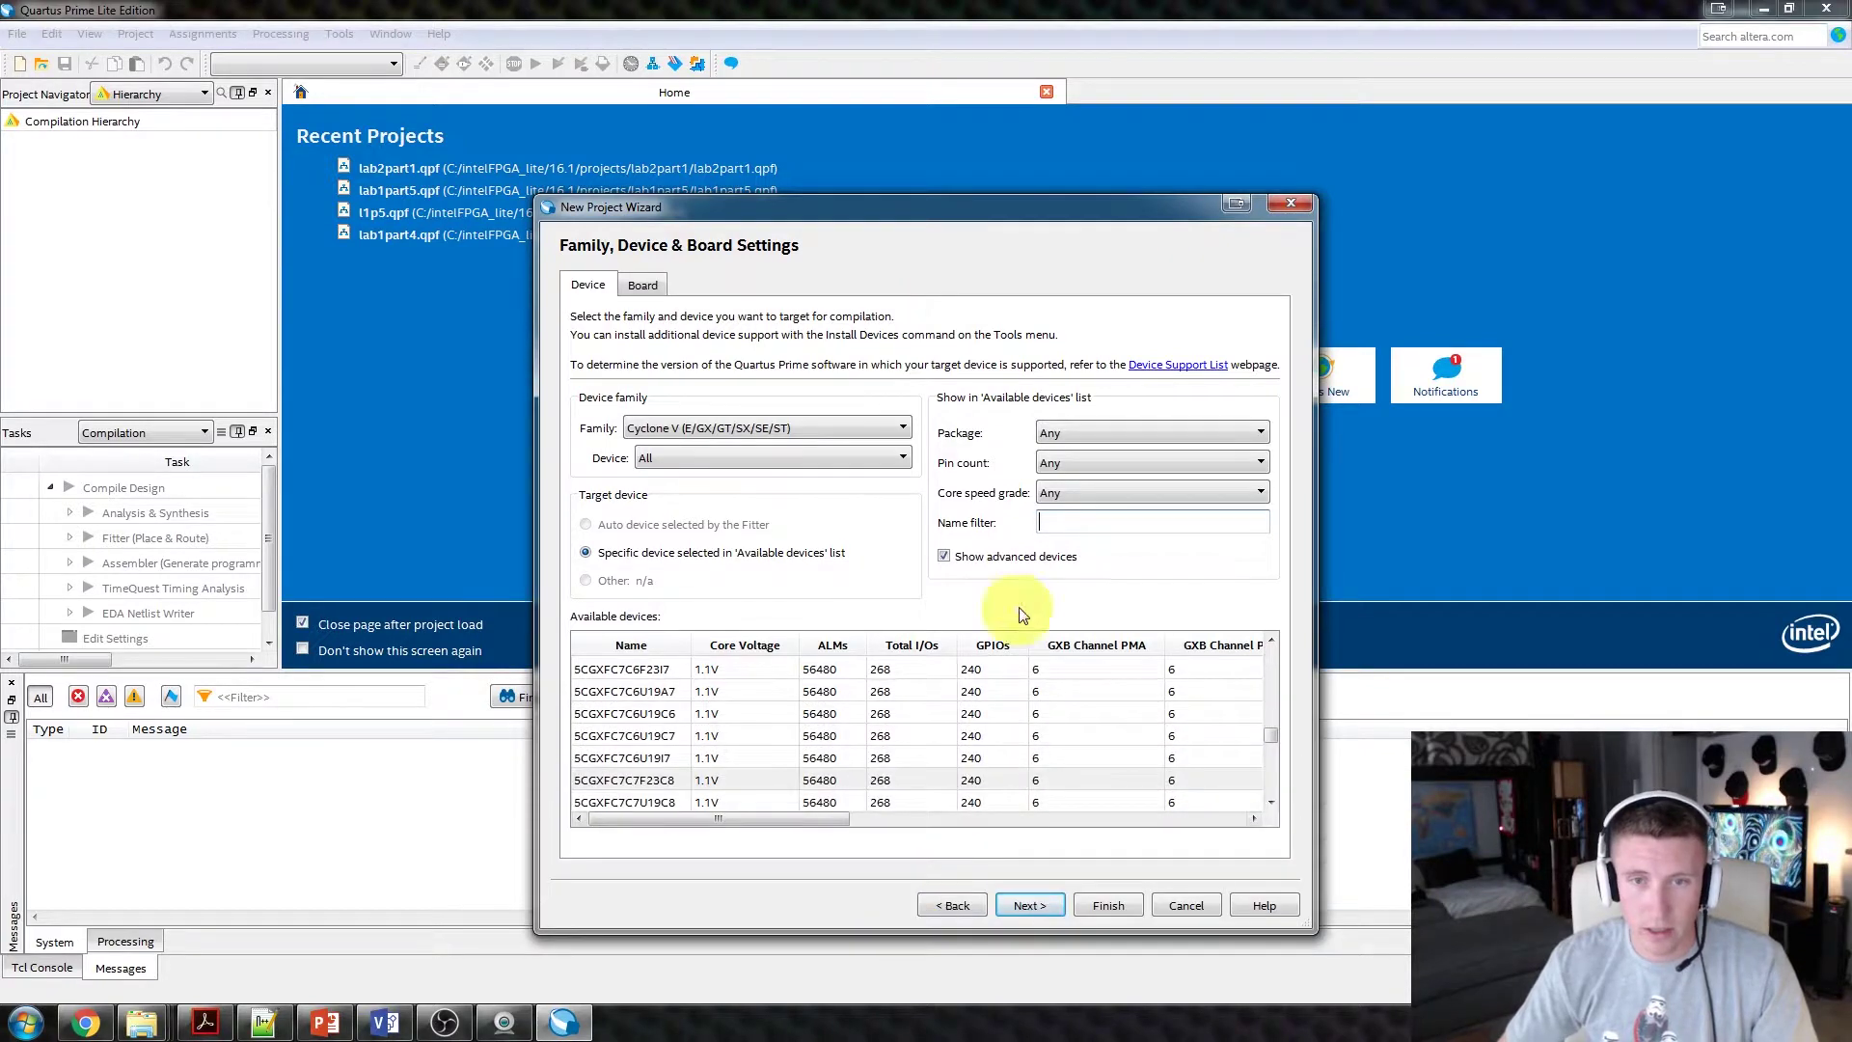
{"action": "type", "text": "5c"}
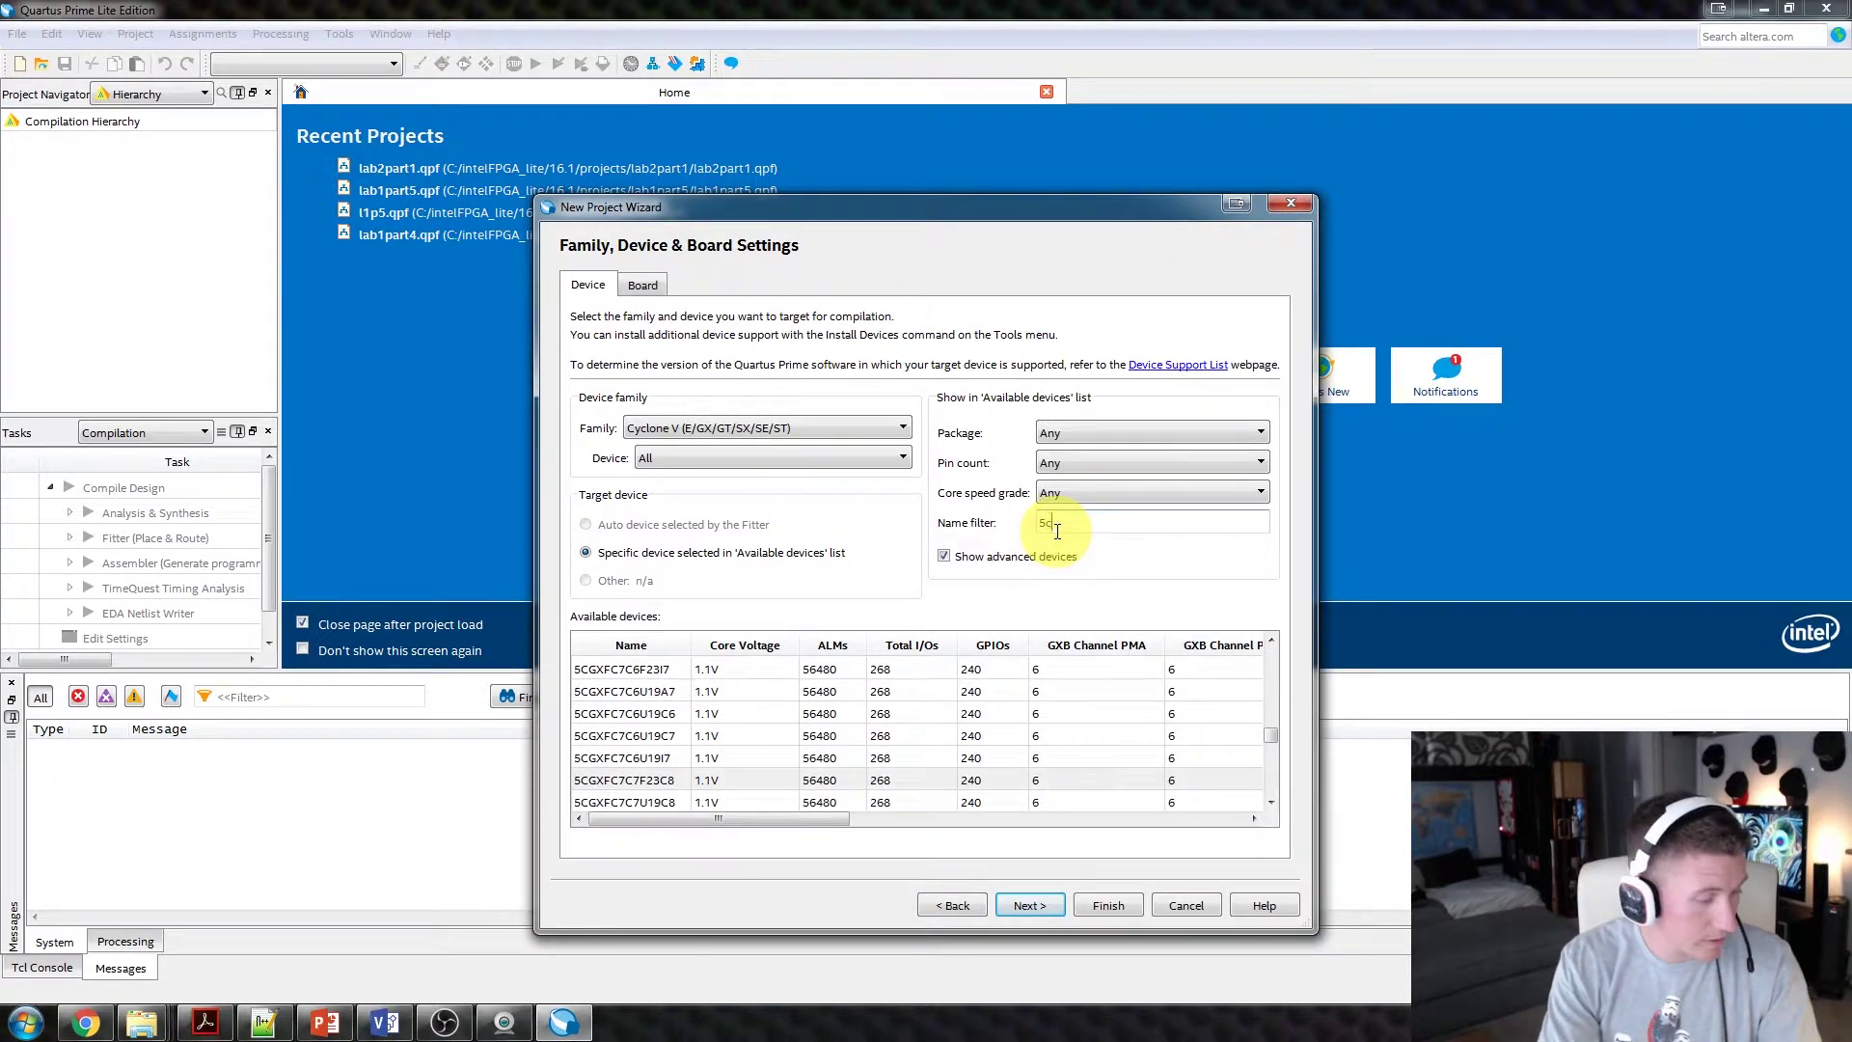
{"action": "type", "text": "sema5"}
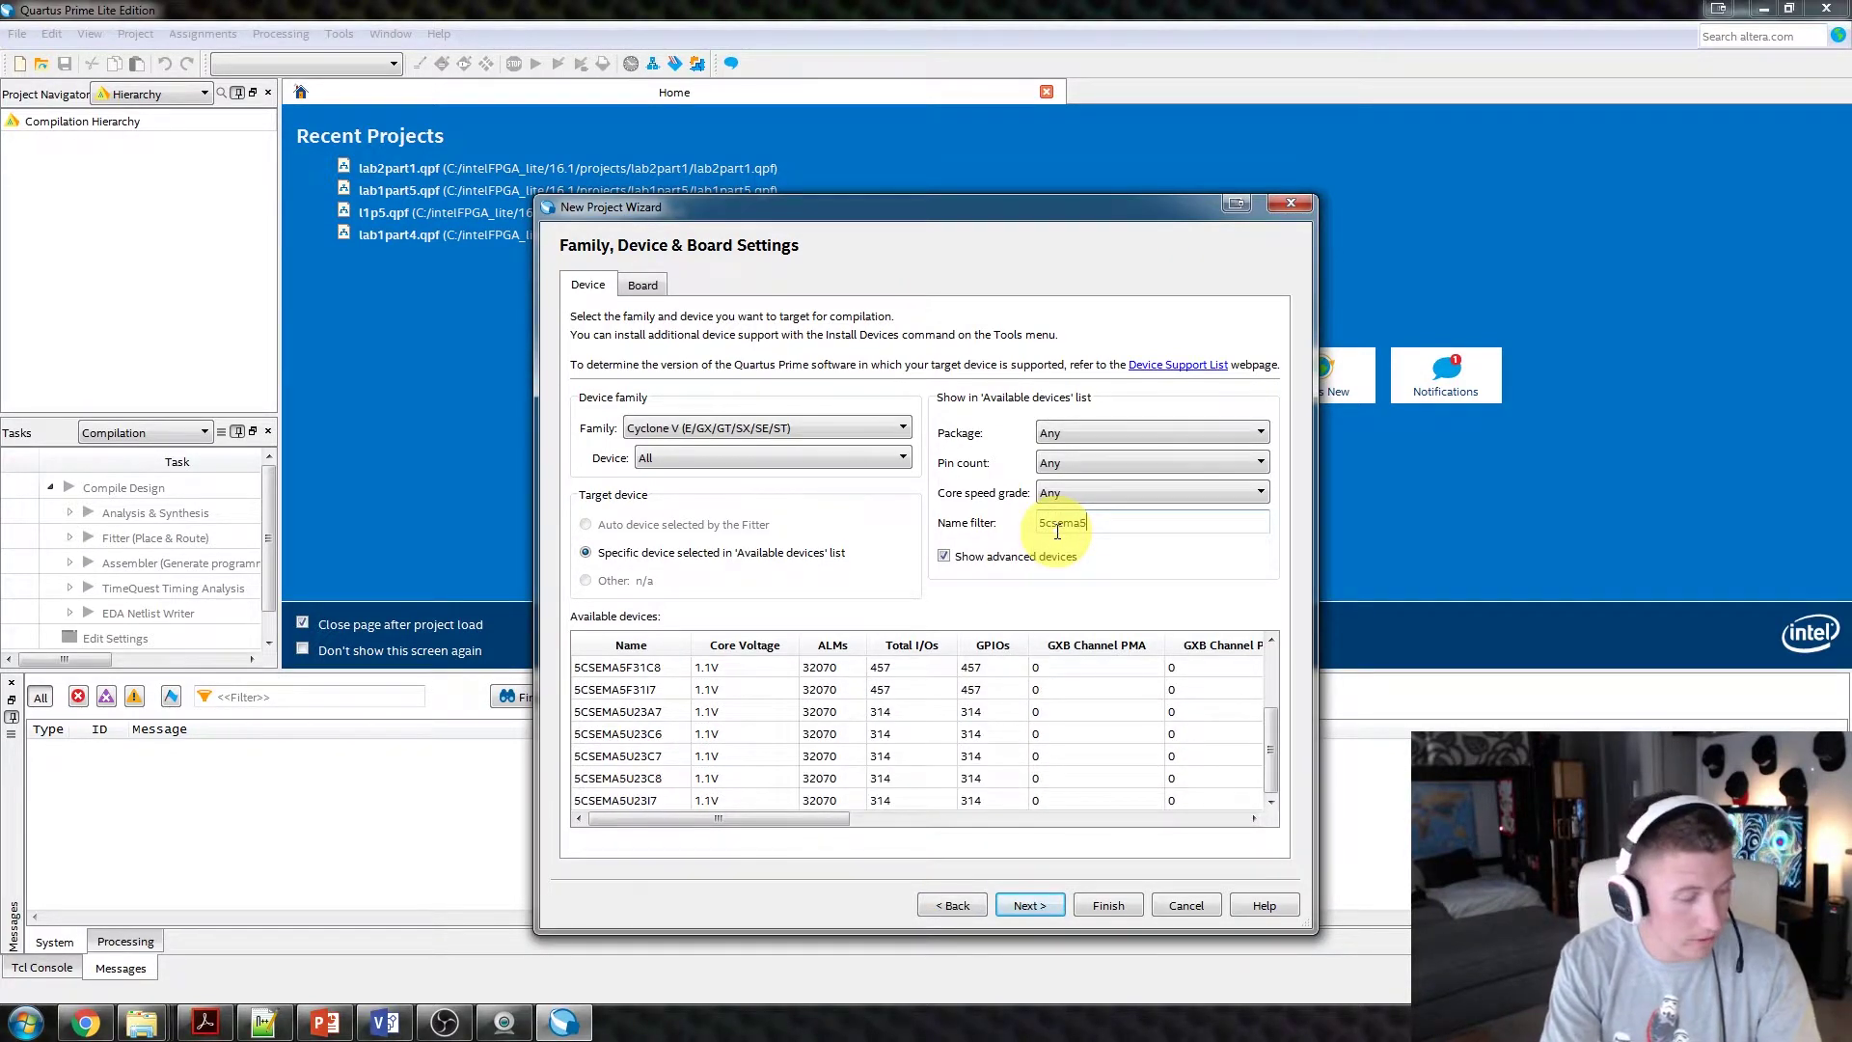
{"action": "type", "text": "f31c"}
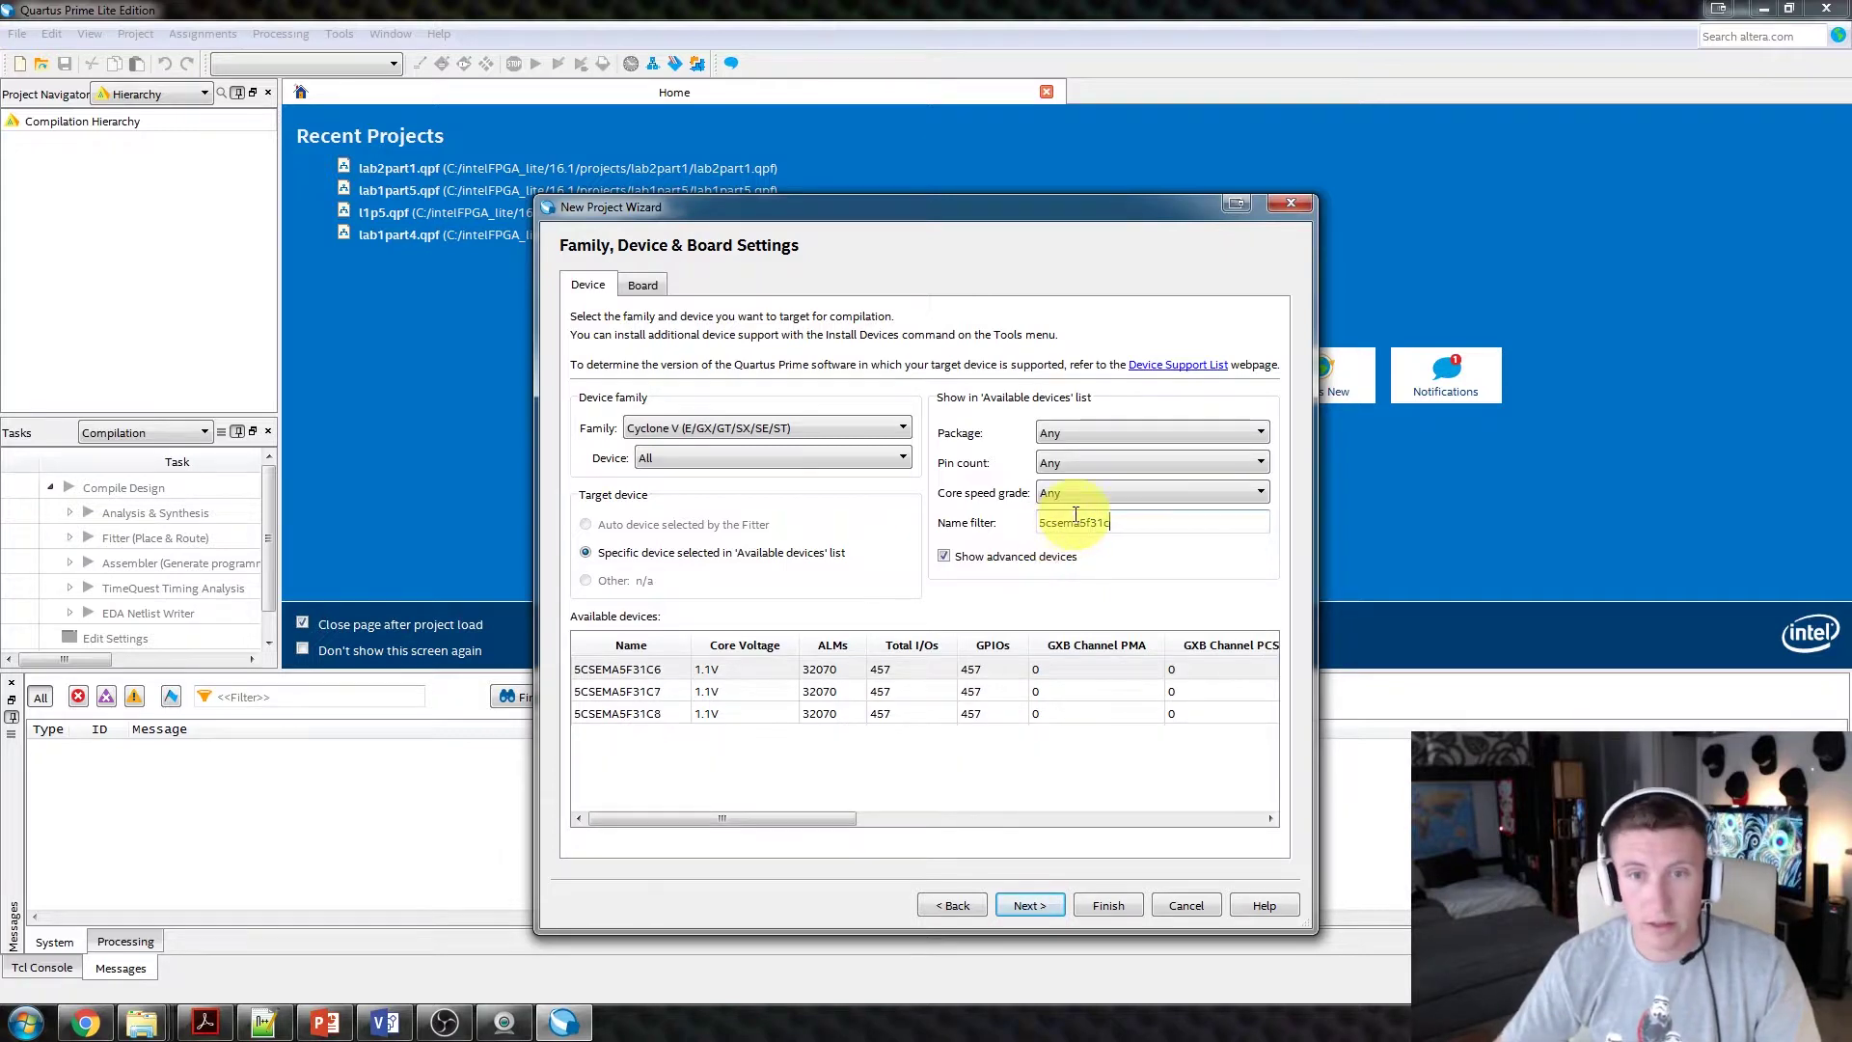
{"action": "left_click", "coordinate": [649, 669]}
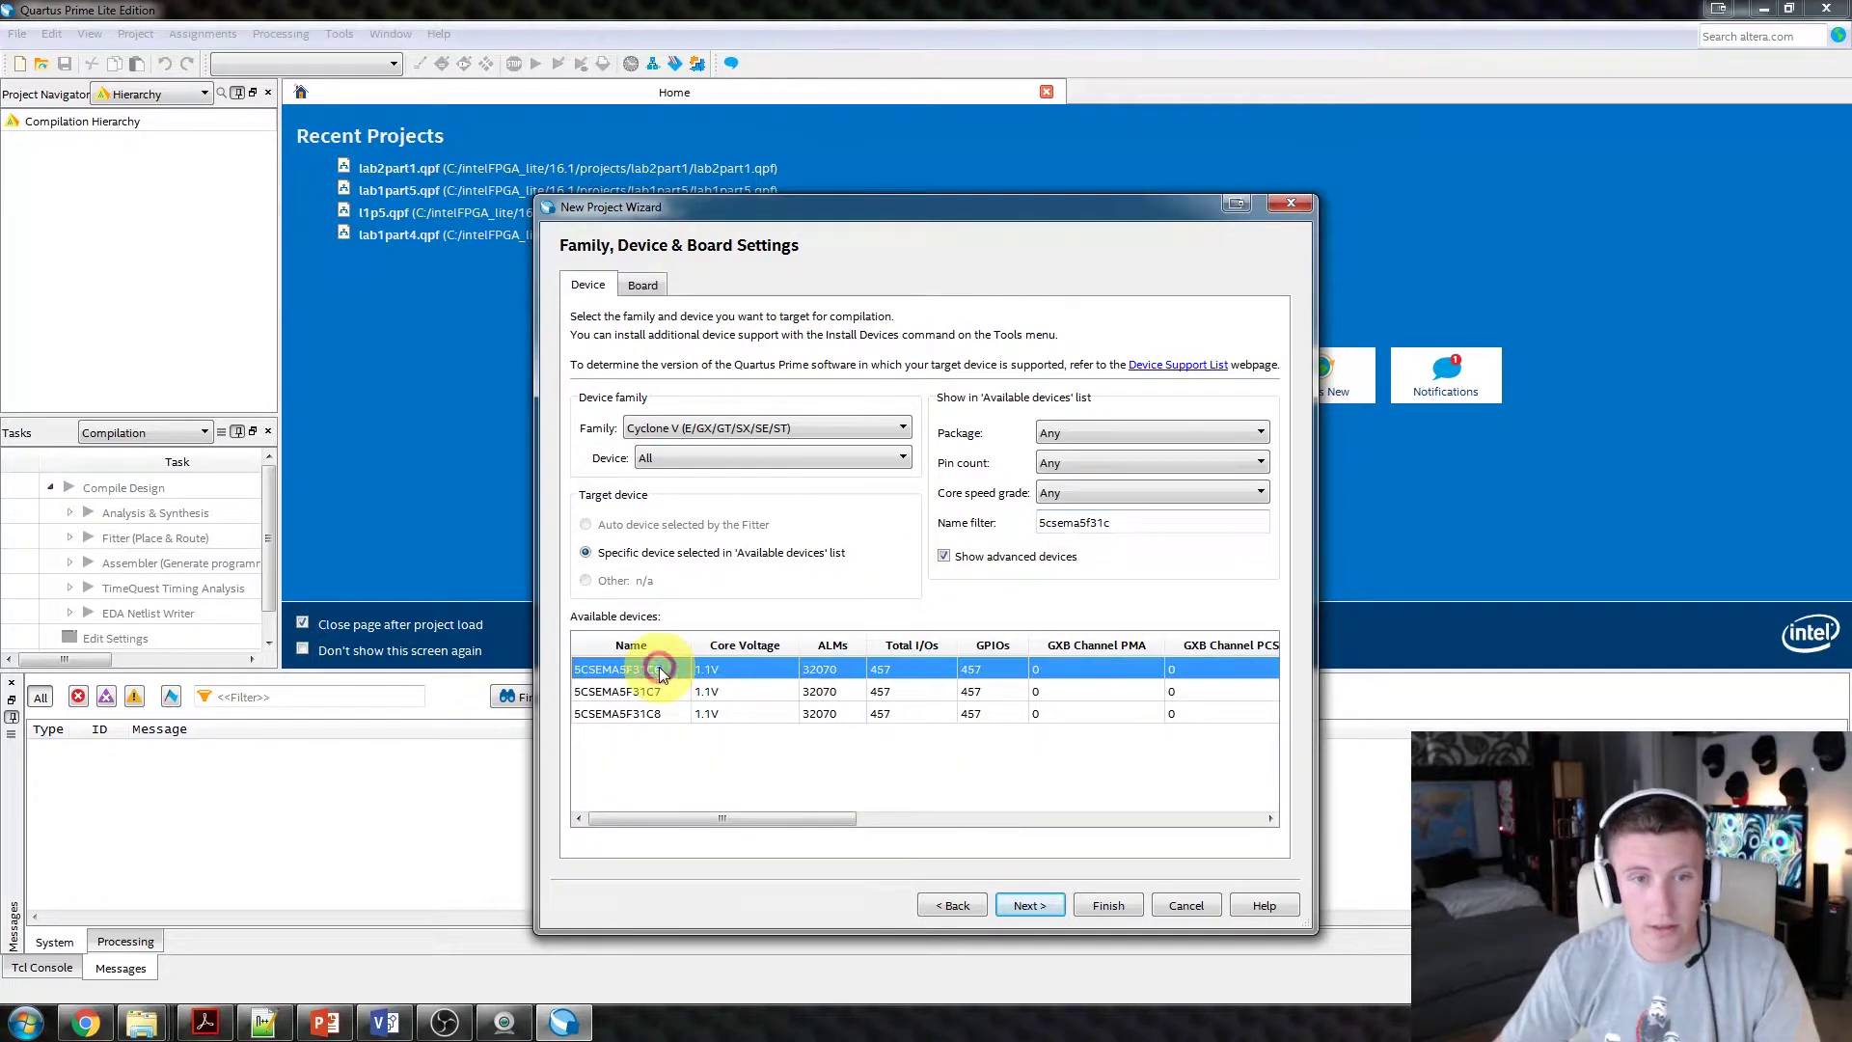
{"action": "left_click", "coordinate": [1038, 903]}
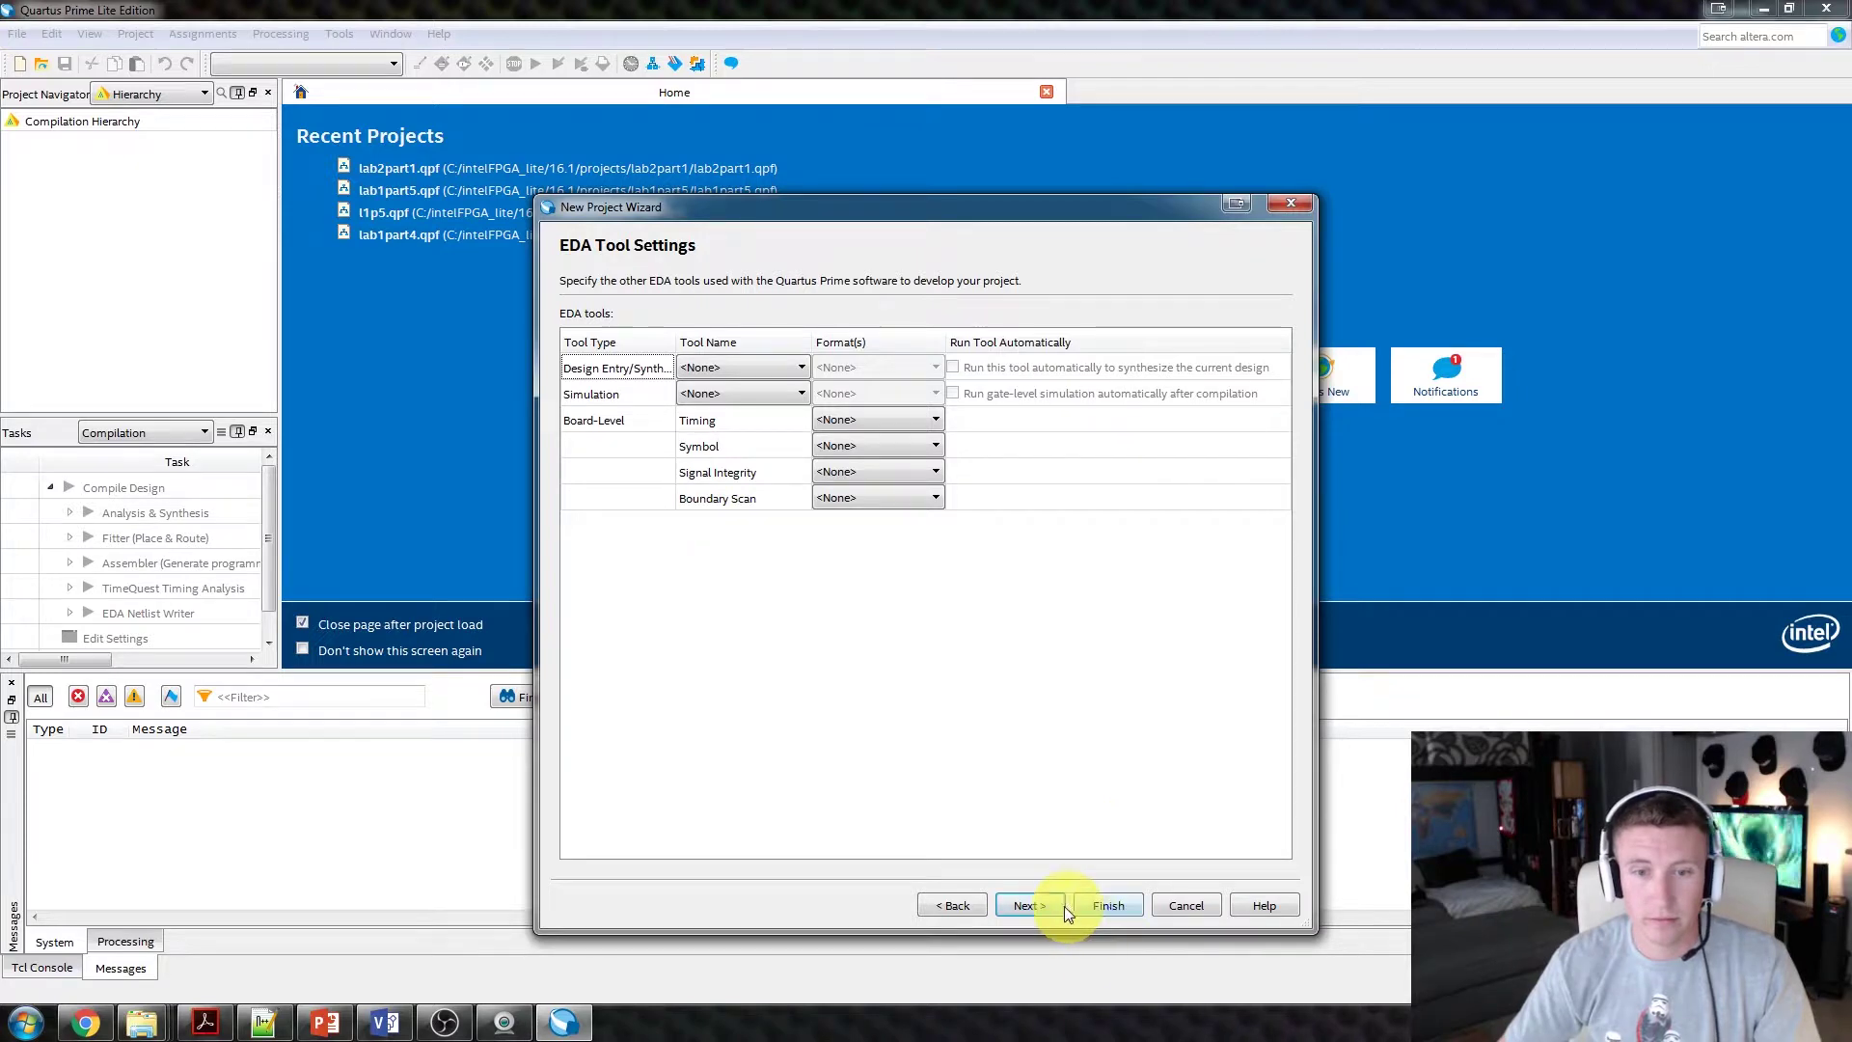
{"action": "left_click", "coordinate": [1038, 905]}
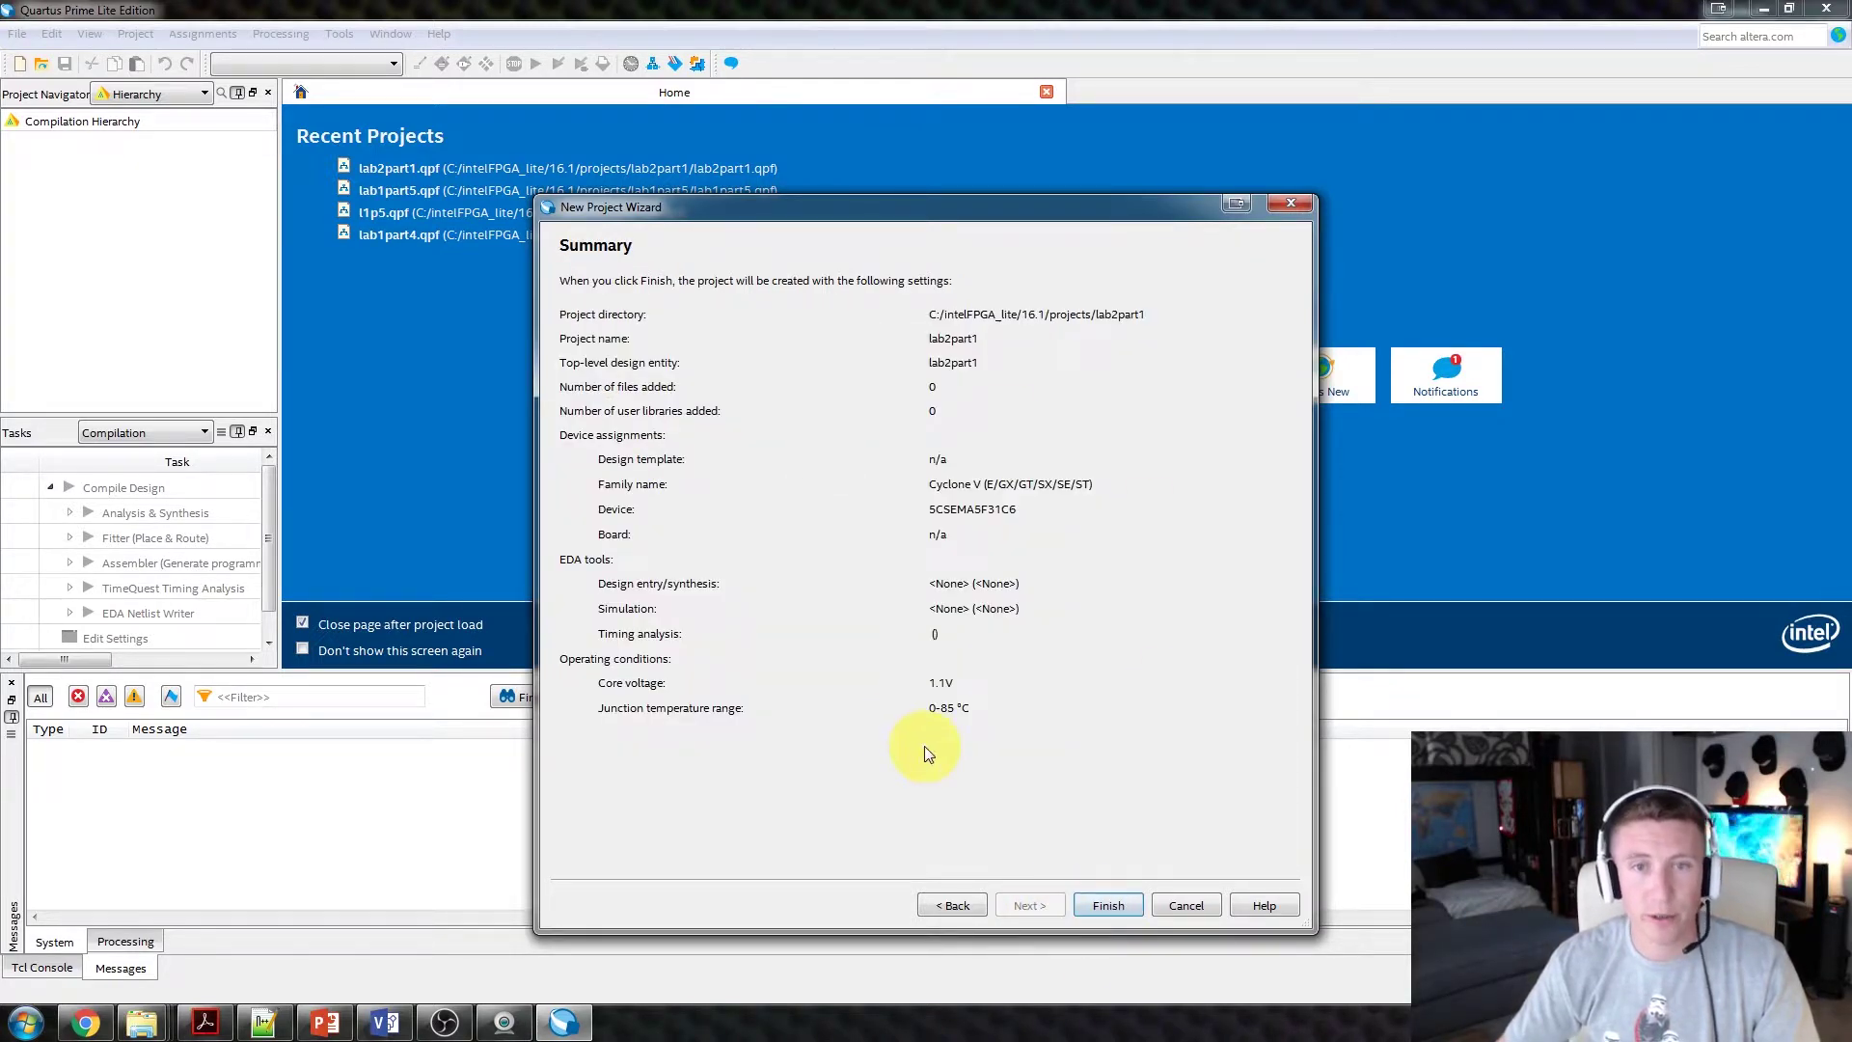
{"action": "left_click", "coordinate": [1104, 907]}
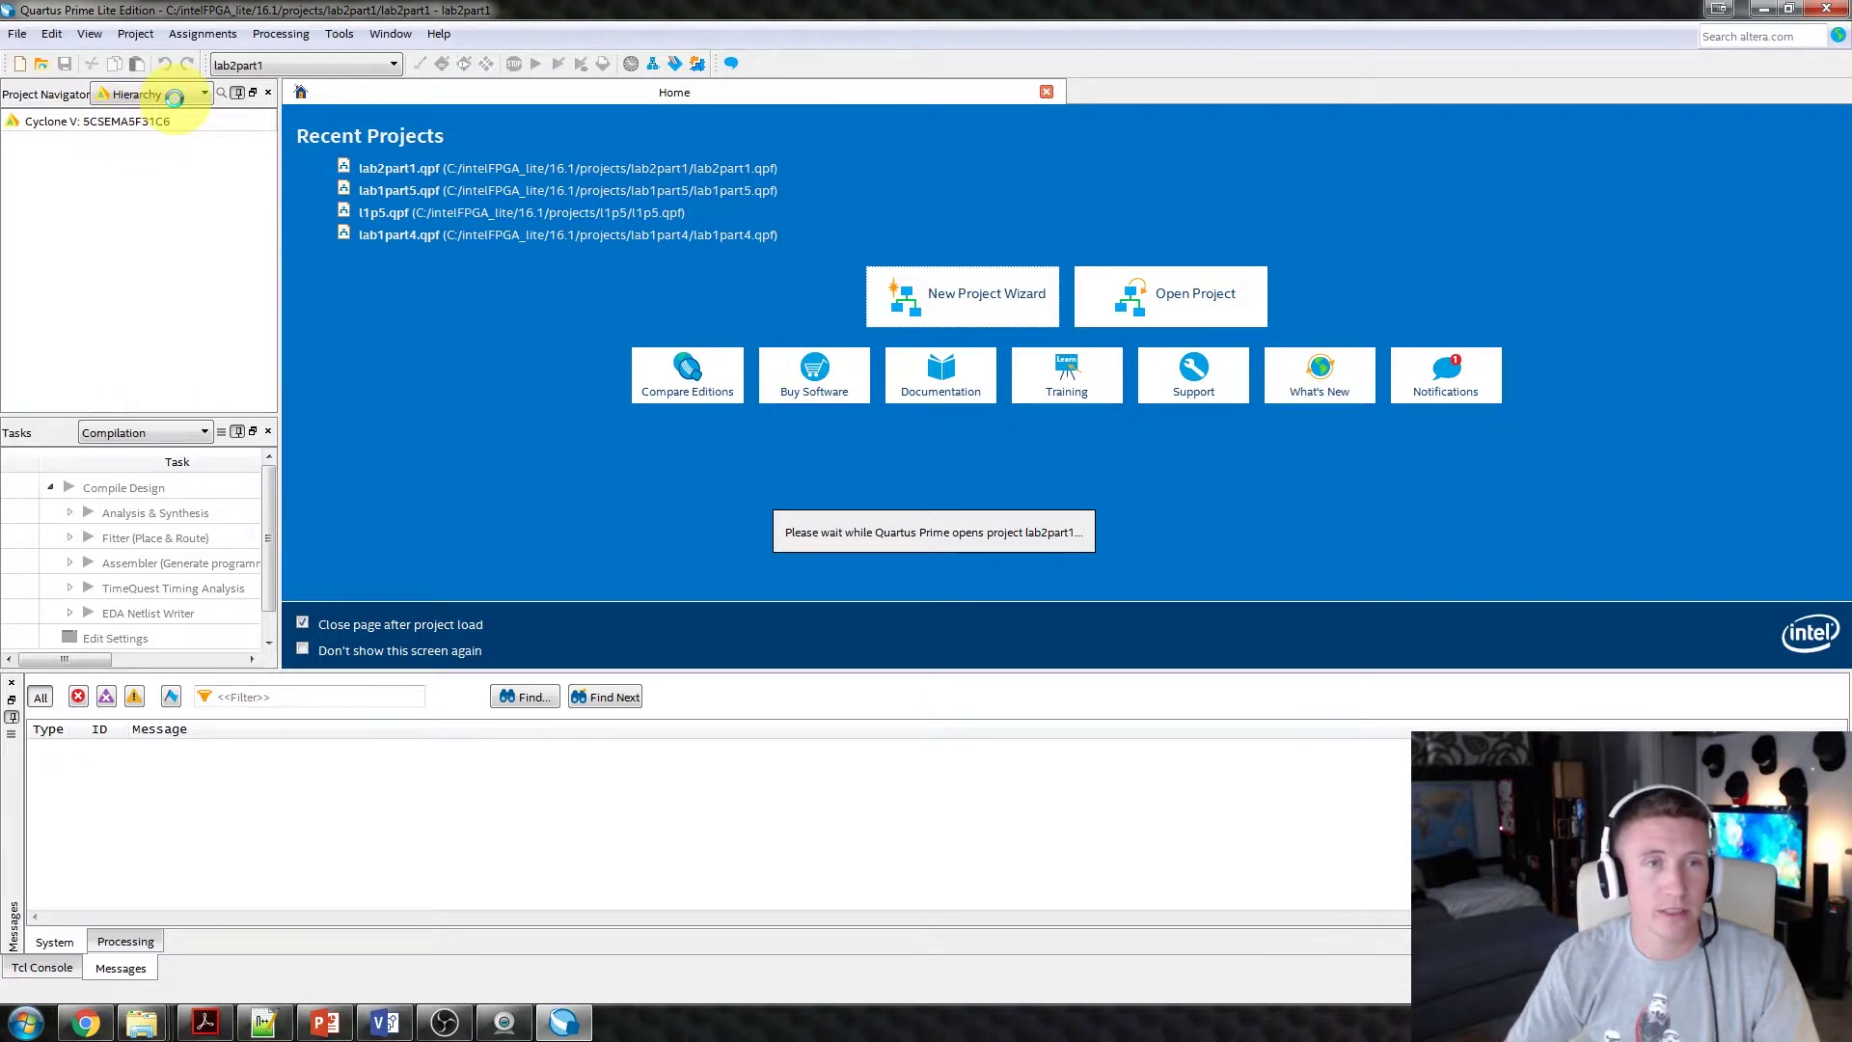
{"action": "left_click", "coordinate": [174, 98]}
Show Files in the Project Navigator and create a blank Verilog HDL file, Verilog1.v.
{"action": "left_click", "coordinate": [136, 131]}
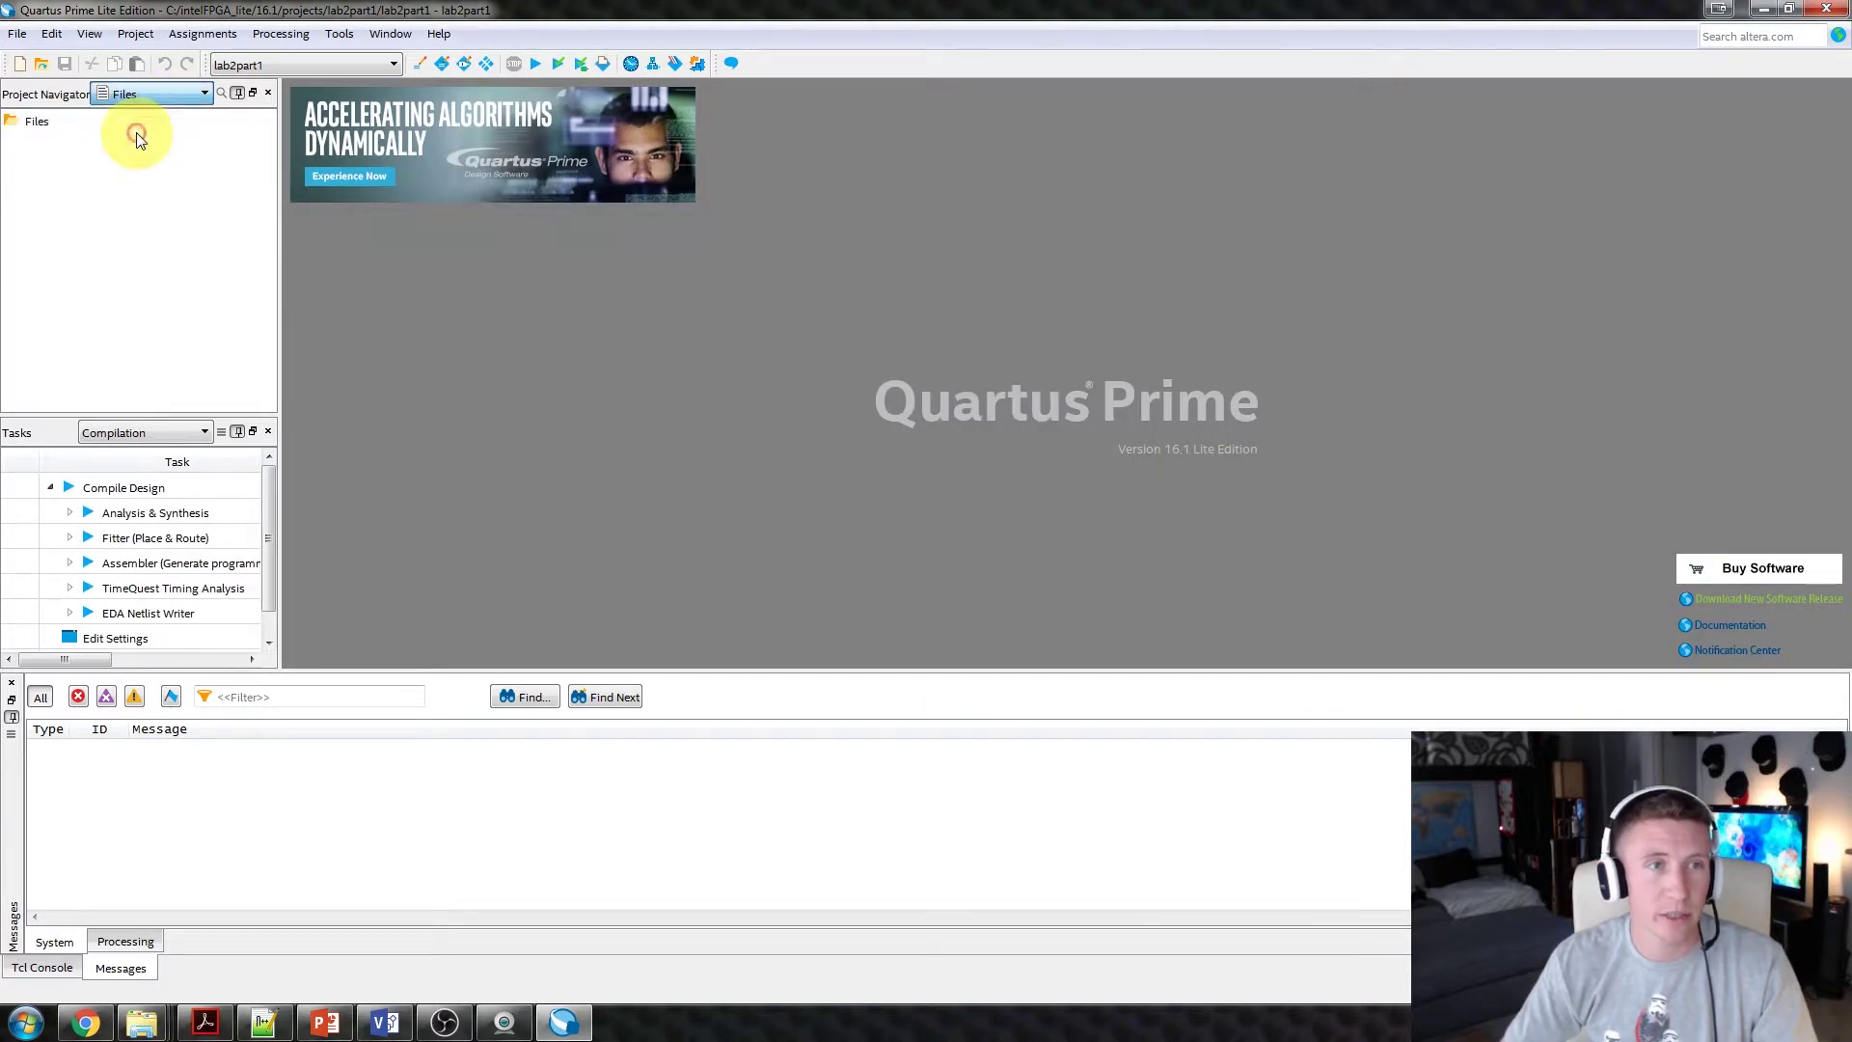
{"action": "left_click", "coordinate": [20, 64]}
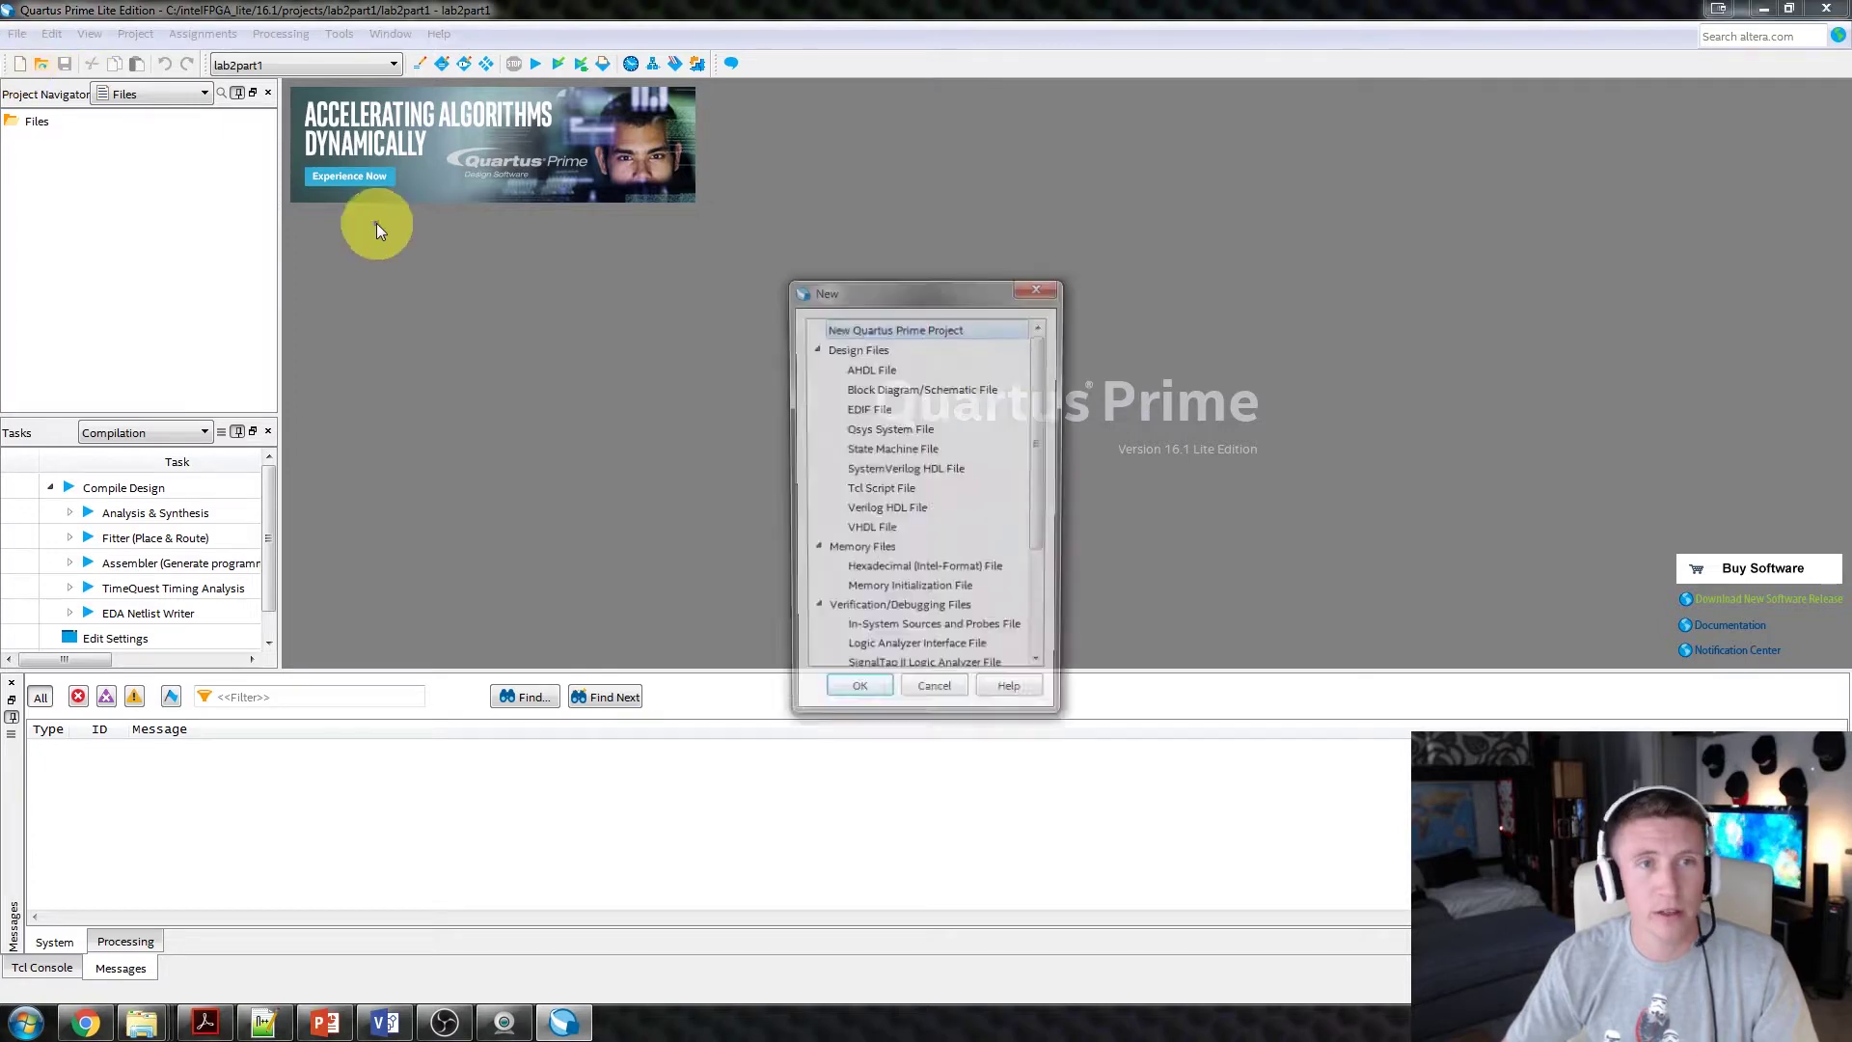
{"action": "left_click", "coordinate": [878, 509]}
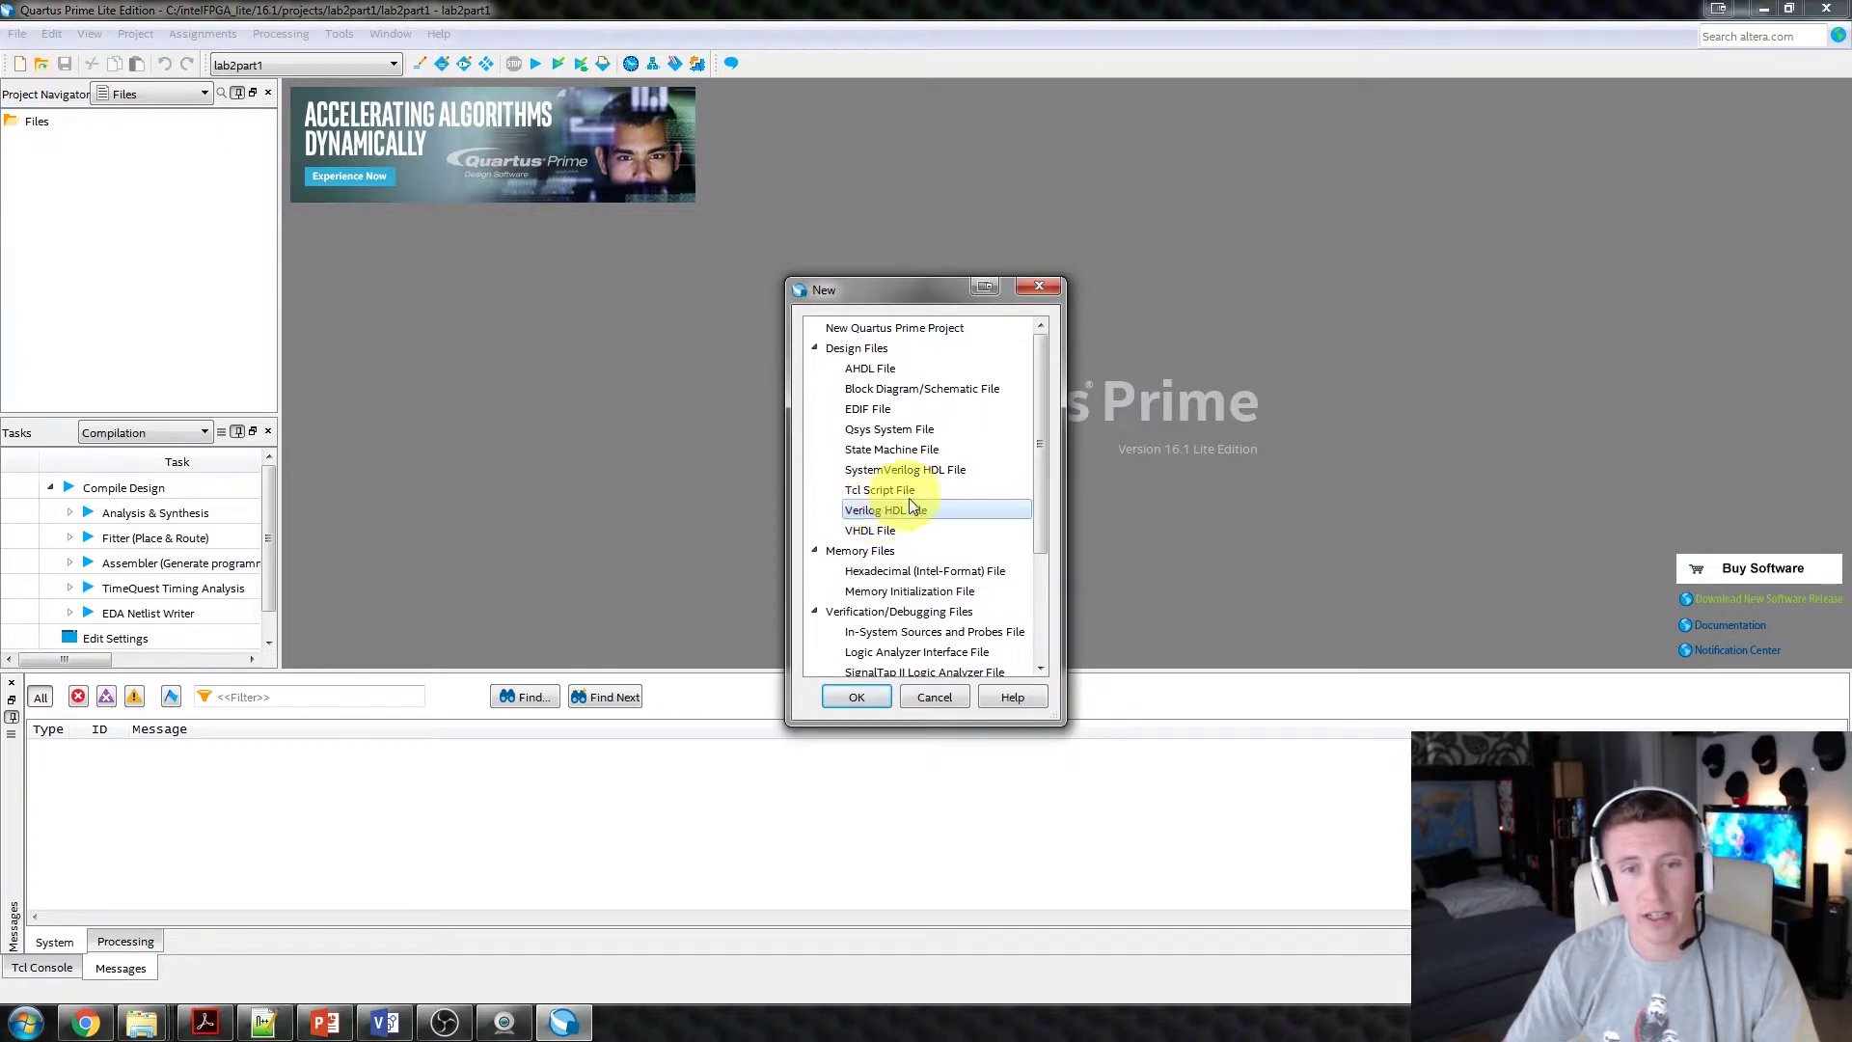
{"action": "left_click", "coordinate": [857, 696]}
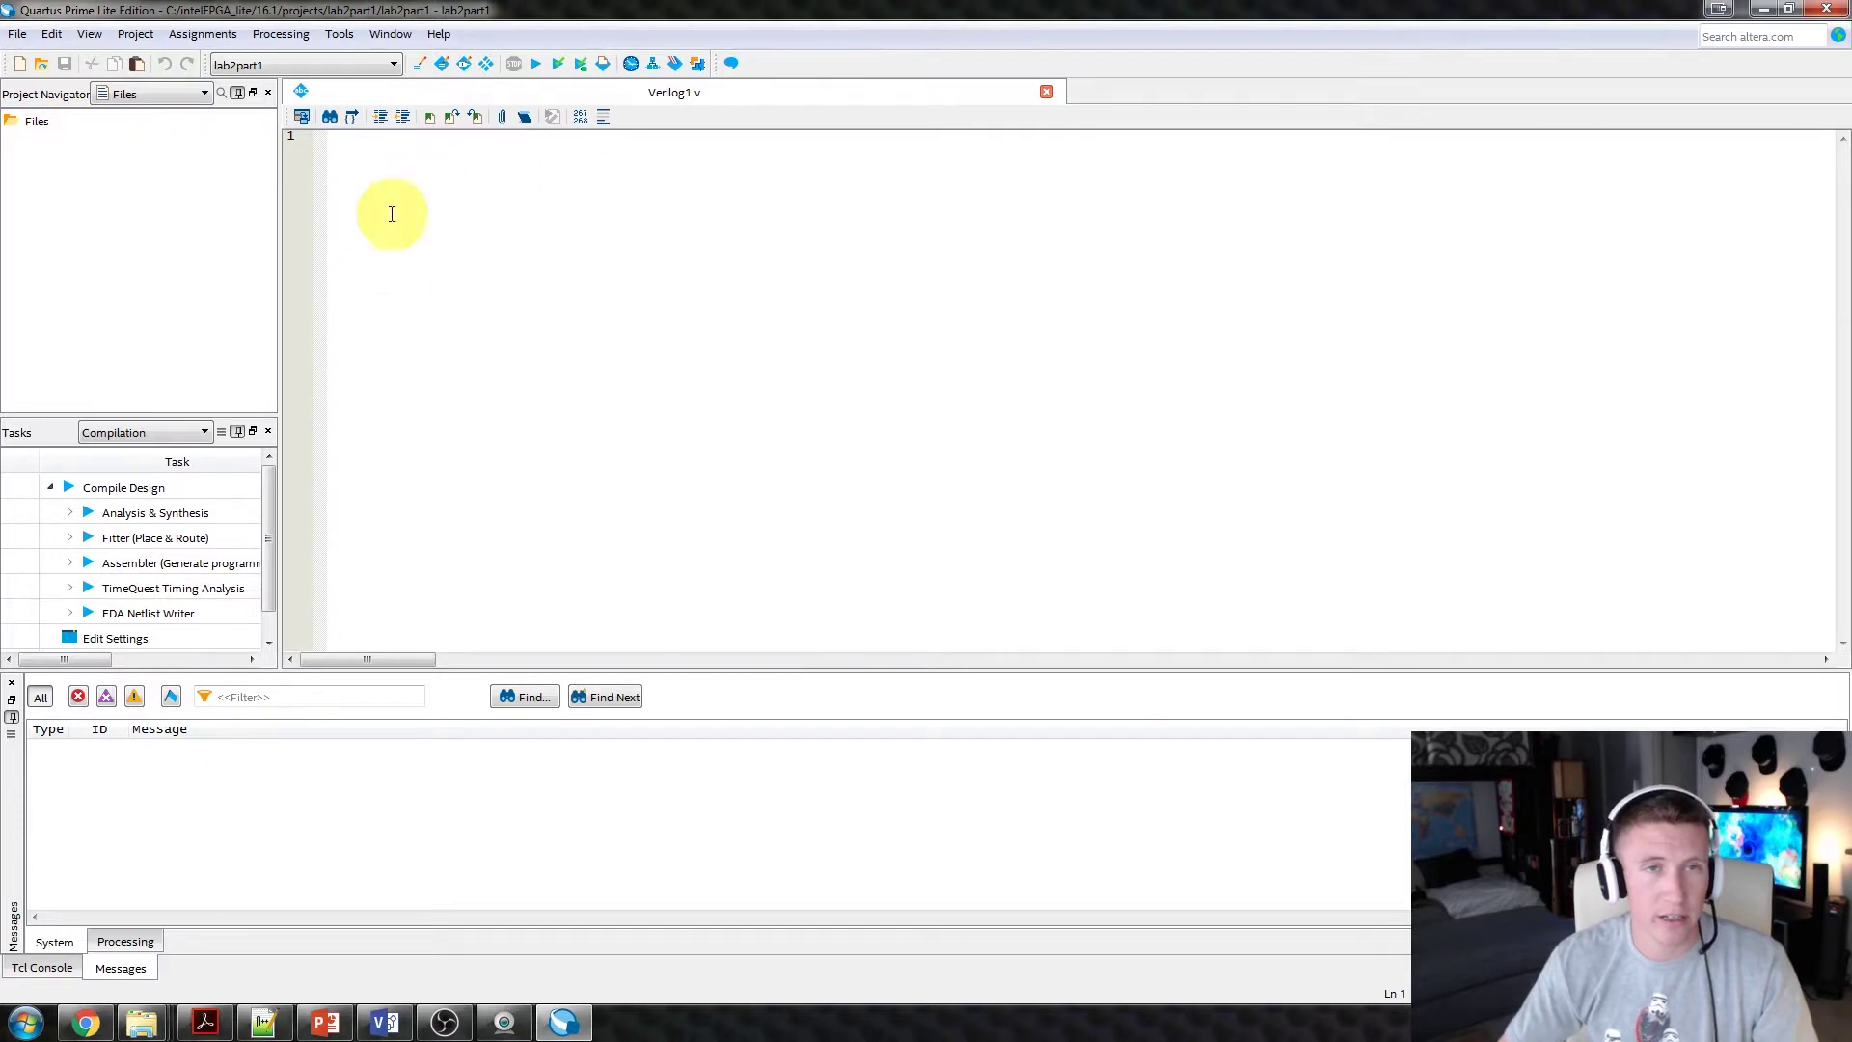
{"action": "left_click", "coordinate": [271, 1024]}
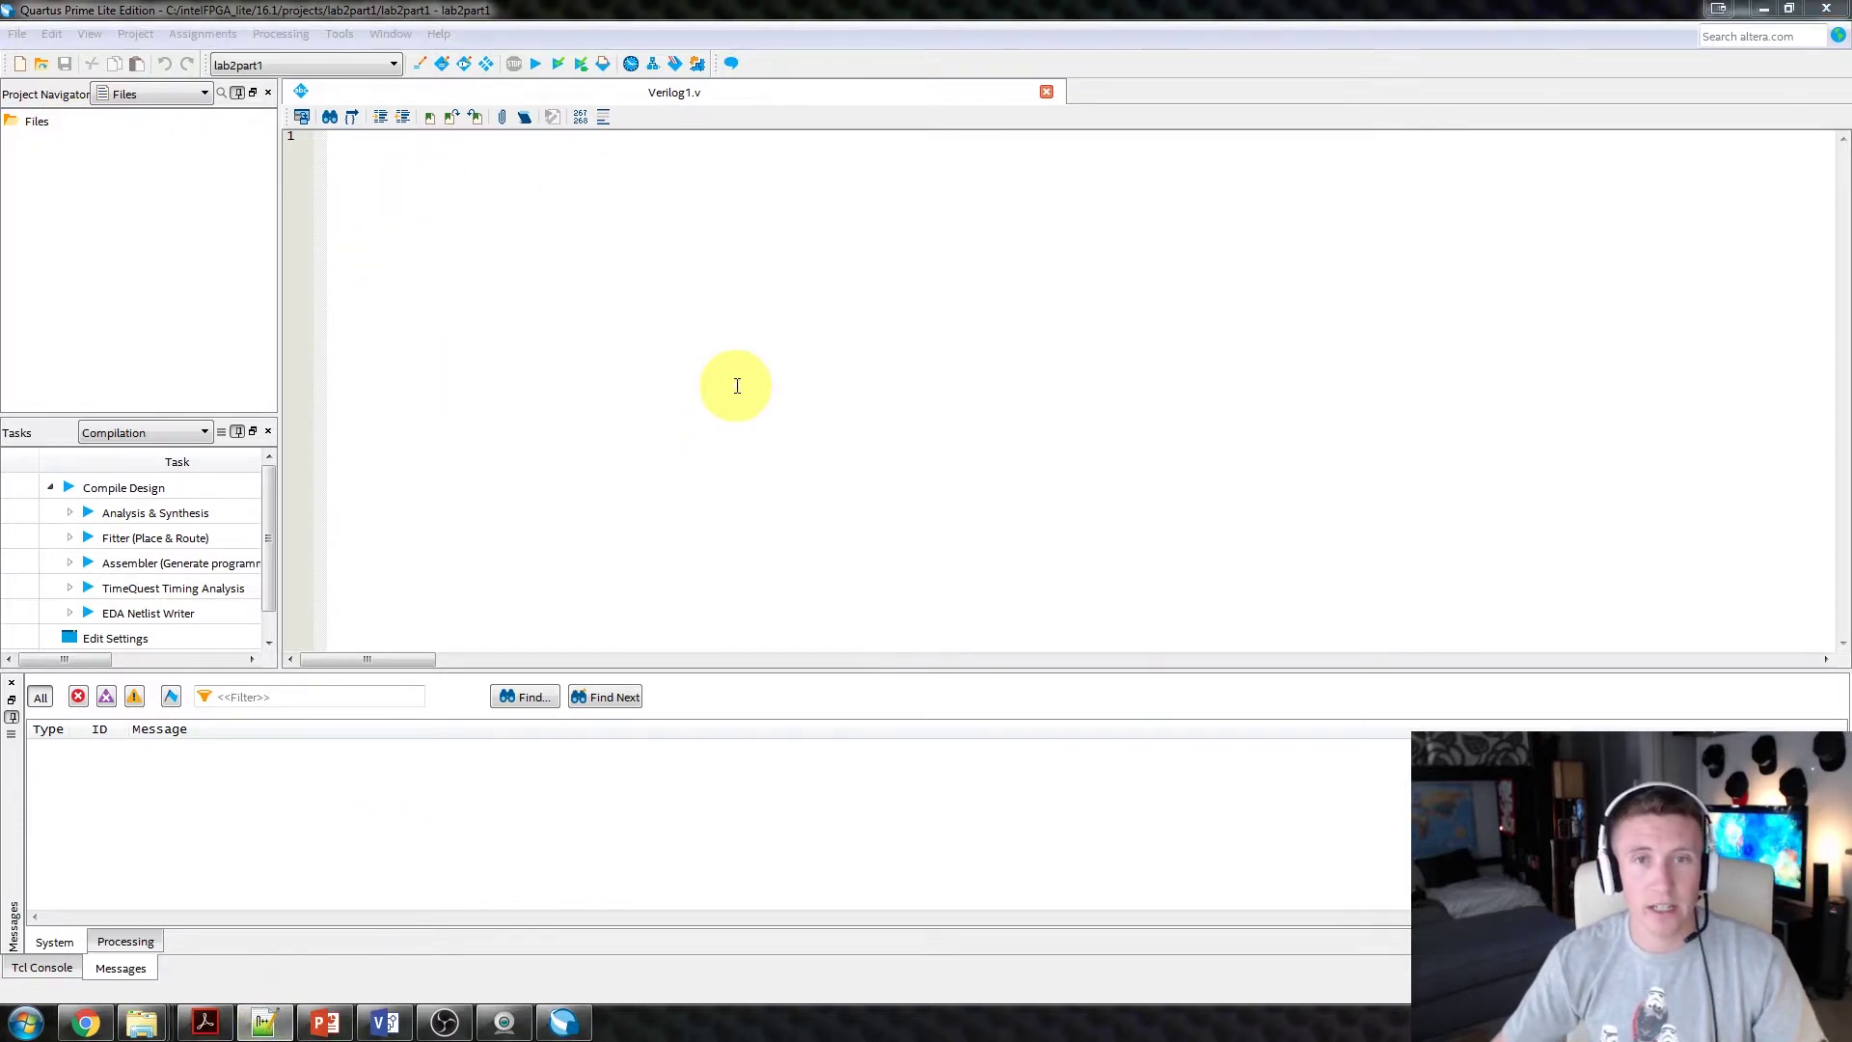
Copy the full 64-line lab2part1 code from Notepad++ and paste it into Verilog1.v.
{"action": "key", "text": "ctrl+a"}
{"action": "key", "text": "ctrl+c"}
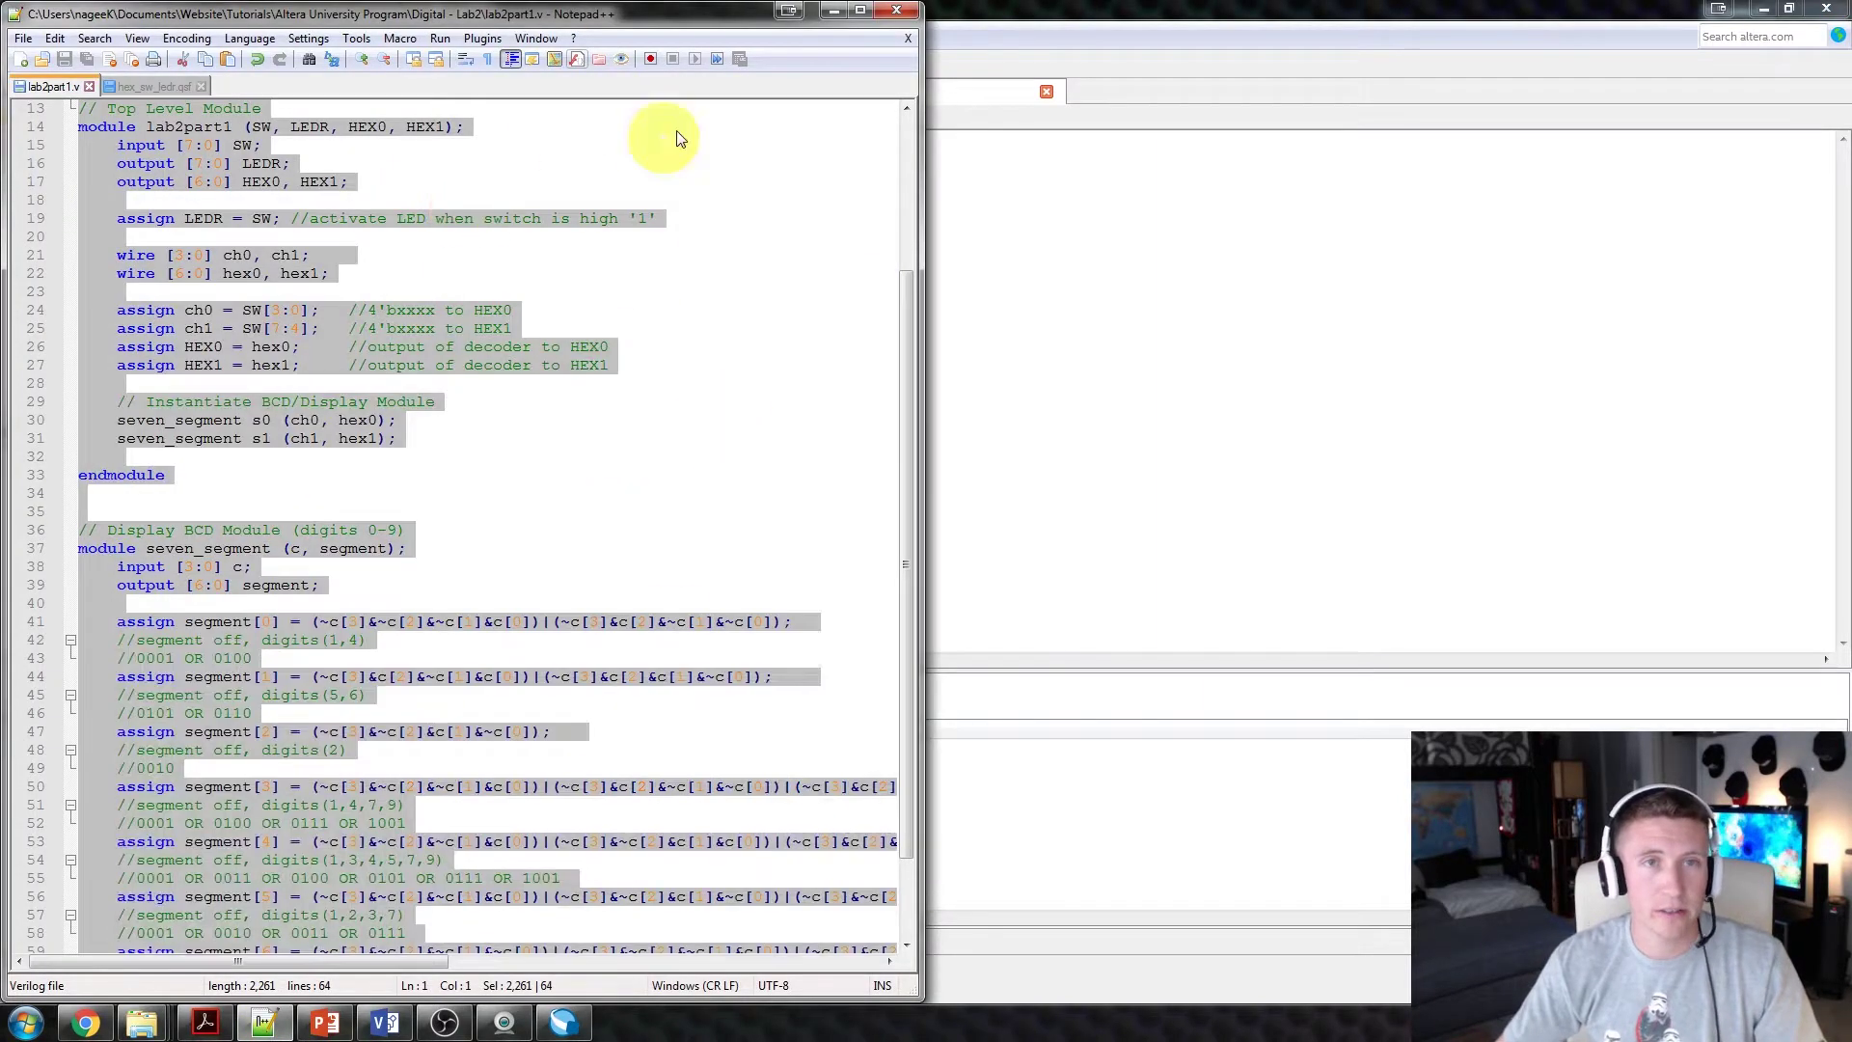
{"action": "left_click", "coordinate": [833, 10]}
{"action": "key", "text": "ctrl+v"}
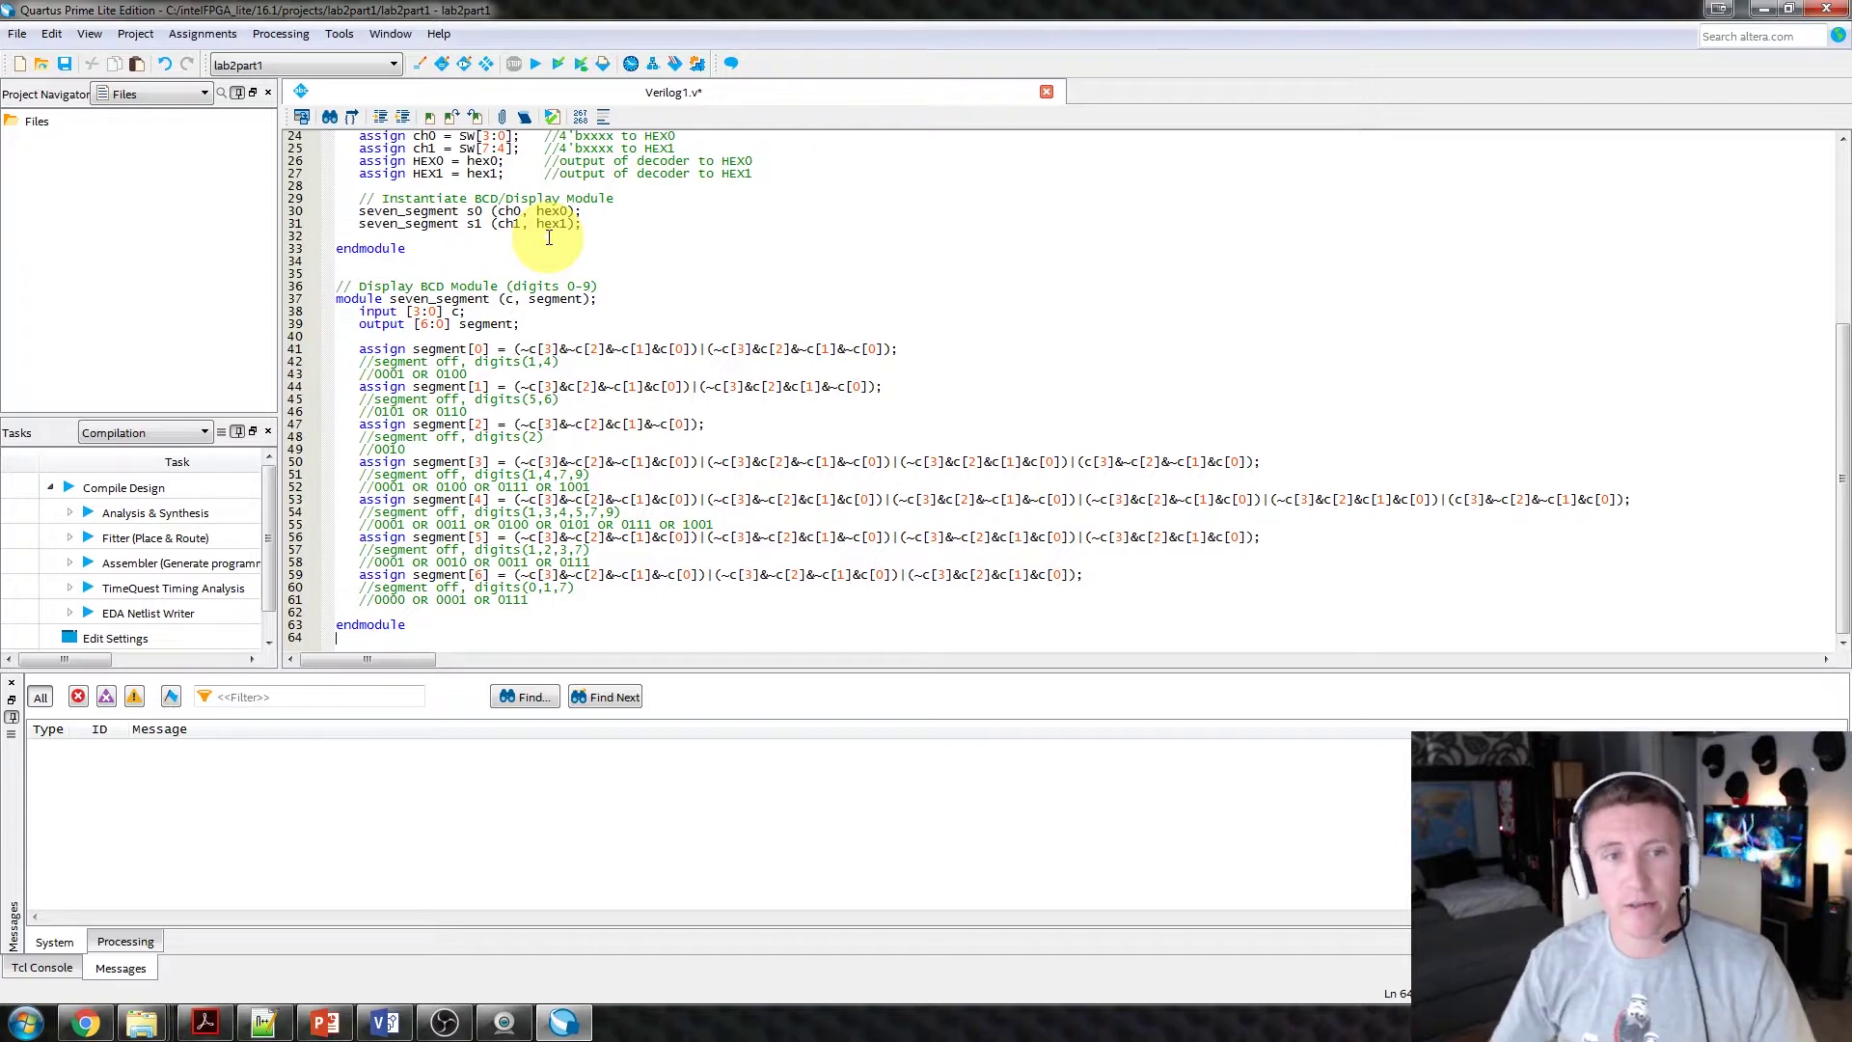
{"action": "scroll", "coordinate": [591, 366], "scroll_direction": "up", "scroll_amount": 8}
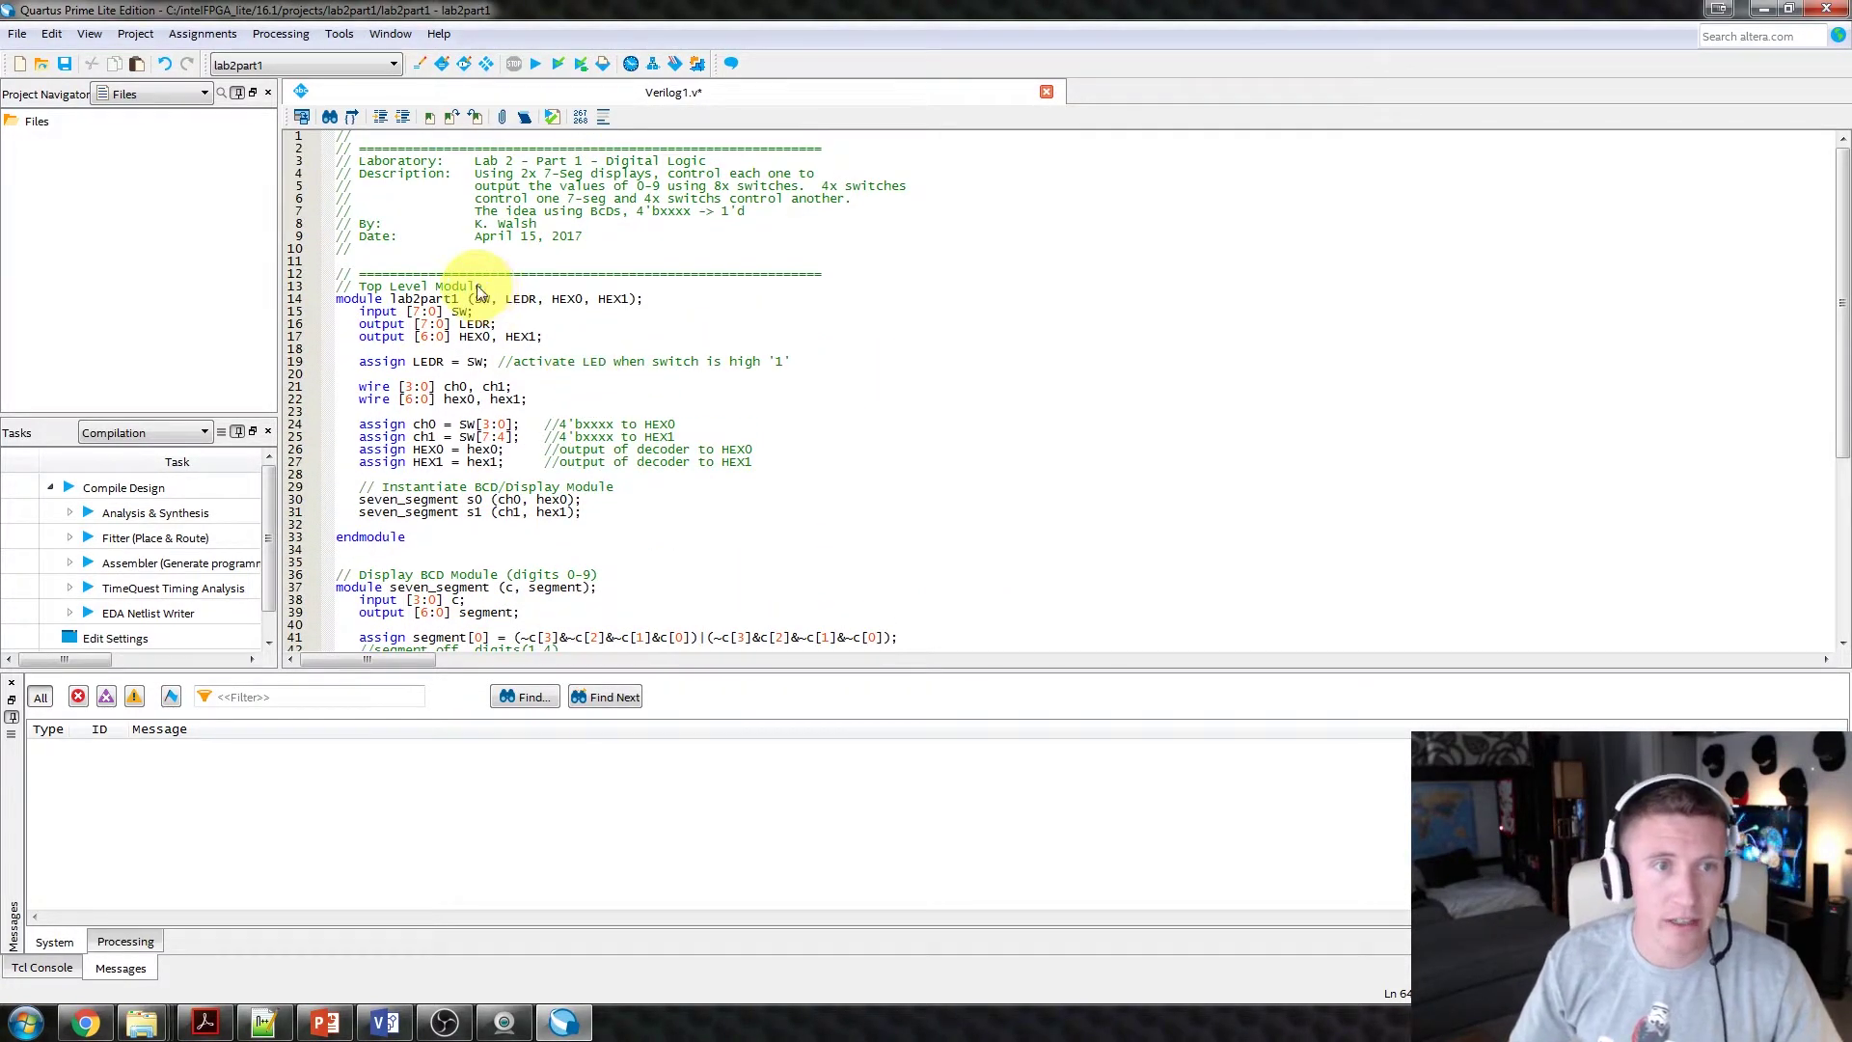
Save the Verilog file as lab2part1.v in the project folder.
{"action": "left_click", "coordinate": [62, 65]}
{"action": "type", "text": "lab2part1"}
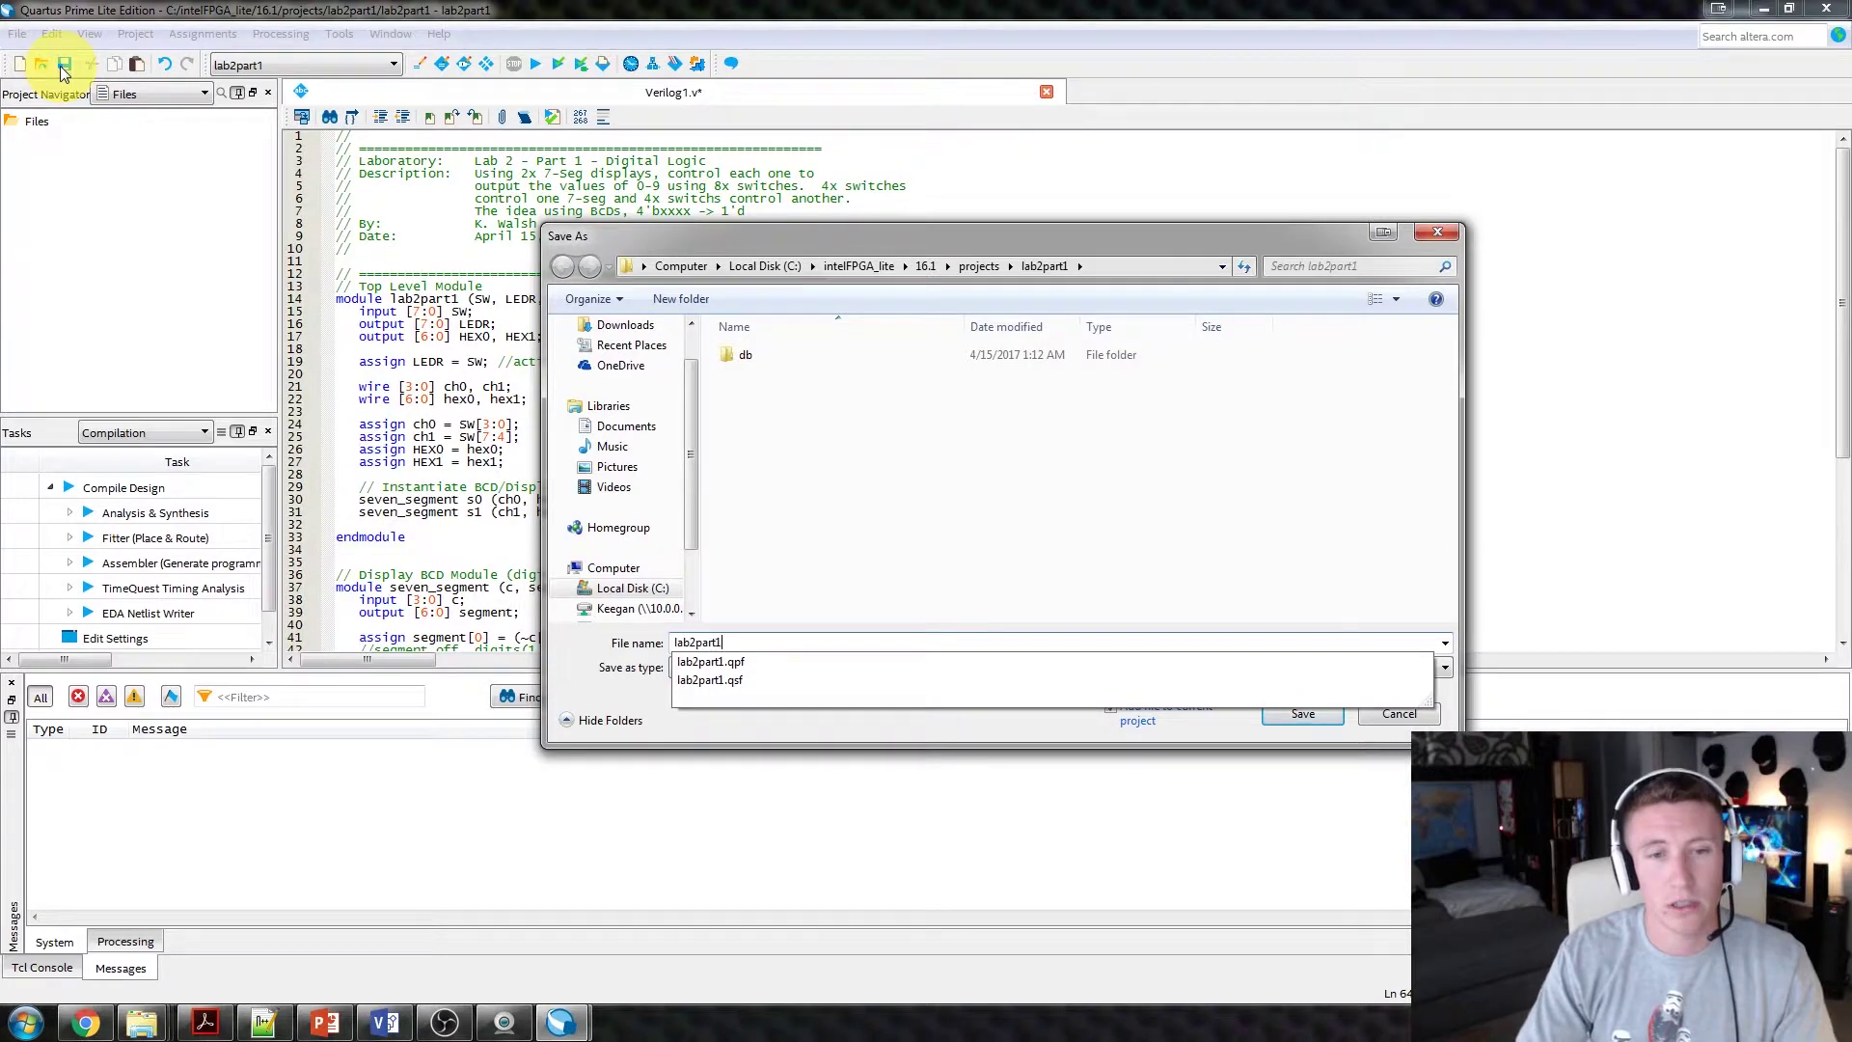
{"action": "key", "text": "Return"}
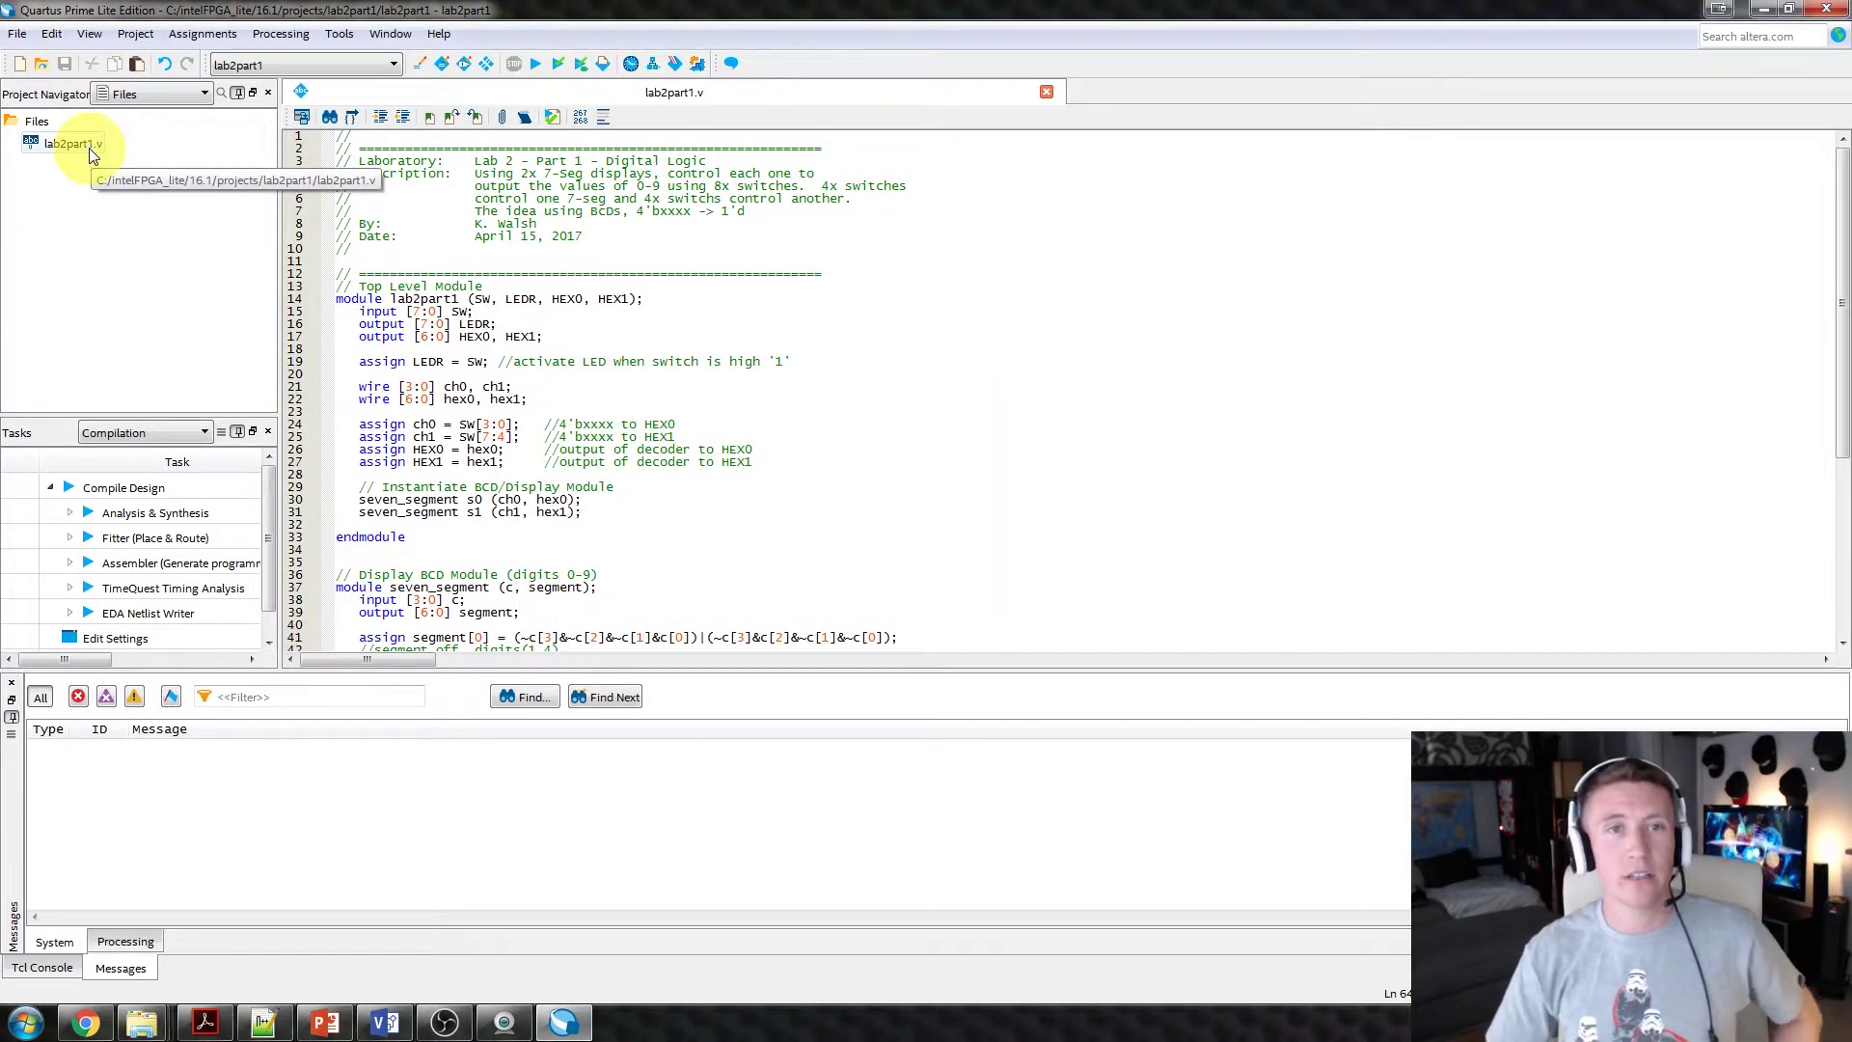
{"action": "left_click", "coordinate": [443, 62]}
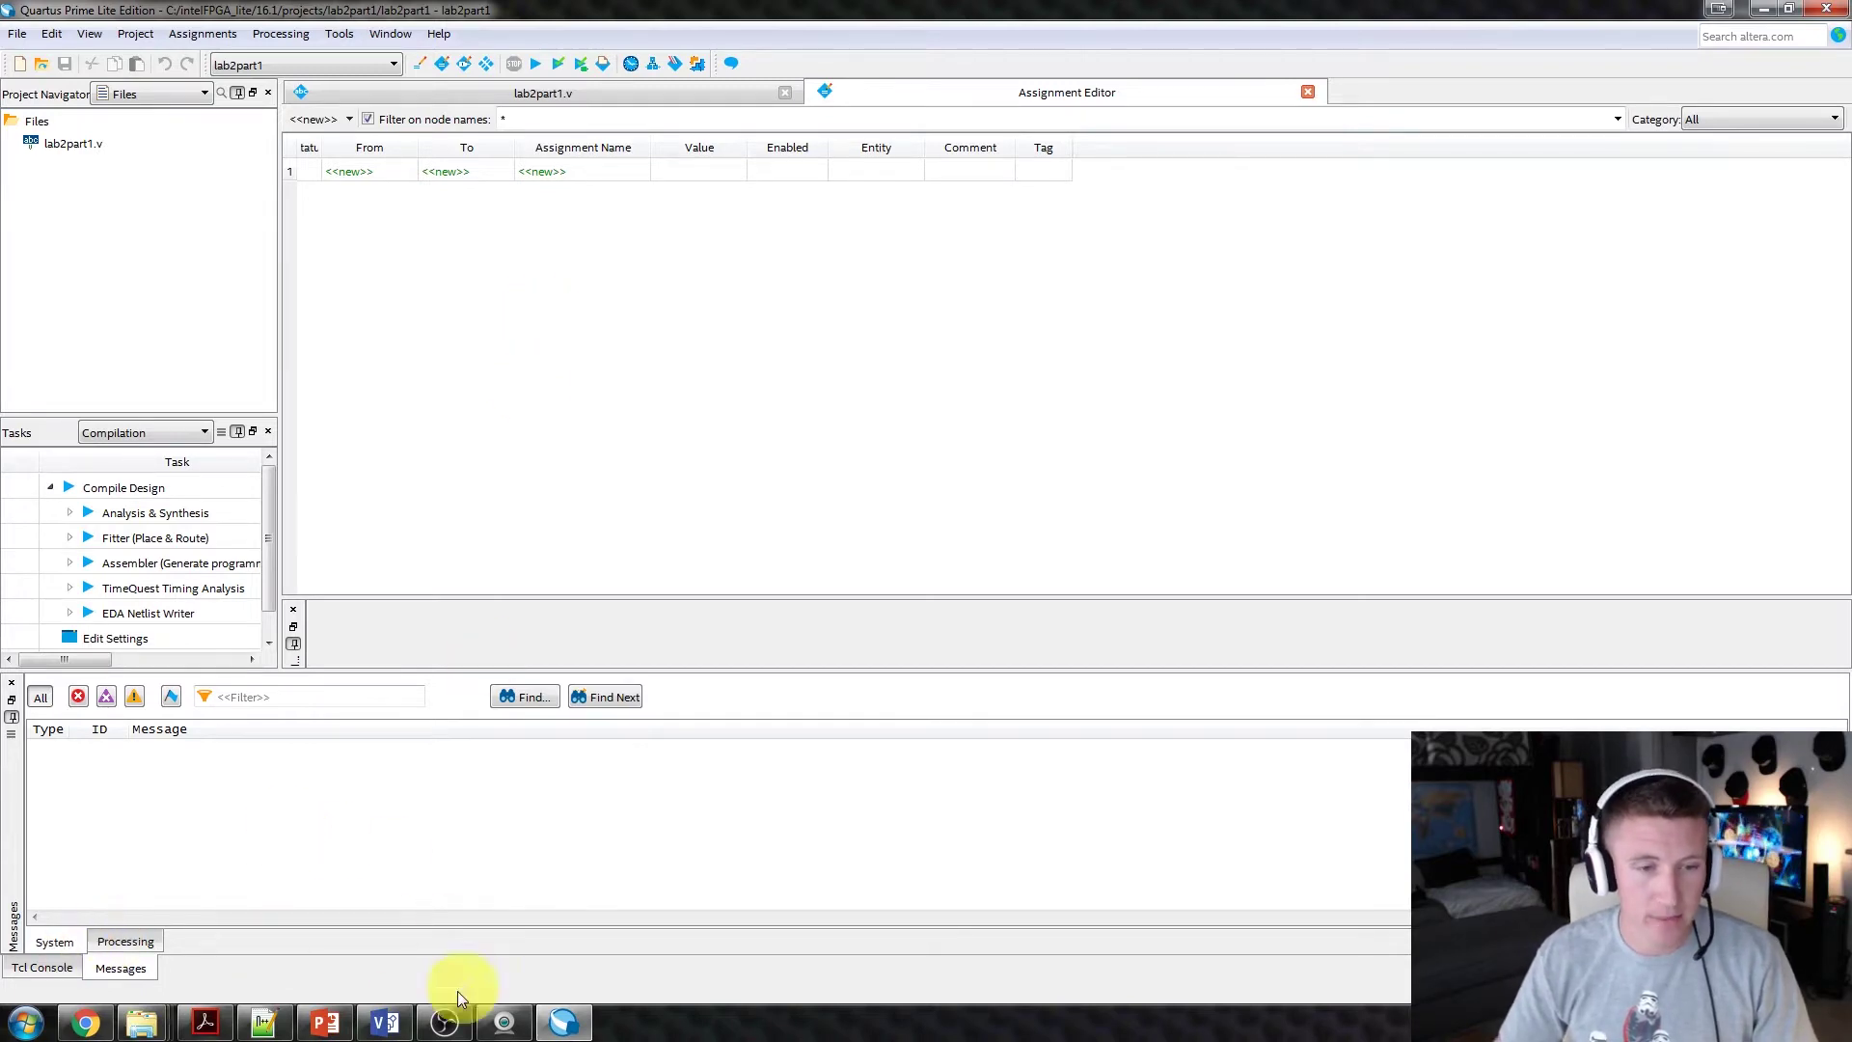
Run the hex_sw_ledr.qsf pin assignments in the Tcl Console to assign SW, LEDR and HEX pins.
{"action": "left_click", "coordinate": [263, 1021]}
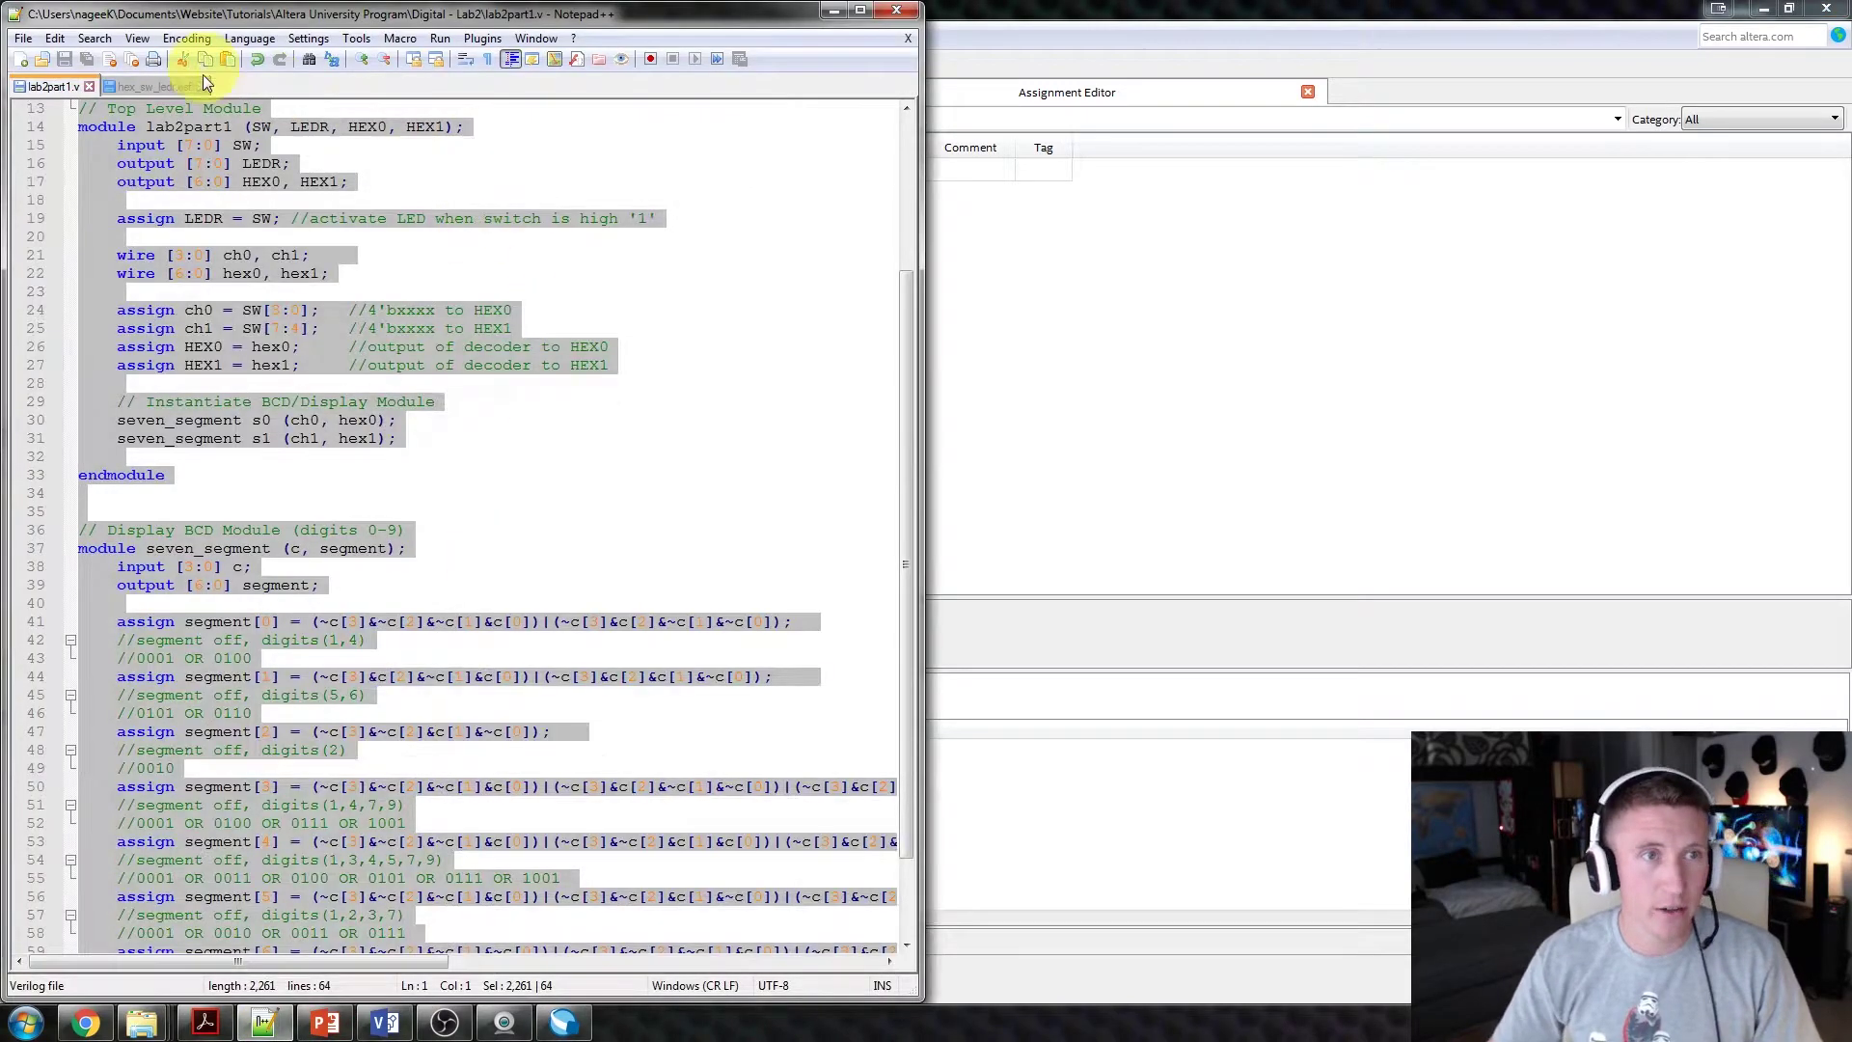
{"action": "left_click", "coordinate": [141, 81]}
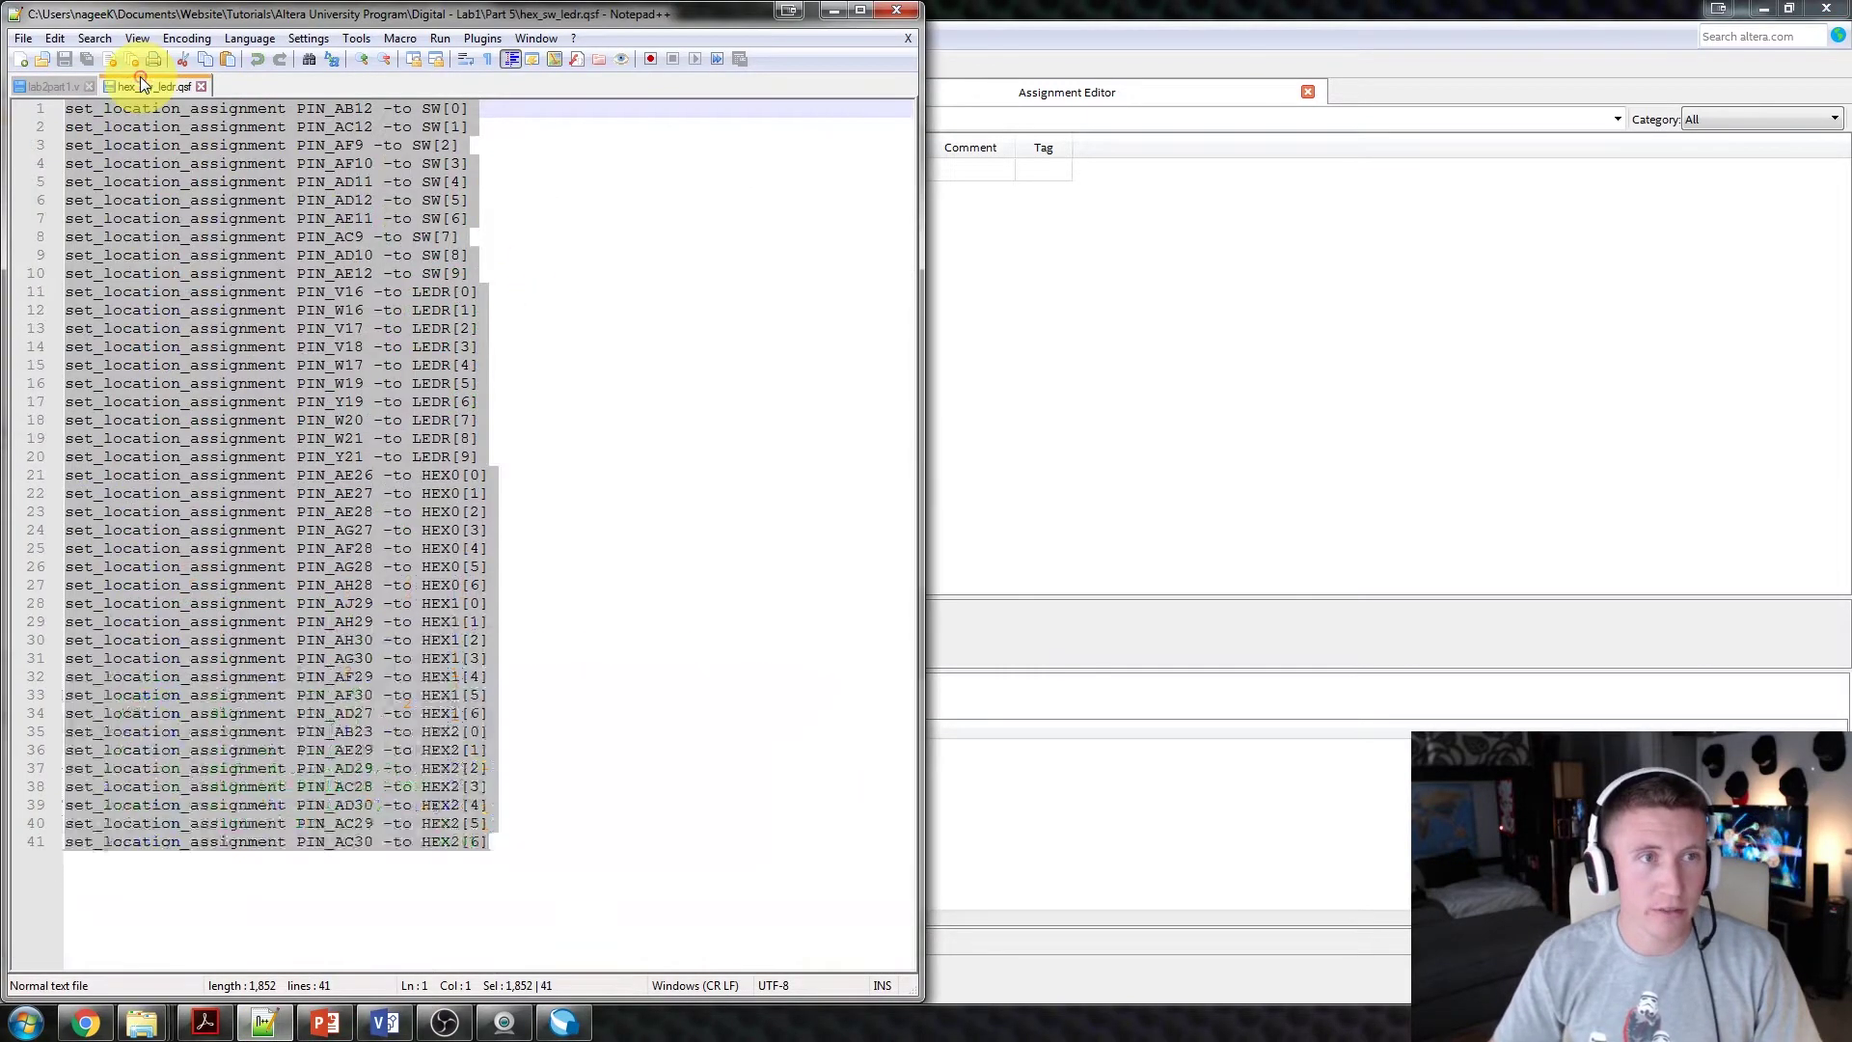
{"action": "left_click", "coordinate": [831, 16]}
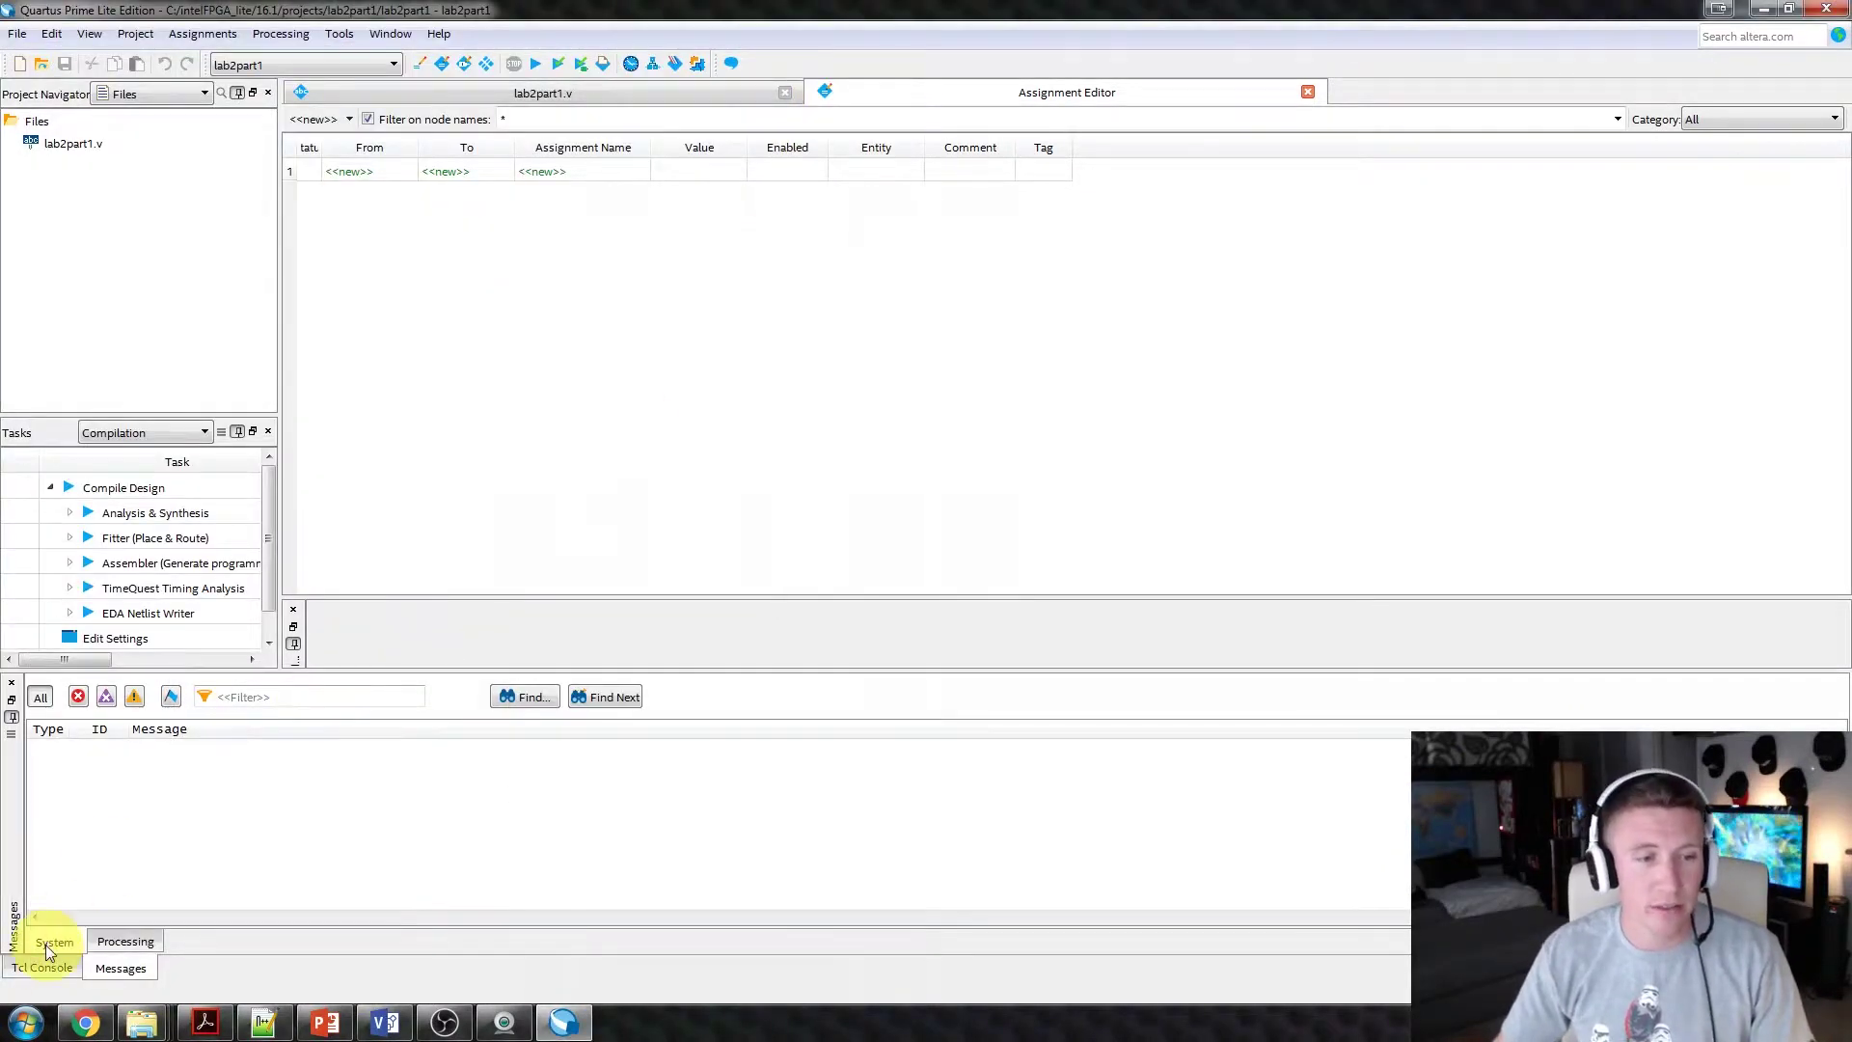
{"action": "left_click", "coordinate": [42, 967]}
{"action": "double_click", "coordinate": [77, 703]}
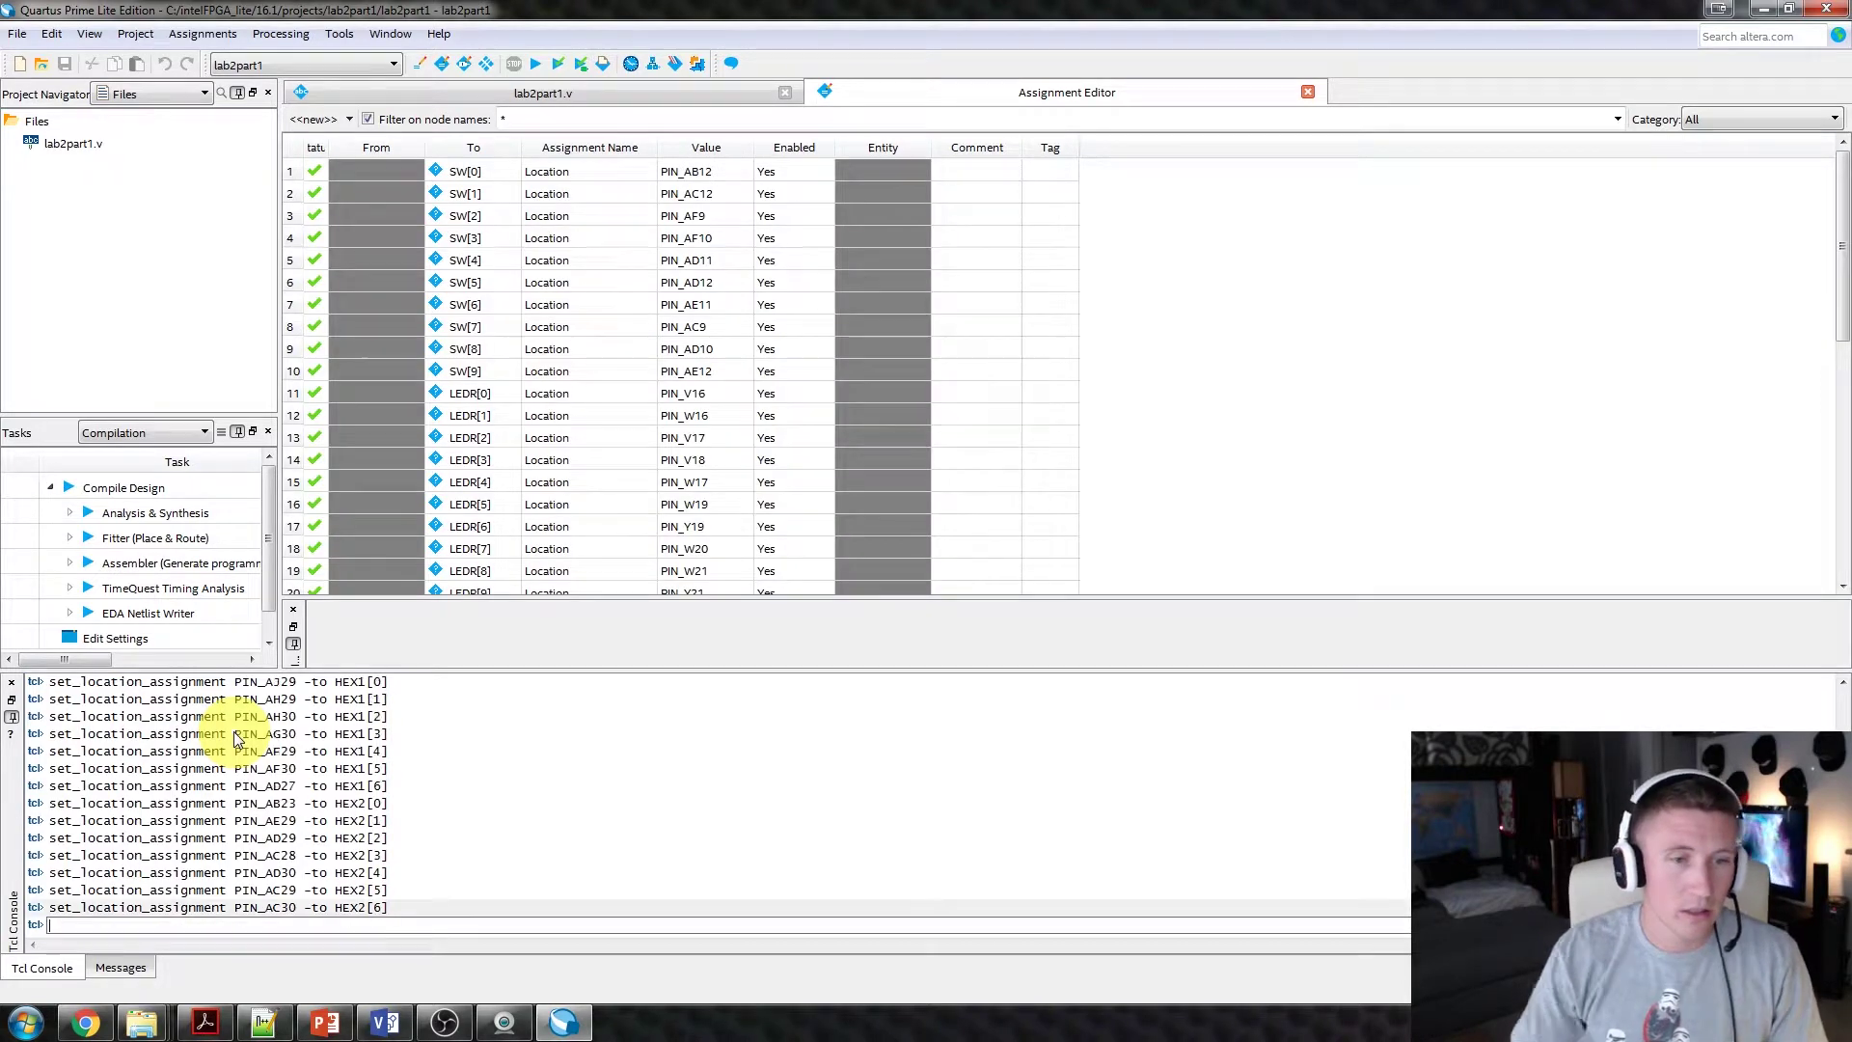
{"action": "left_click", "coordinate": [89, 33]}
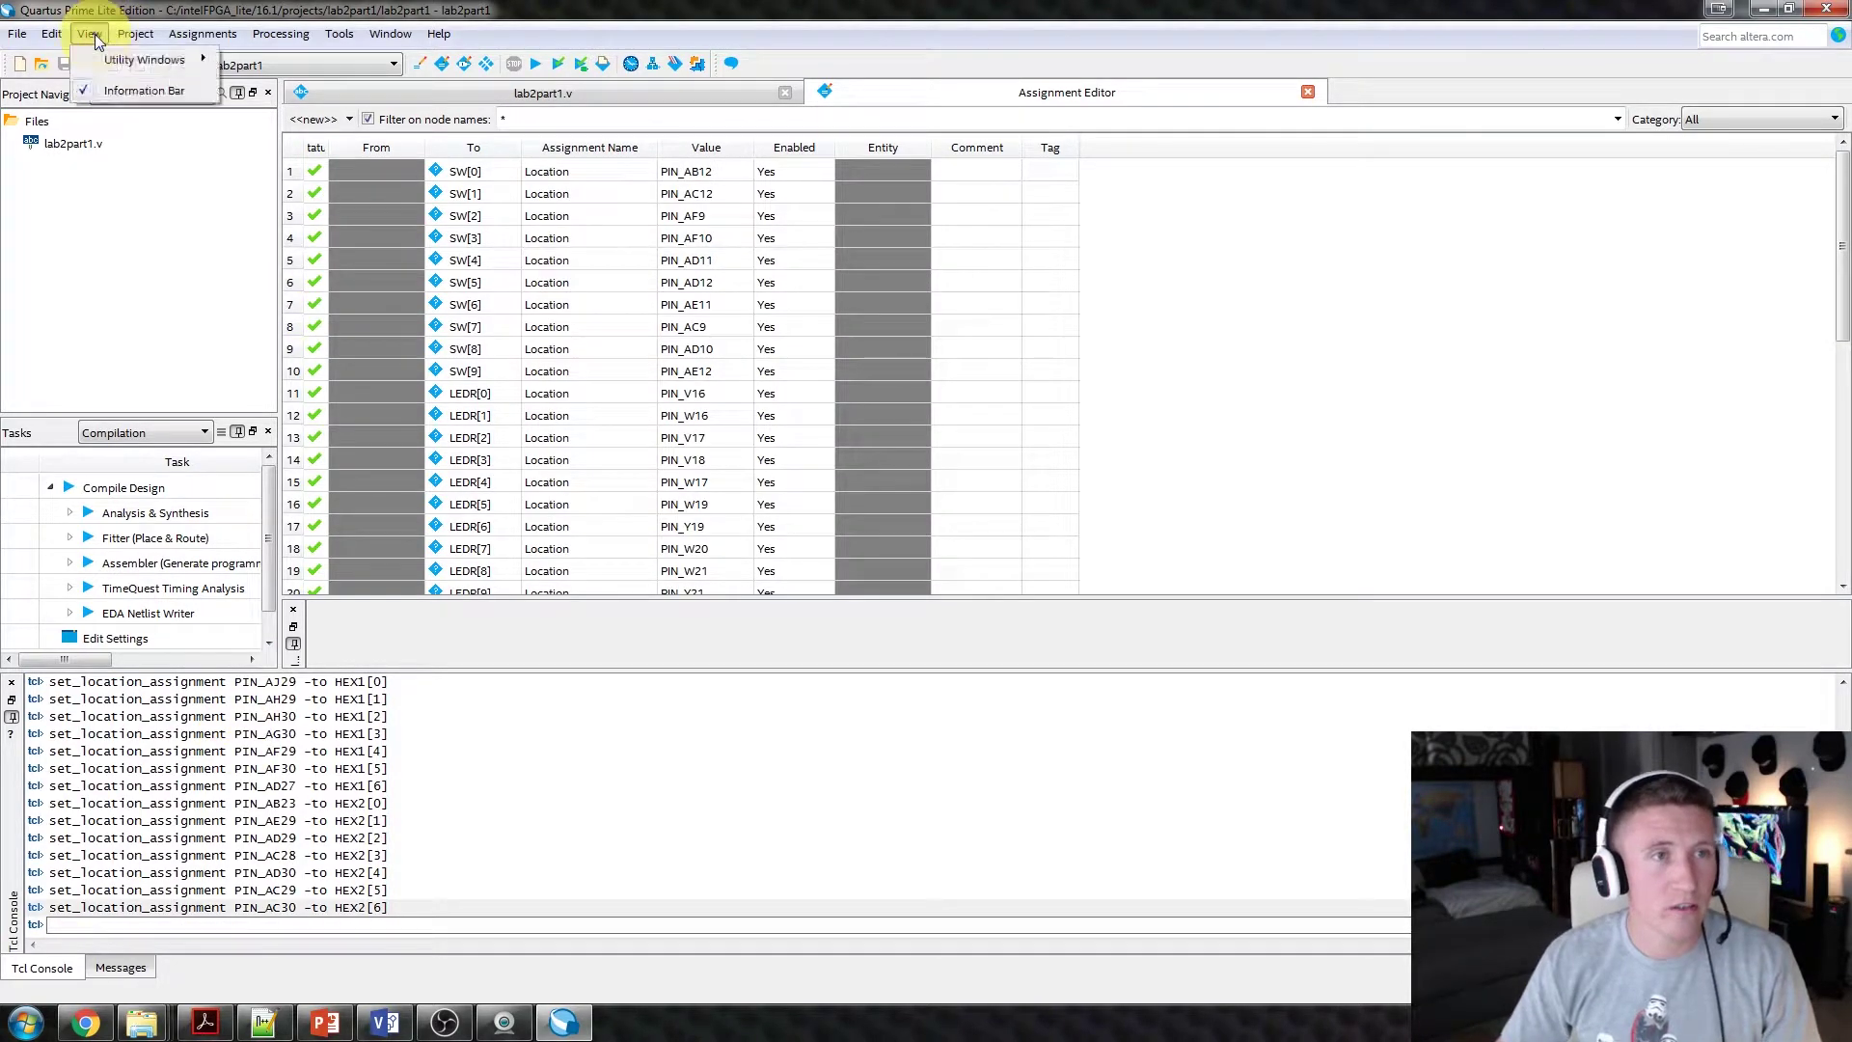
{"action": "mouse_move", "coordinate": [154, 60]}
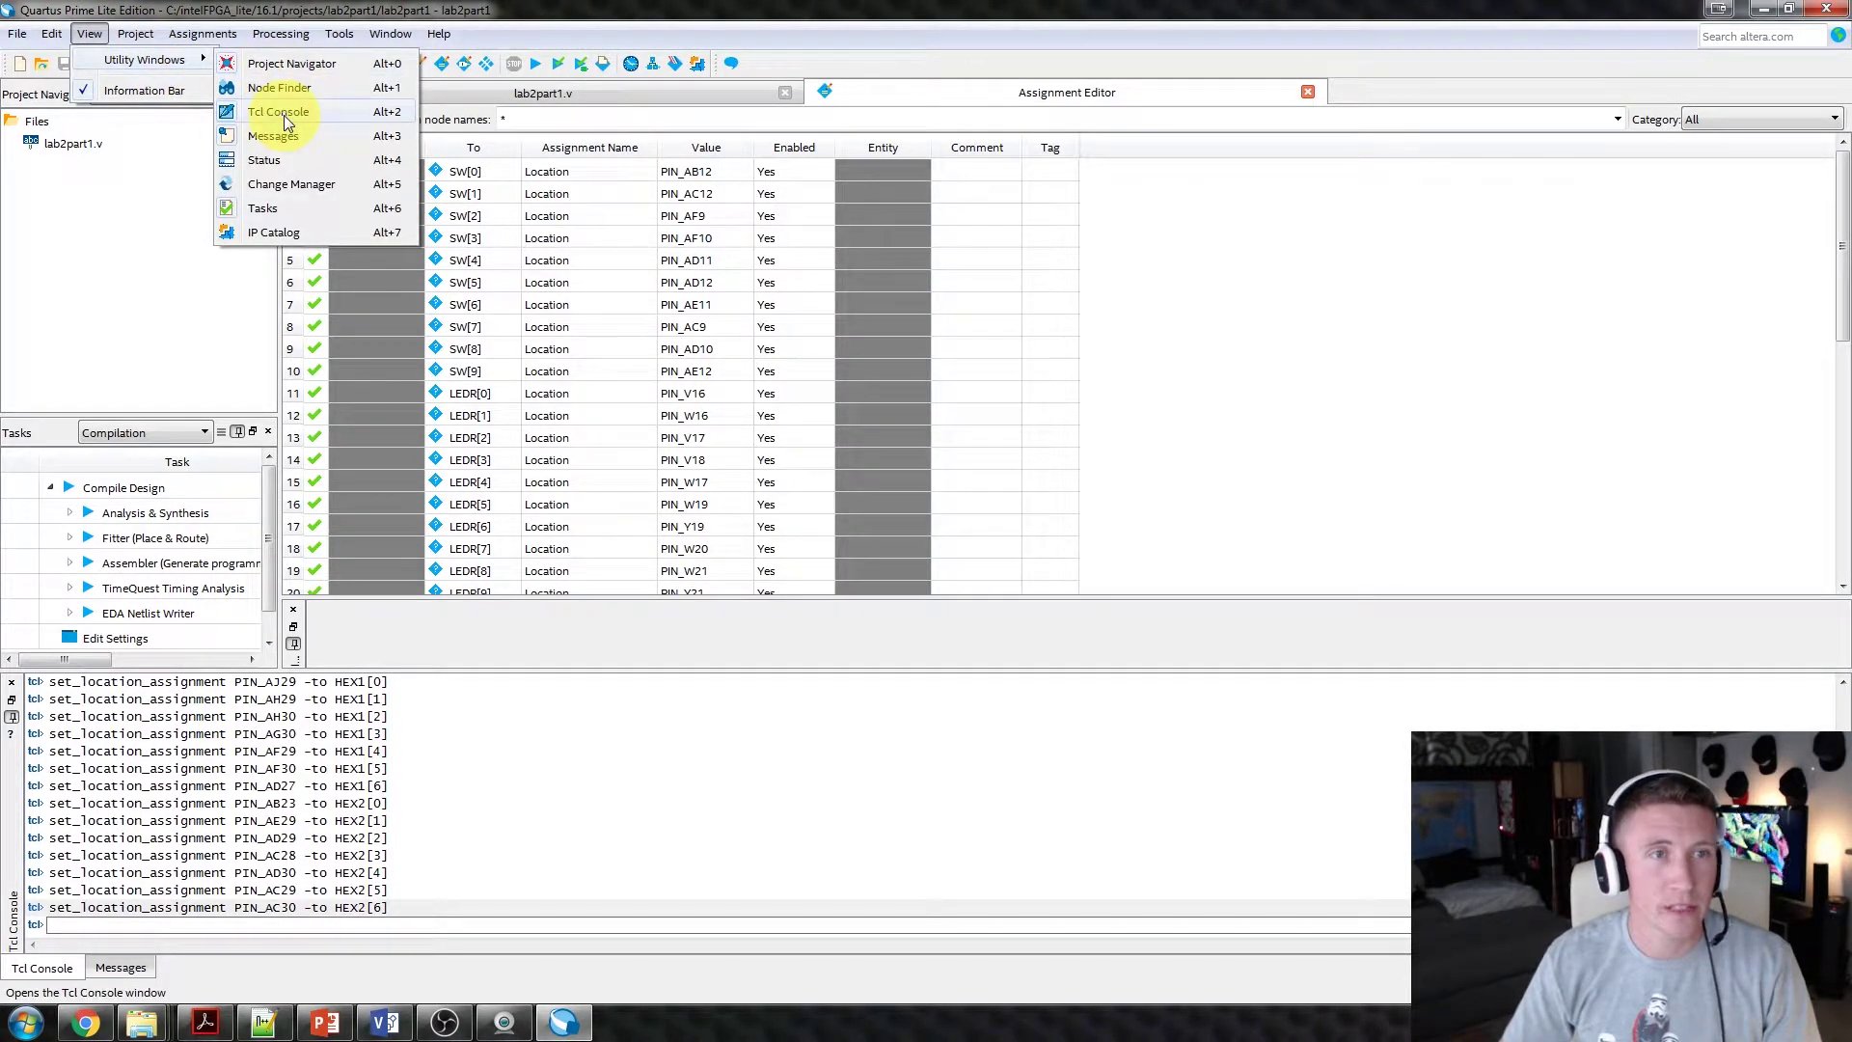
{"action": "left_click", "coordinate": [591, 787]}
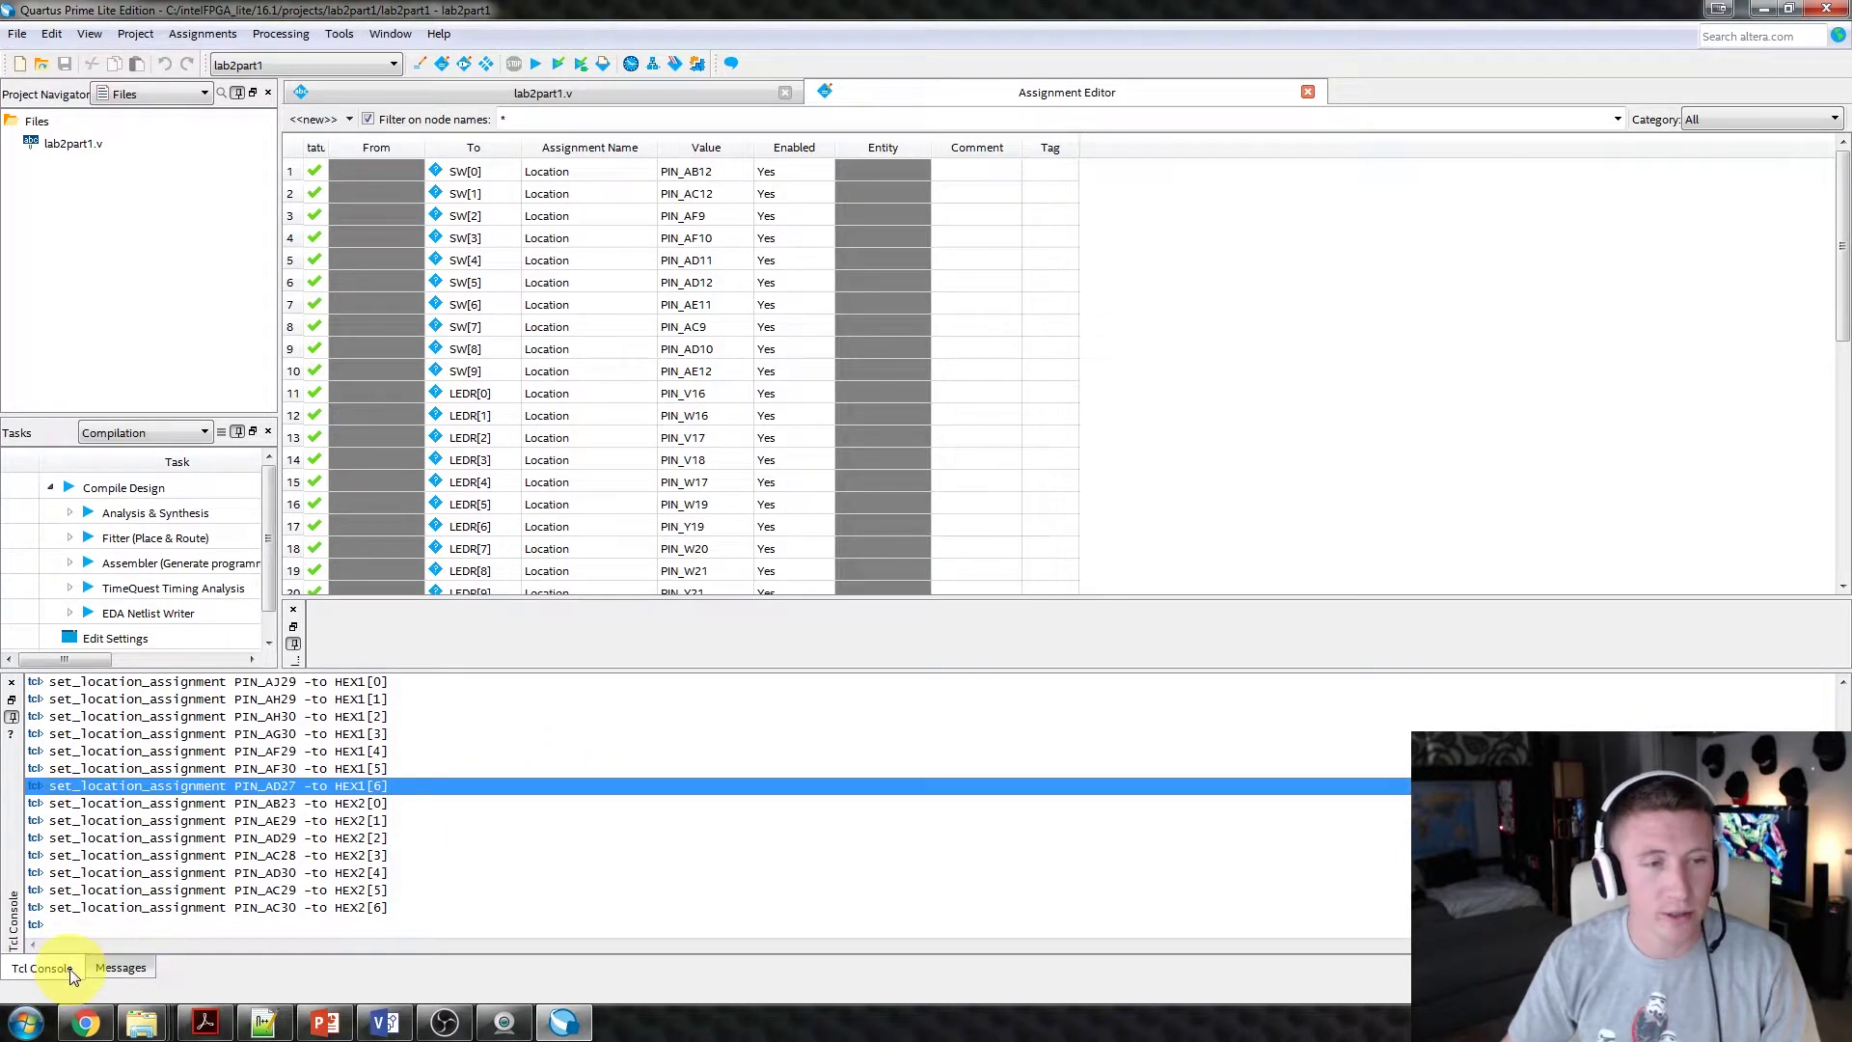
{"action": "left_click", "coordinate": [135, 964]}
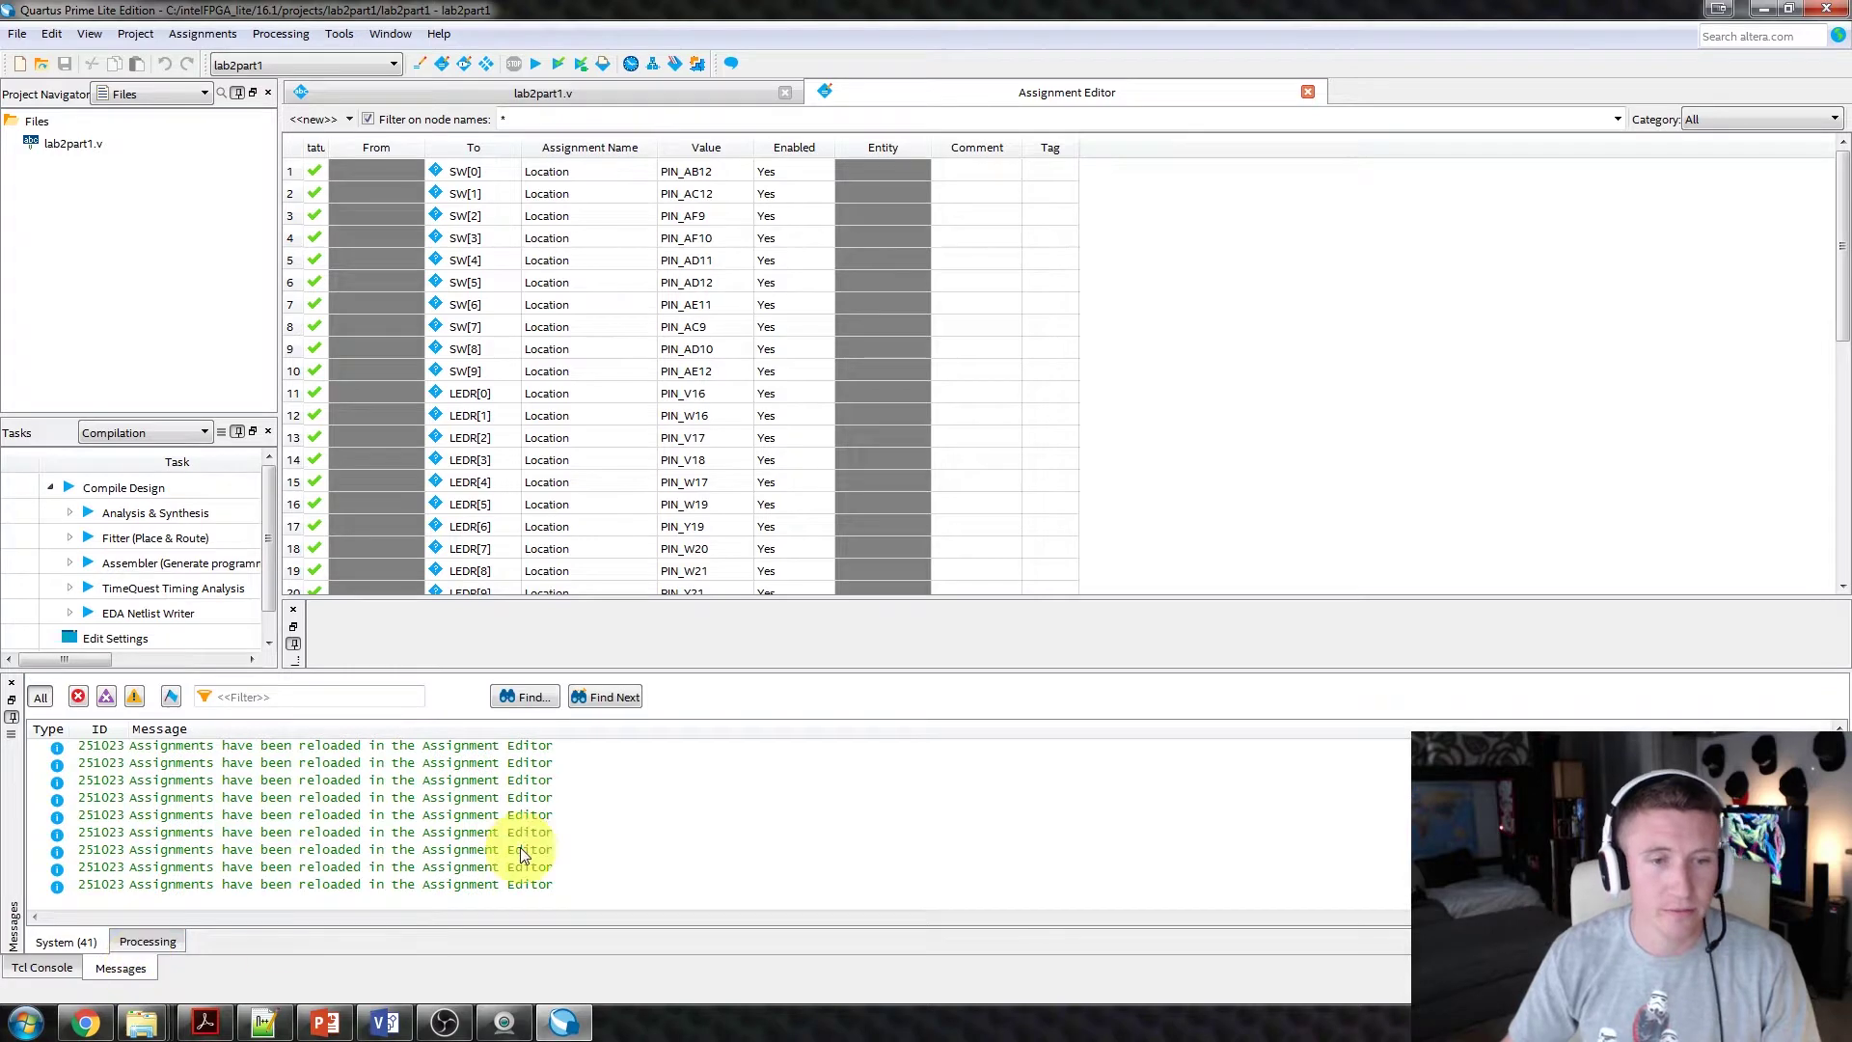
Compile lab2part1, finishing with 0 errors, 26 warnings and 30 of 457 pins used.
{"action": "left_click", "coordinate": [495, 97]}
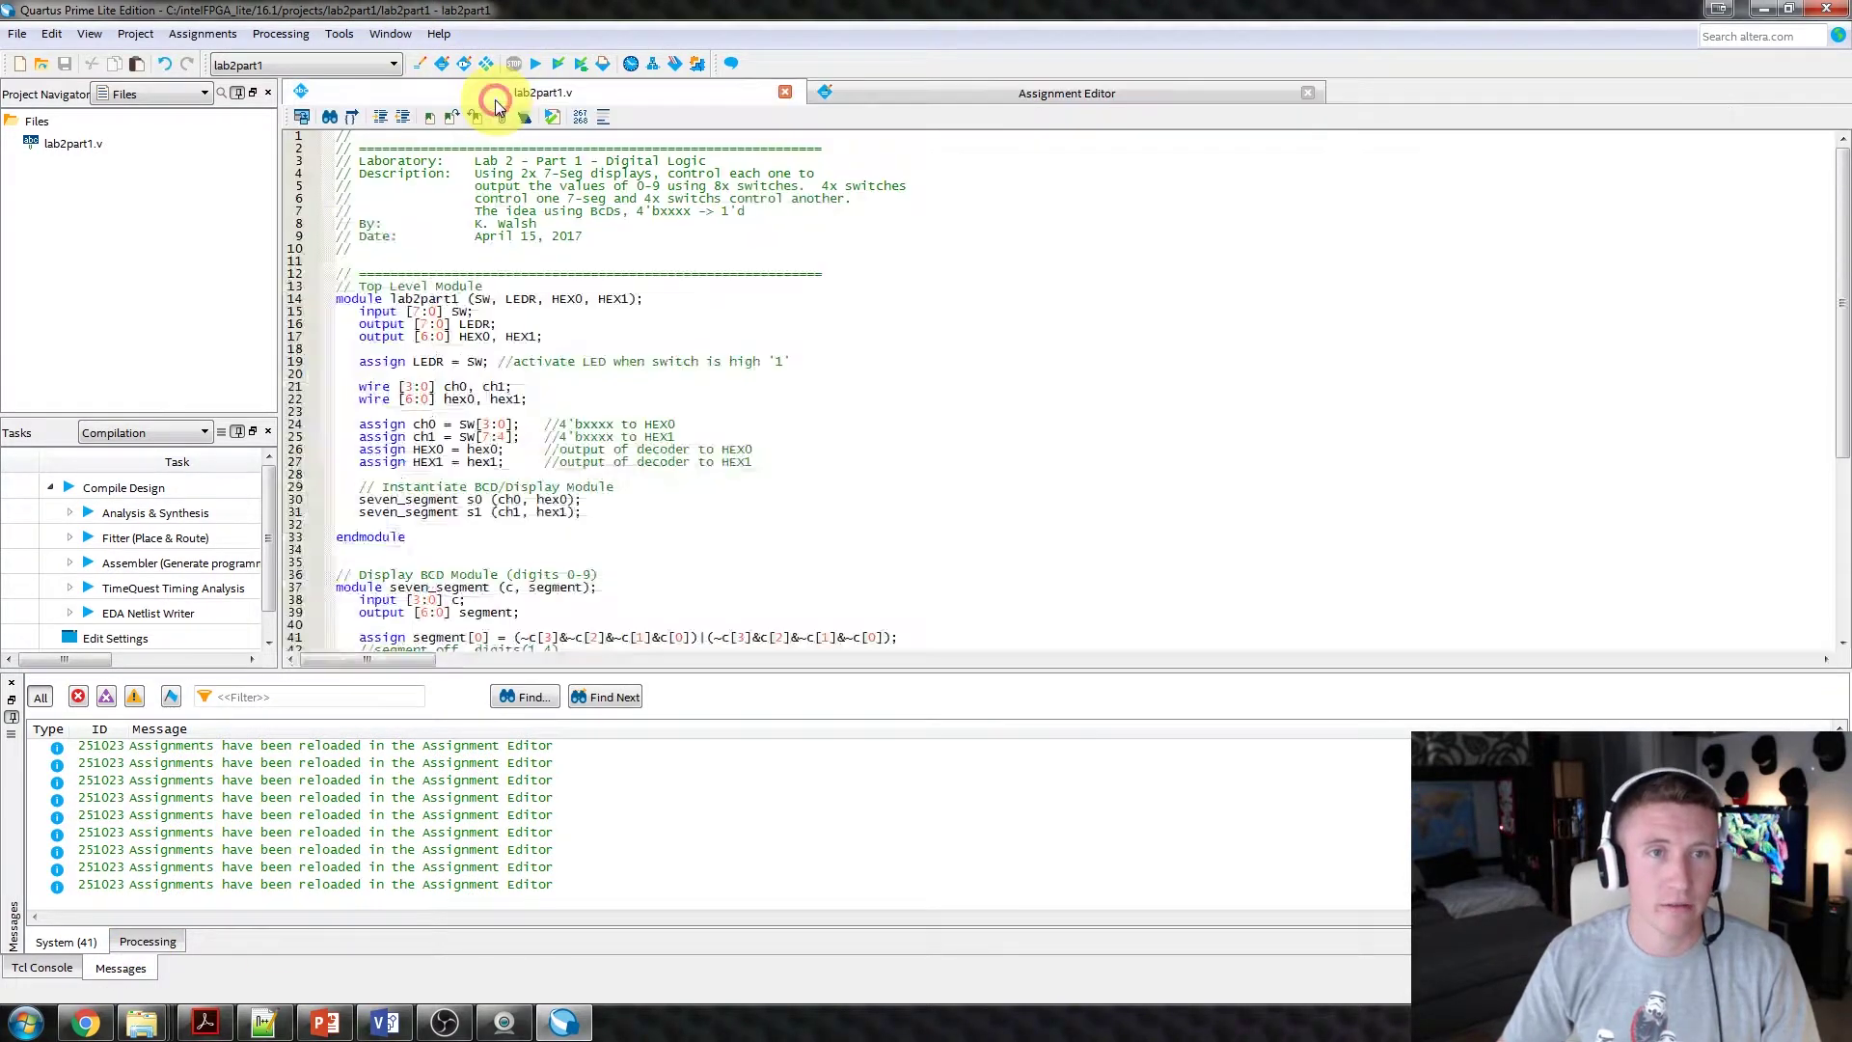
{"action": "left_click", "coordinate": [537, 64]}
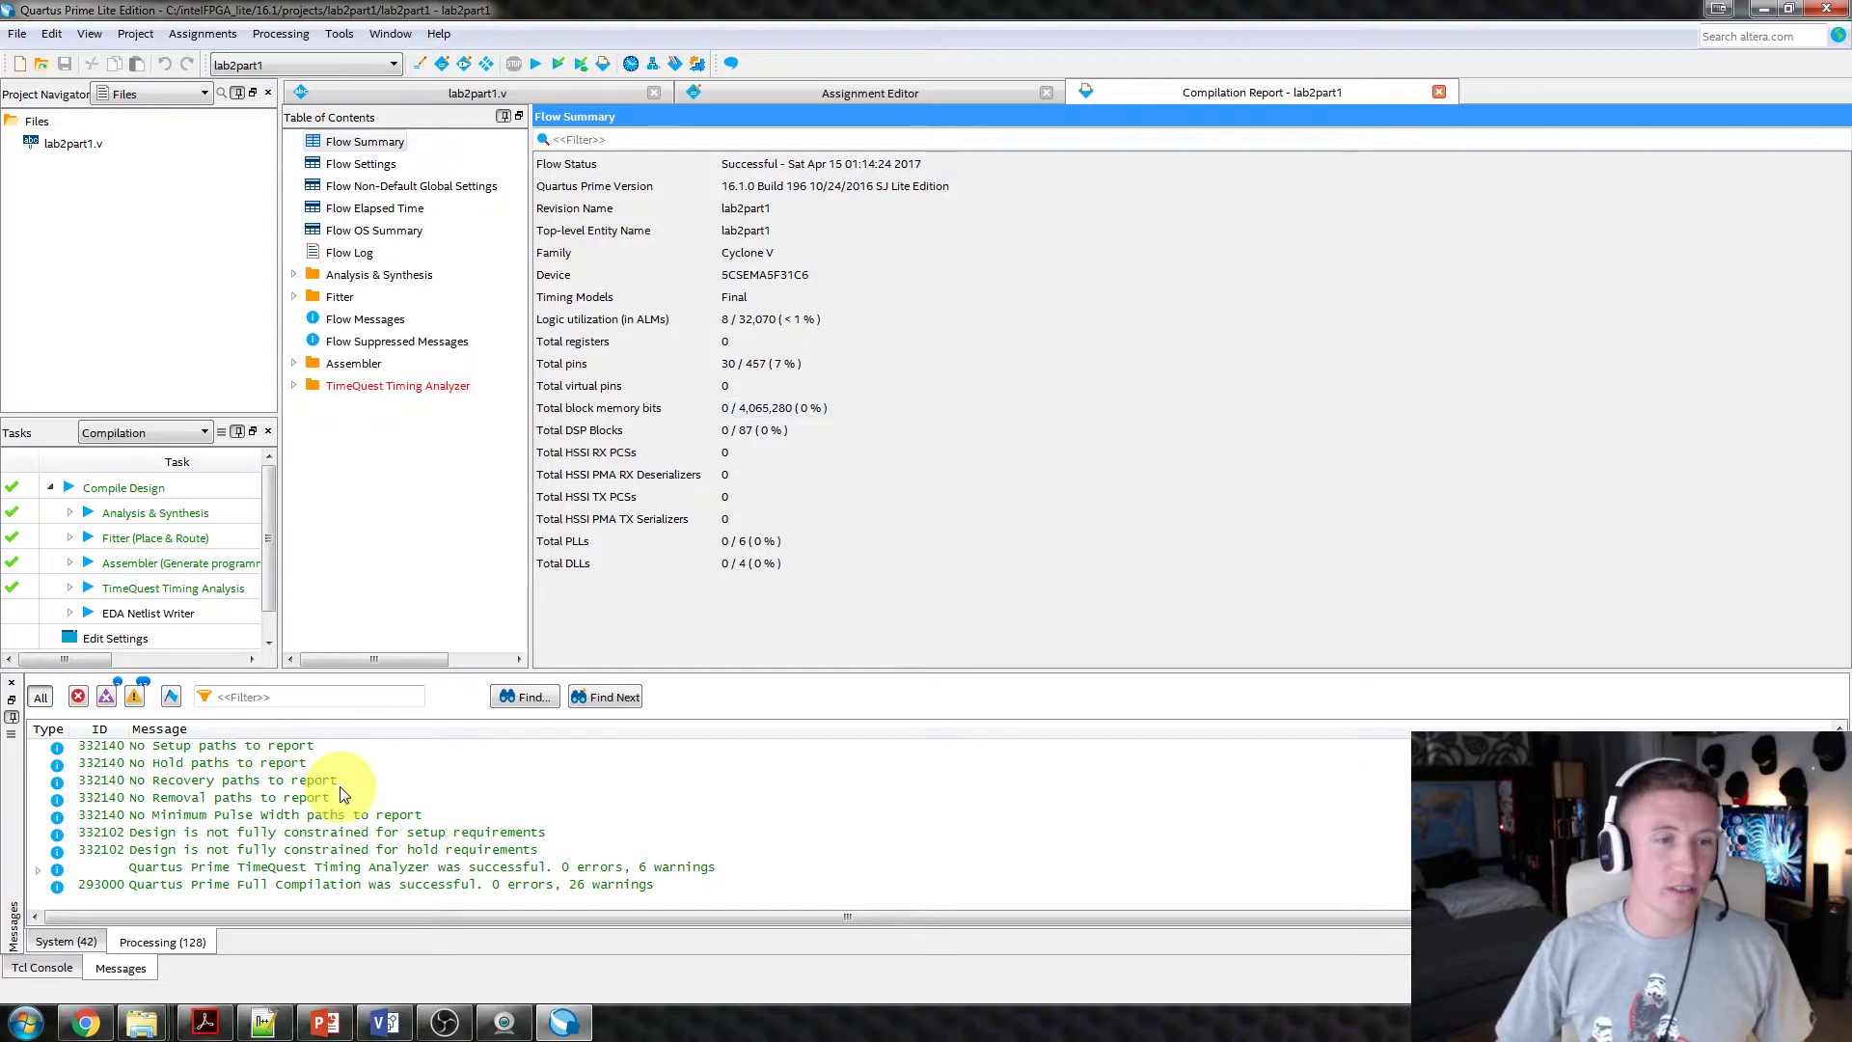
Filter the messages to review warnings and critical warnings, restore all, and expand Analysis & Synthesis.
{"action": "left_click", "coordinate": [136, 699]}
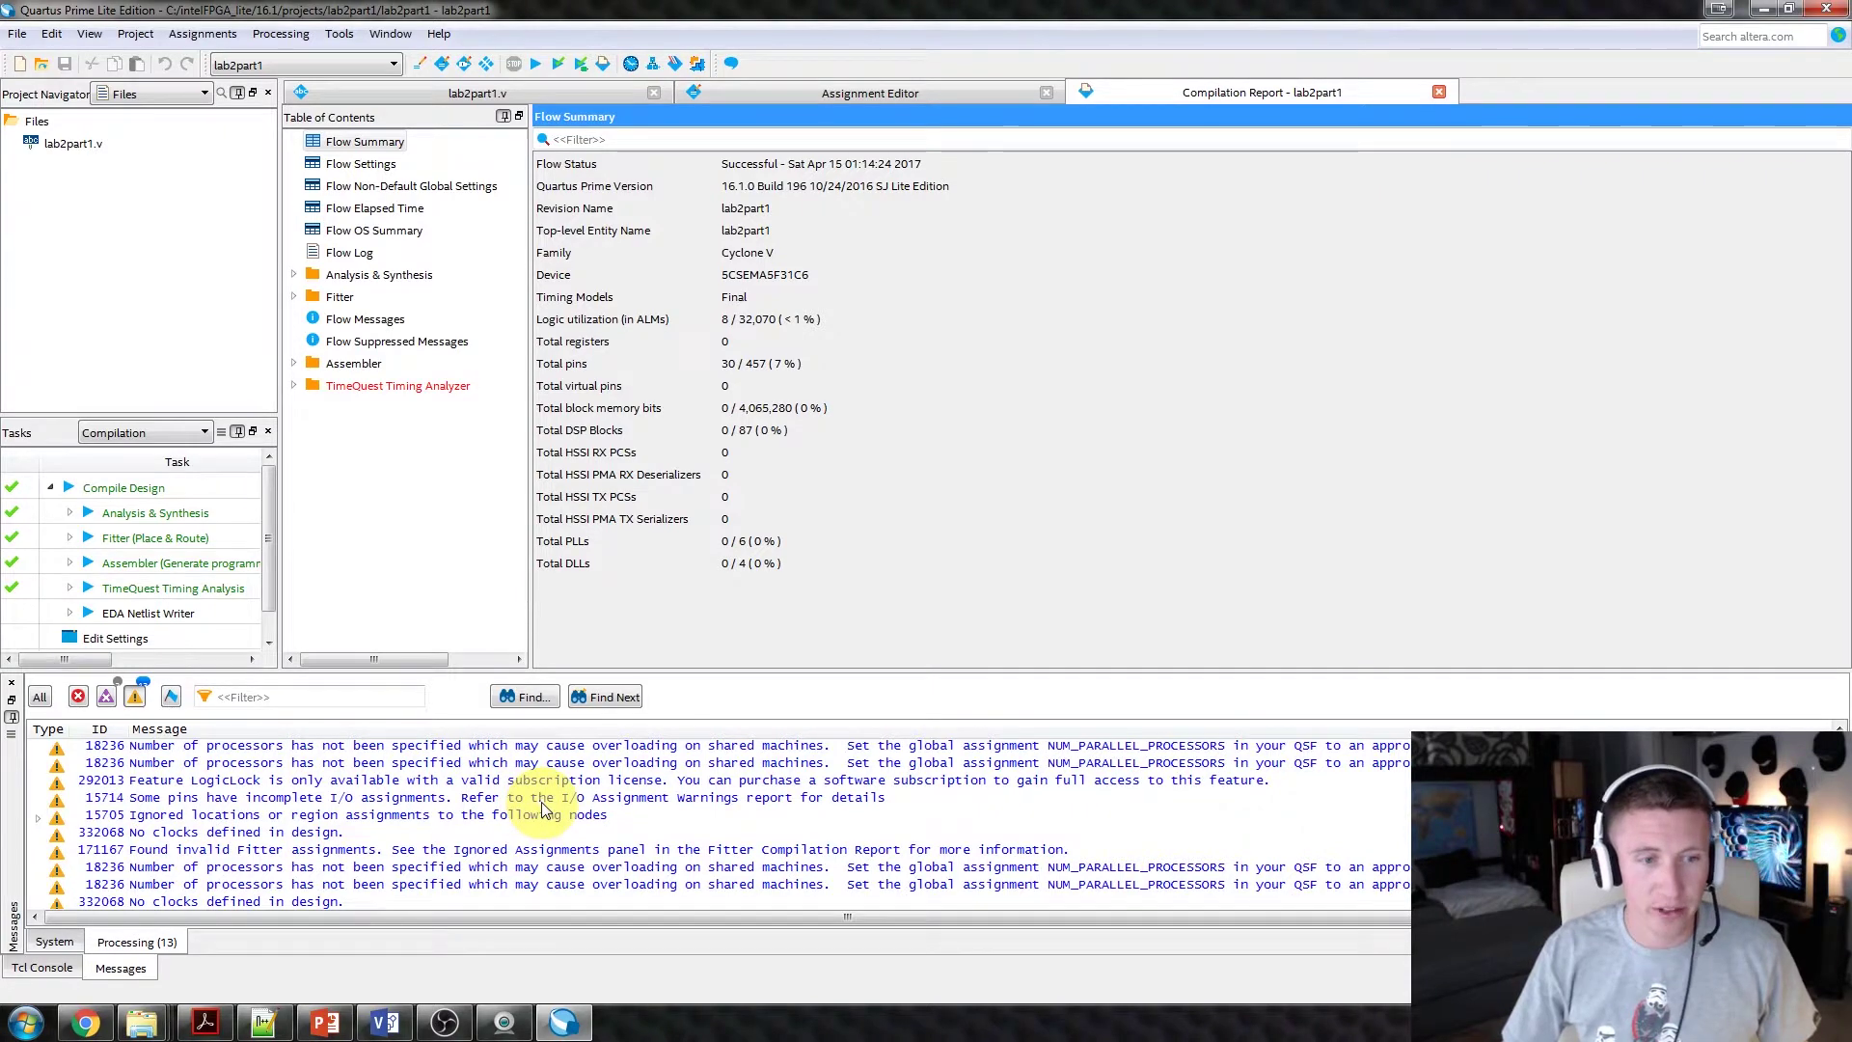
{"action": "scroll", "coordinate": [543, 810], "scroll_direction": "down", "scroll_amount": 1}
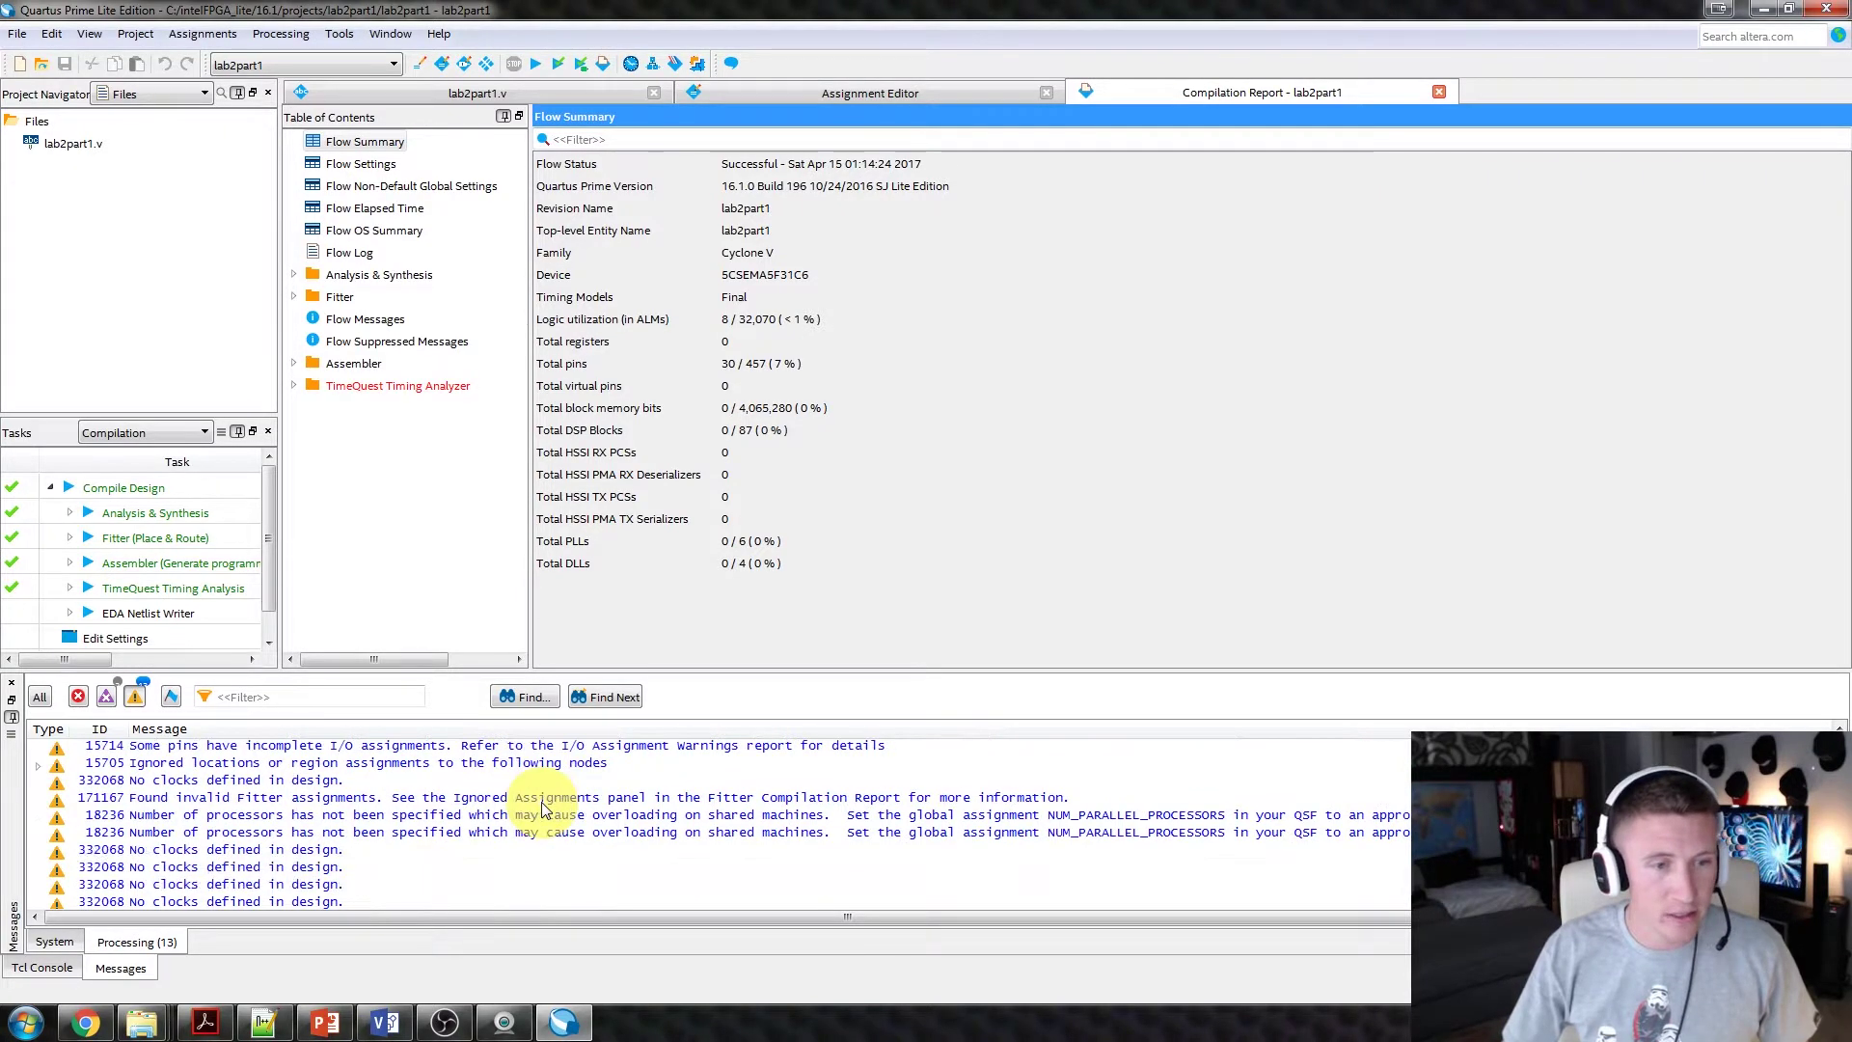
{"action": "scroll", "coordinate": [543, 810], "scroll_direction": "down", "scroll_amount": 1}
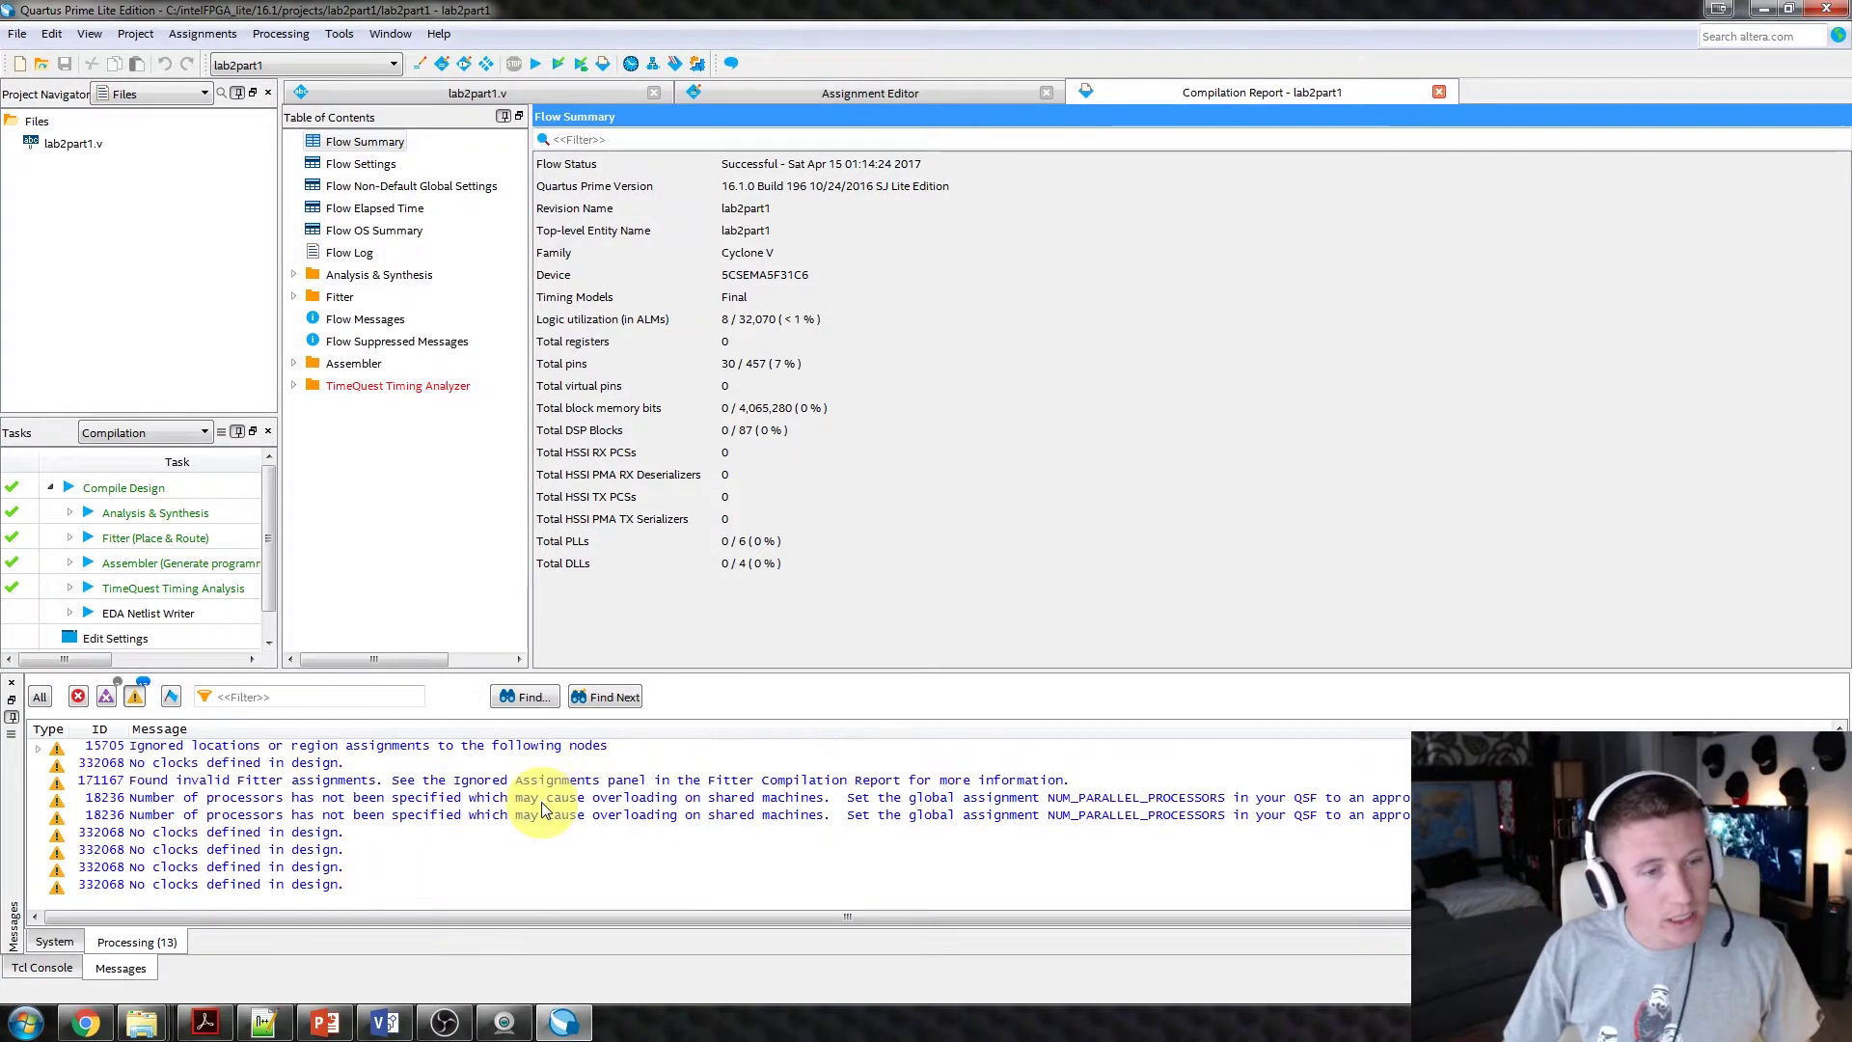
{"action": "left_click", "coordinate": [107, 700]}
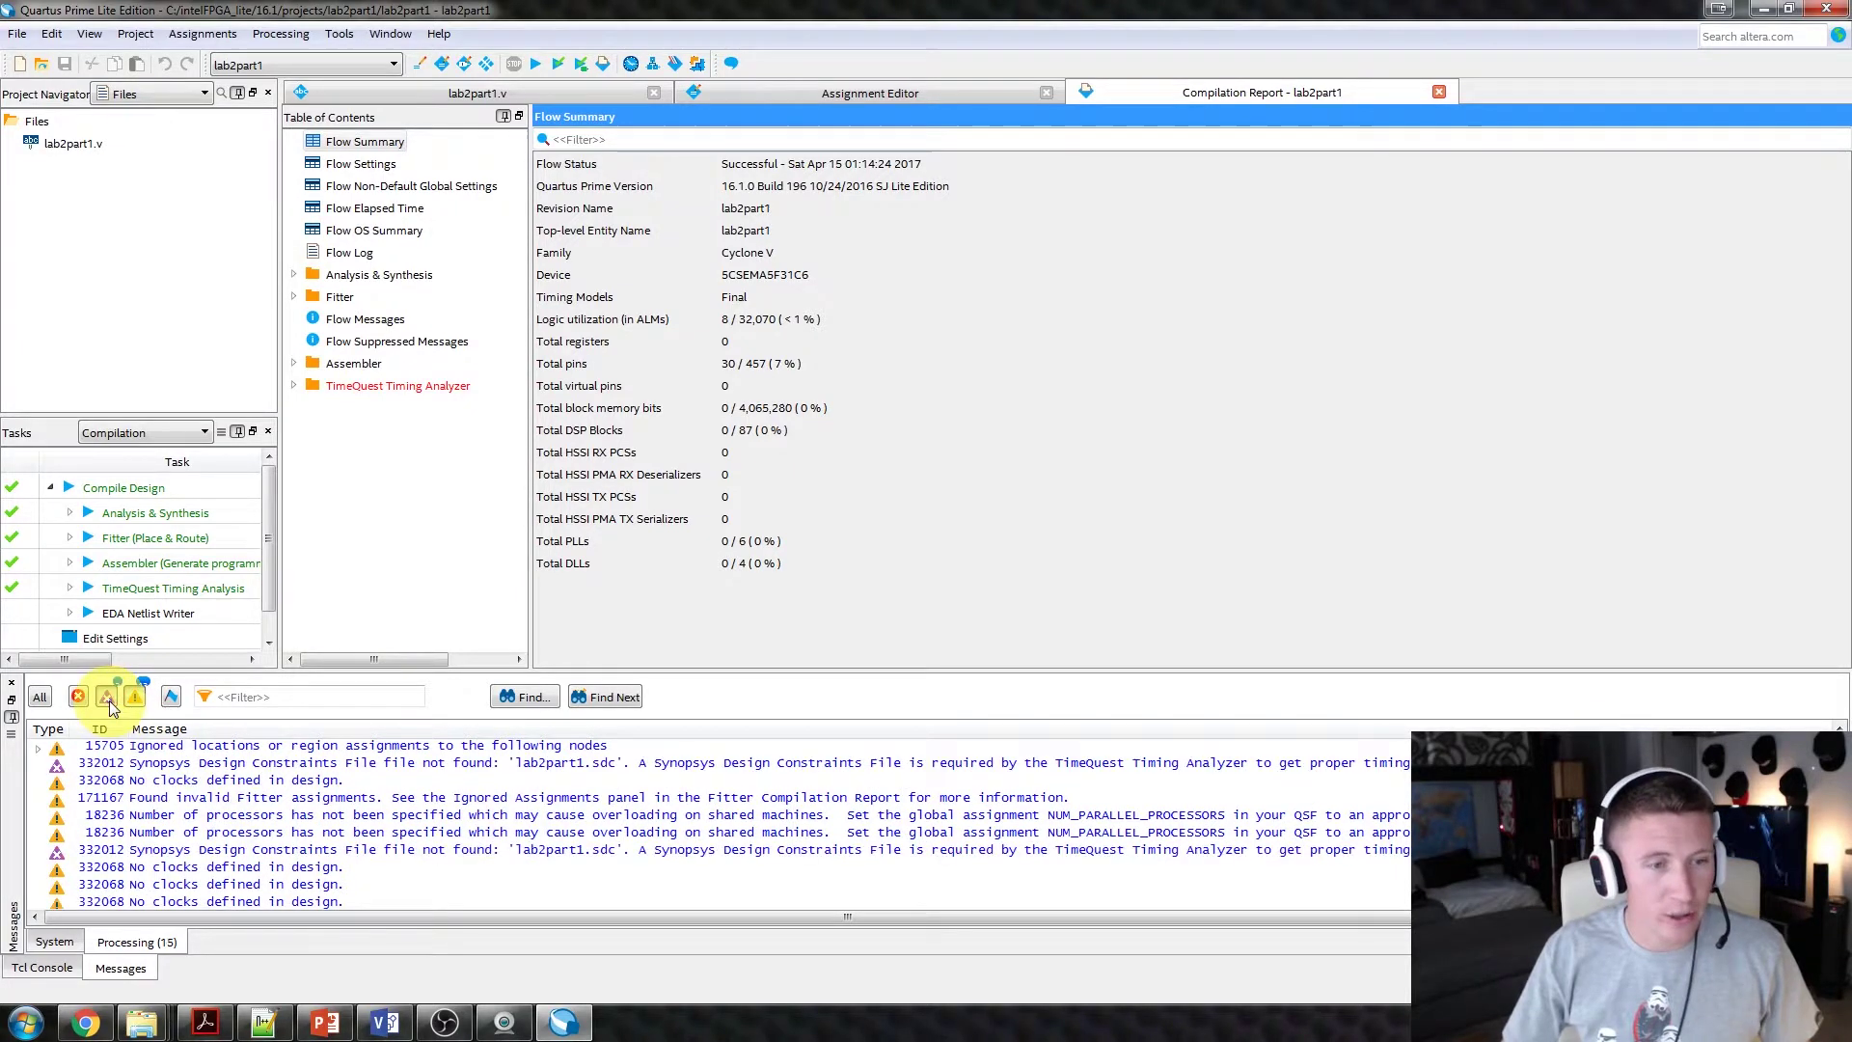
{"action": "left_click", "coordinate": [135, 696]}
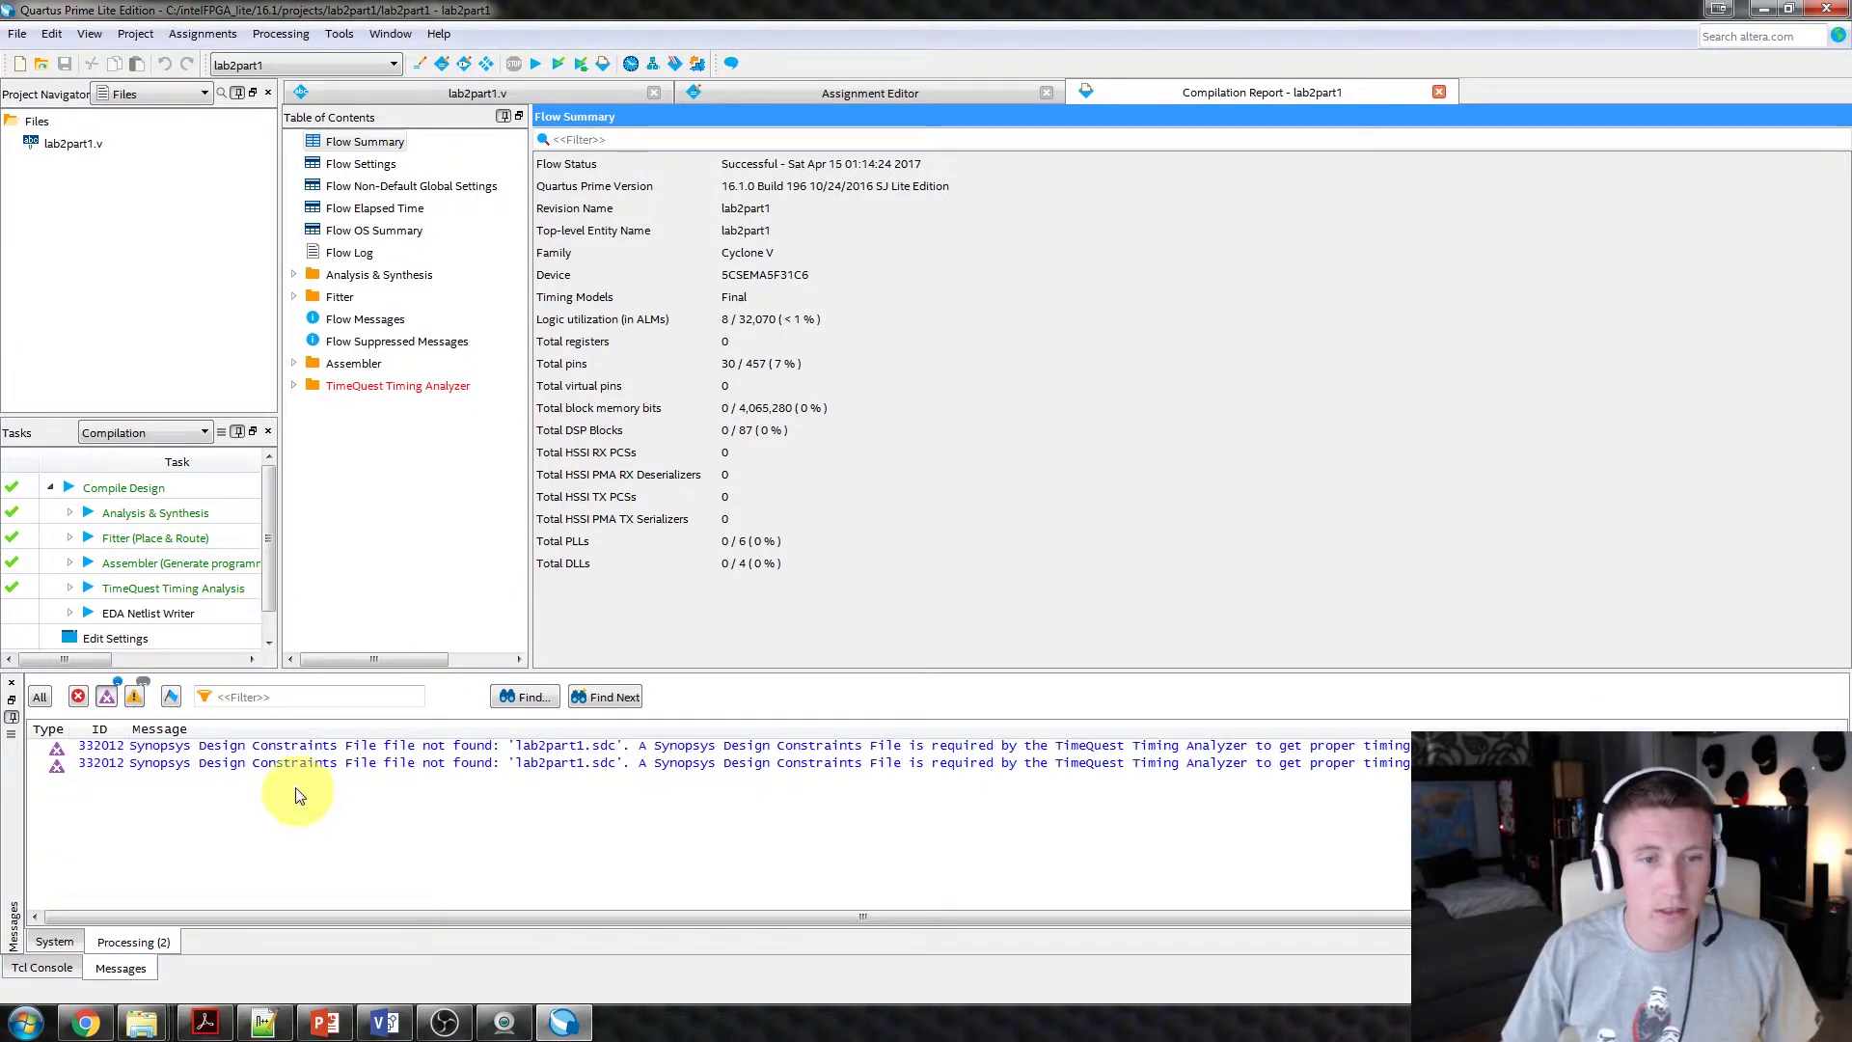
{"action": "left_click", "coordinate": [109, 700]}
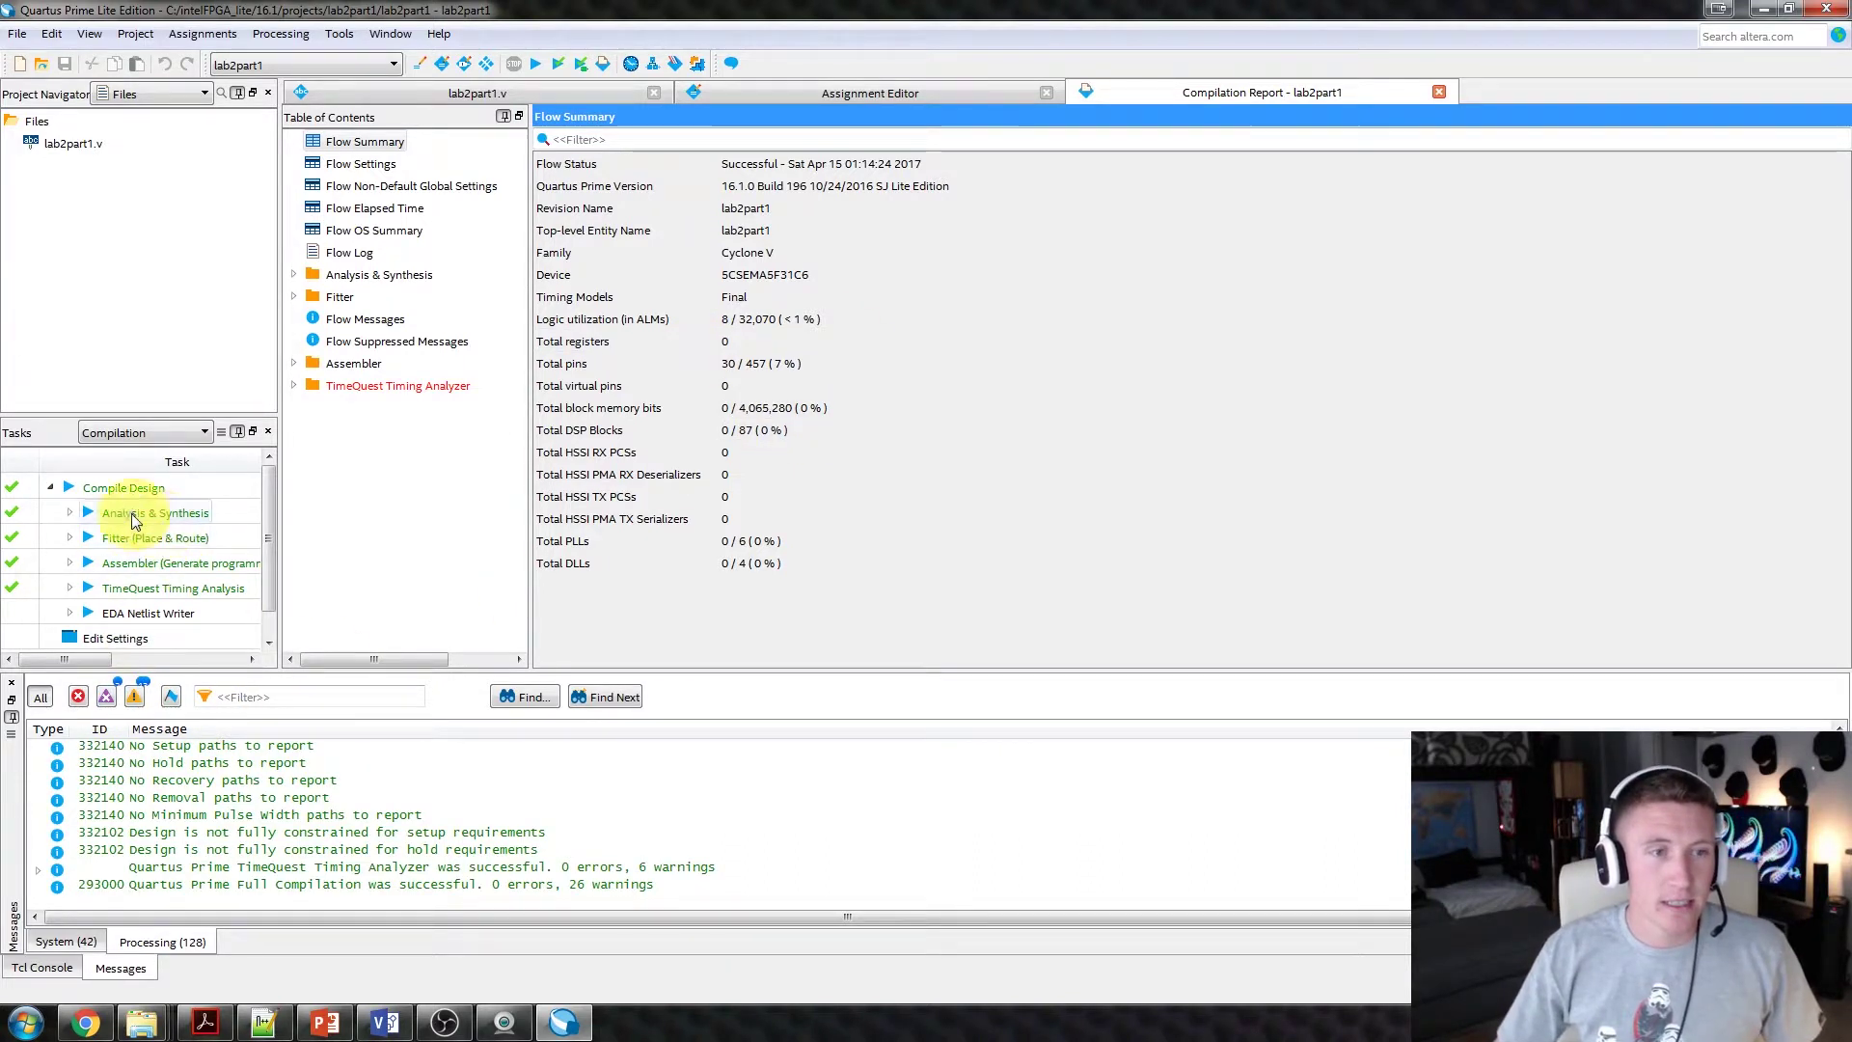
{"action": "left_click", "coordinate": [74, 513]}
{"action": "scroll", "coordinate": [86, 521], "scroll_direction": "down", "scroll_amount": 2}
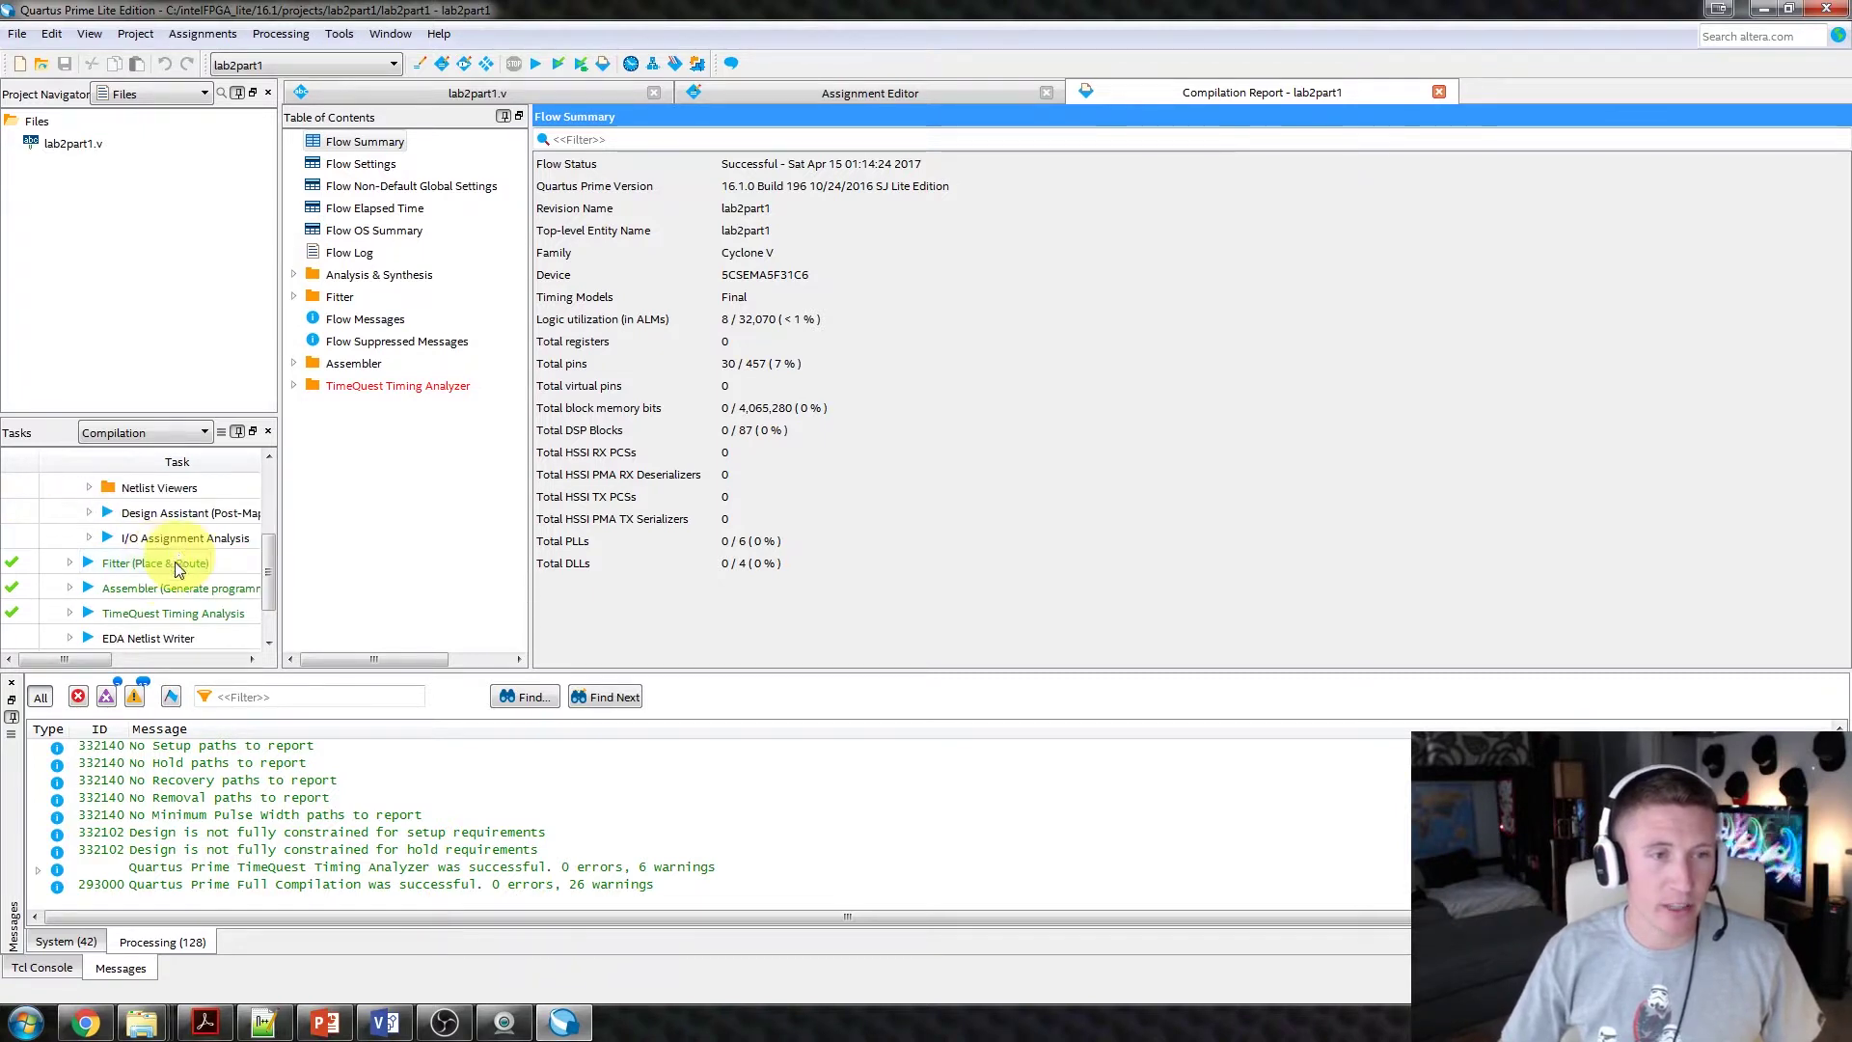
Generate the lab2part1 RTL Viewer schematic and compare it with the Visio block diagram.
{"action": "left_click", "coordinate": [87, 488]}
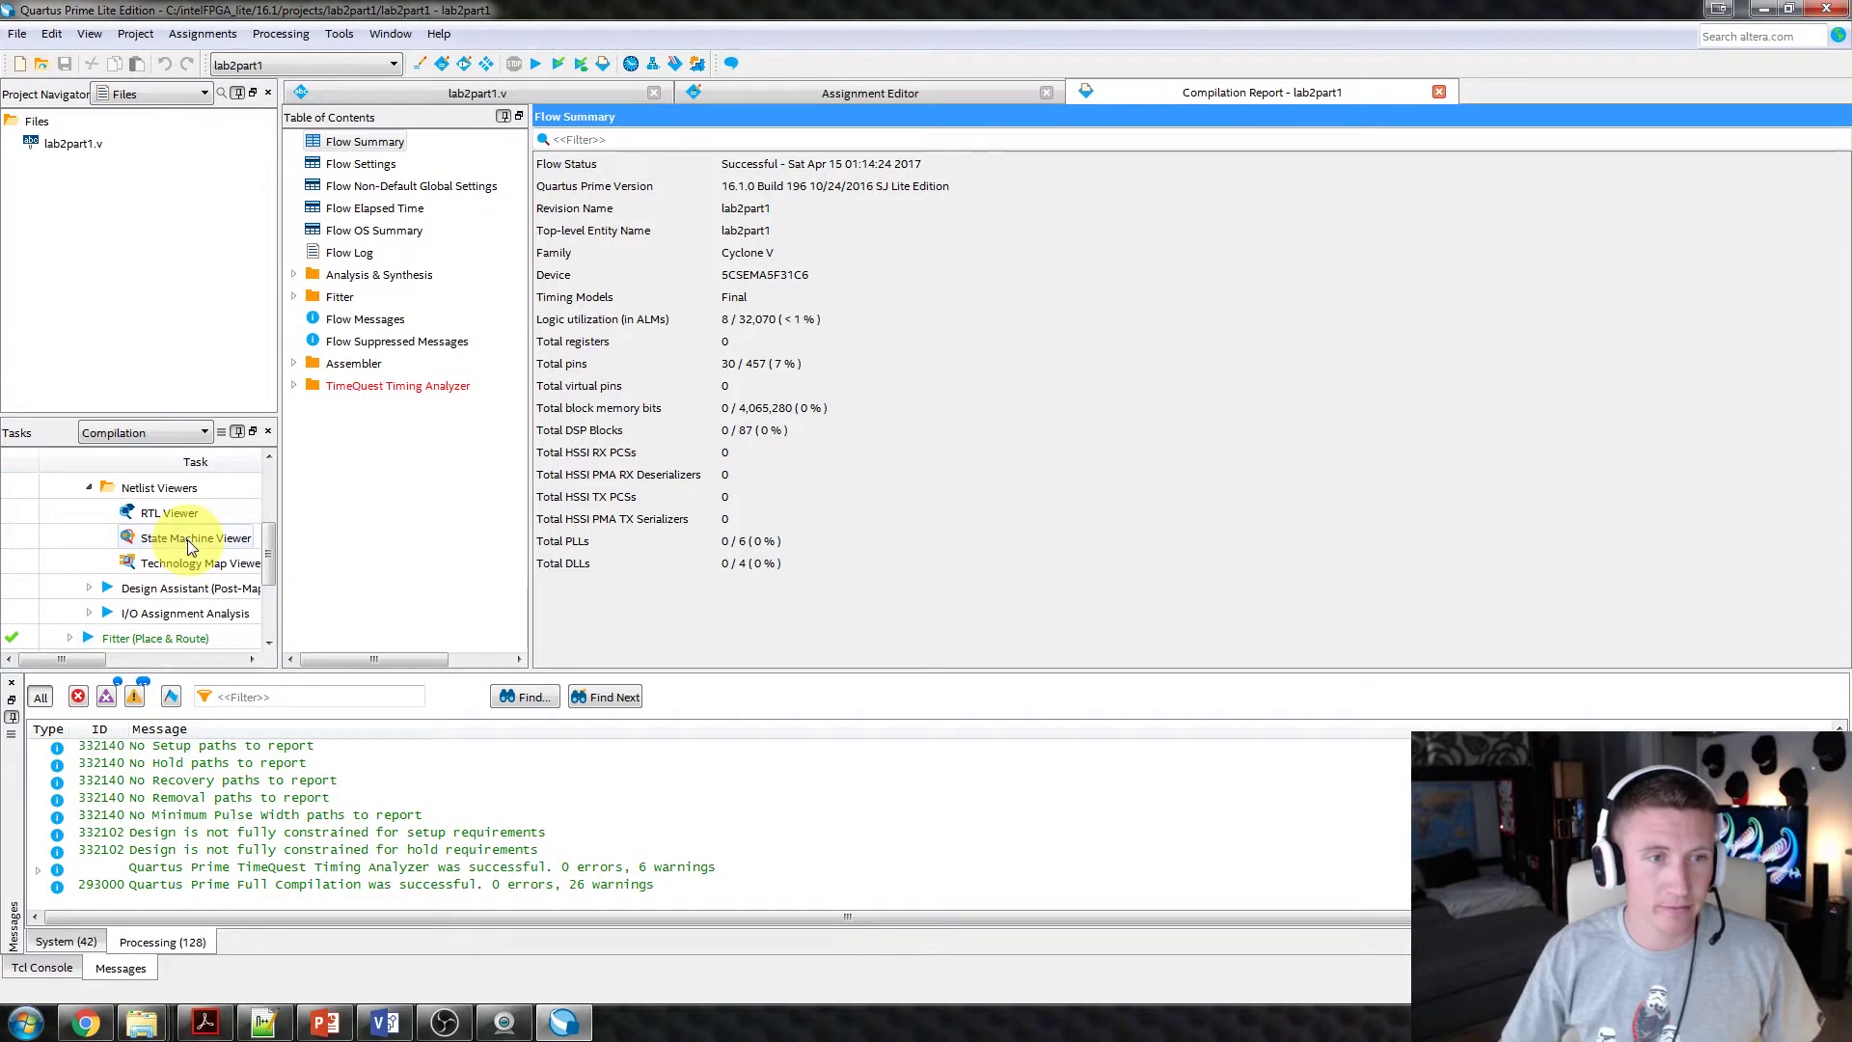
{"action": "left_click", "coordinate": [178, 512]}
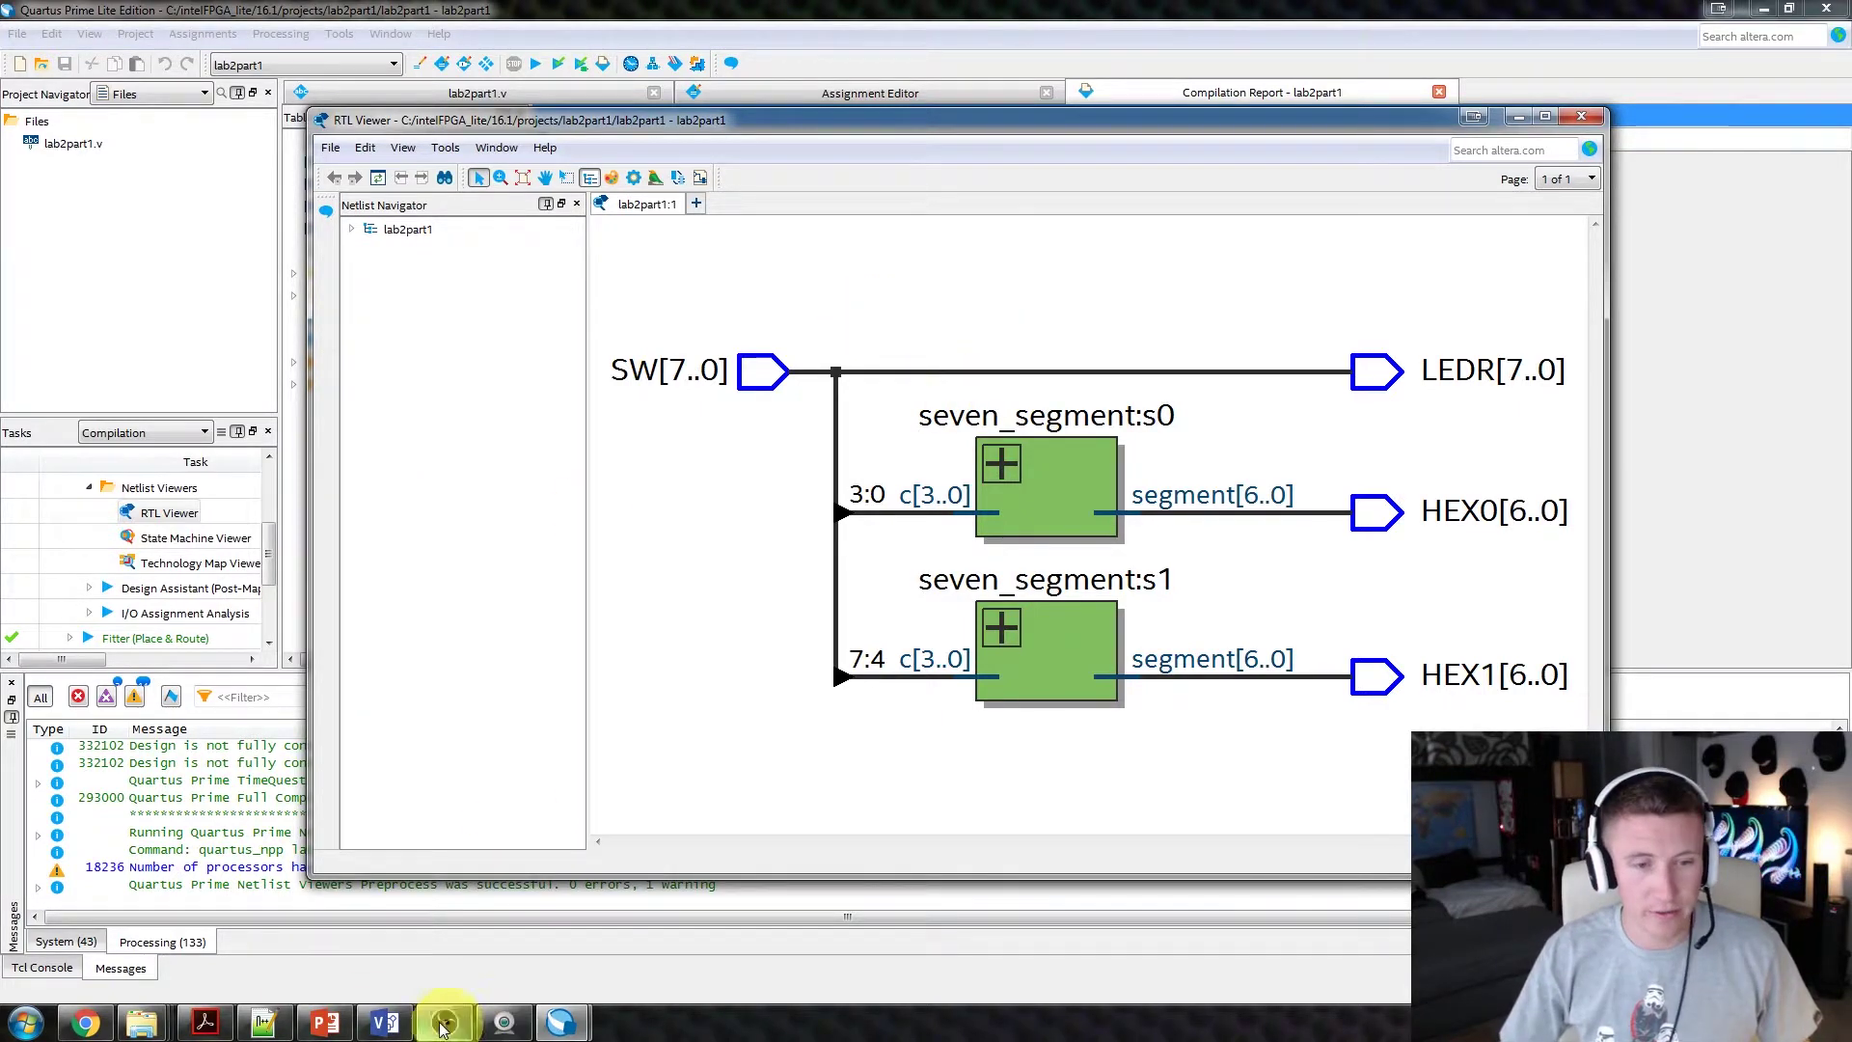
{"action": "left_click", "coordinate": [385, 1024]}
{"action": "scroll", "coordinate": [682, 500], "scroll_direction": "up", "scroll_amount": 5}
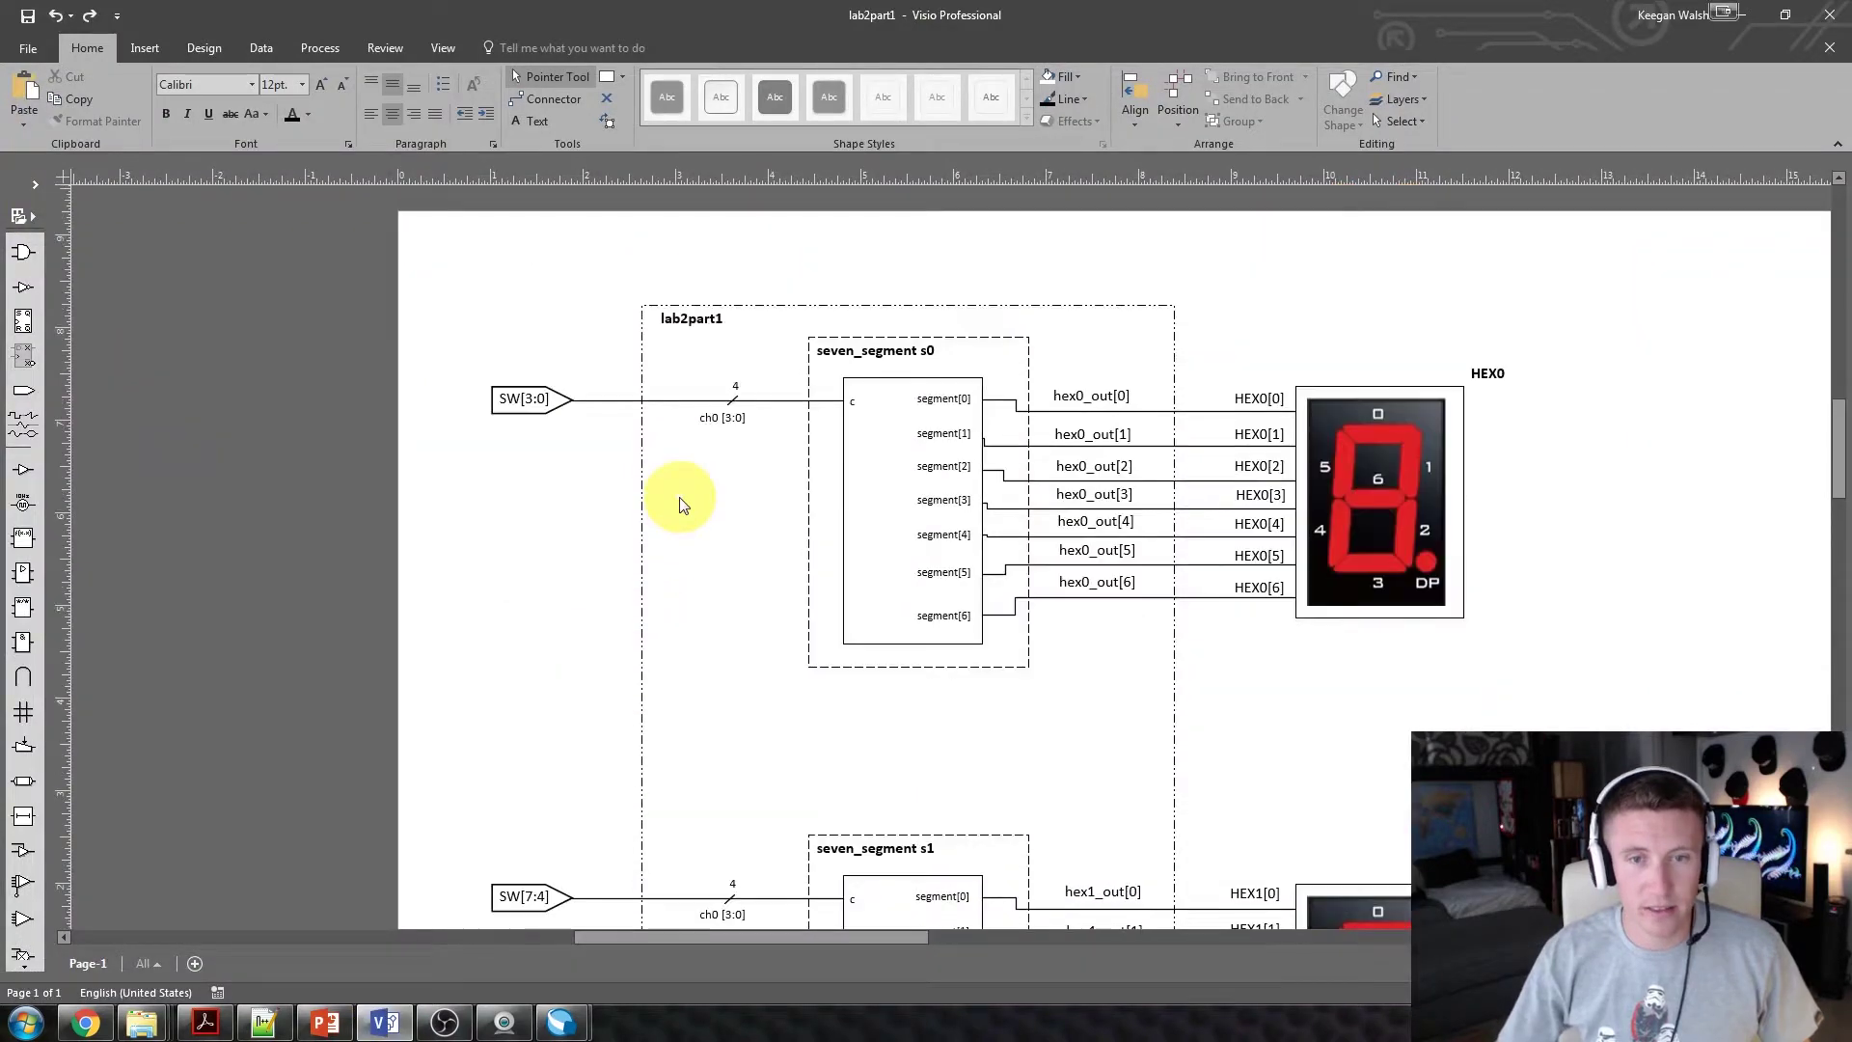
{"action": "left_click", "coordinate": [1740, 14]}
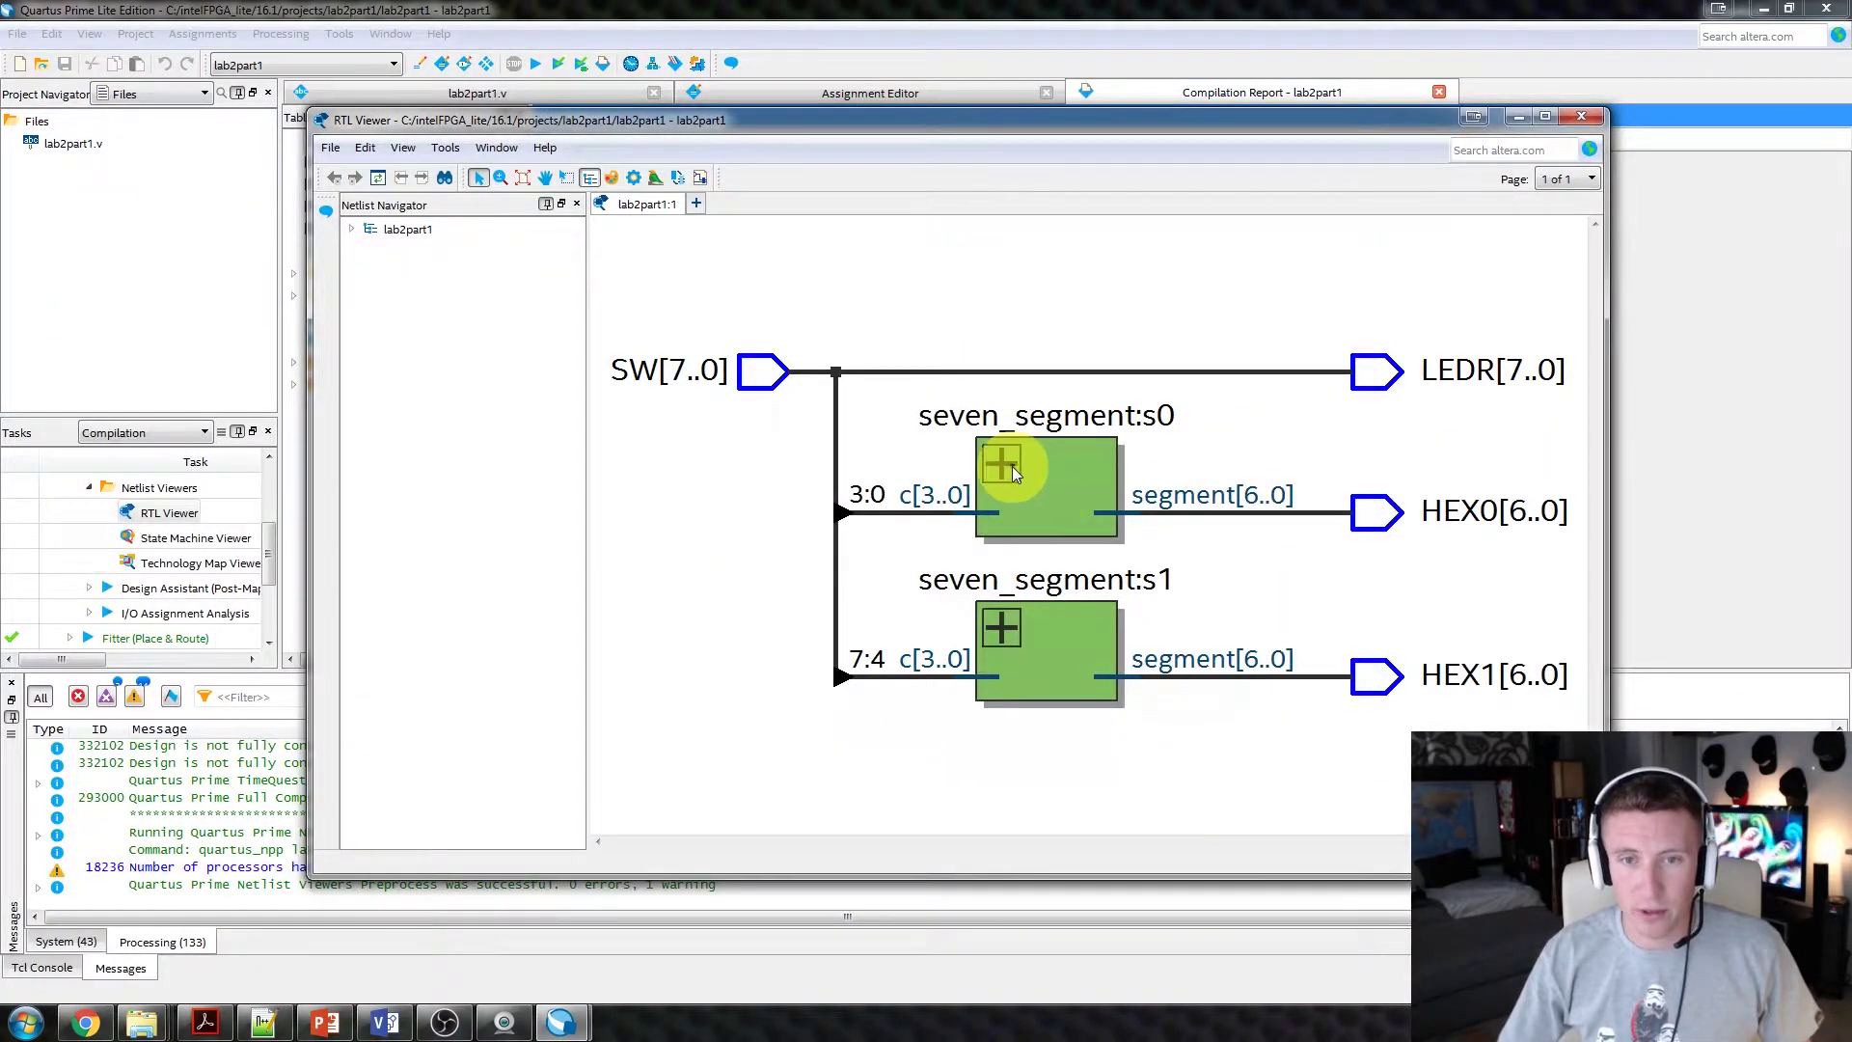
Expand seven_segment:s0 into gate-level logic, collapse it again, and close the RTL Viewer.
{"action": "left_click", "coordinate": [1010, 465]}
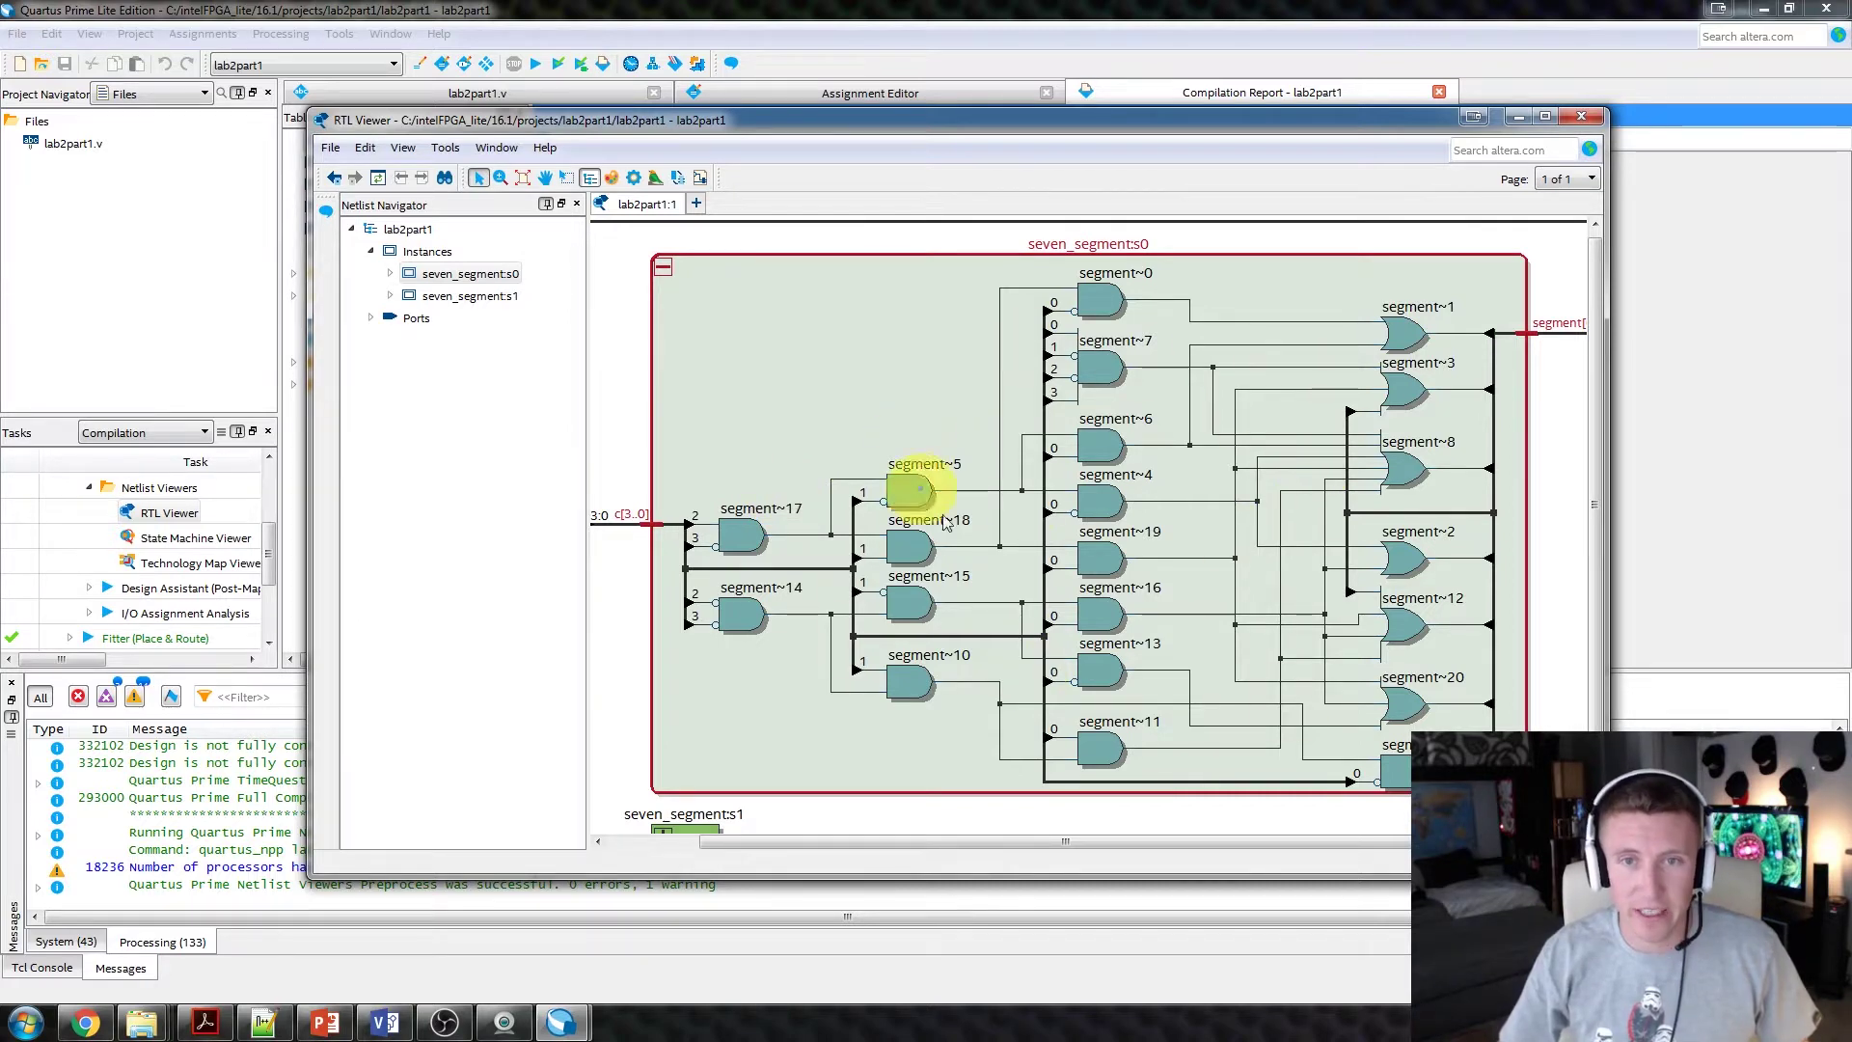
{"action": "left_click", "coordinate": [664, 270]}
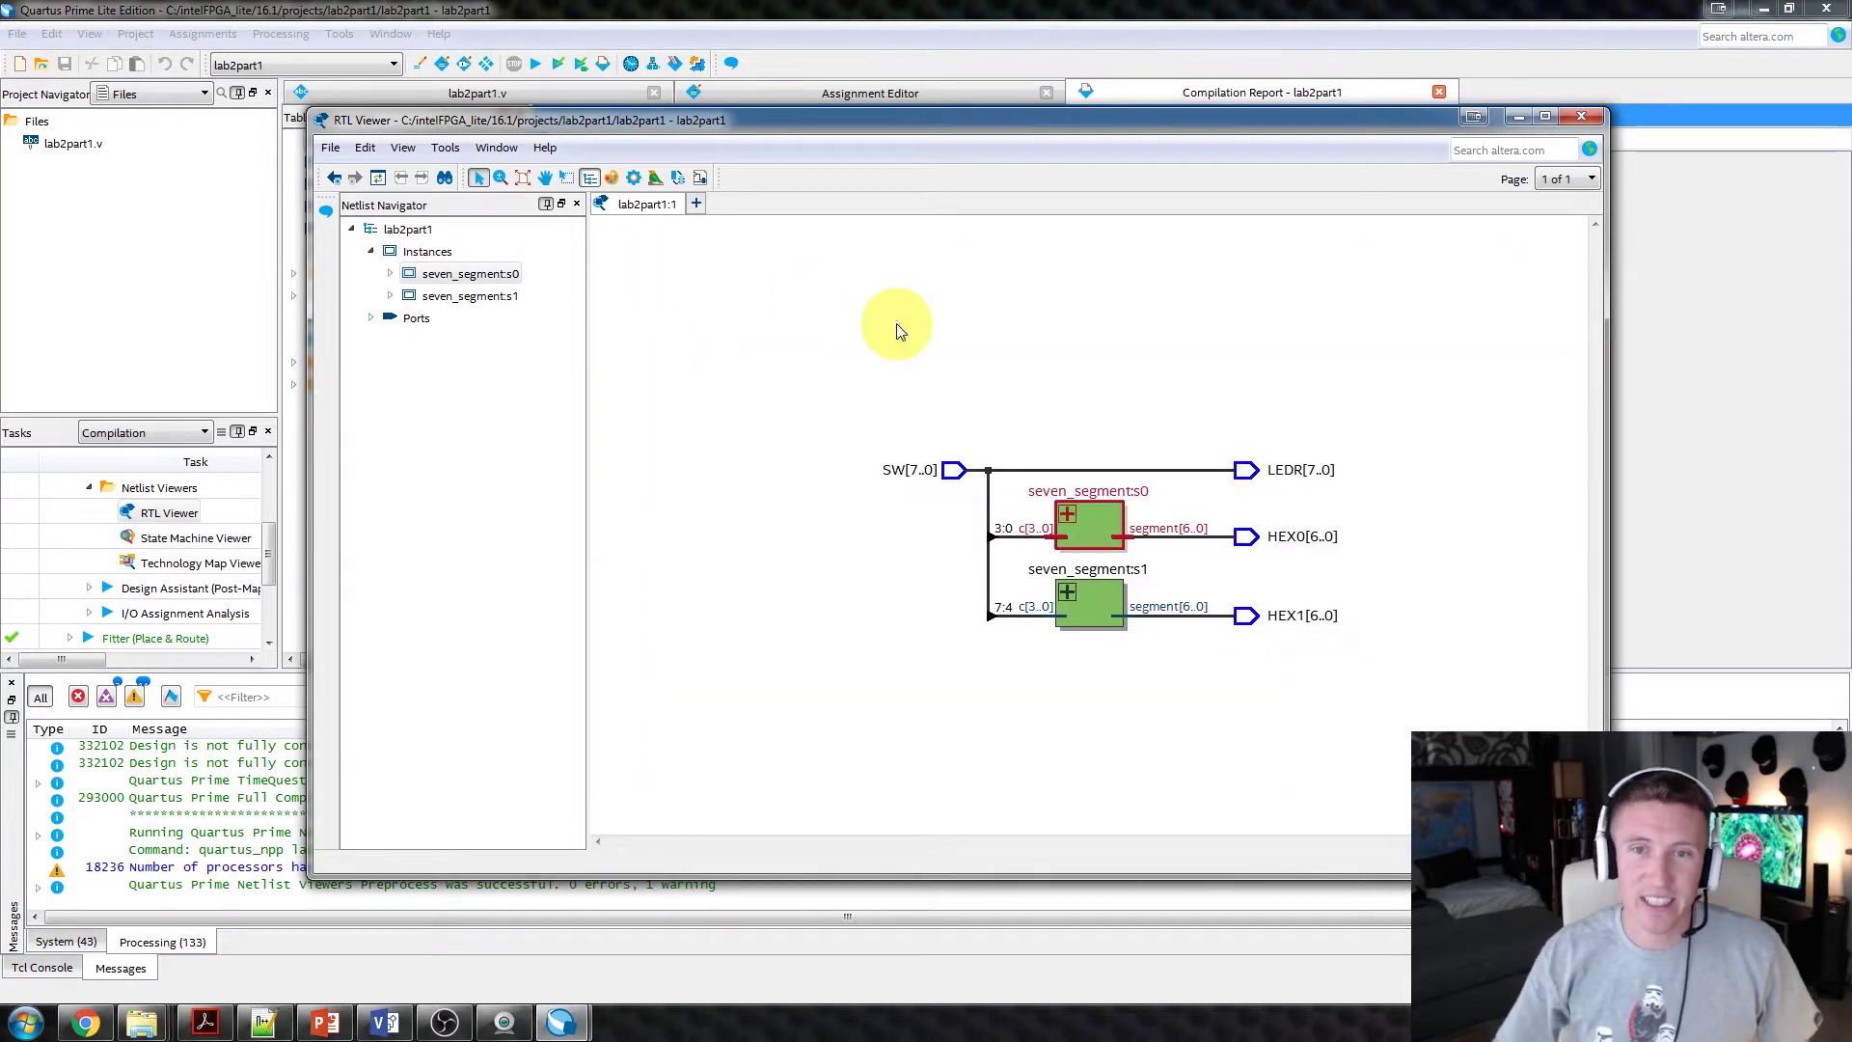
{"action": "left_click", "coordinate": [1582, 120]}
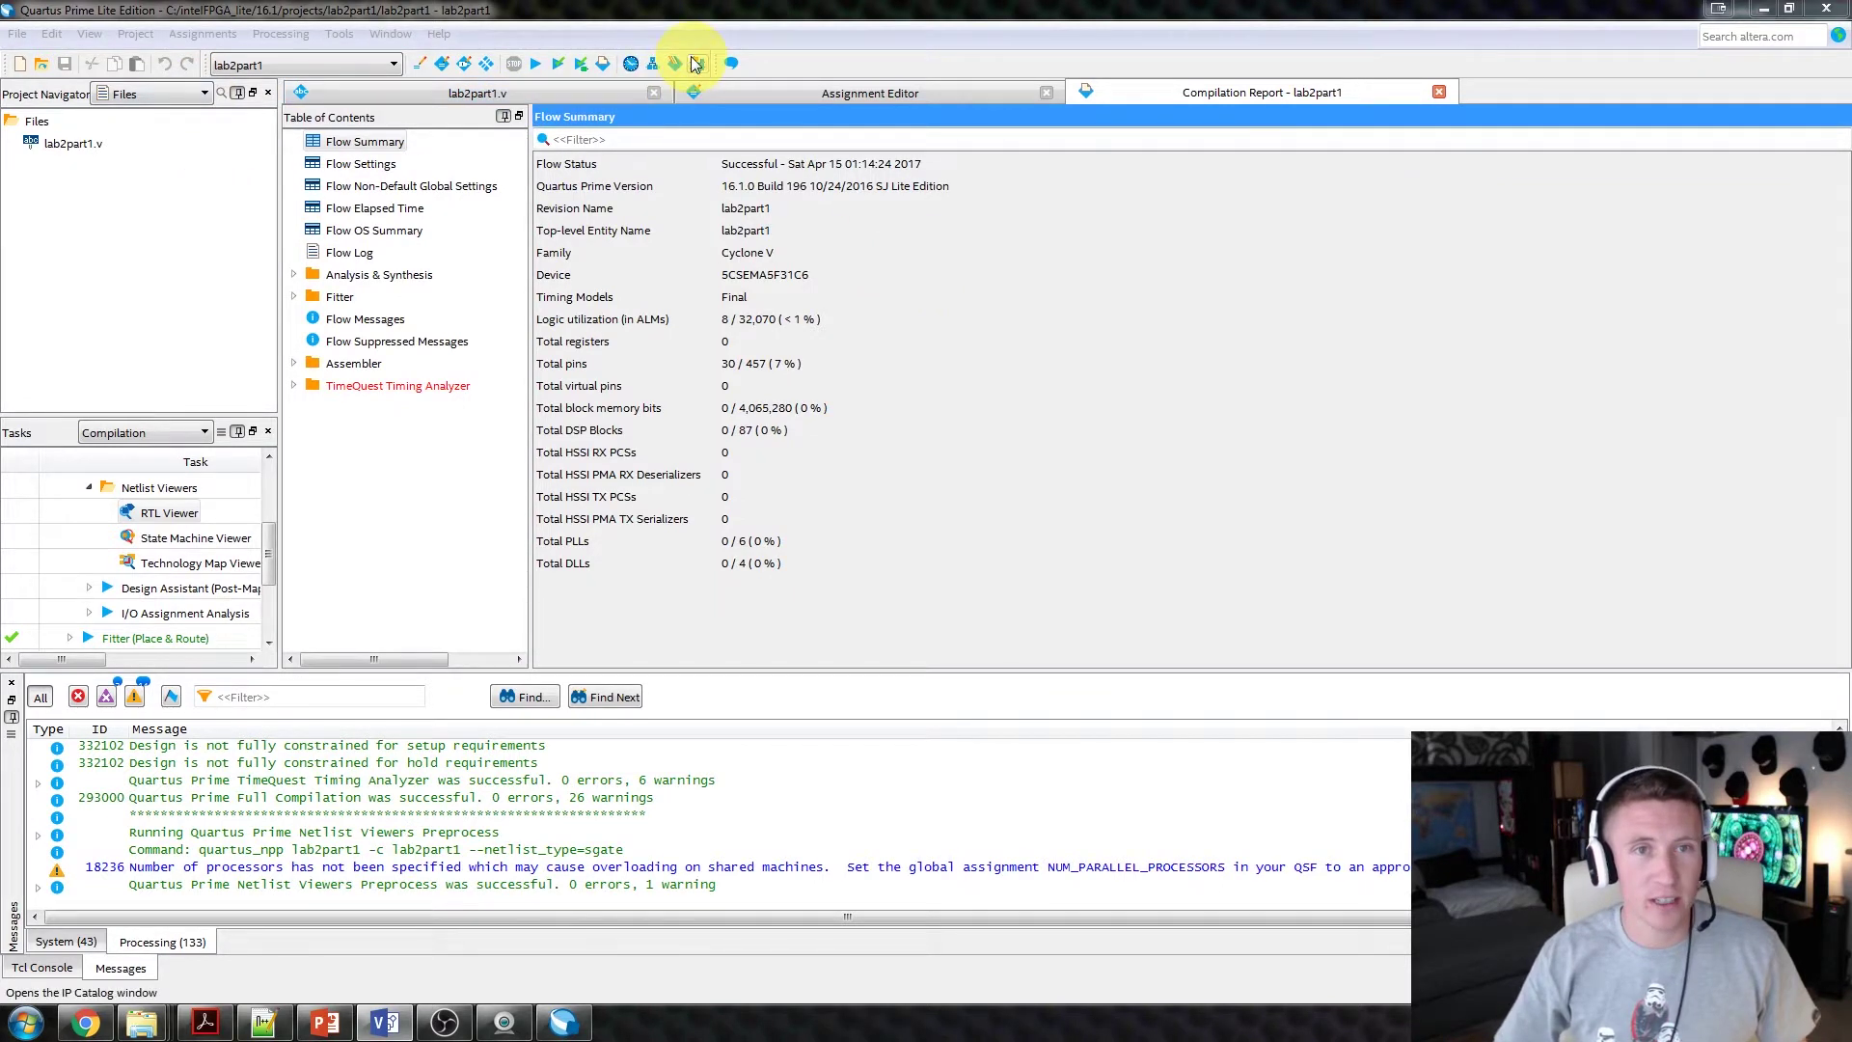
Open the Programmer from the Tools menu and confirm Hardware Setup uses DE-SoC [USB-1].
{"action": "left_click", "coordinate": [222, 35]}
{"action": "mouse_move", "coordinate": [276, 40]}
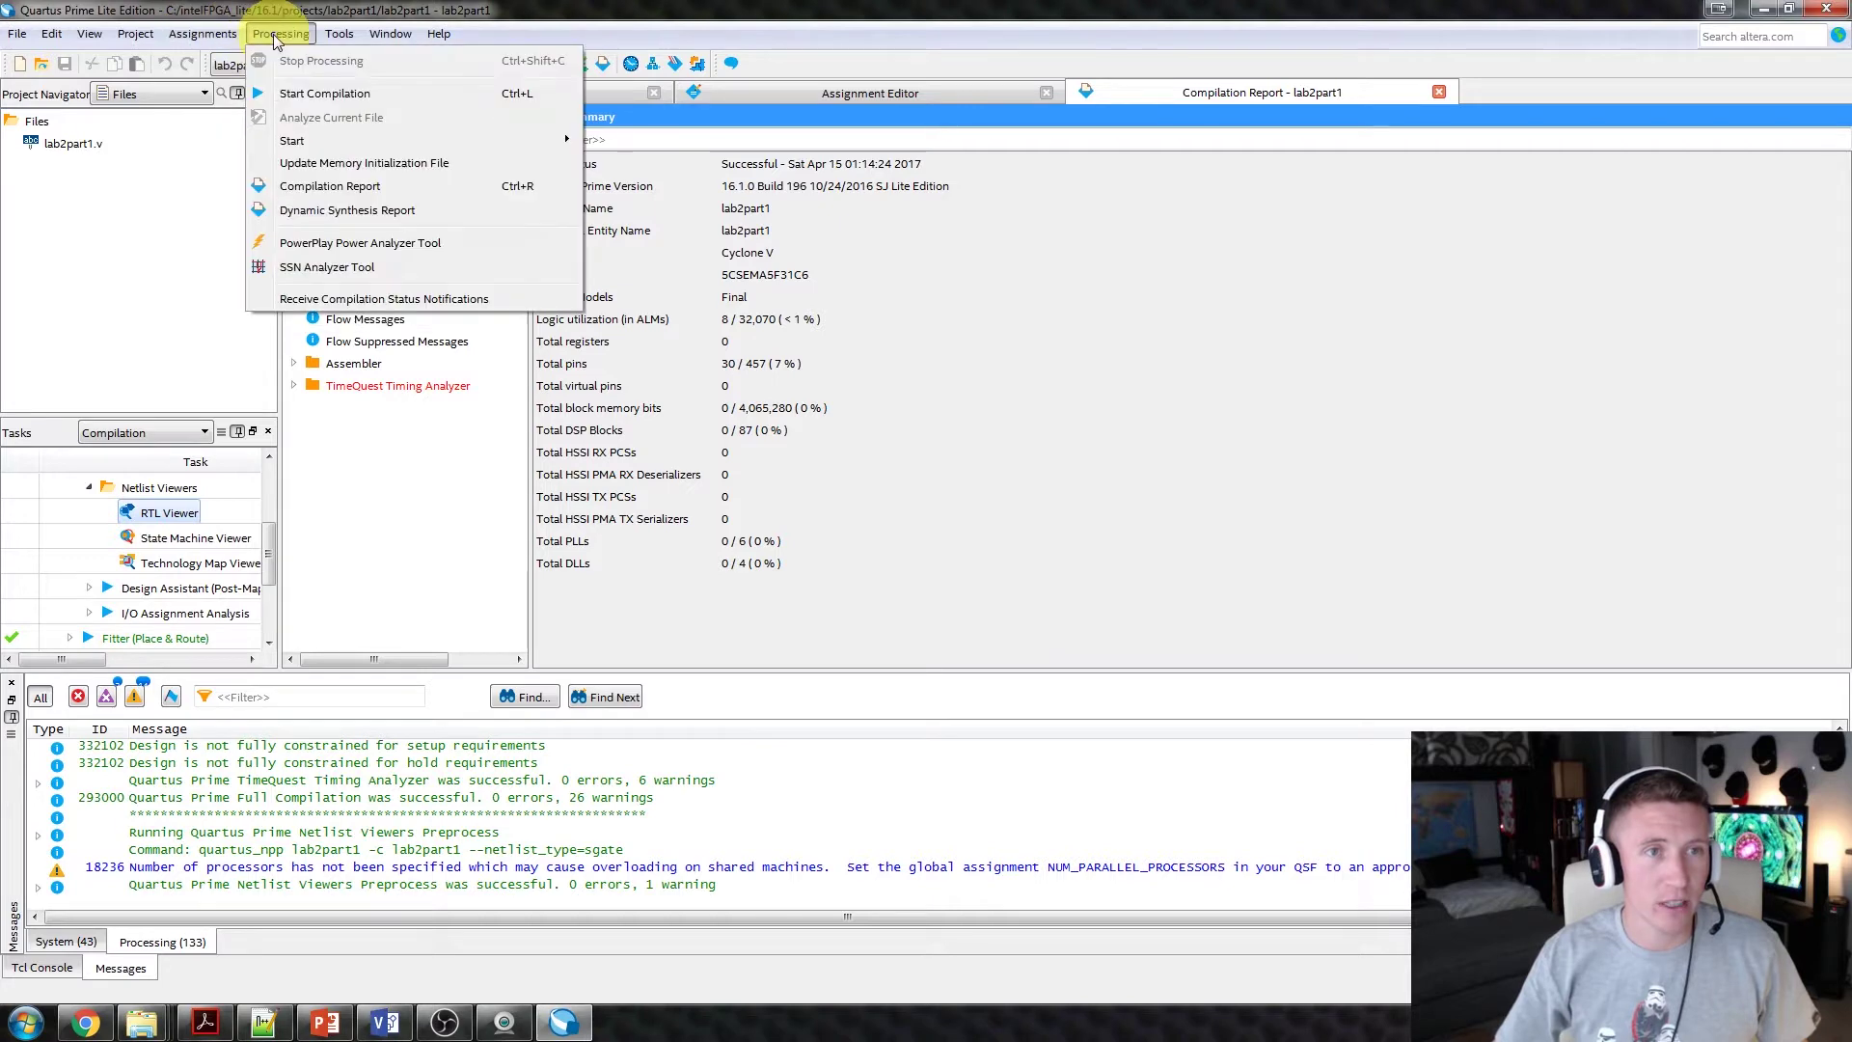
{"action": "mouse_move", "coordinate": [343, 40]}
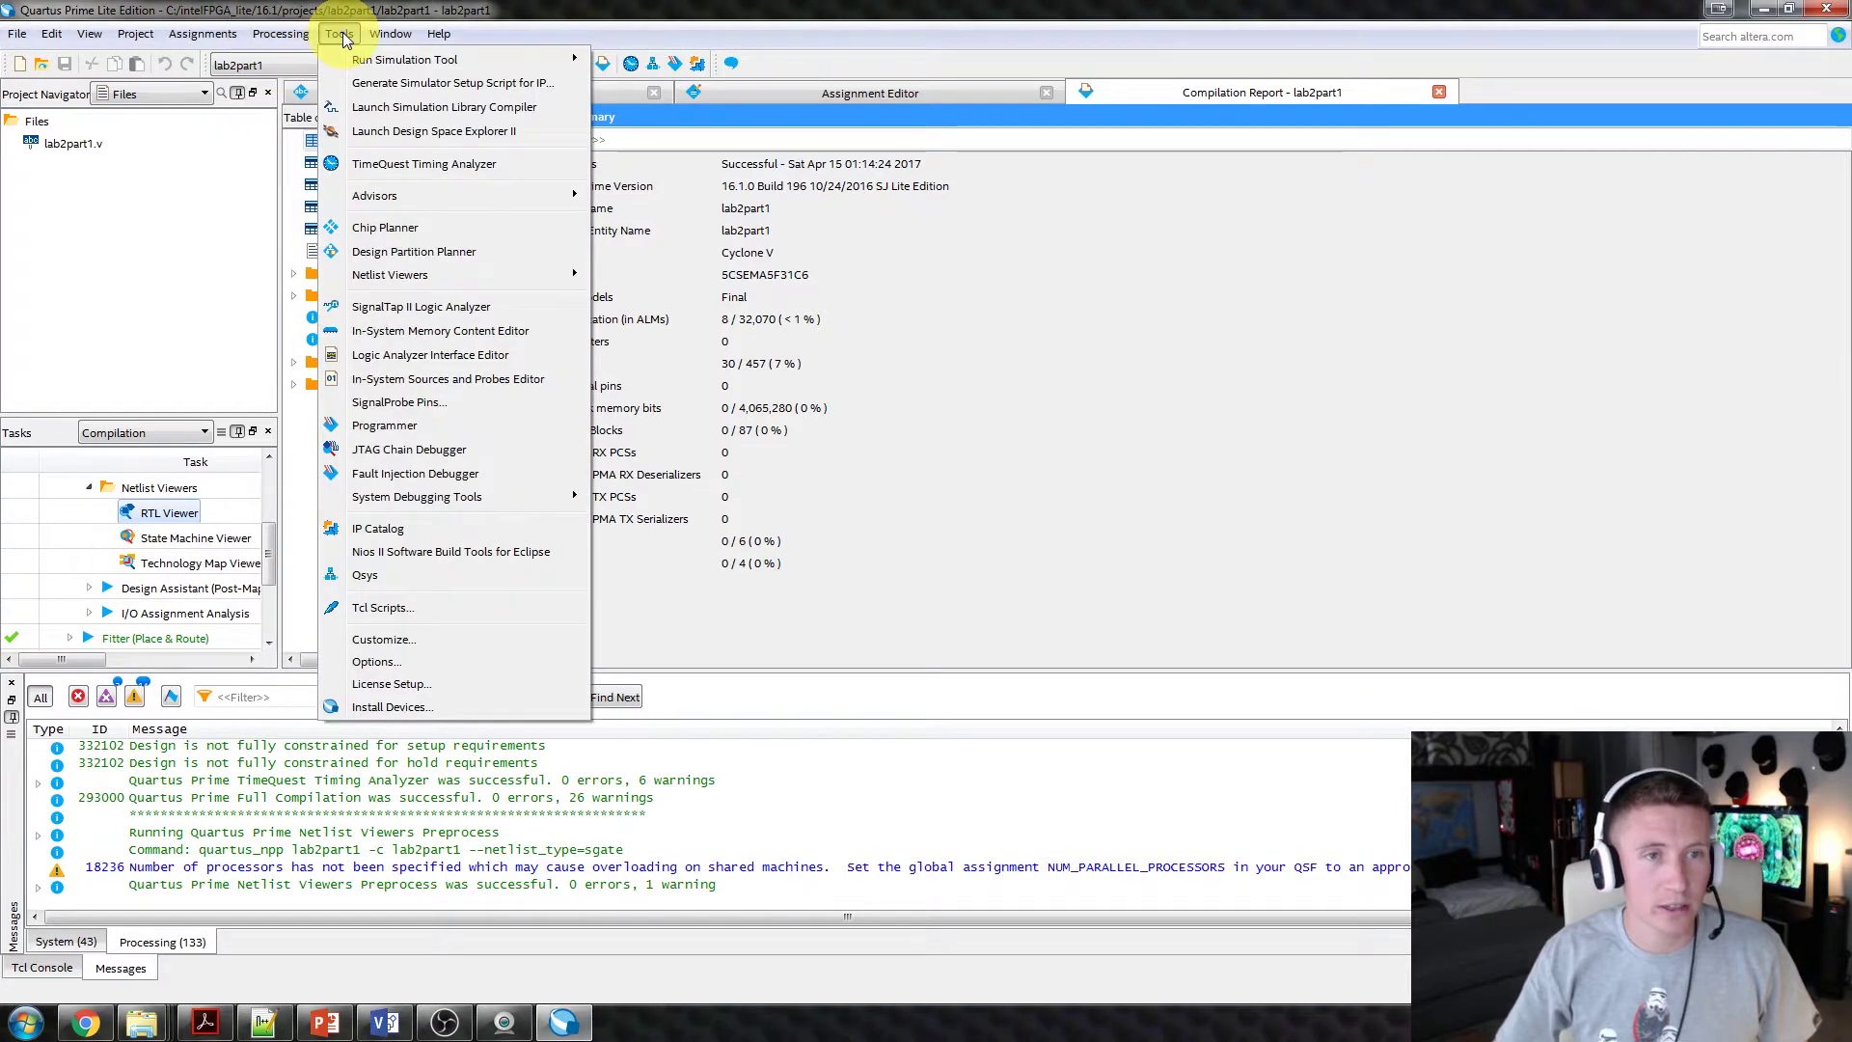
{"action": "left_click", "coordinate": [375, 426]}
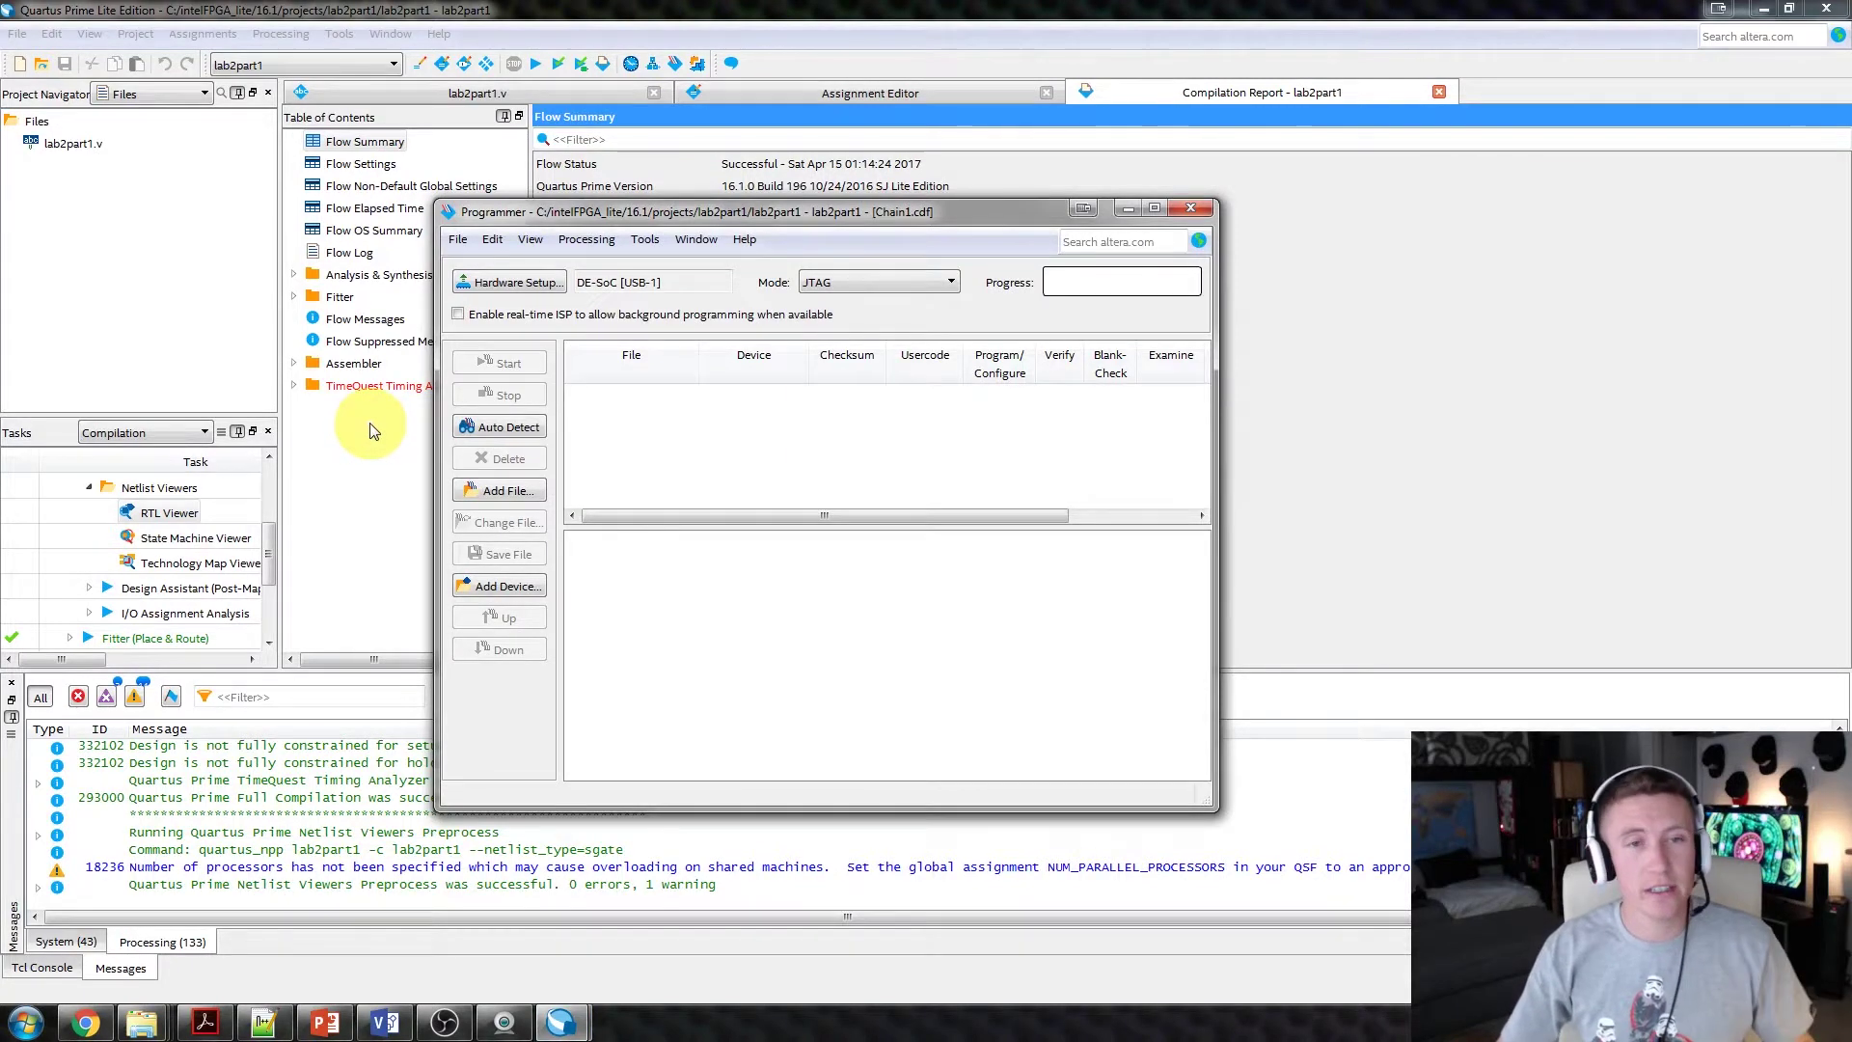
{"action": "left_click", "coordinate": [525, 285]}
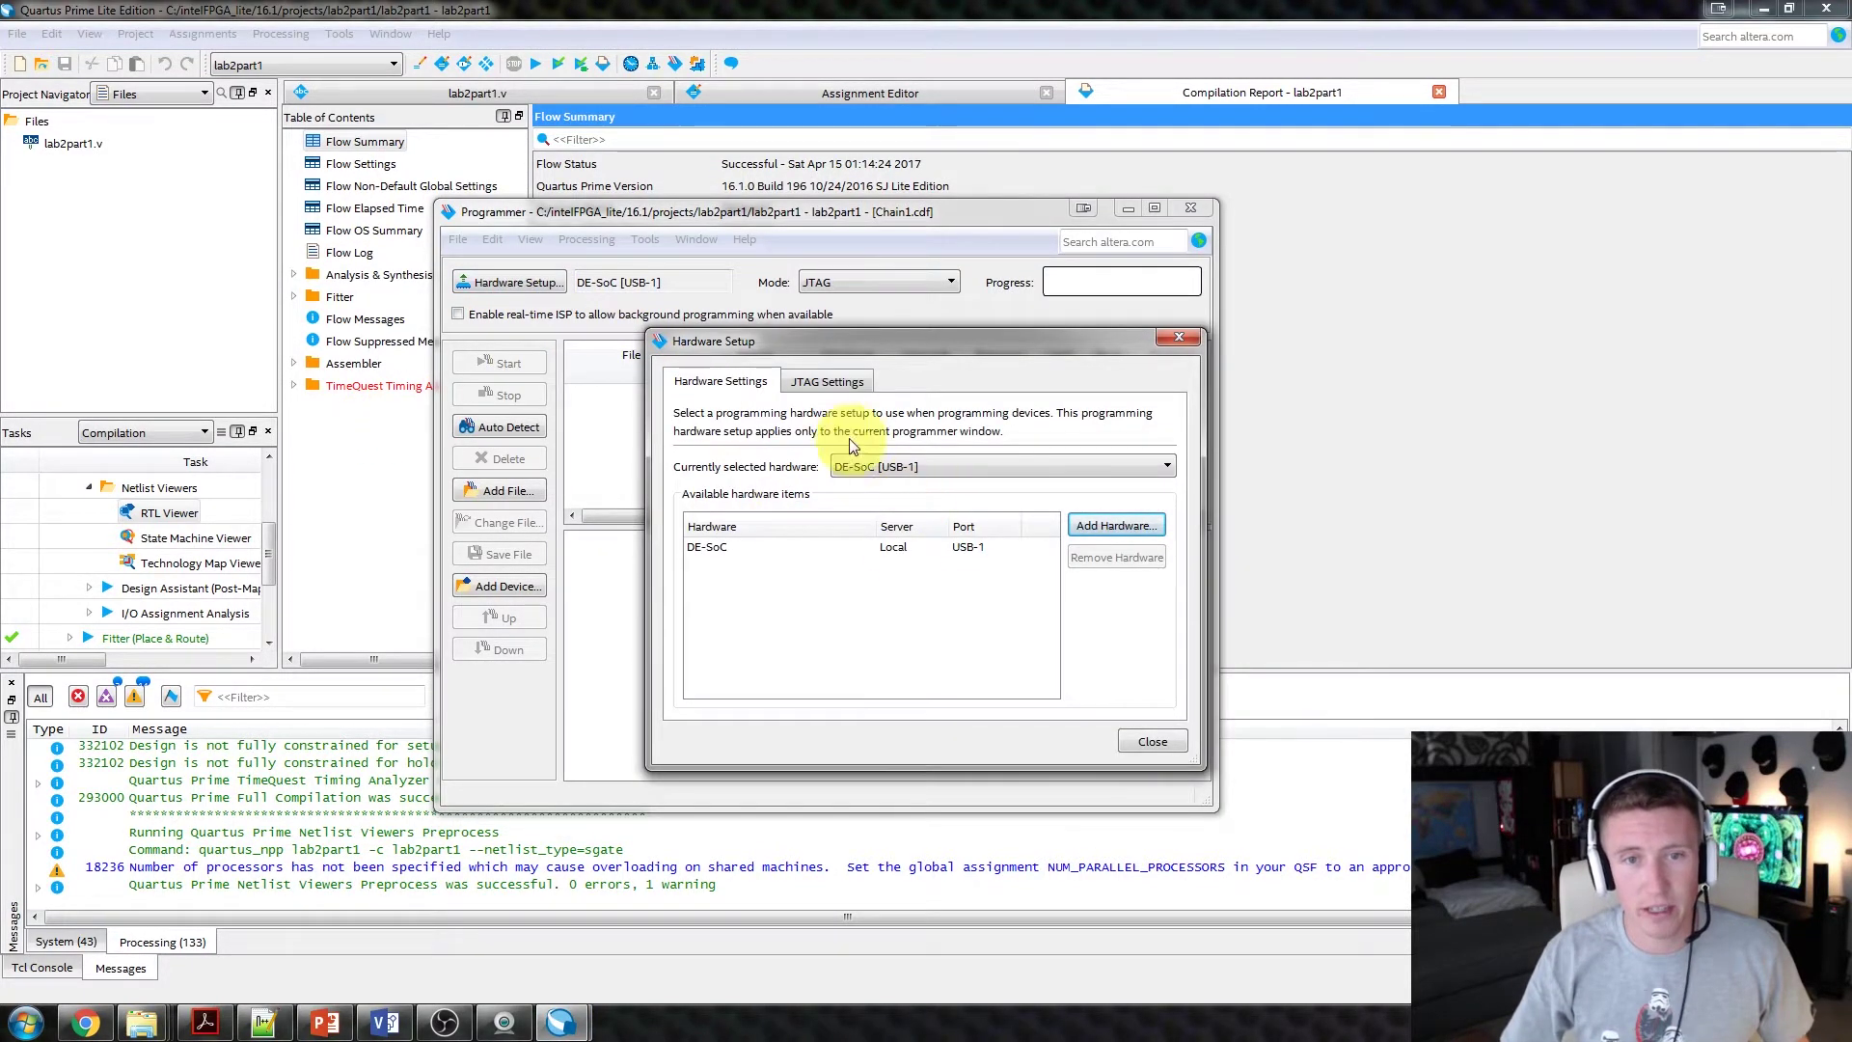
{"action": "left_click", "coordinate": [1148, 745]}
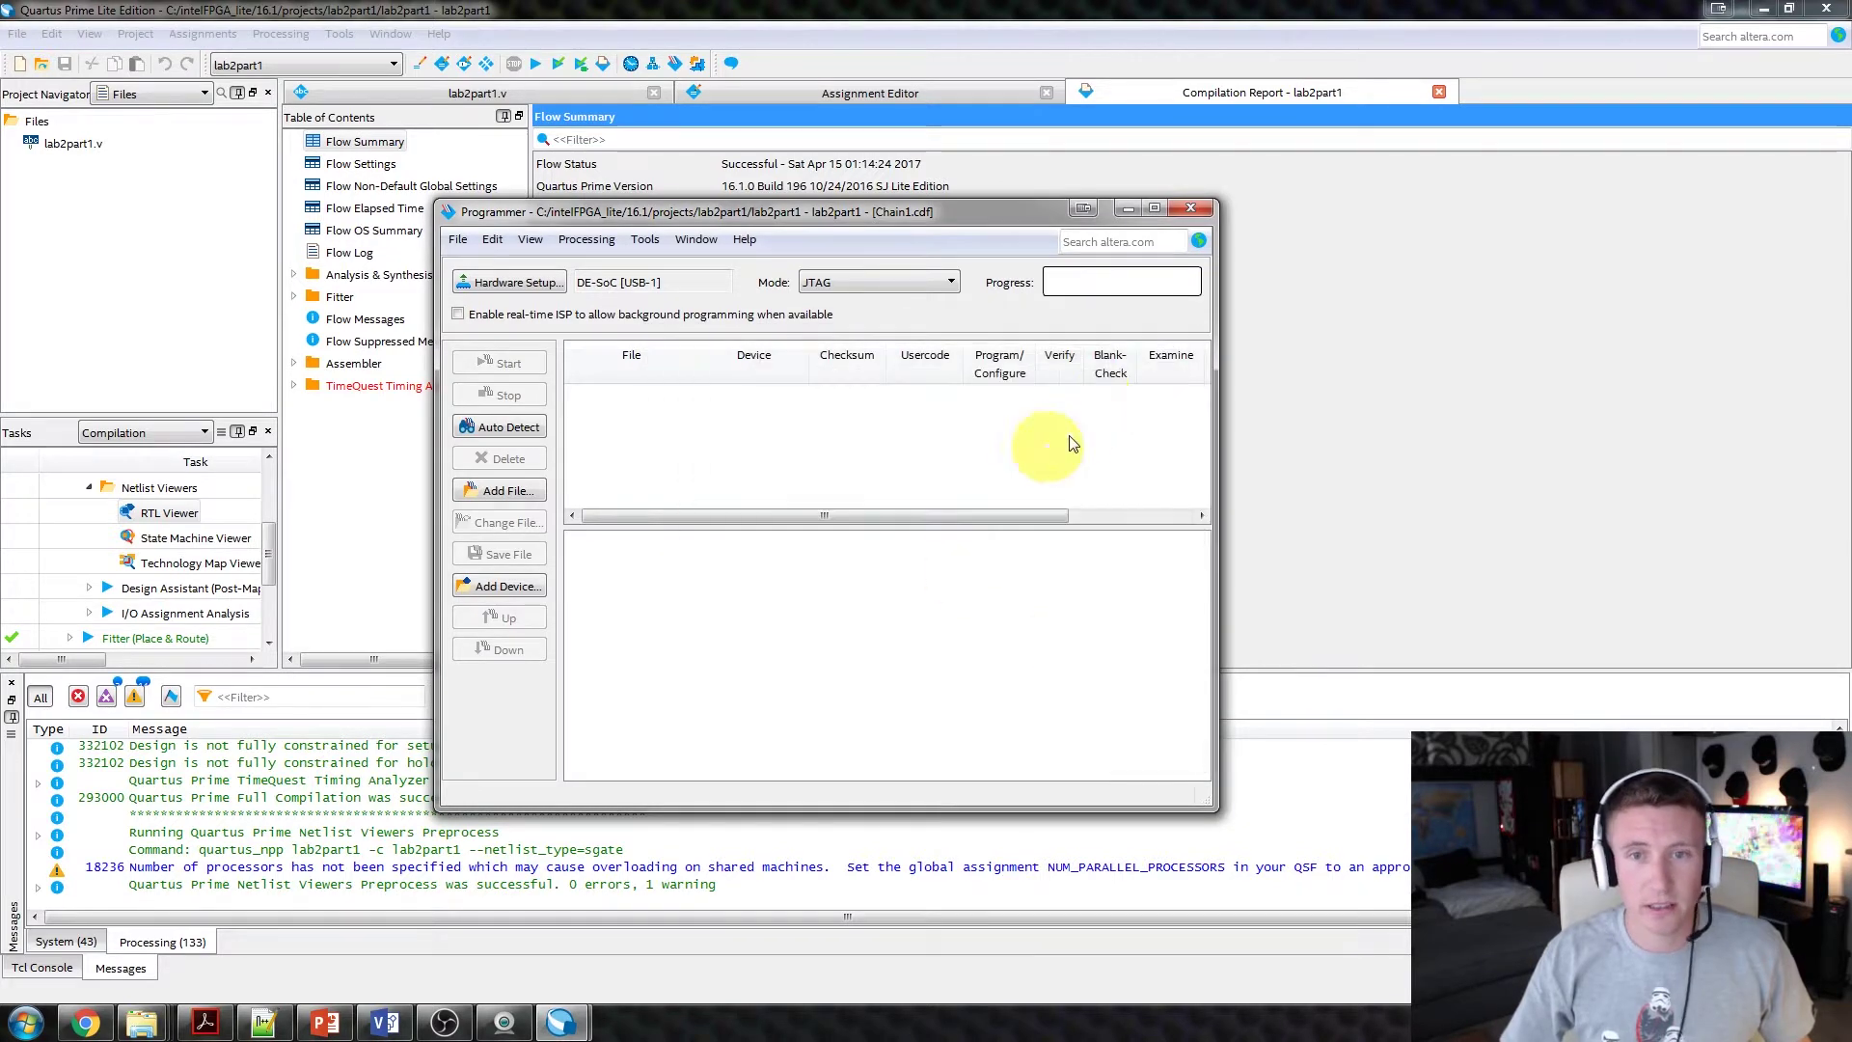
Auto-detect the JTAG chain and choose the 5CSEMA5 device.
{"action": "left_click", "coordinate": [512, 427]}
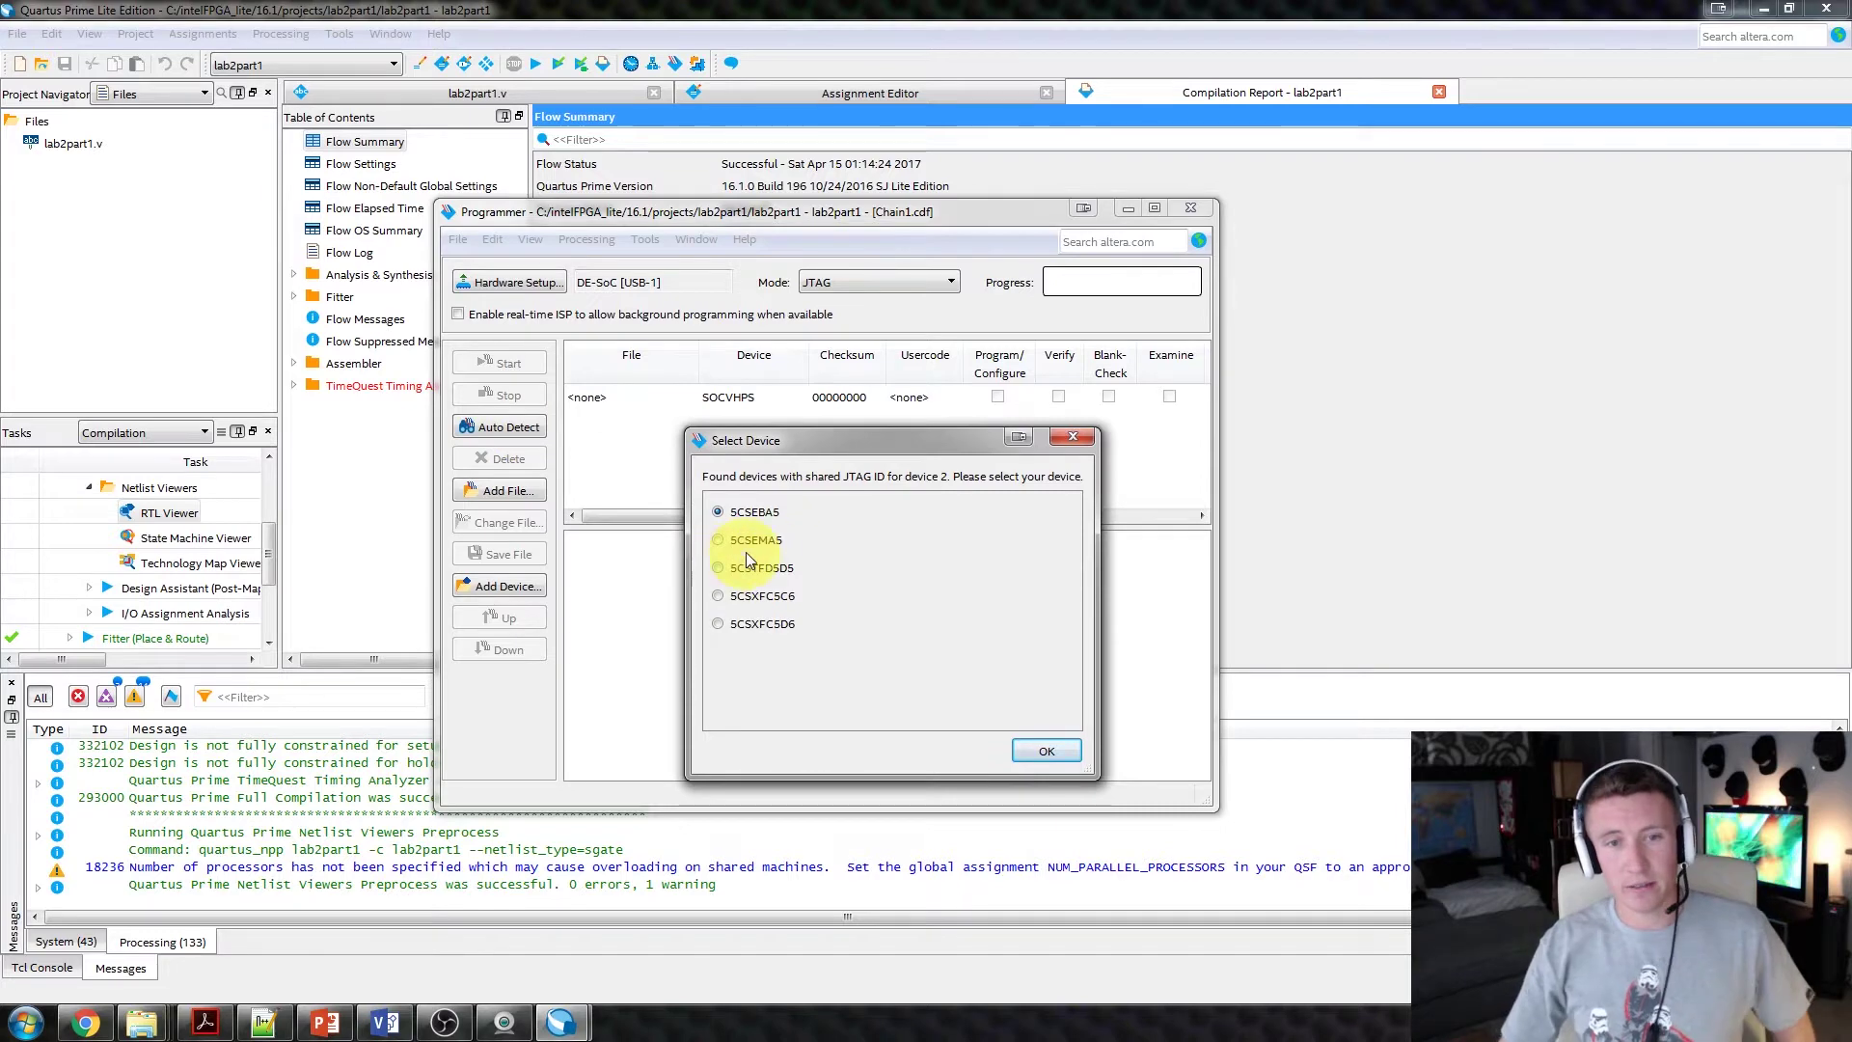
{"action": "left_click", "coordinate": [756, 544]}
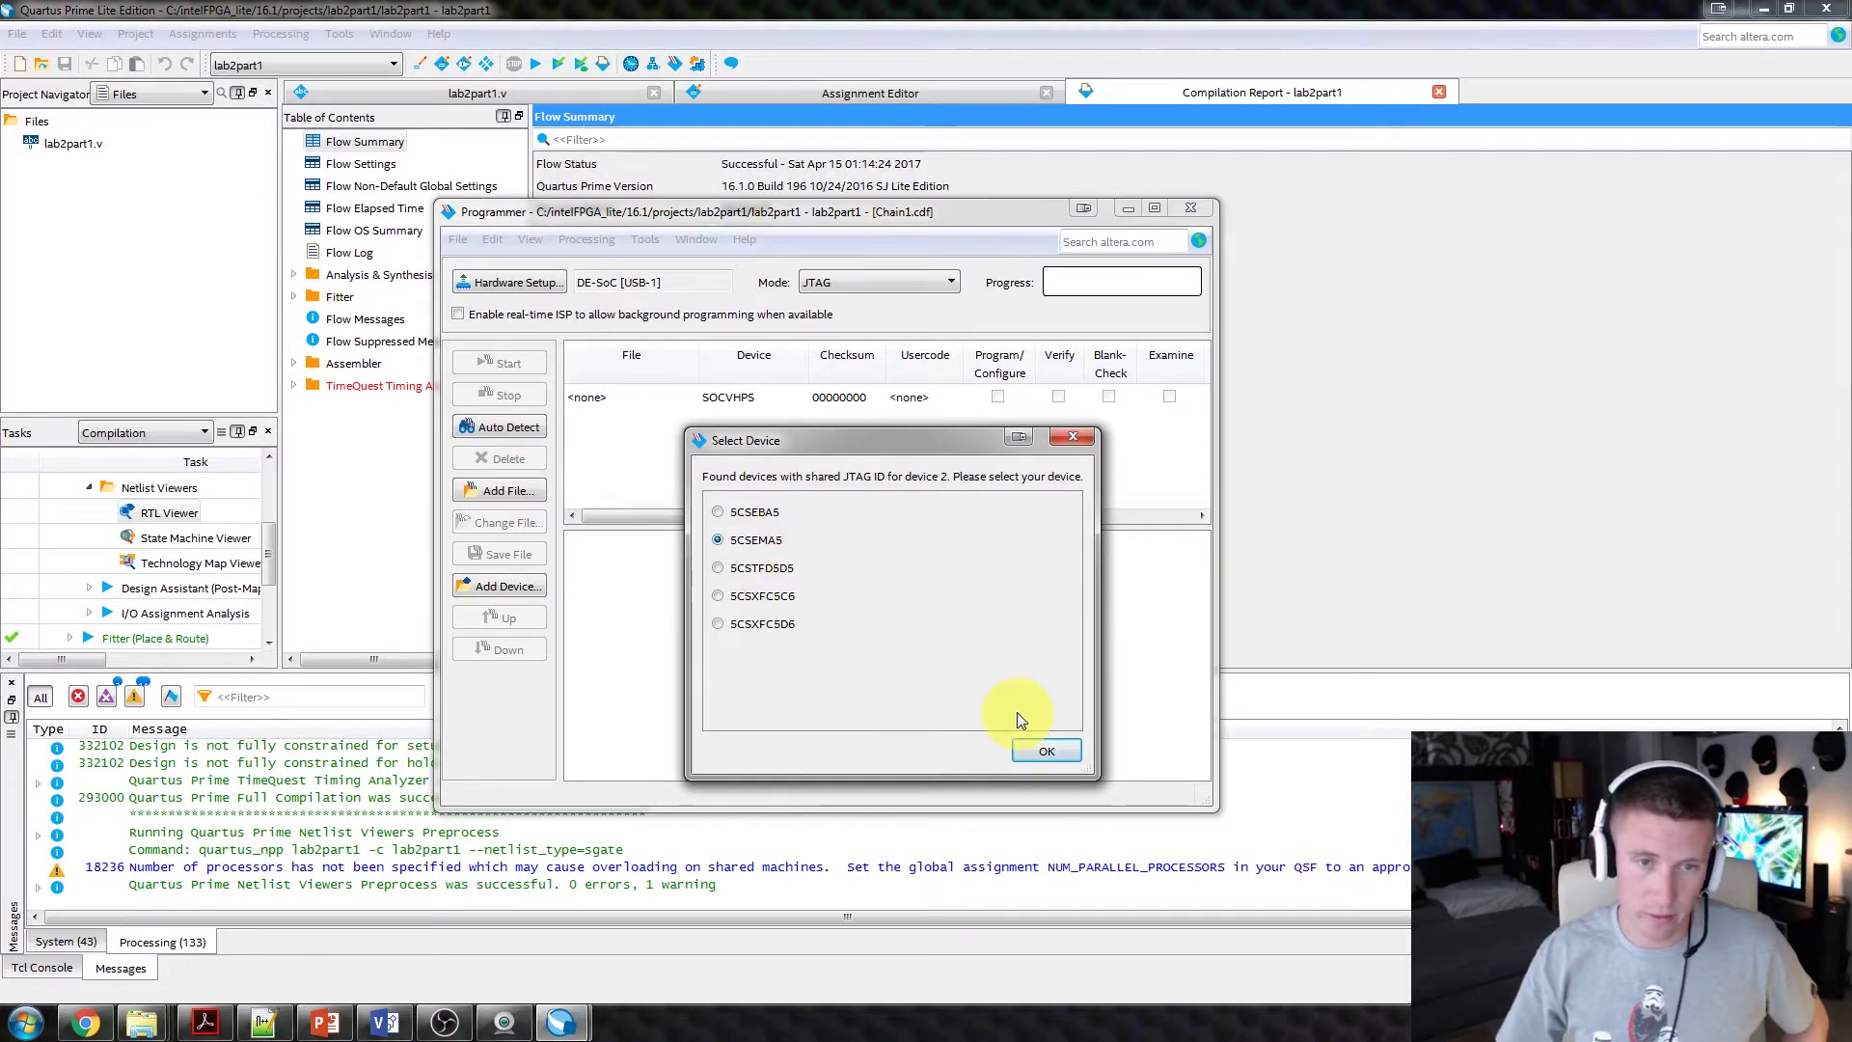
{"action": "left_click", "coordinate": [1077, 756]}
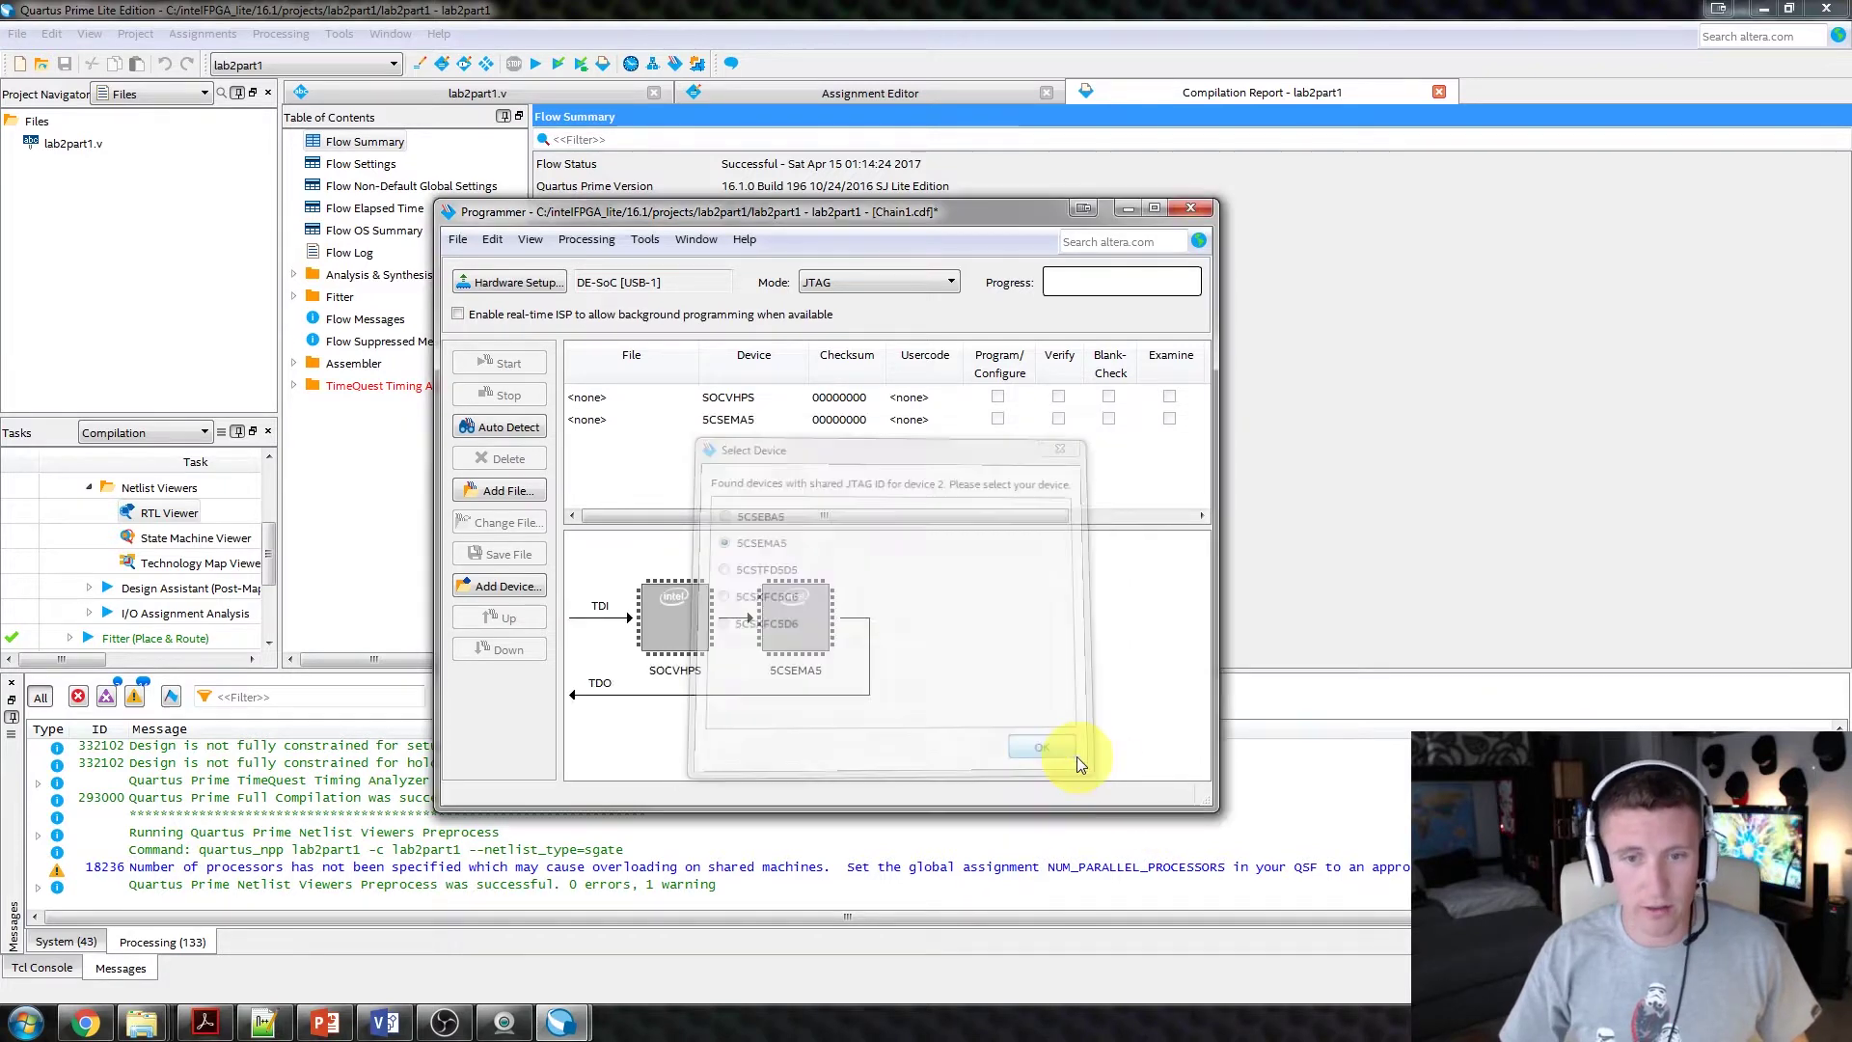
Assign output_files/lab2part1.sof to the 5CSEMA5 device in the chain.
{"action": "left_click", "coordinate": [629, 426]}
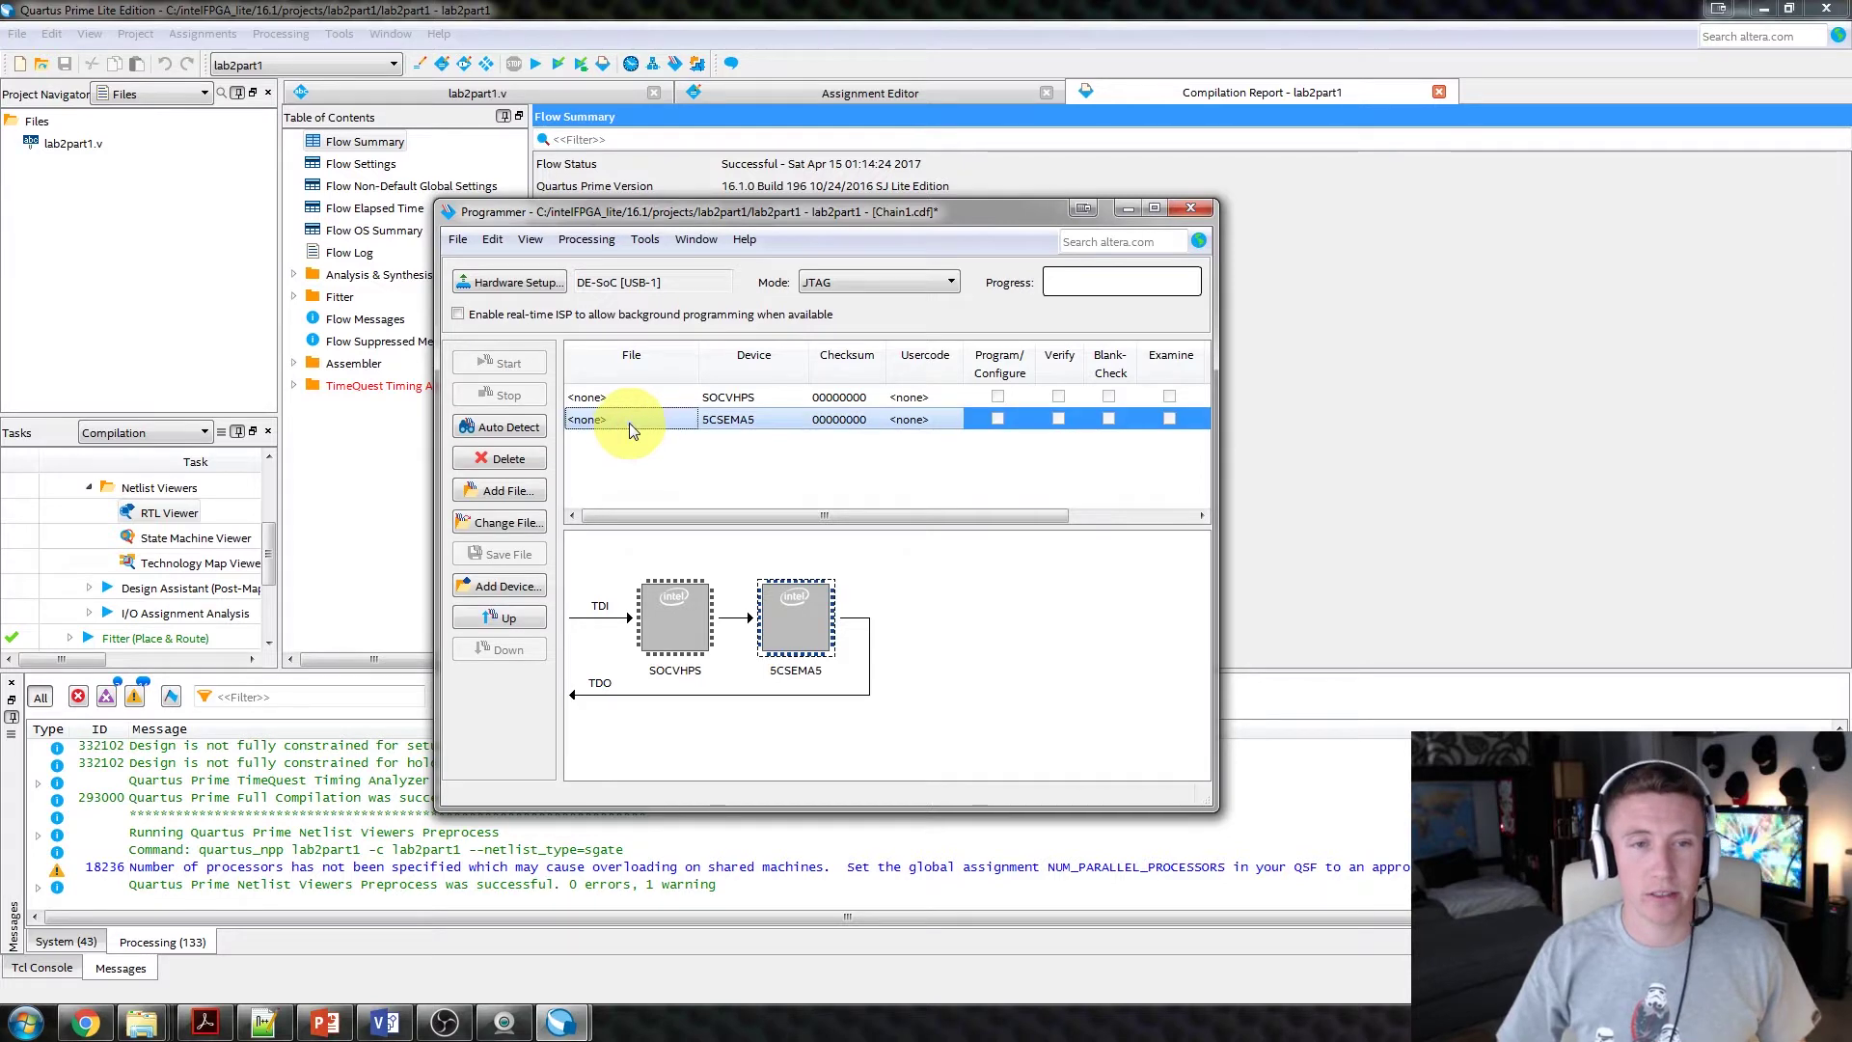
{"action": "left_click", "coordinate": [517, 488]}
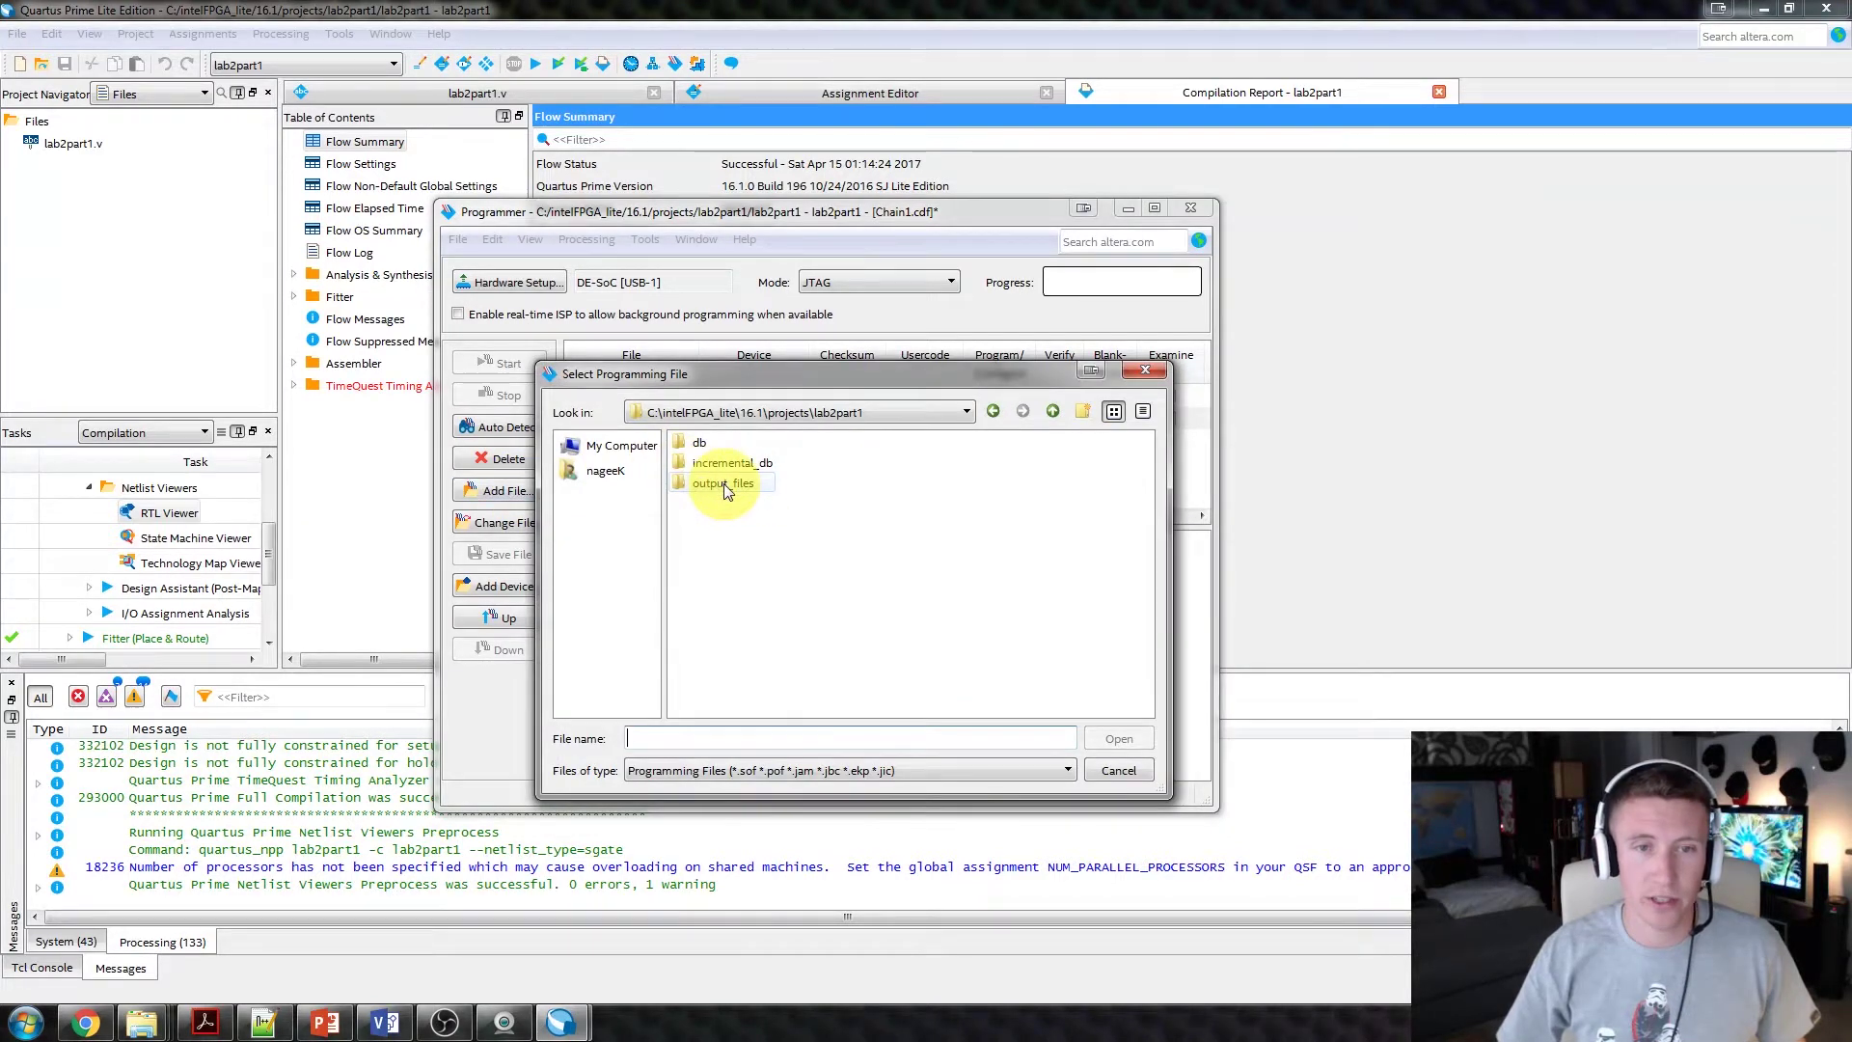
{"action": "double_click", "coordinate": [774, 486]}
{"action": "left_click", "coordinate": [747, 443]}
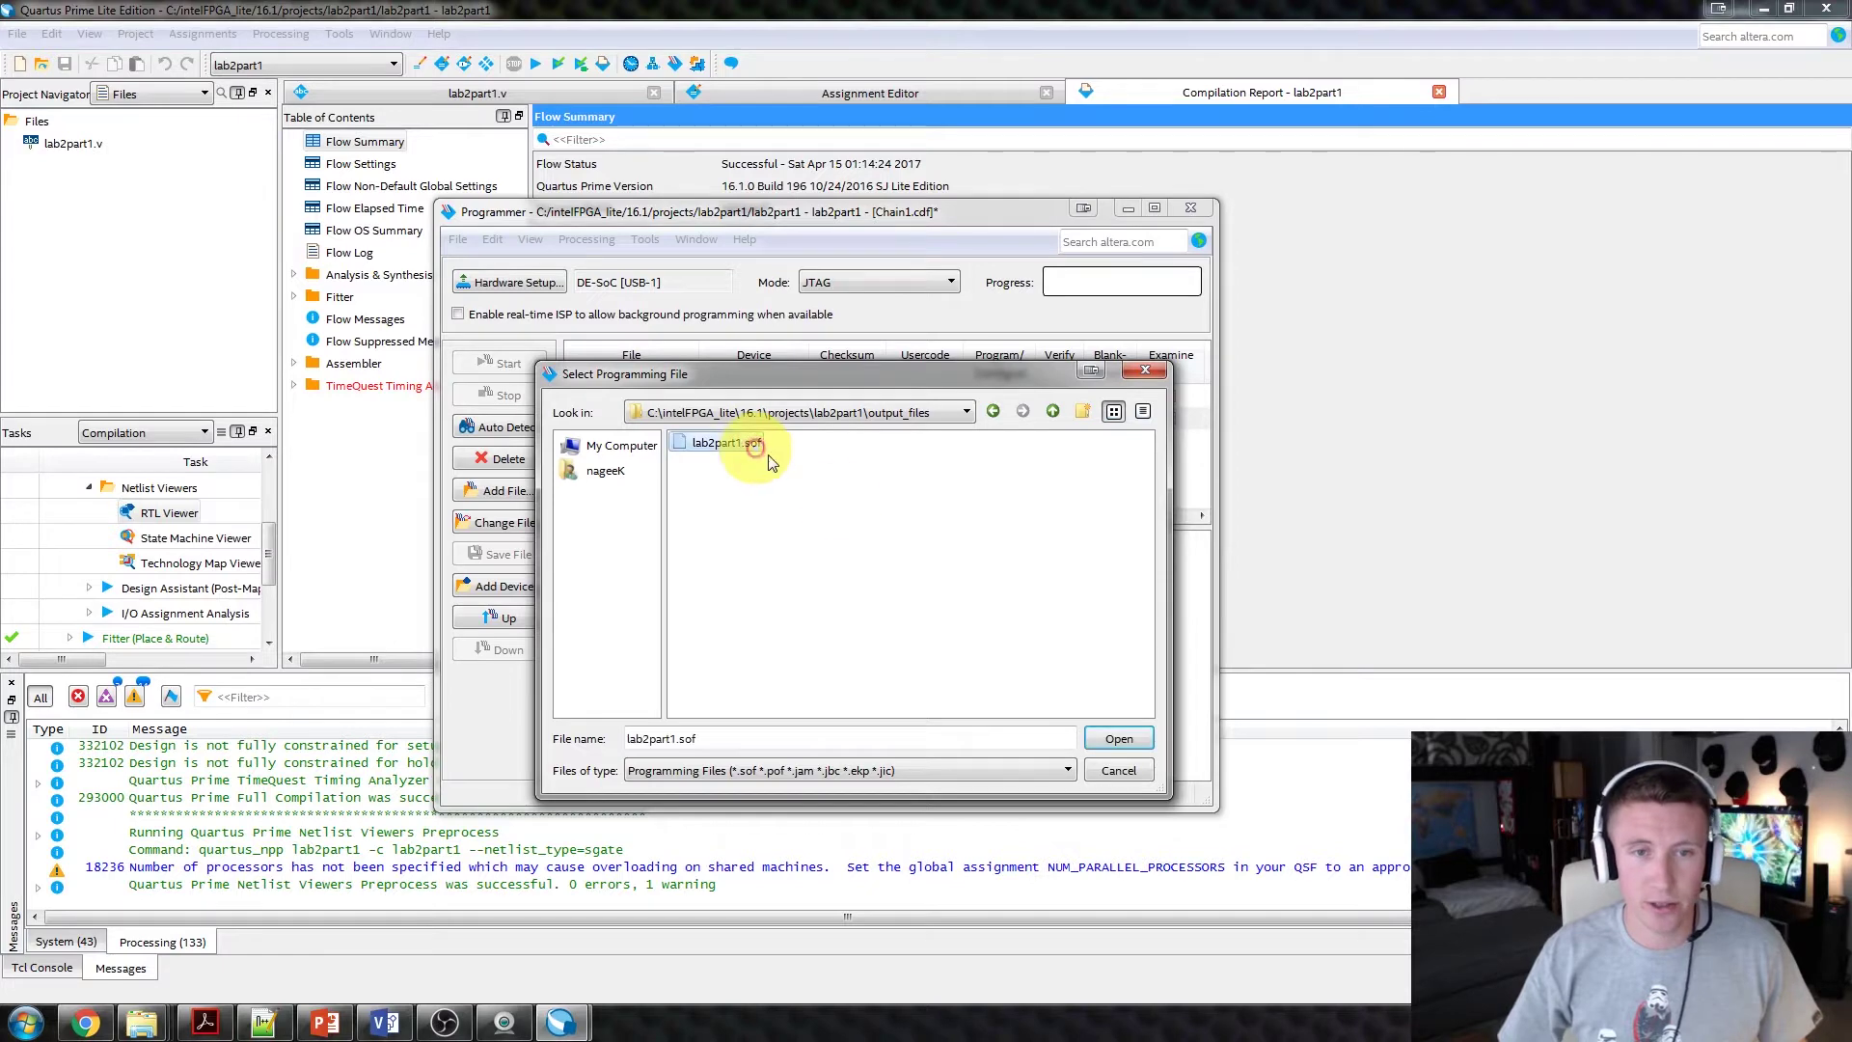
{"action": "left_click", "coordinate": [1117, 739]}
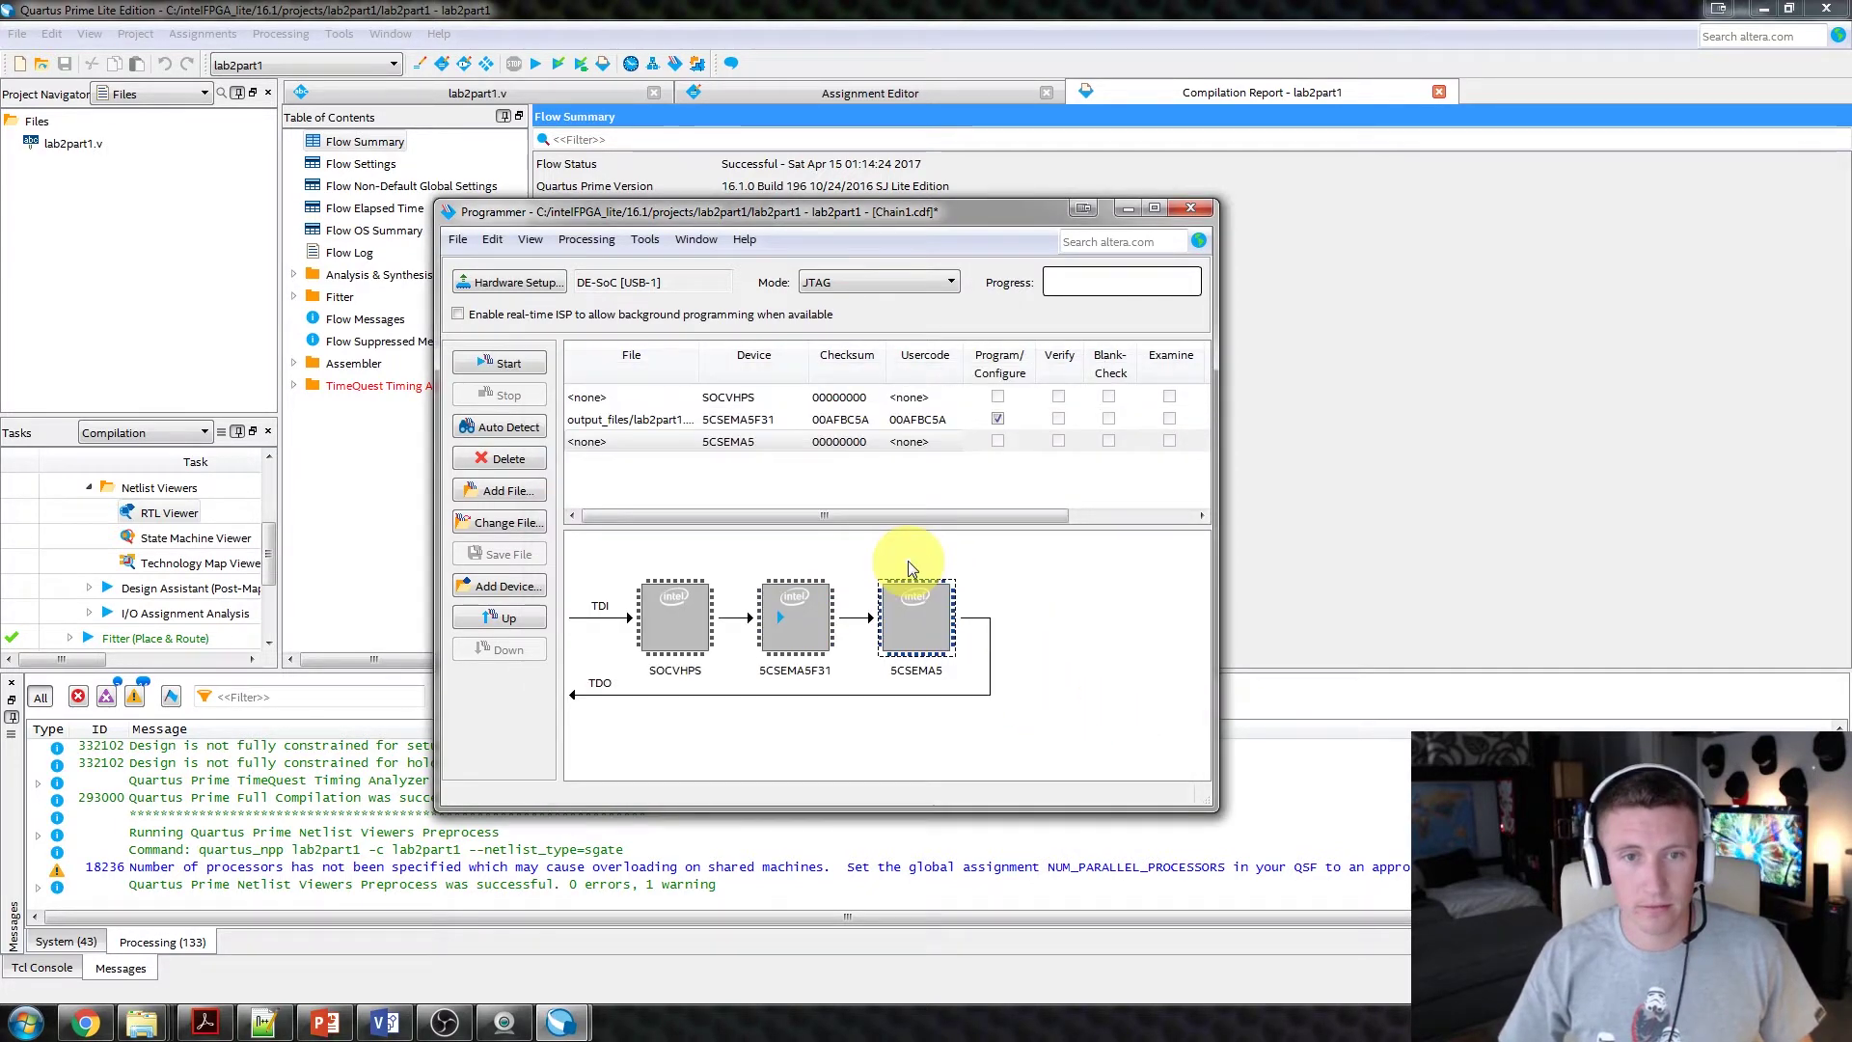
Delete the leftover 5CSEMA5 entry without a file, keeping the 5CSEMA5F31 entry.
{"action": "left_click", "coordinate": [666, 441]}
{"action": "left_click", "coordinate": [662, 421]}
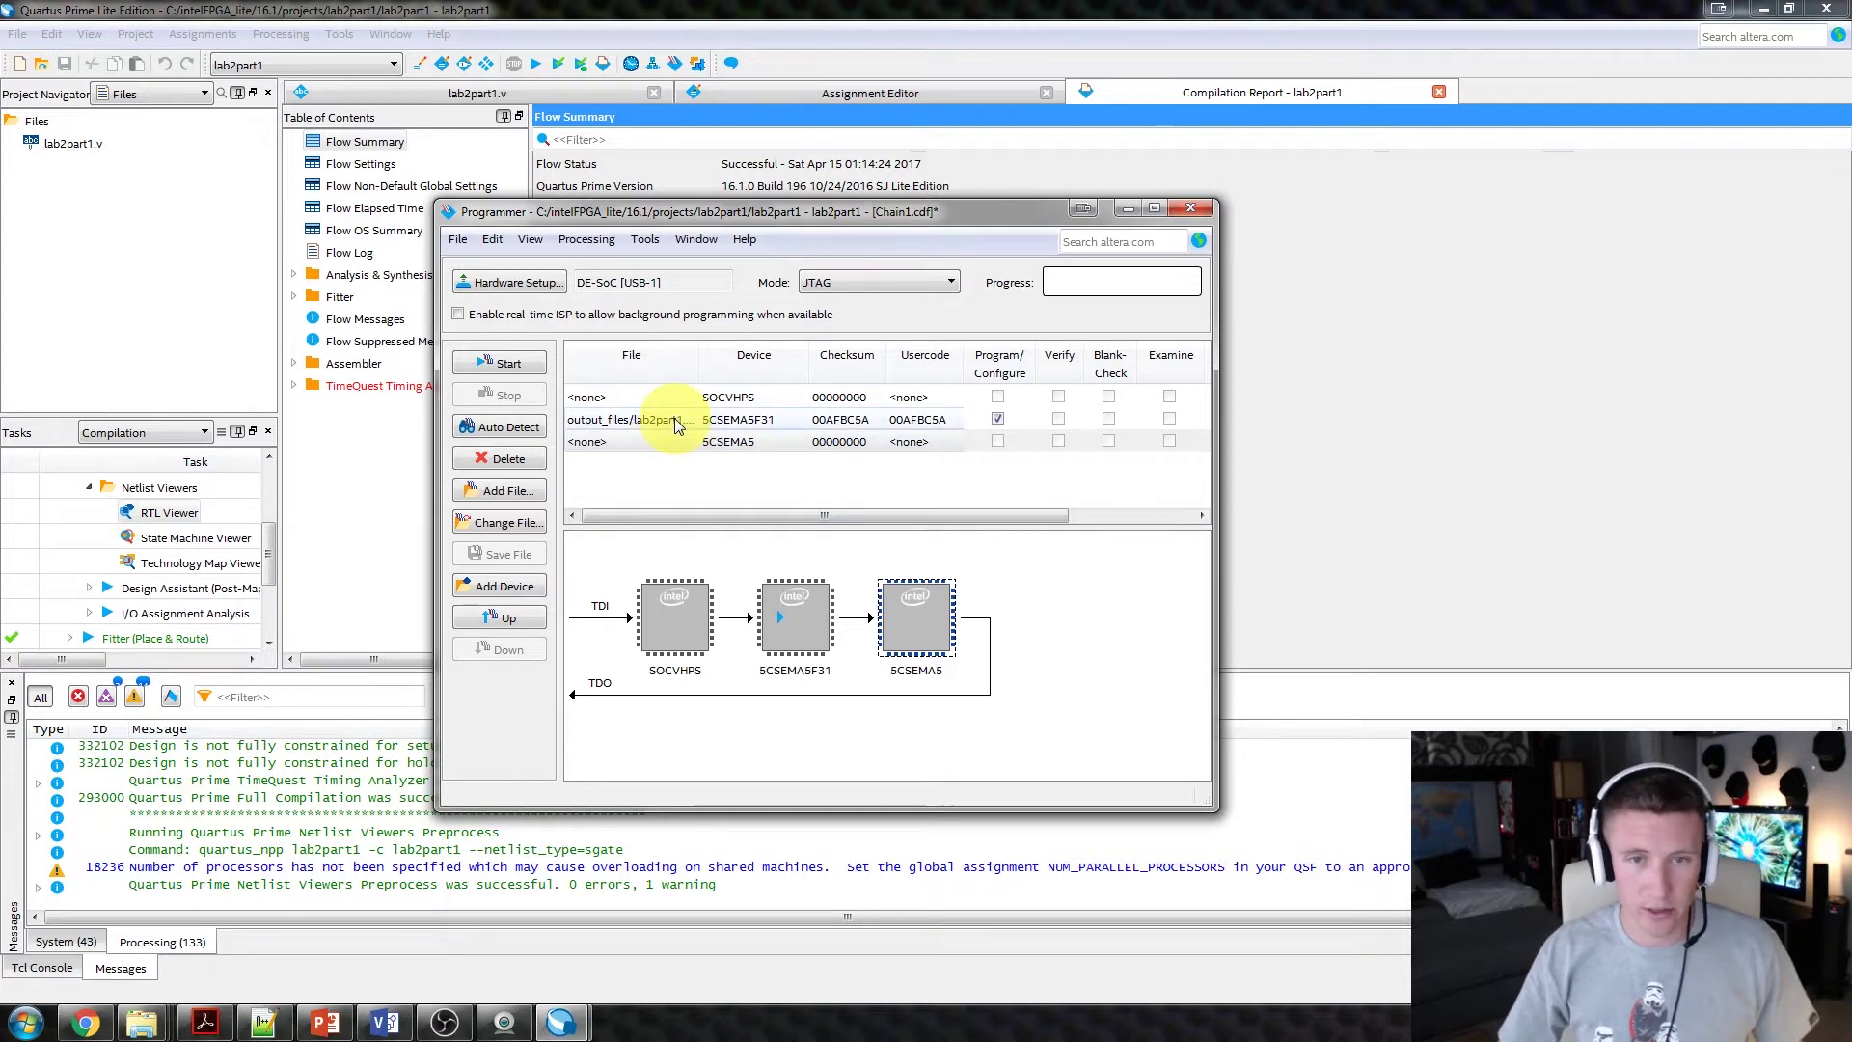
{"action": "left_click", "coordinate": [672, 444]}
{"action": "left_click", "coordinate": [774, 425]}
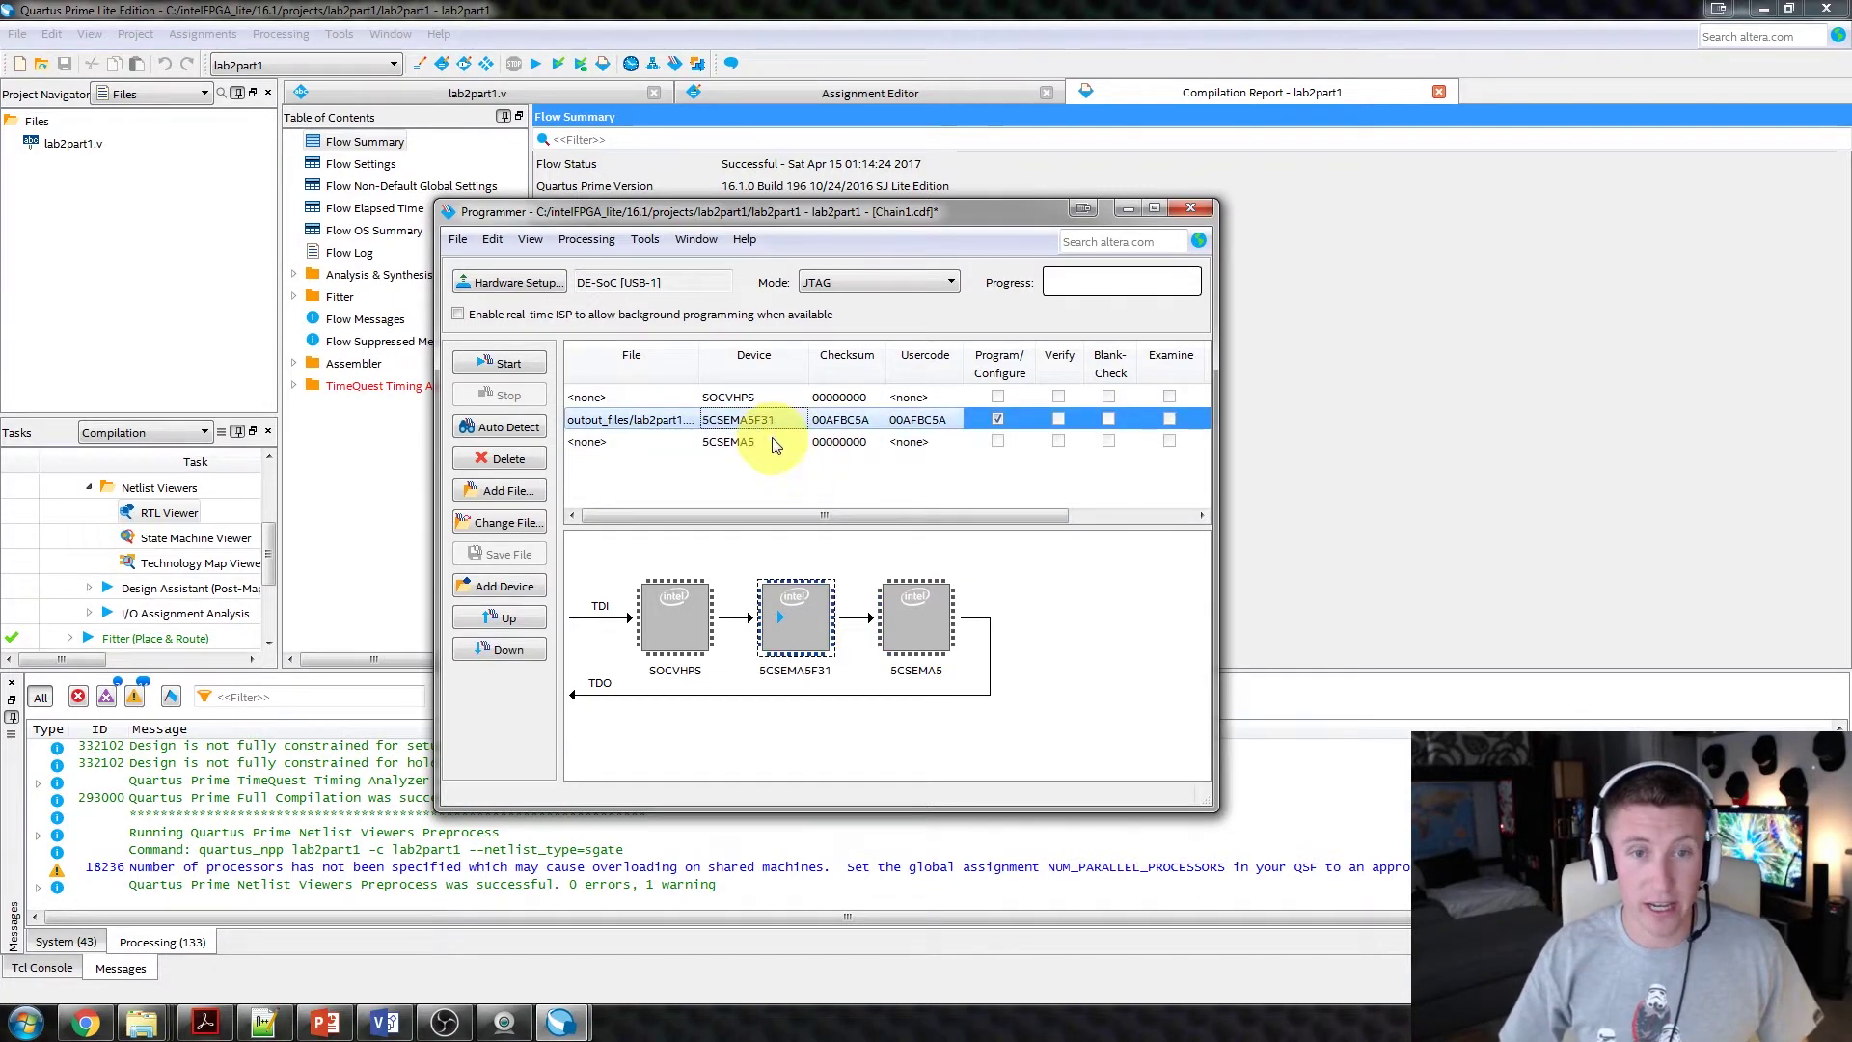
{"action": "left_click", "coordinate": [769, 442]}
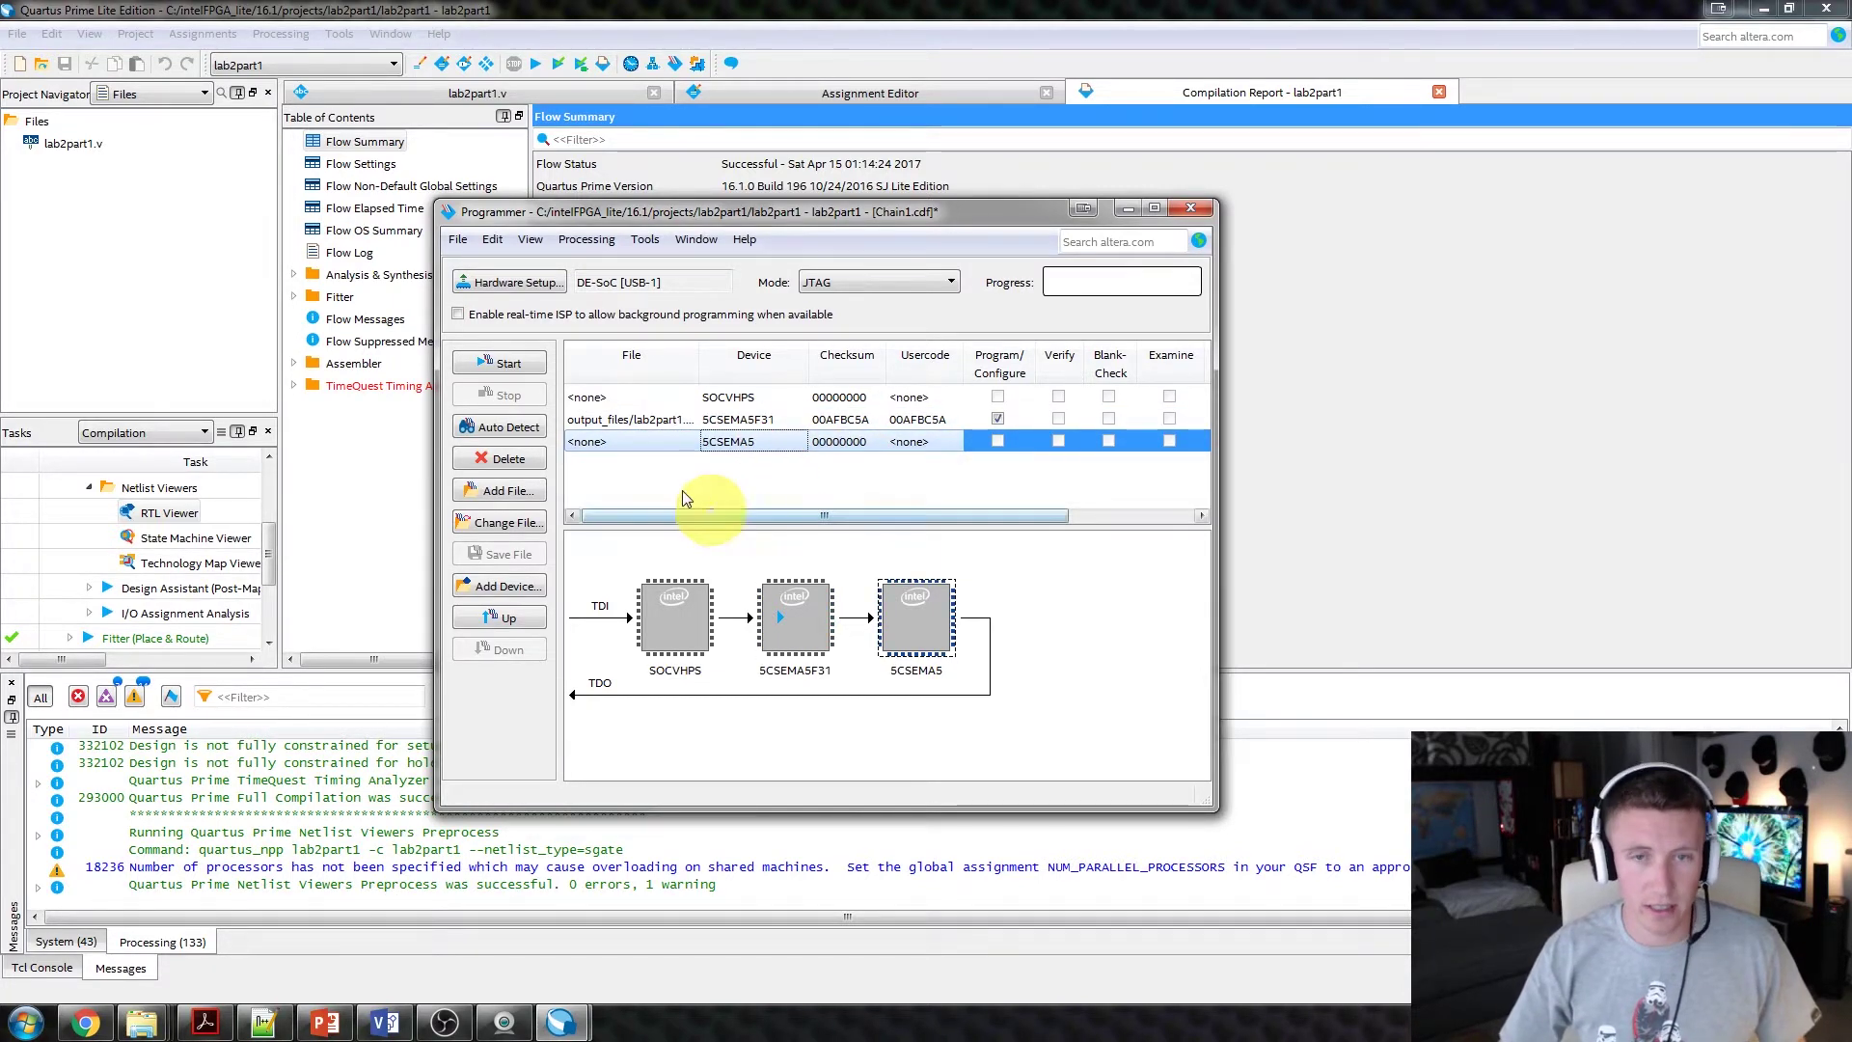
{"action": "left_click", "coordinate": [538, 461]}
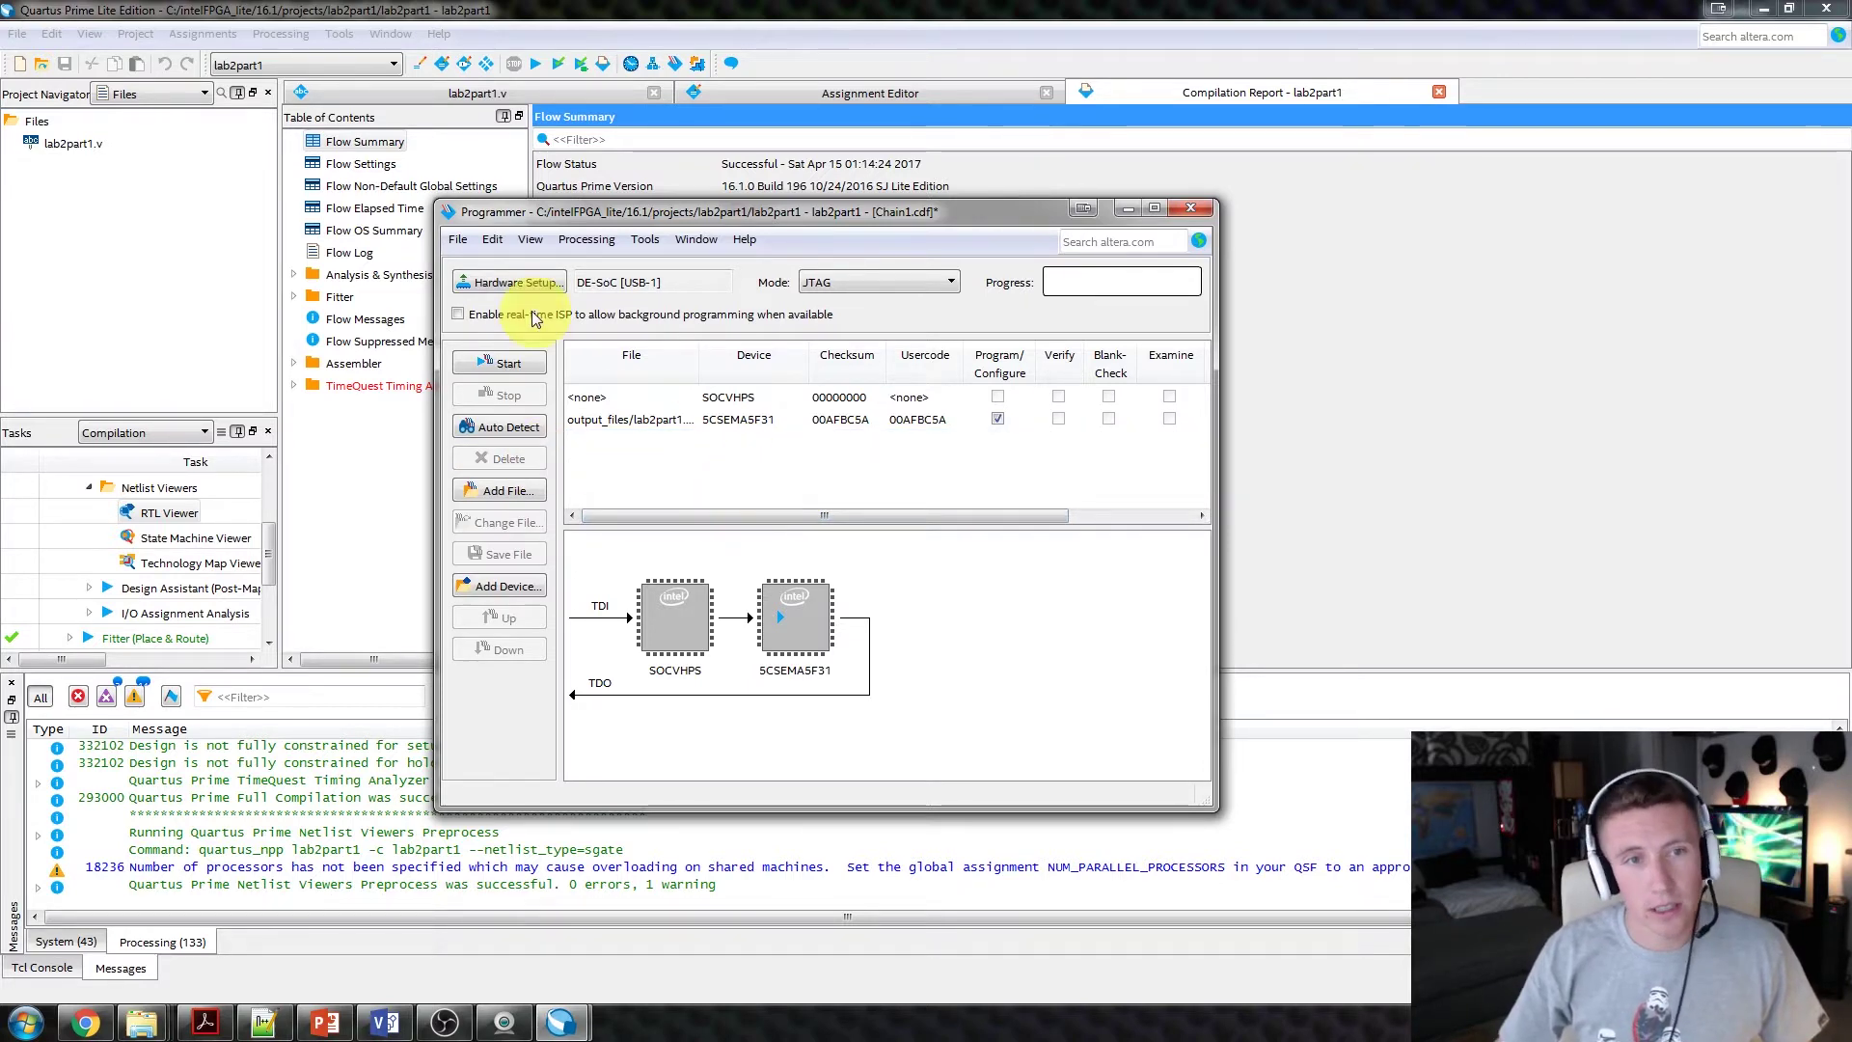
Program lab2part1.sof onto the board, then minimize the Quartus and Programmer windows.
{"action": "left_click", "coordinate": [501, 359]}
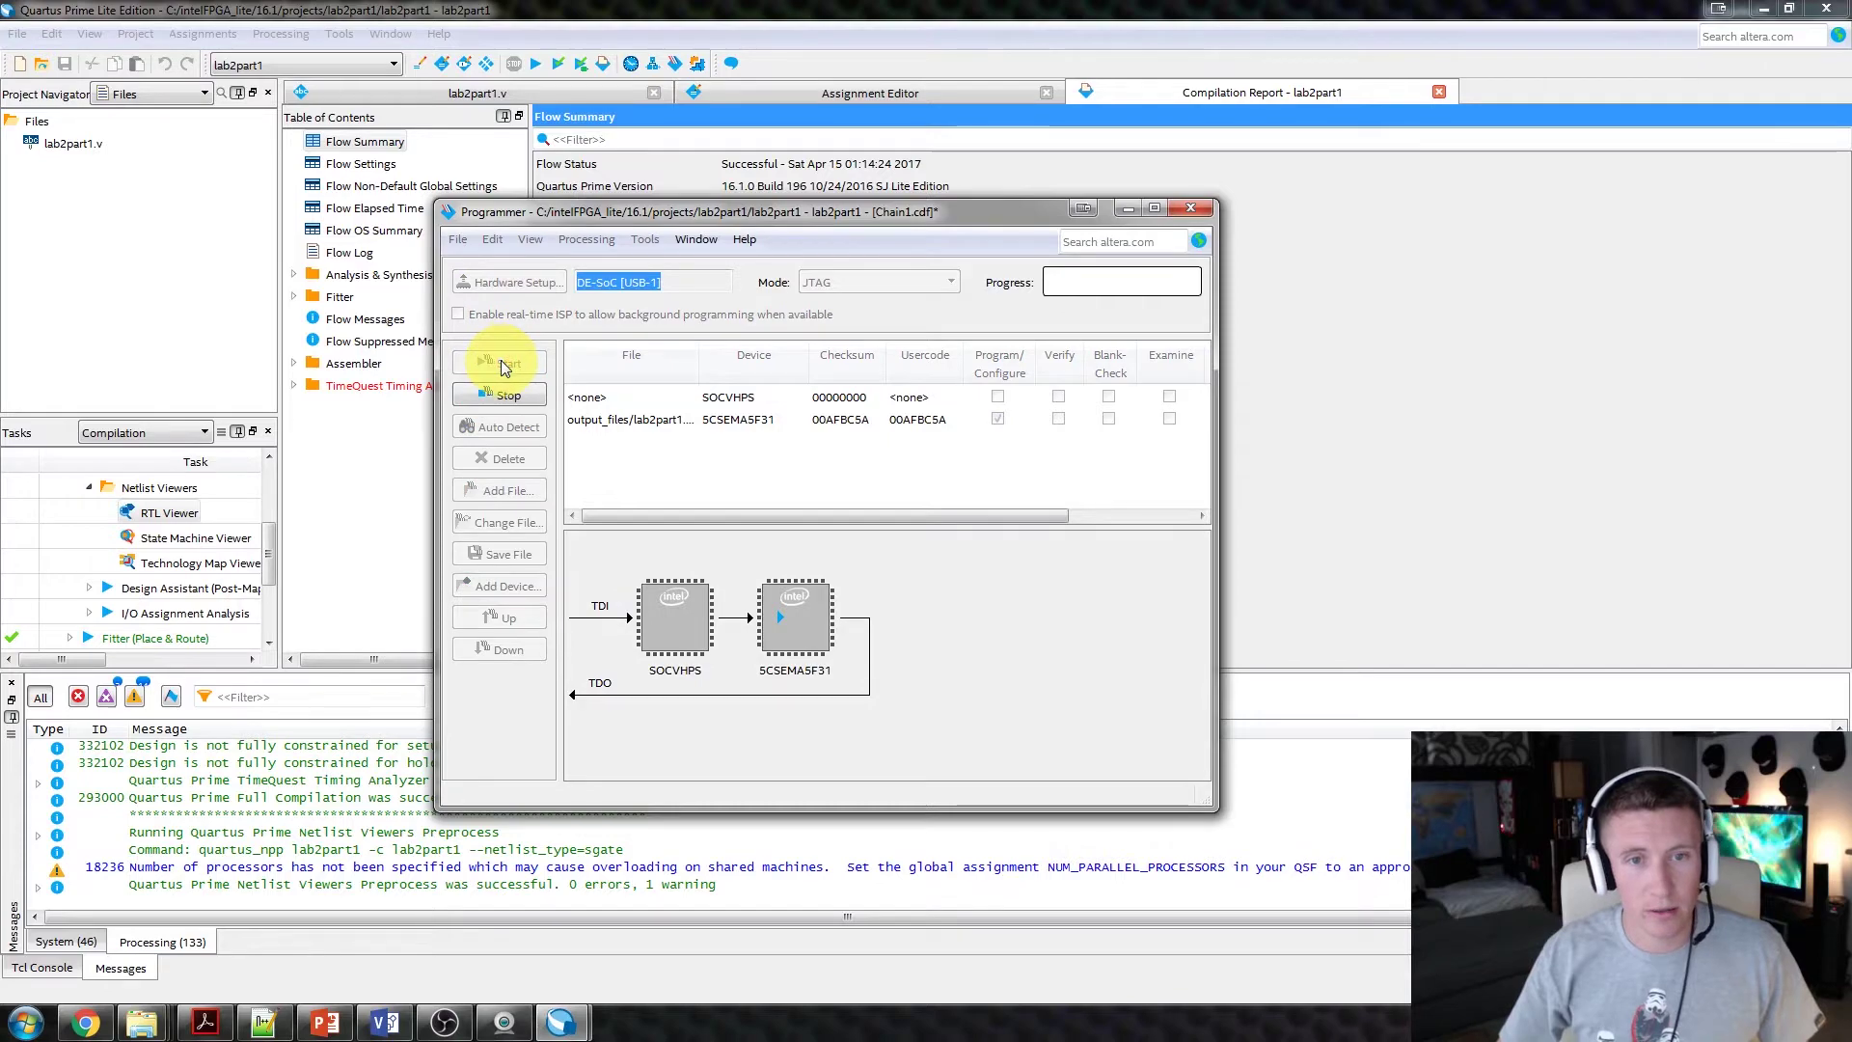
{"action": "left_click", "coordinate": [1763, 9]}
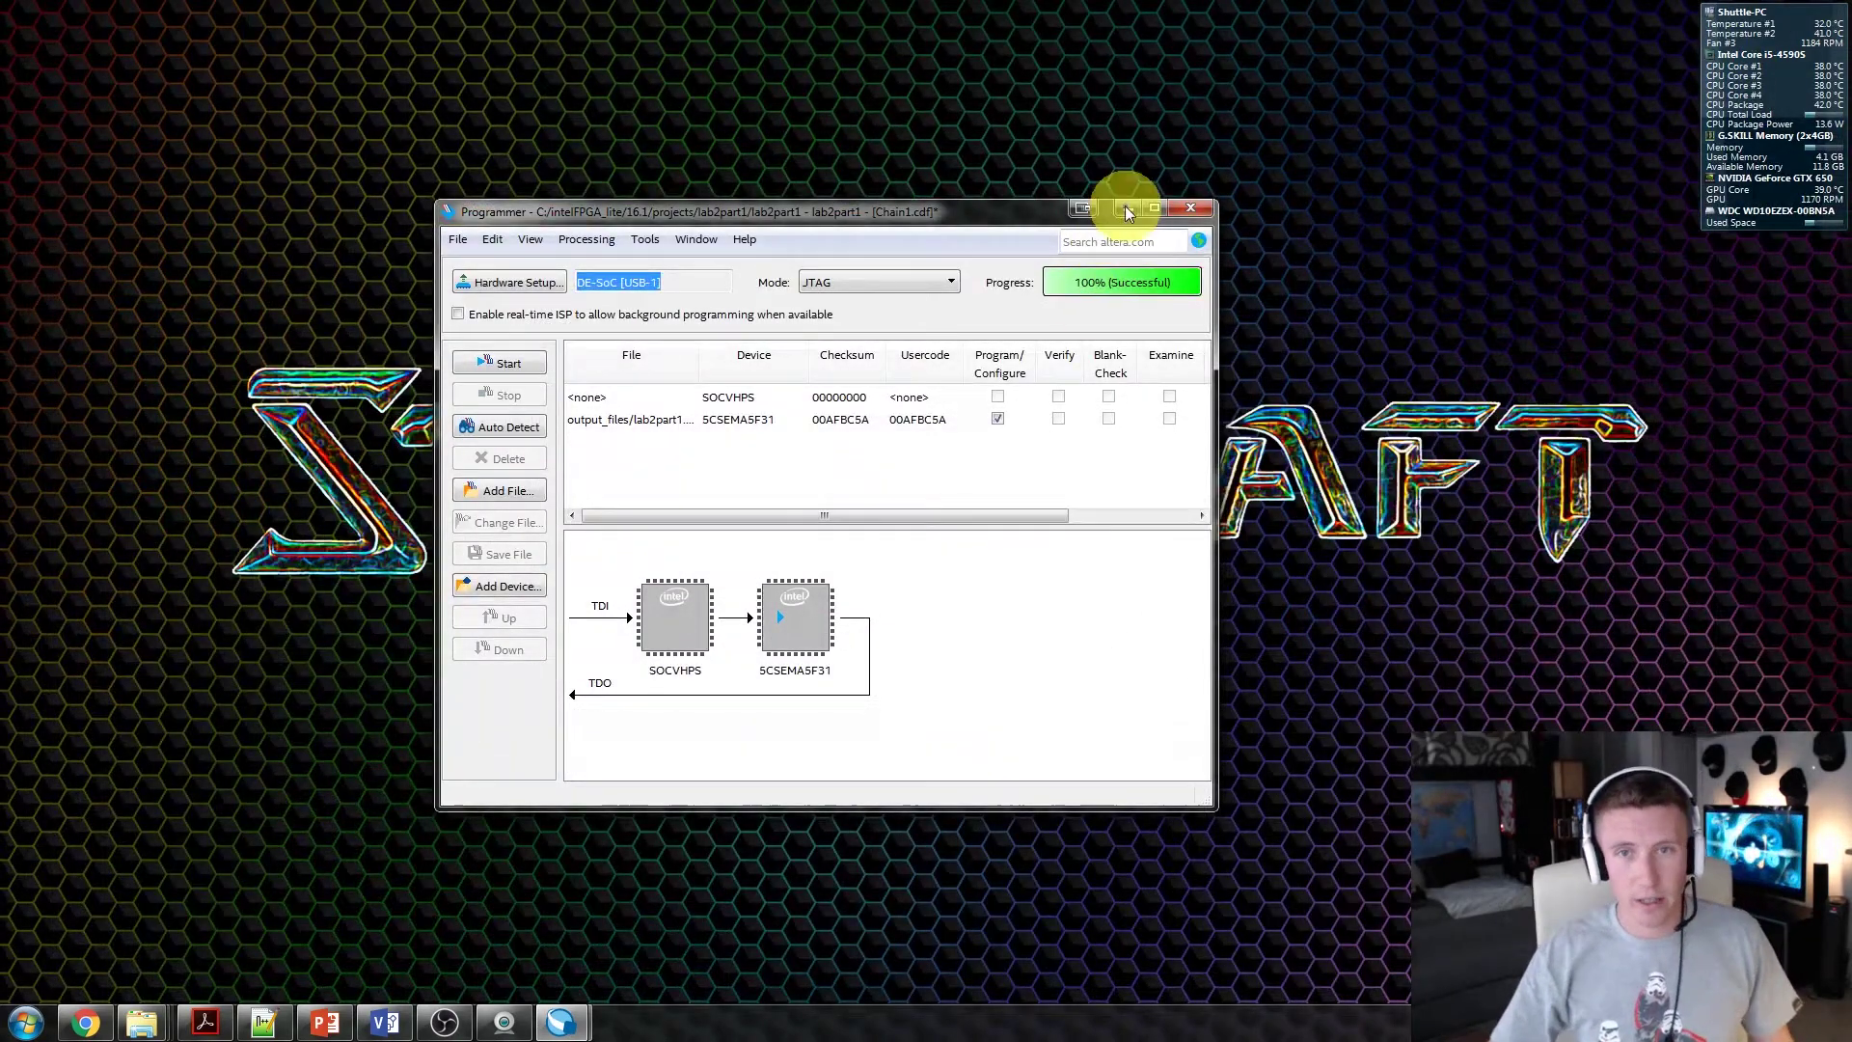
{"action": "left_click", "coordinate": [1121, 212]}
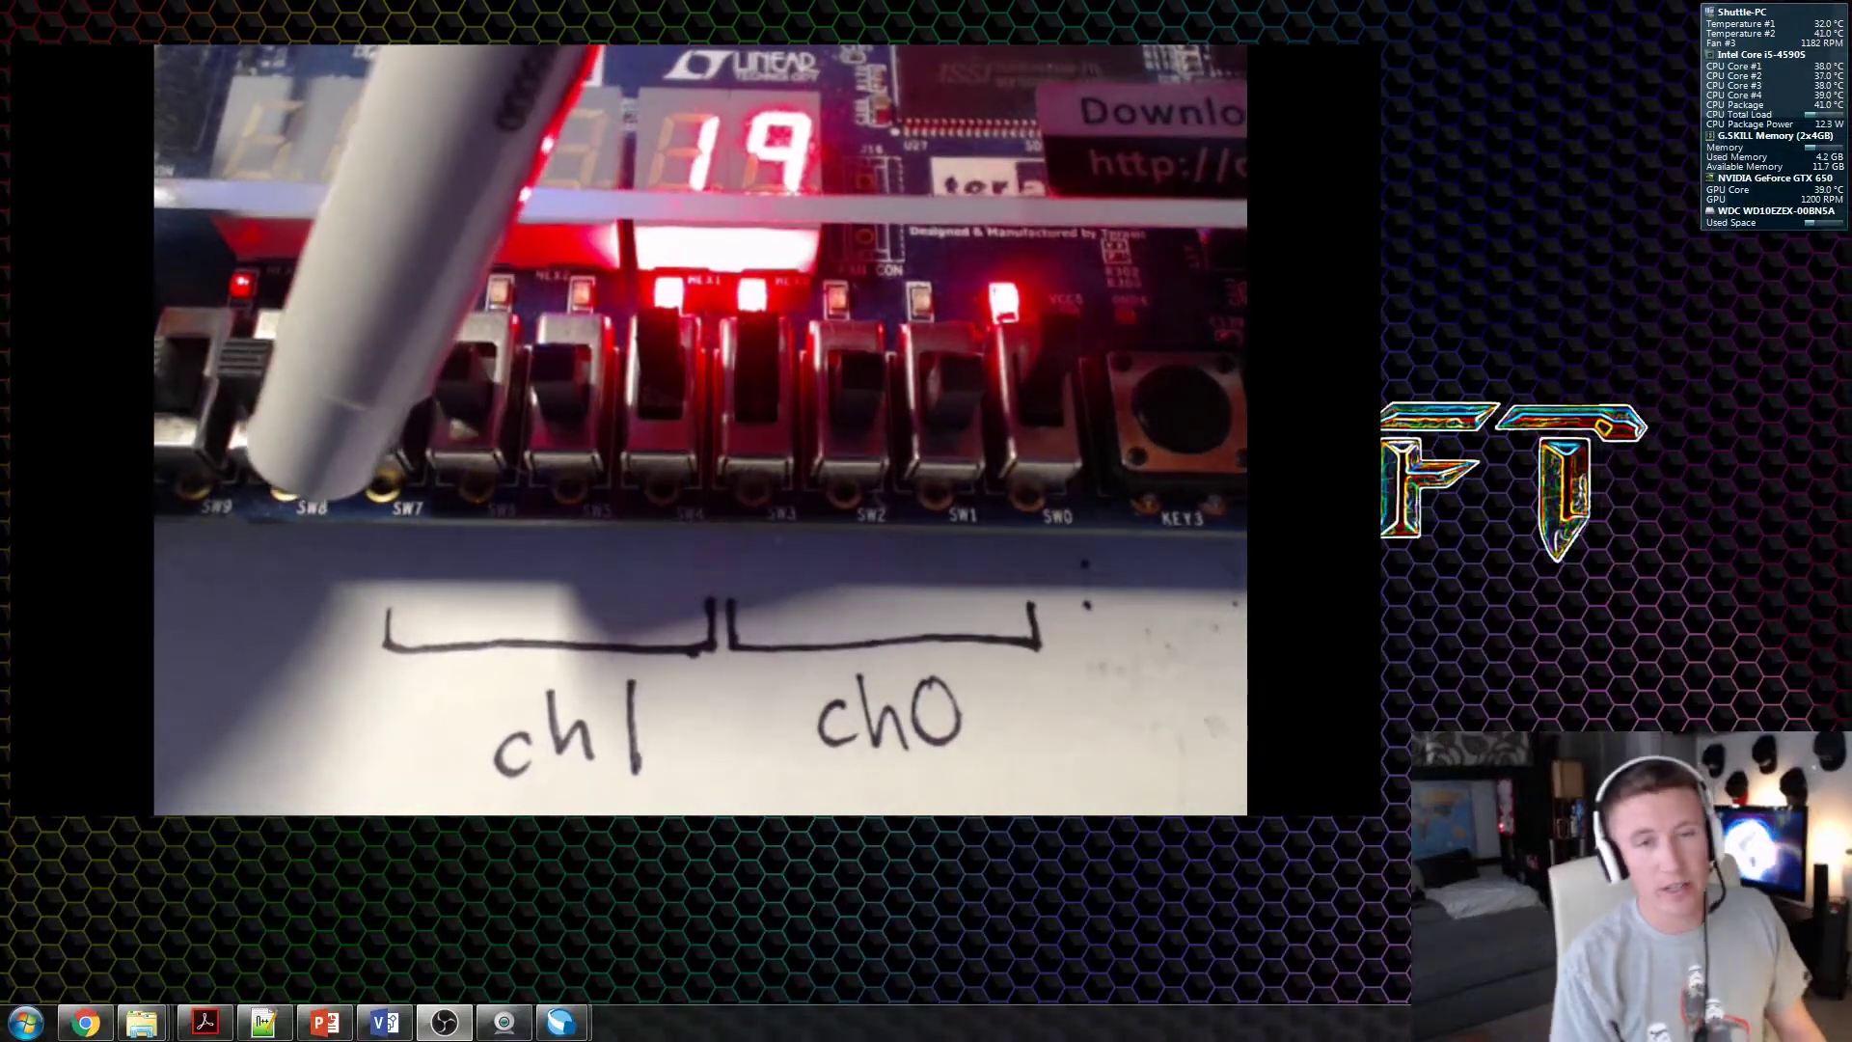
Bring the lab2_Verilog.pdf handout back up in Acrobat Reader from the taskbar.
{"action": "left_click", "coordinate": [206, 1024]}
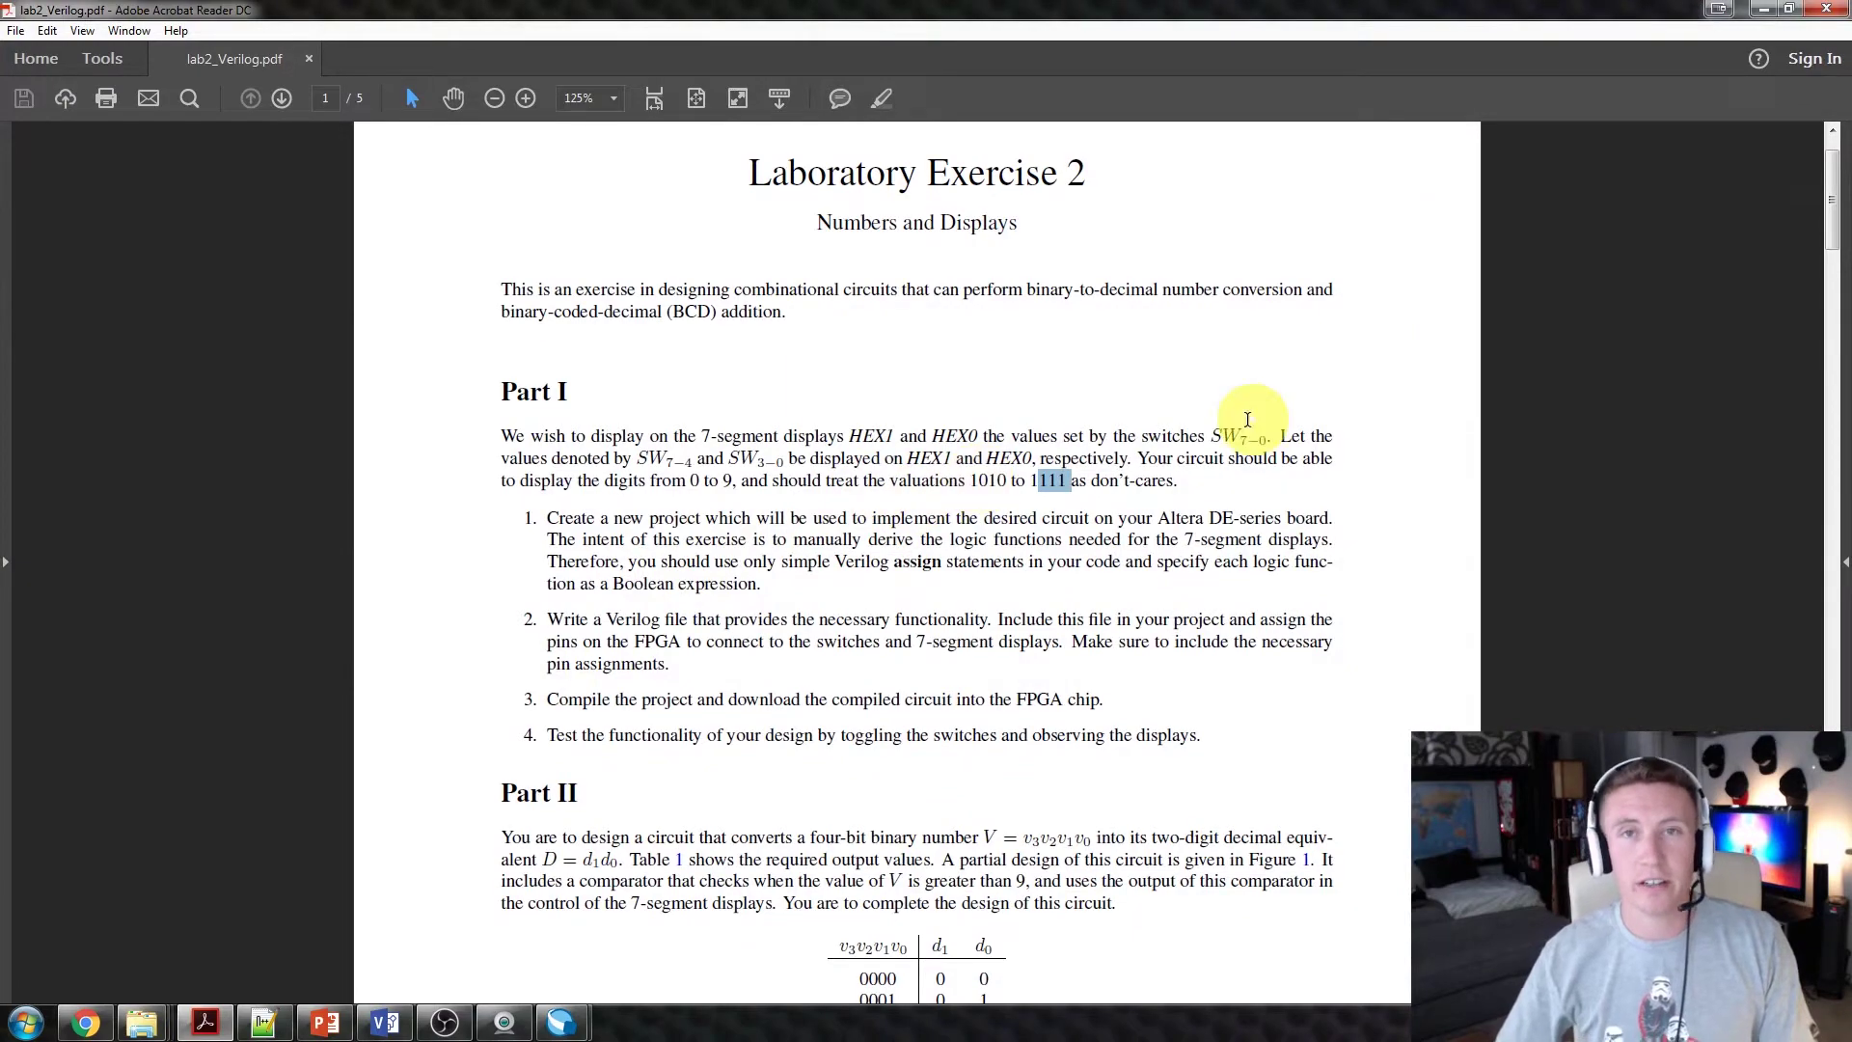
Minimize the Acrobat Reader window showing lab2_Verilog.pdf.
{"action": "left_click", "coordinate": [1763, 9]}
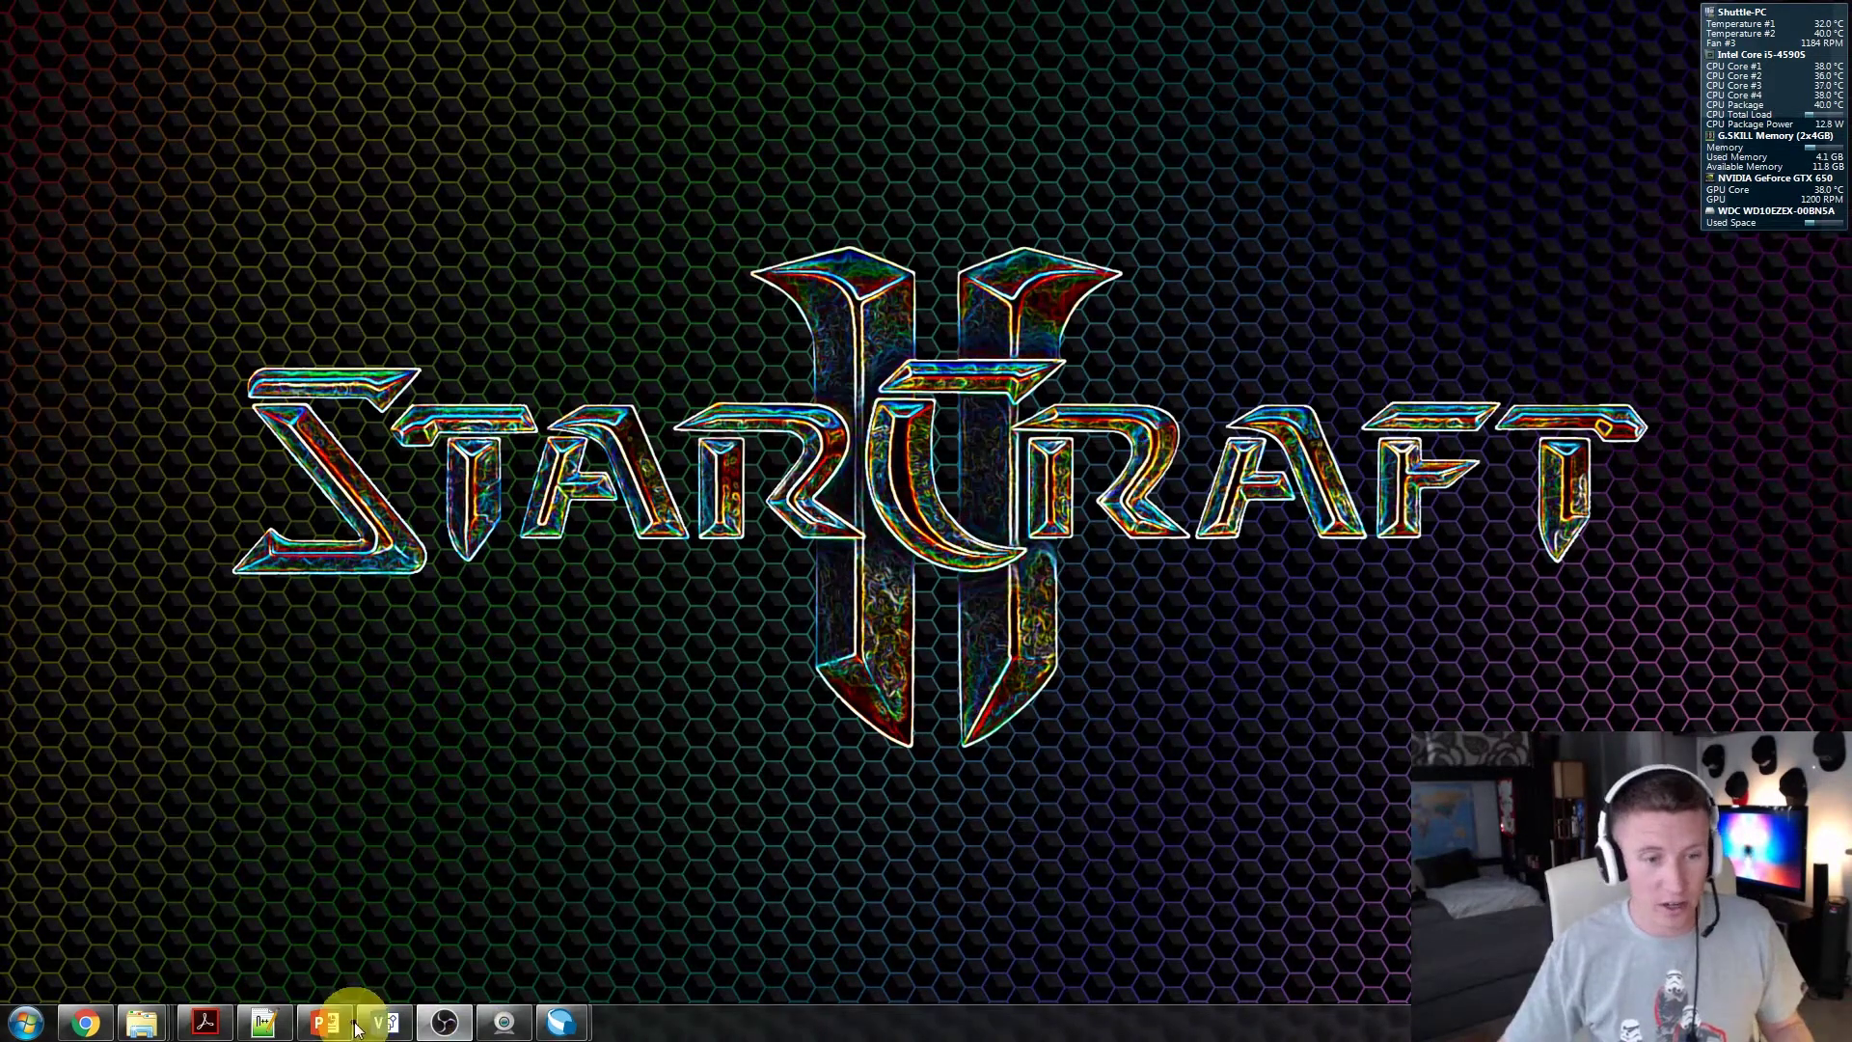
{"action": "left_click", "coordinate": [324, 1020]}
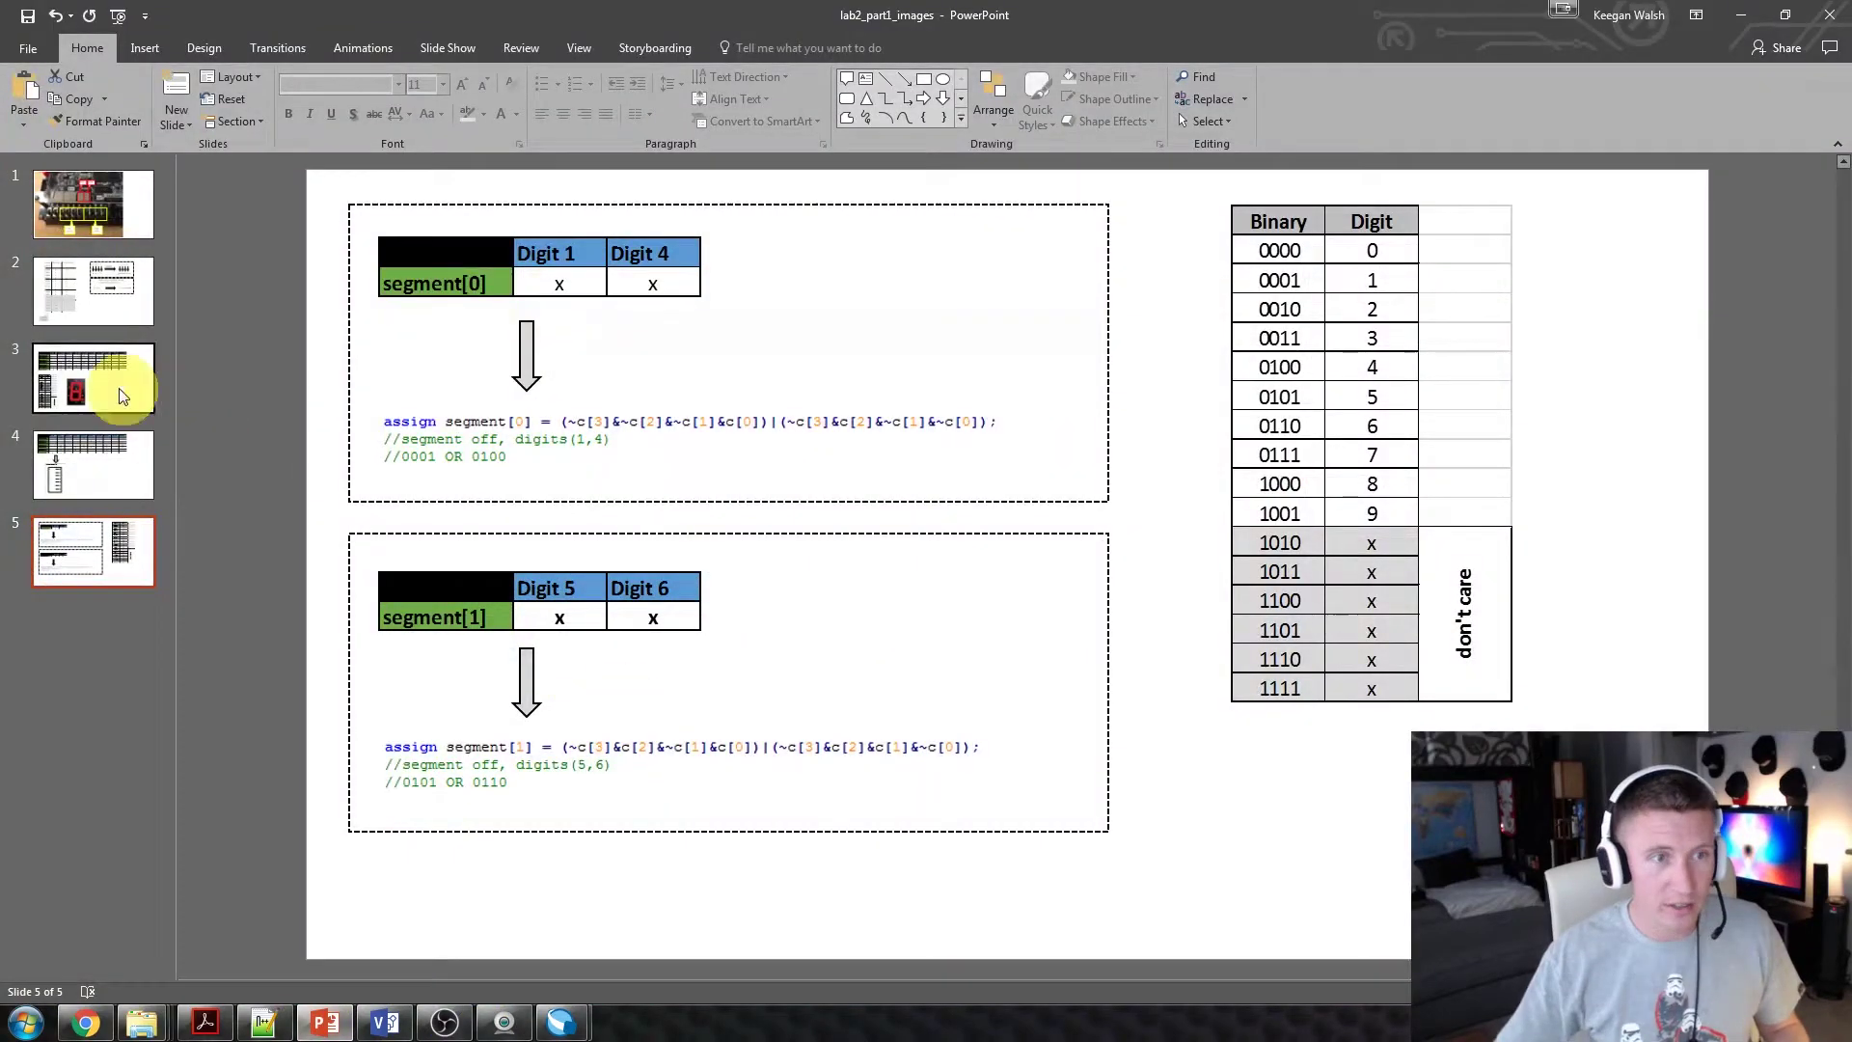
{"action": "left_click", "coordinate": [121, 384]}
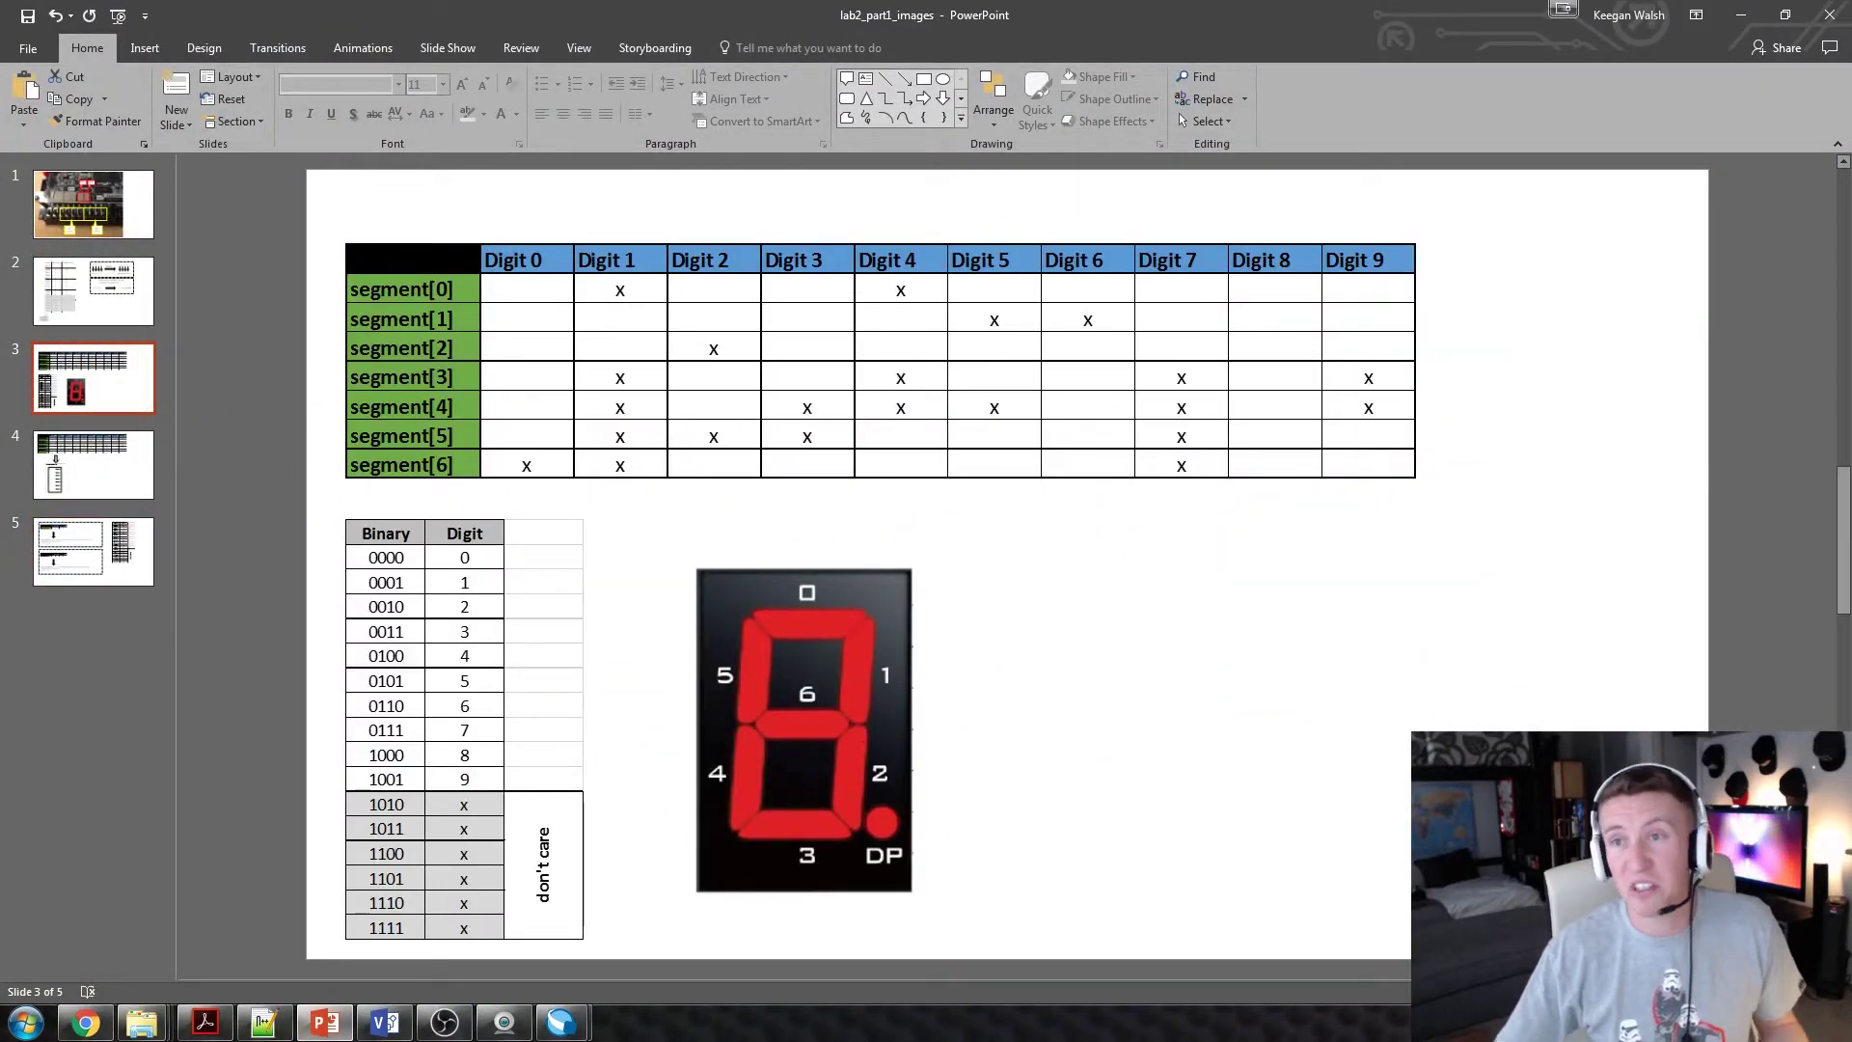
{"action": "left_click", "coordinate": [1741, 15]}
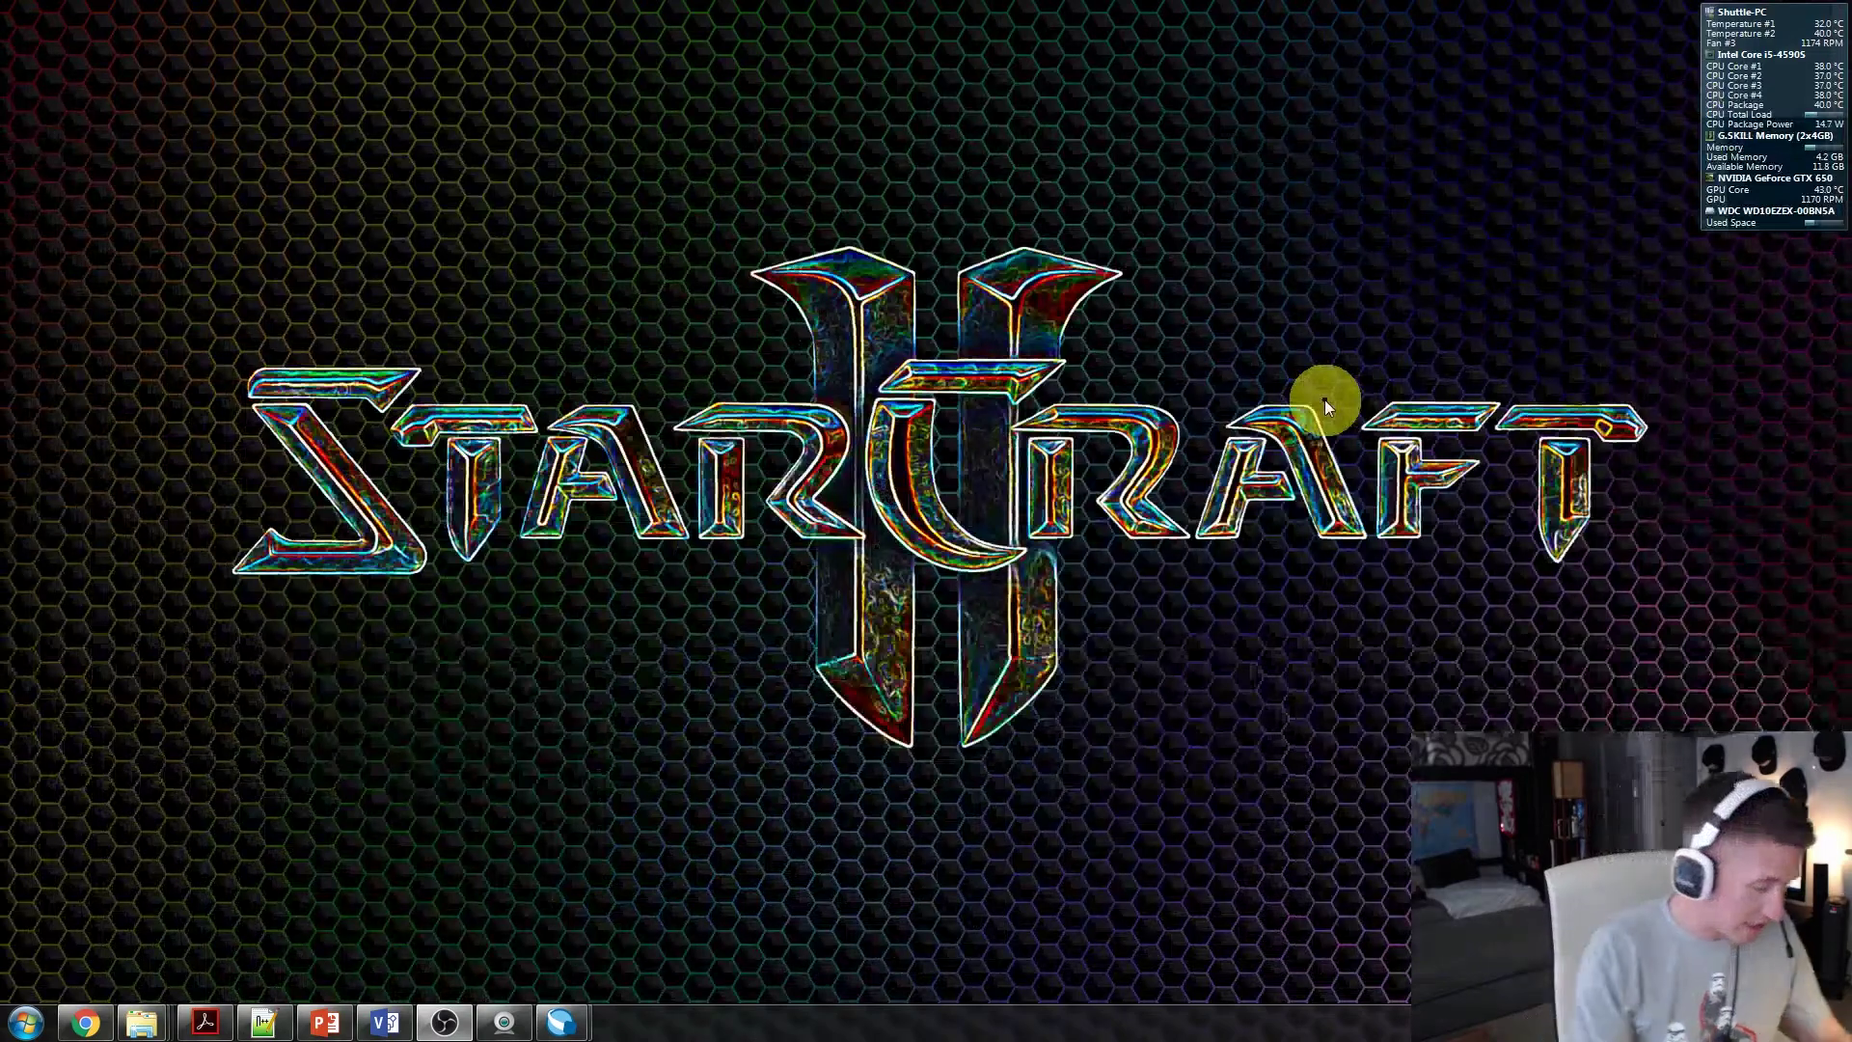